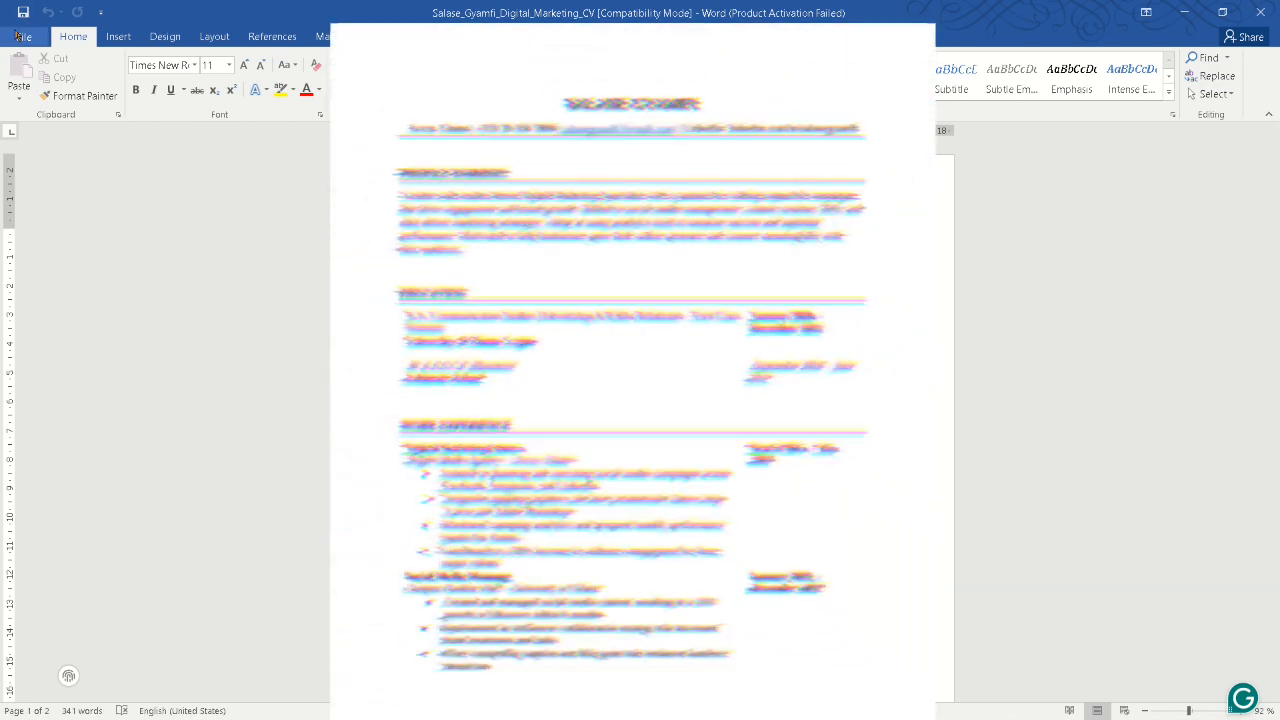
# Create a new blank document alongside the open digital marketing CV
pyautogui.click(18, 36)
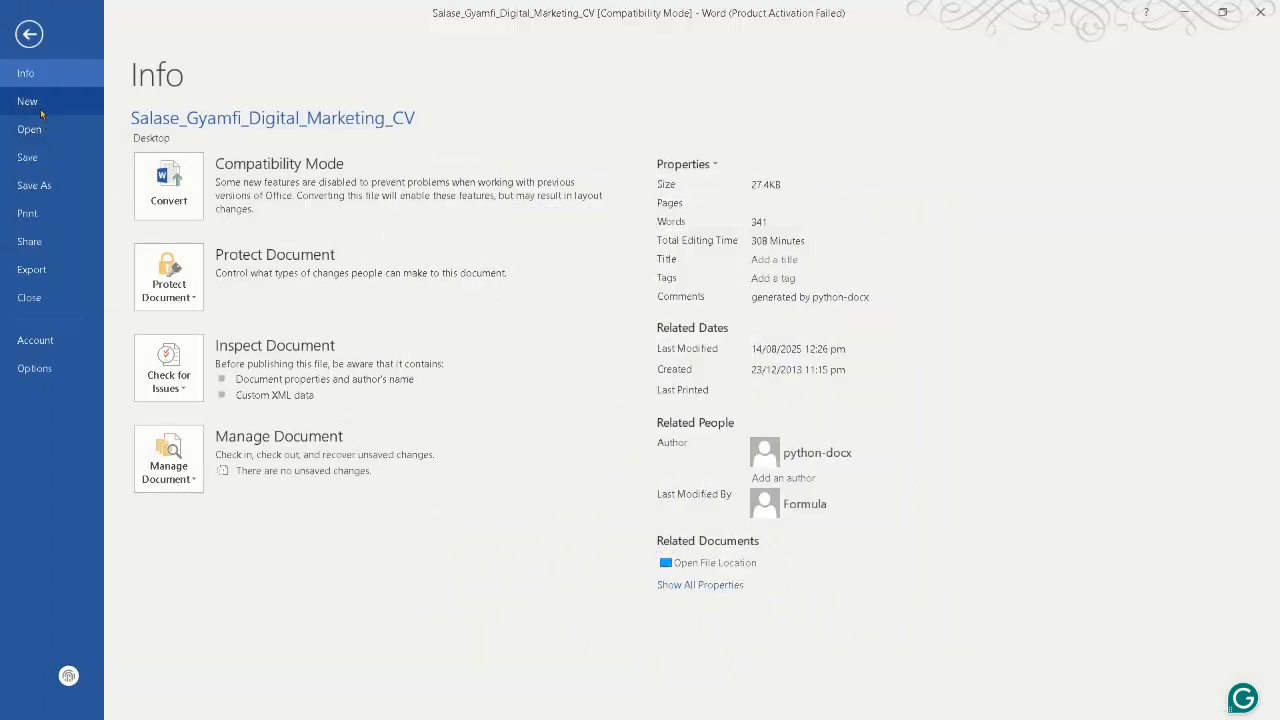
pyautogui.click(40, 113)
pyautogui.click(189, 241)
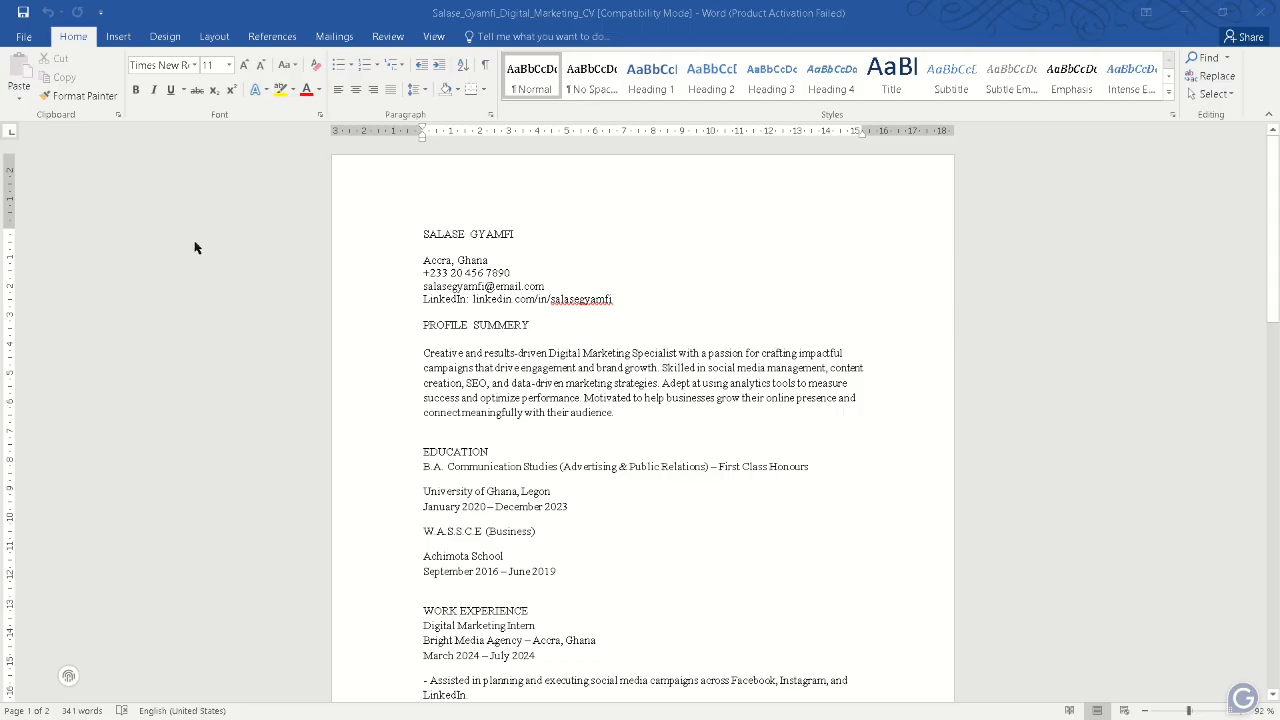
# Arrange the blank document and the CV side by side, giving the blank document the wider share of the screen
pyautogui.press('super+Left')
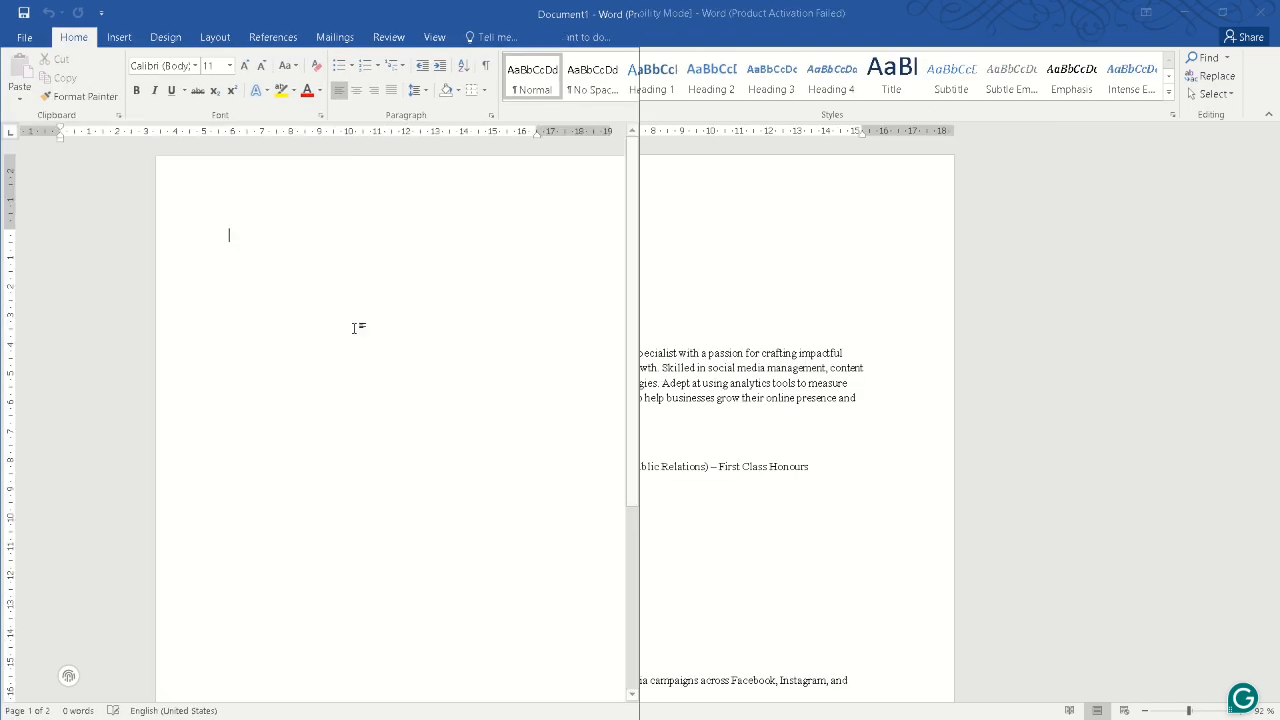
pyautogui.click(834, 206)
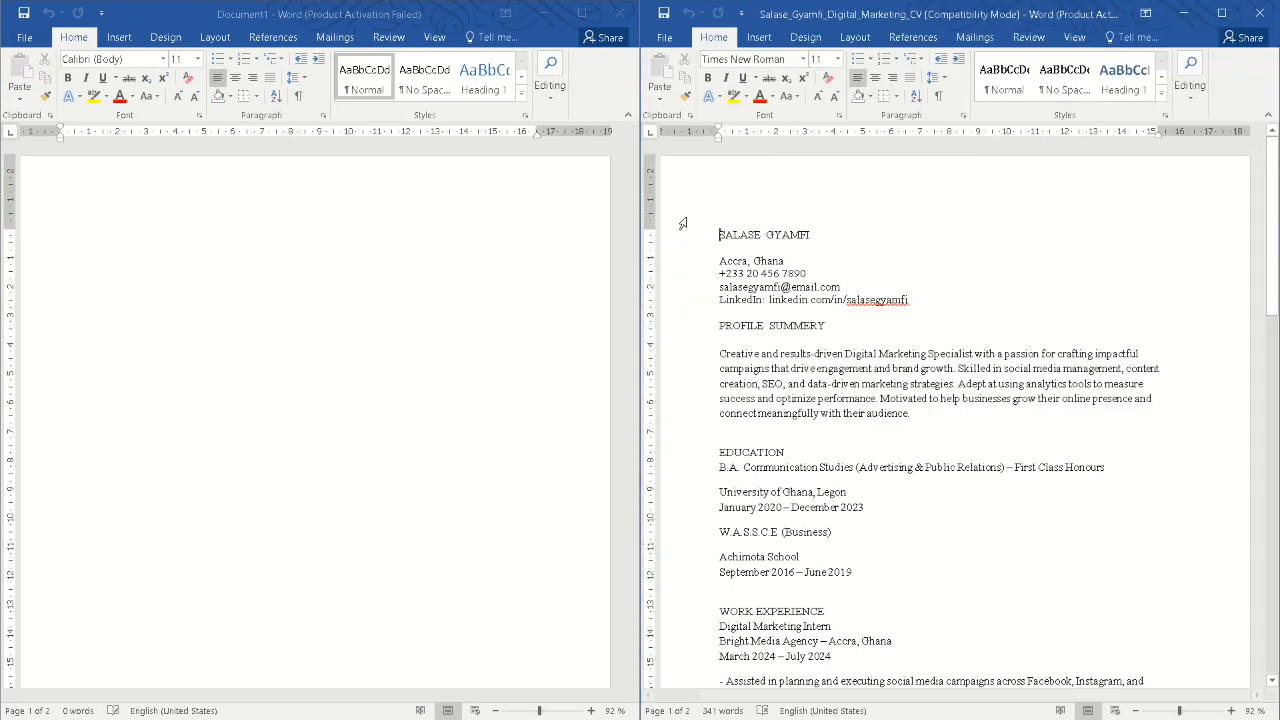
pyautogui.moveTo(641, 205); pyautogui.dragTo(682, 186)
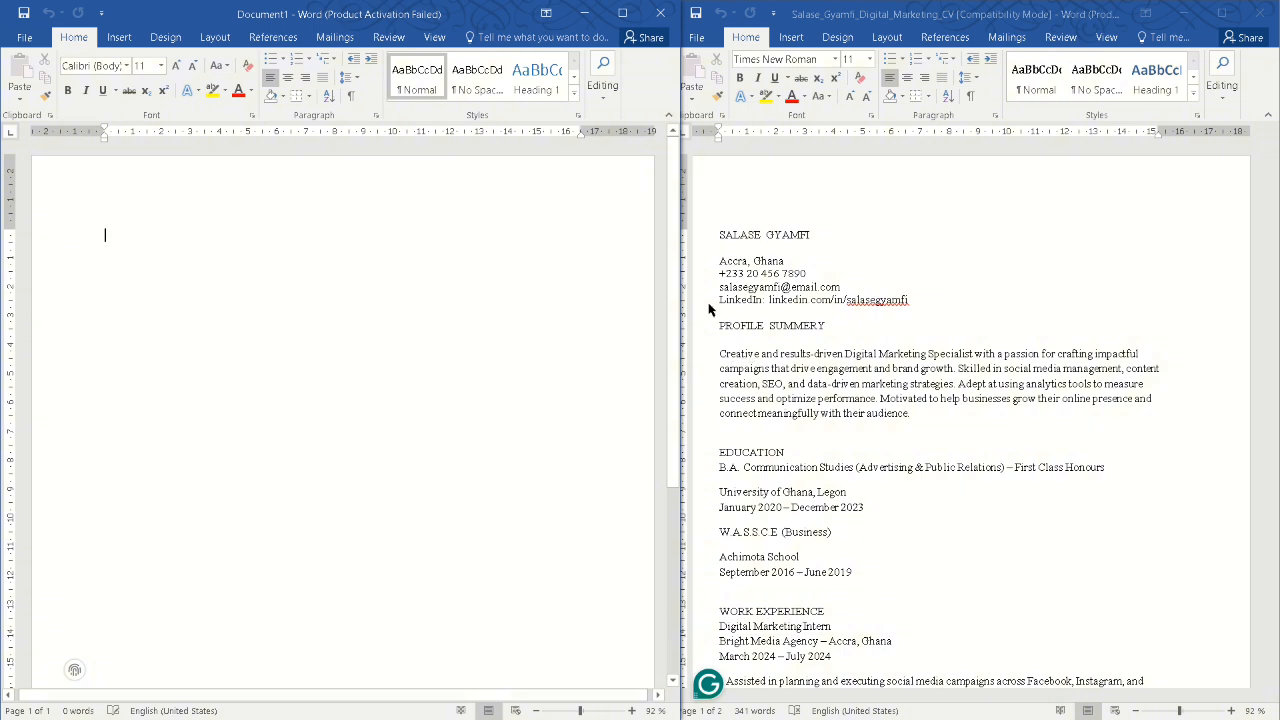
pyautogui.moveTo(688, 238); pyautogui.dragTo(757, 228)
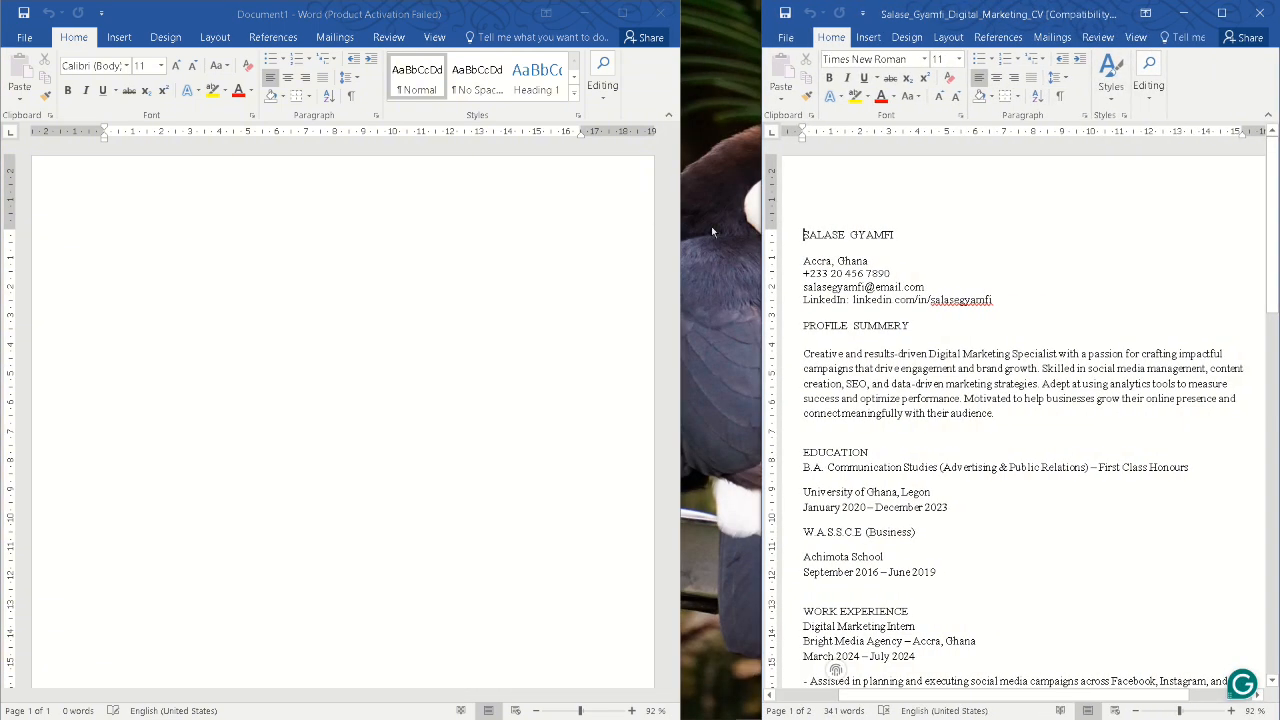
pyautogui.moveTo(679, 218); pyautogui.dragTo(770, 229)
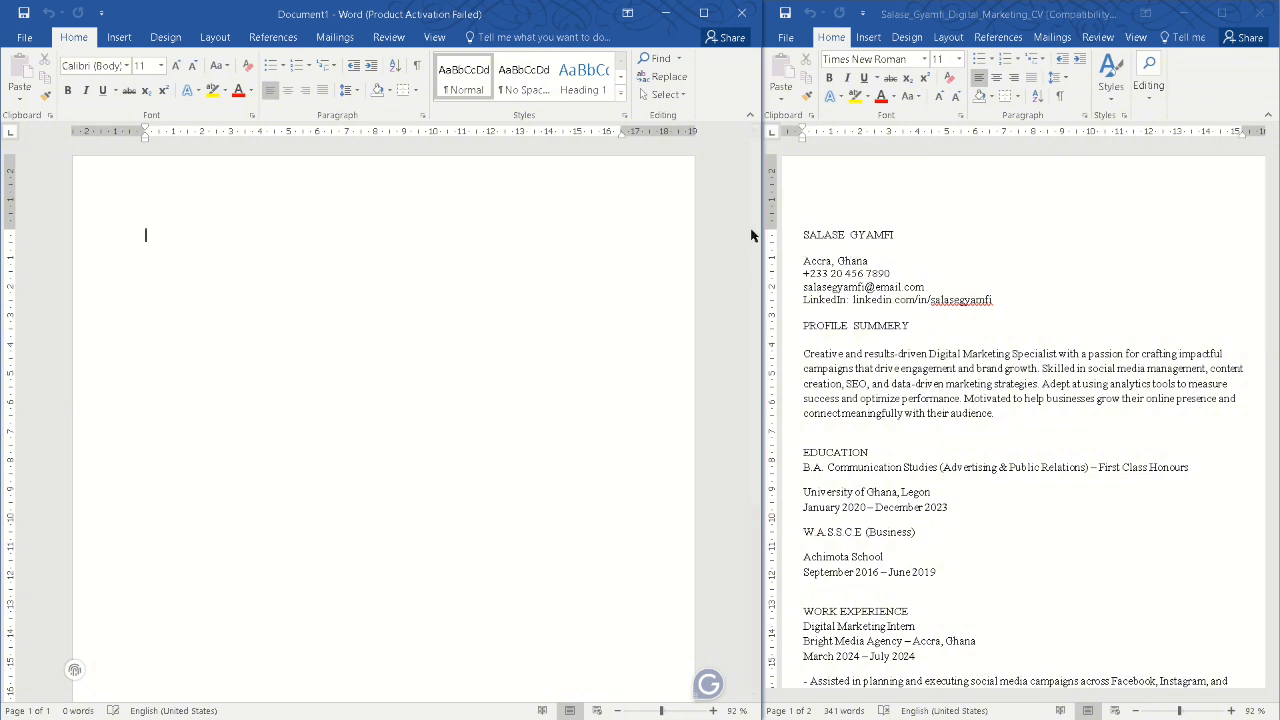
# Copy the full name from the top of the CV and paste it into the blank document as text only
pyautogui.click(897, 229)
pyautogui.moveTo(897, 229); pyautogui.dragTo(808, 234)
pyautogui.rightClick(808, 234)
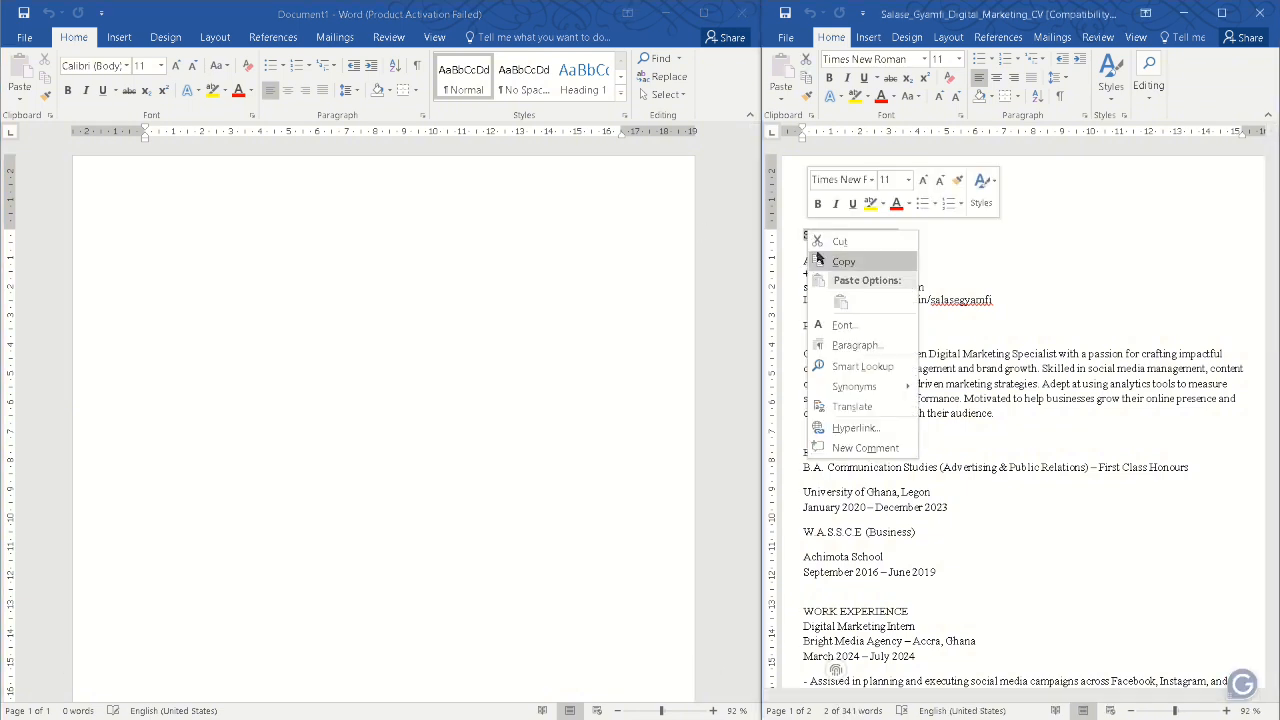
pyautogui.click(830, 258)
pyautogui.rightClick(155, 237)
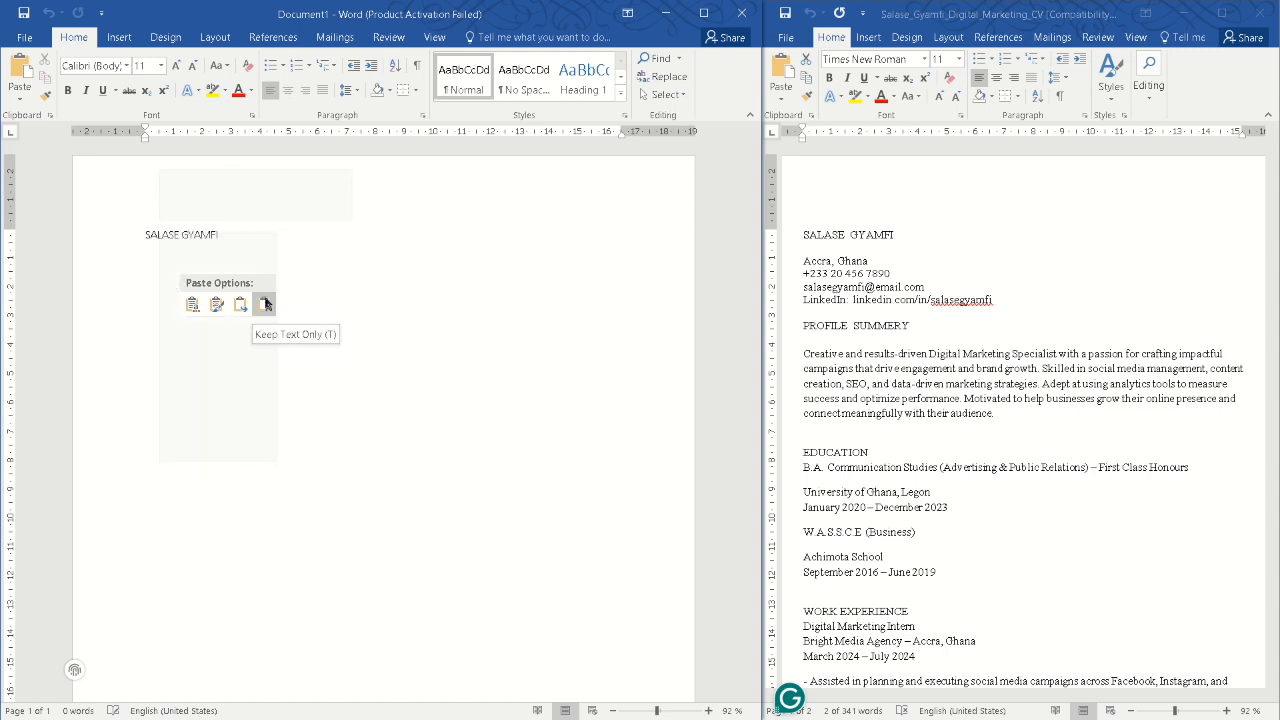
pyautogui.click(265, 307)
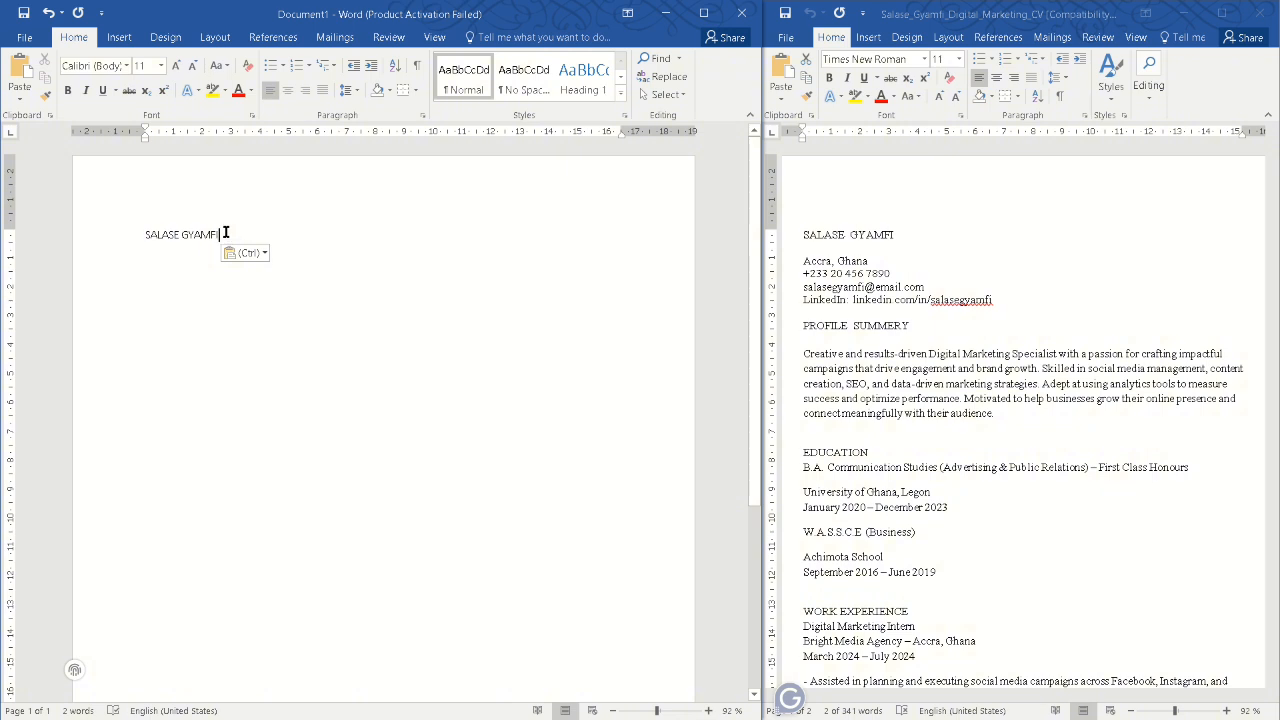
# Centre the pasted name and format it as bold 16 pt Times New Roman
pyautogui.moveTo(226, 234); pyautogui.dragTo(143, 233)
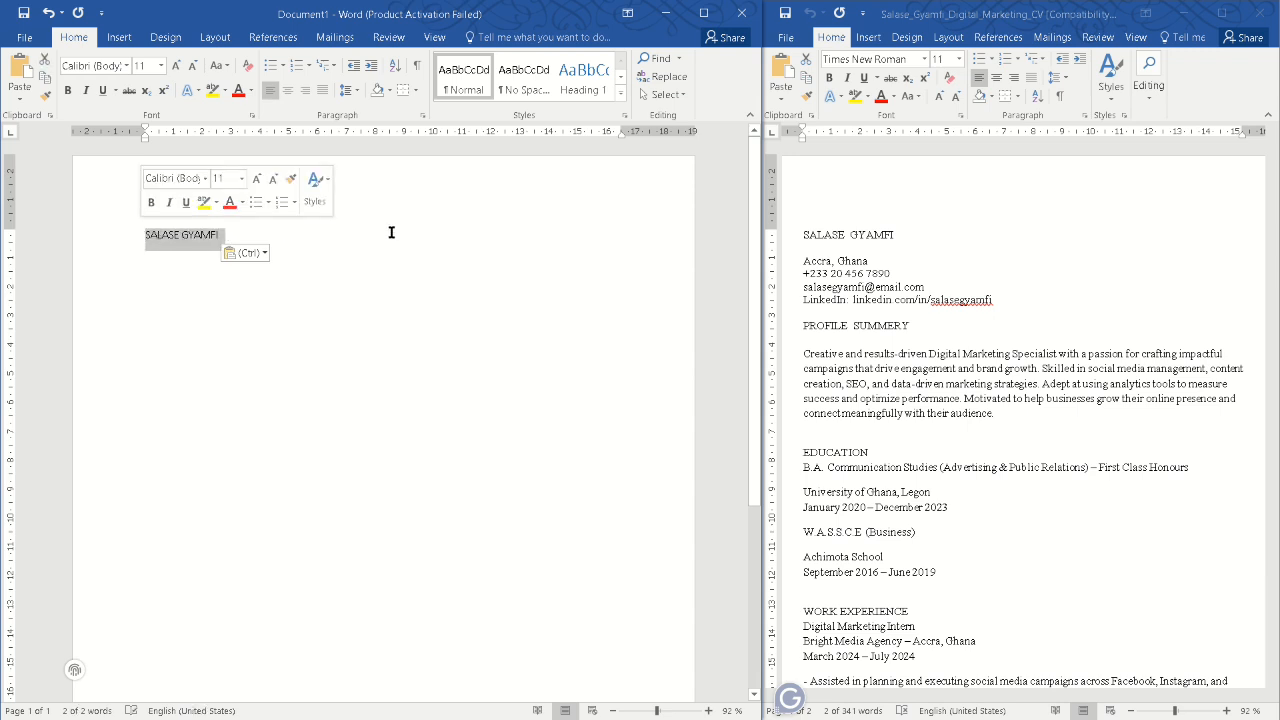
pyautogui.click(288, 90)
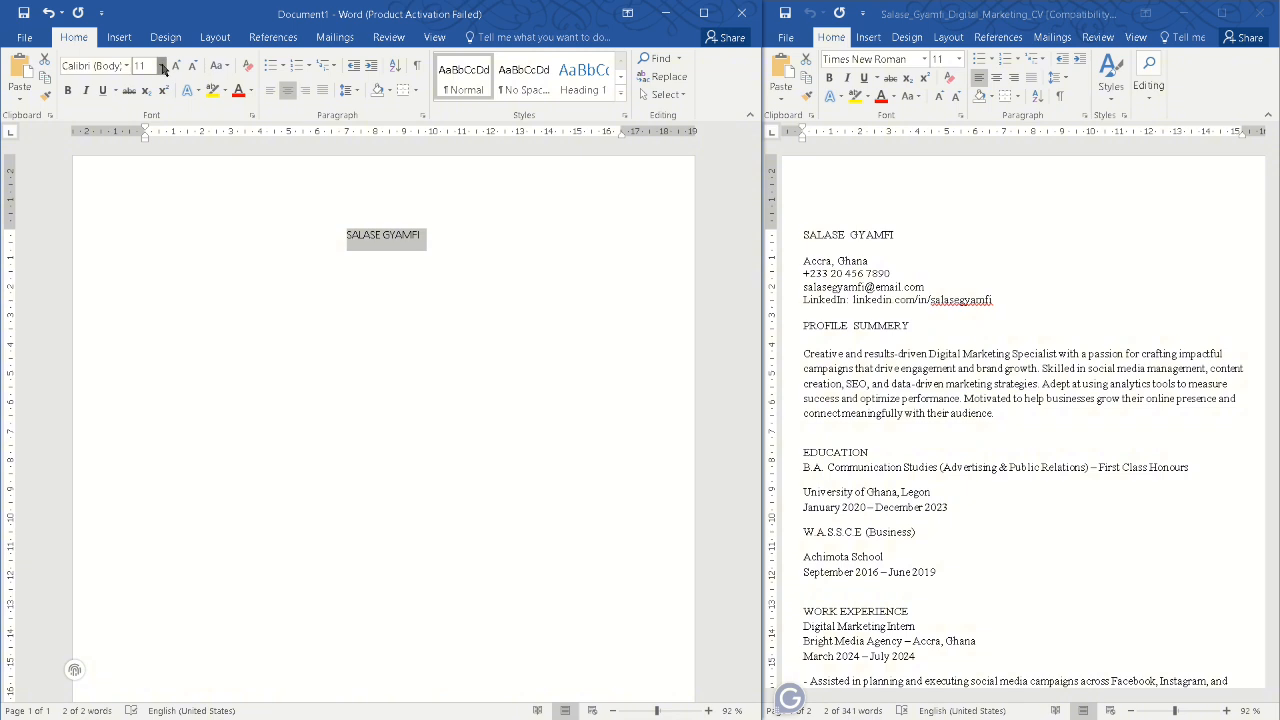
pyautogui.click(161, 66)
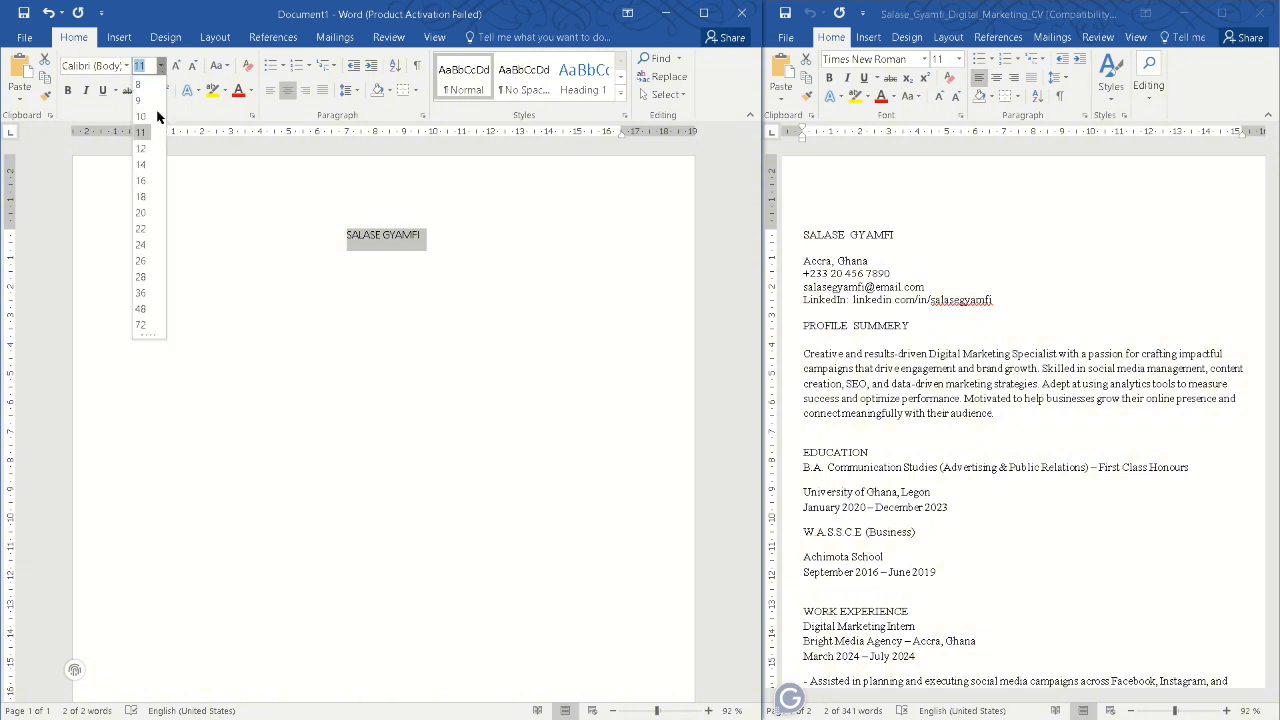
pyautogui.click(140, 180)
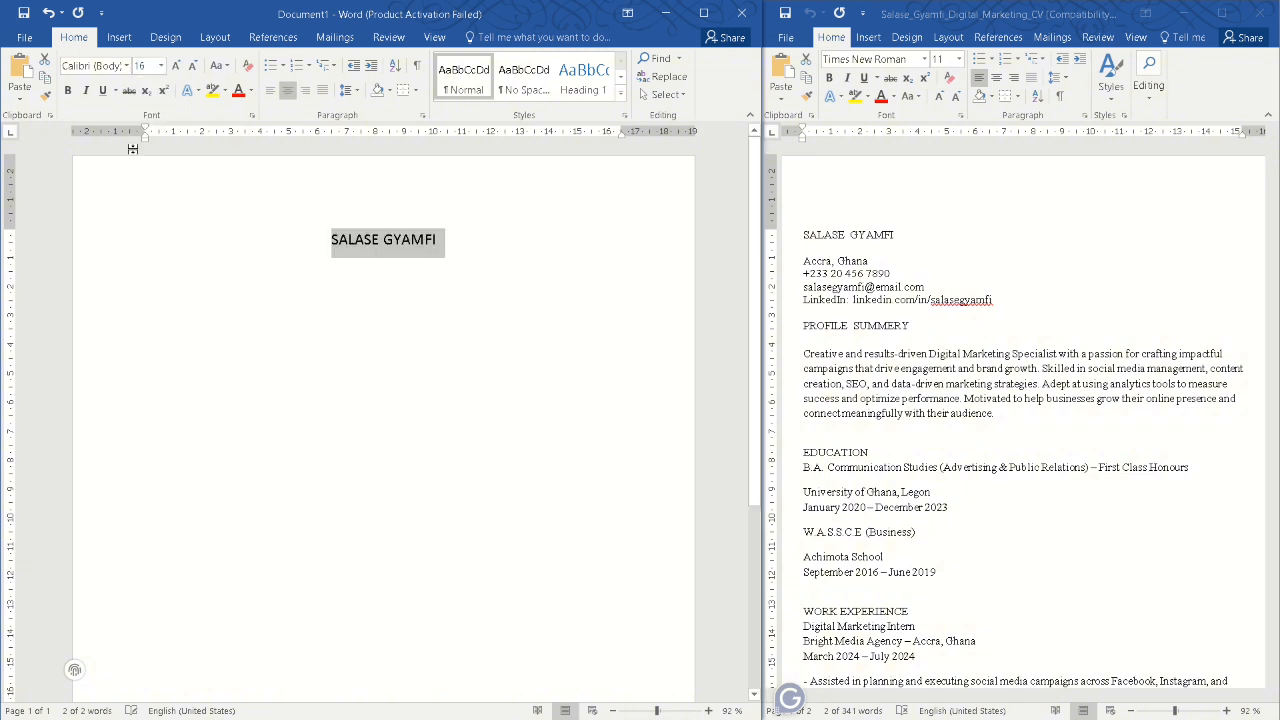
pyautogui.click(126, 65)
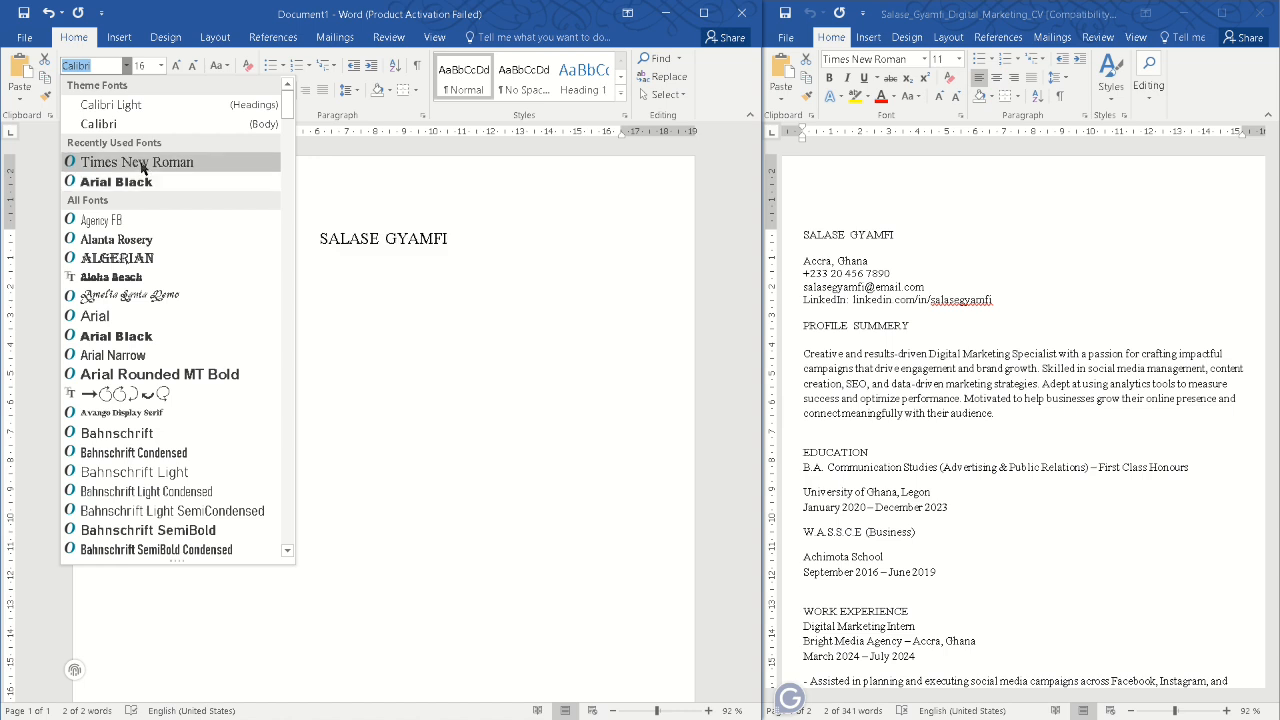
pyautogui.click(142, 165)
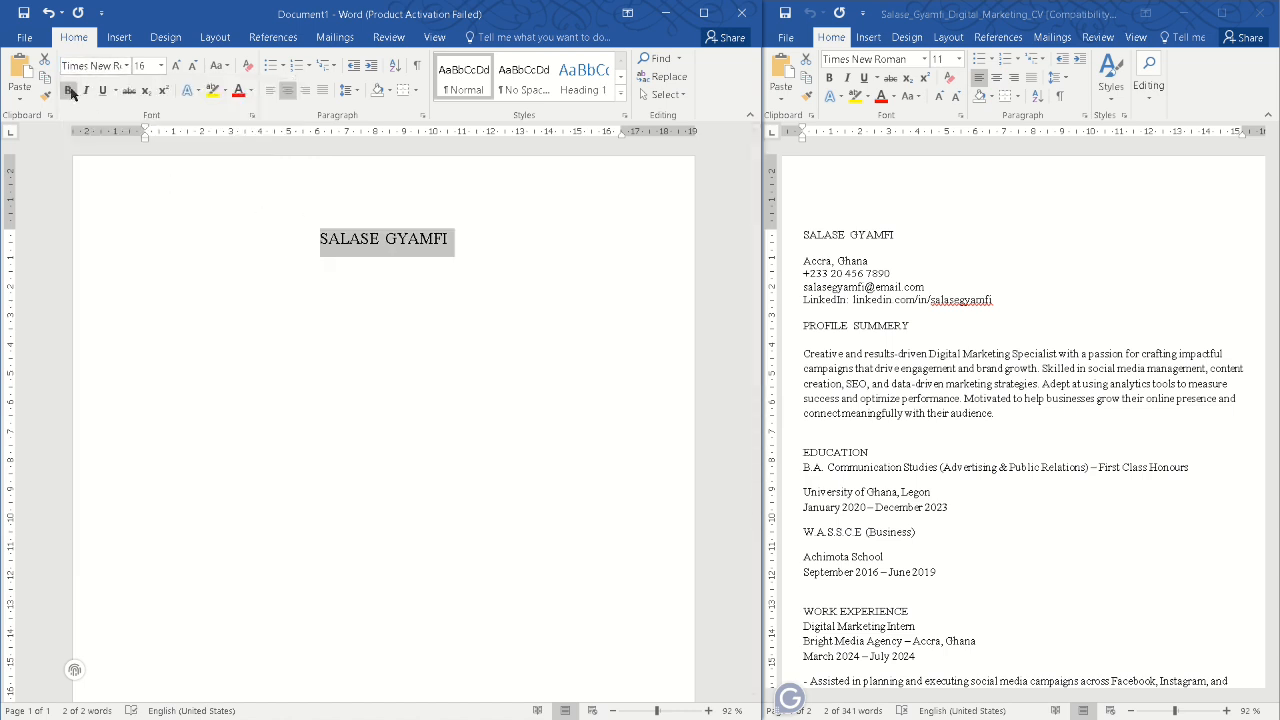
pyautogui.click(67, 90)
pyautogui.click(338, 238)
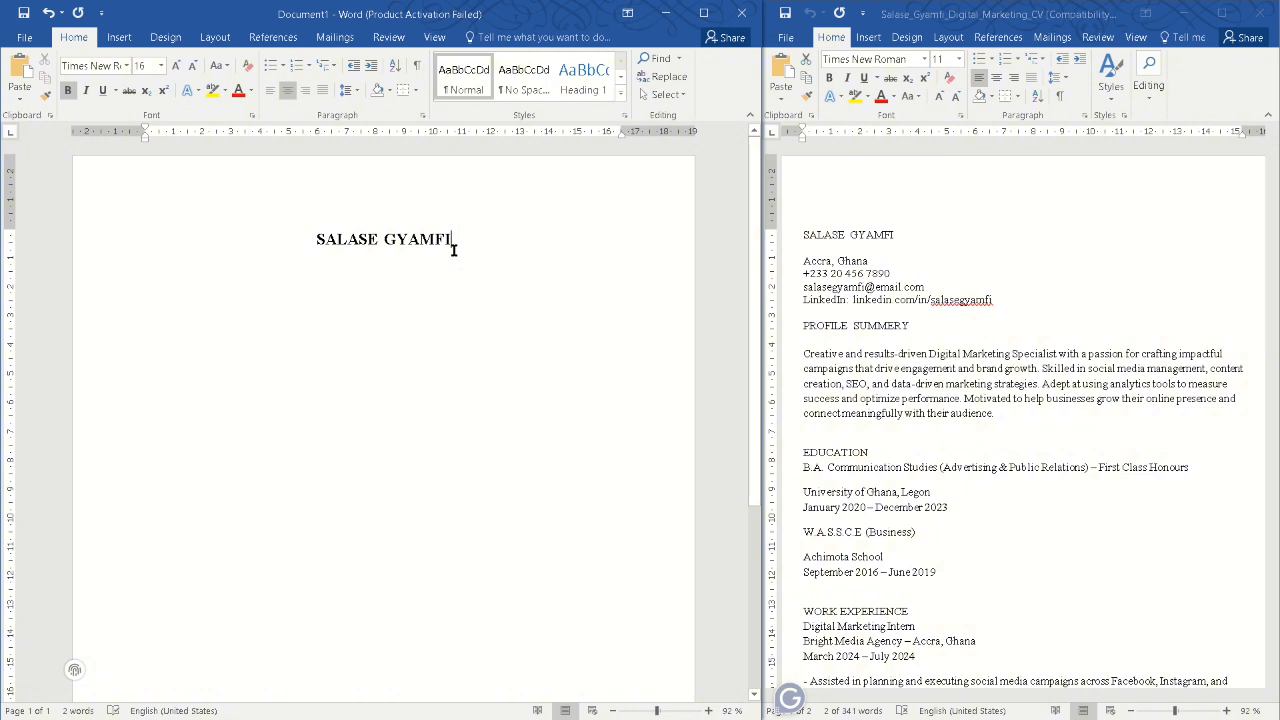
# Start a new centred line below the name and set its font size to 11
pyautogui.click(453, 249)
pyautogui.press('Return')
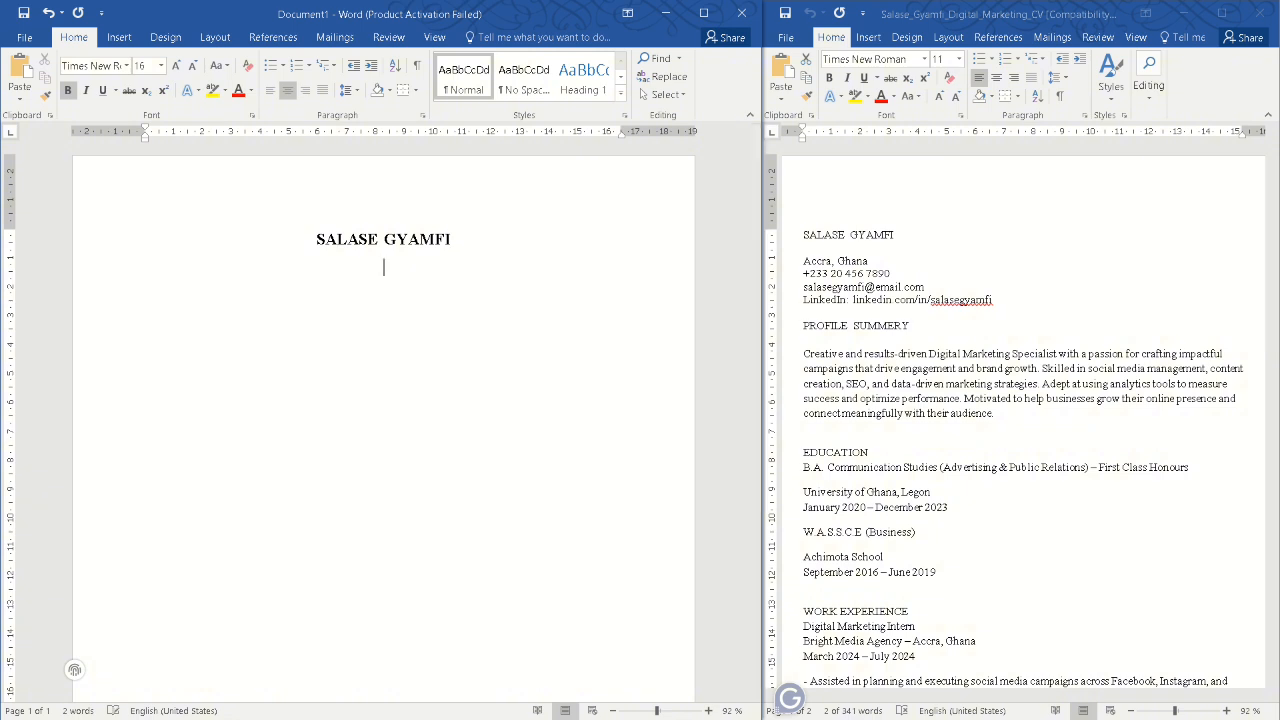
pyautogui.click(270, 92)
pyautogui.click(287, 91)
pyautogui.click(161, 65)
pyautogui.click(143, 136)
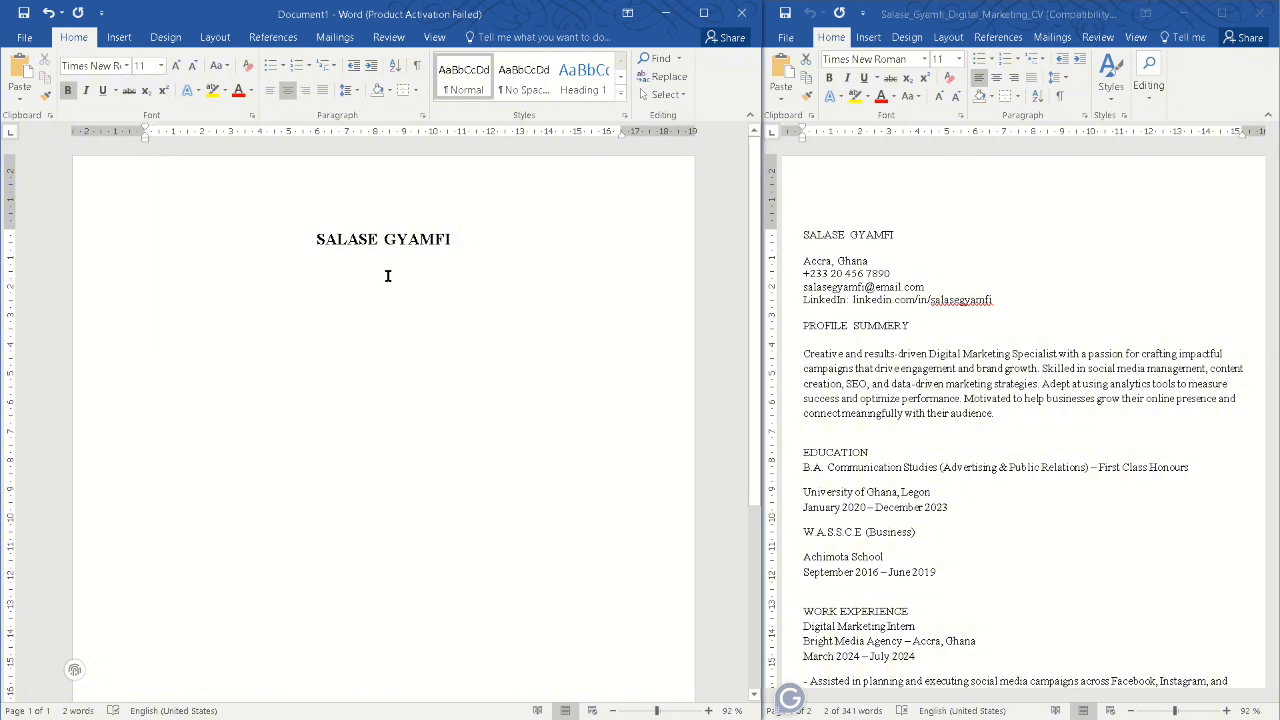
# Copy the city and country line from the CV and paste it as text only on the line below the name
pyautogui.click(928, 262)
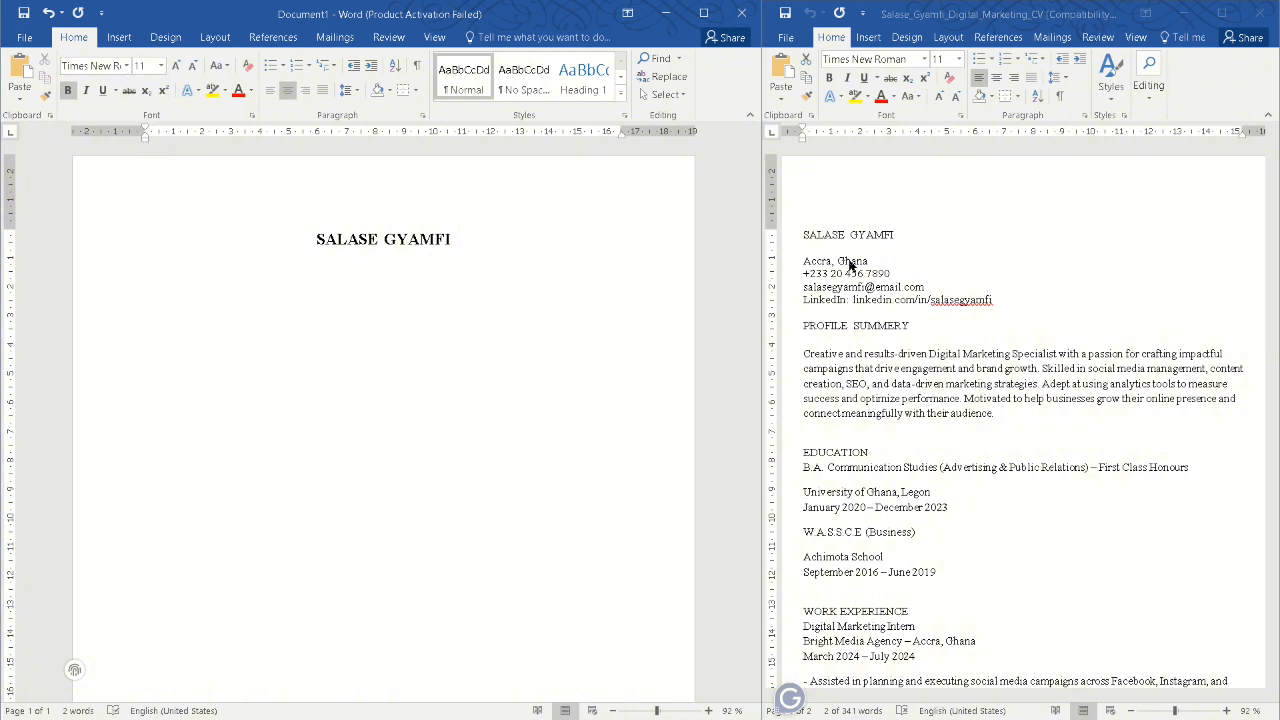
pyautogui.moveTo(868, 261); pyautogui.dragTo(805, 261)
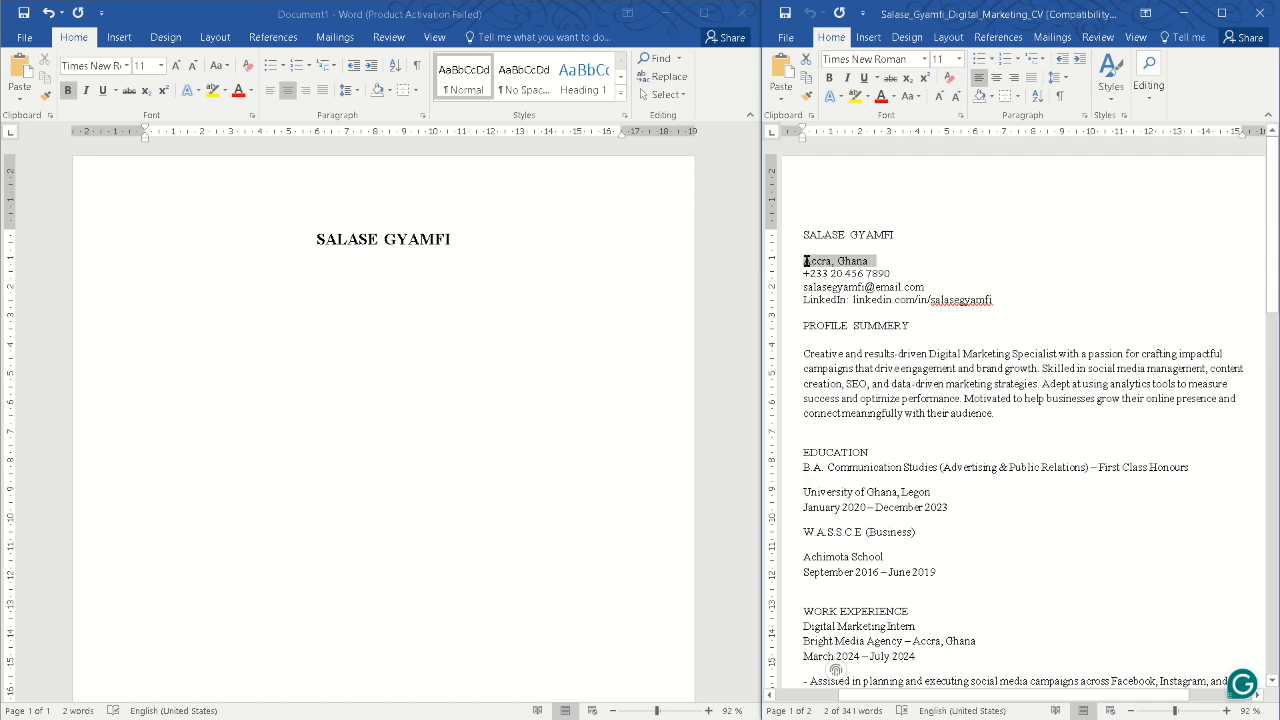
pyautogui.click(329, 263)
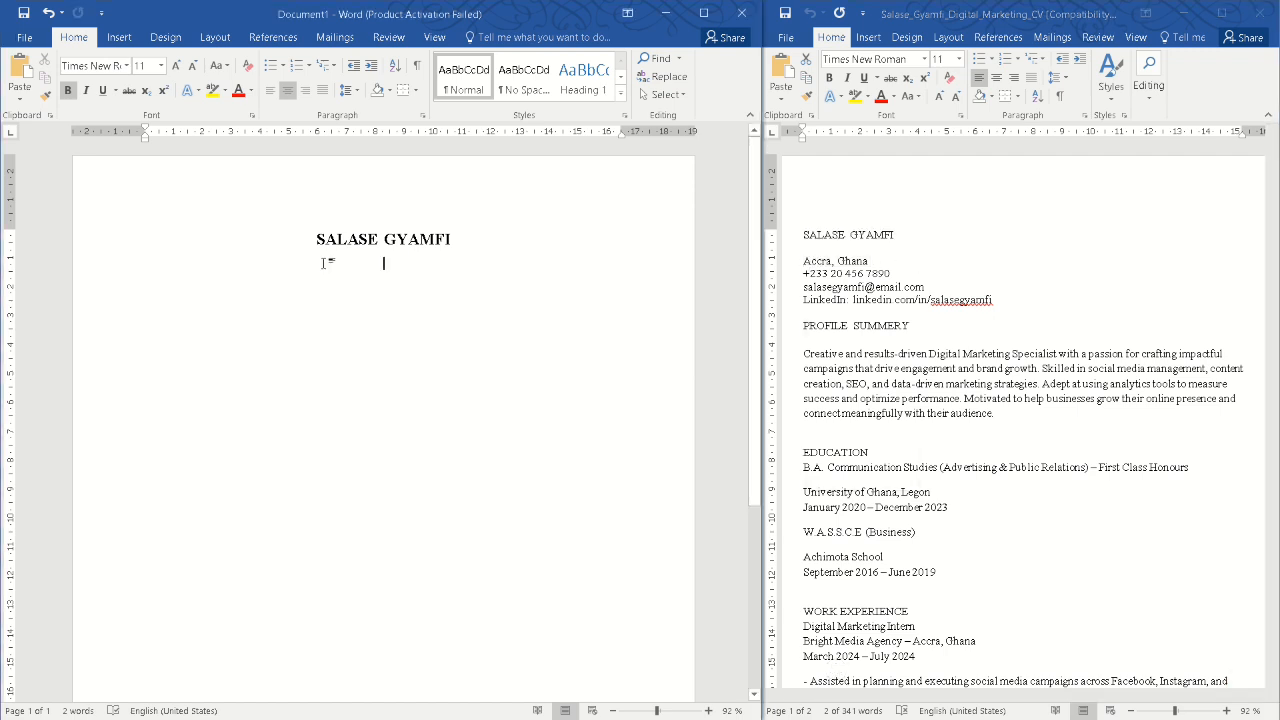
pyautogui.rightClick(386, 264)
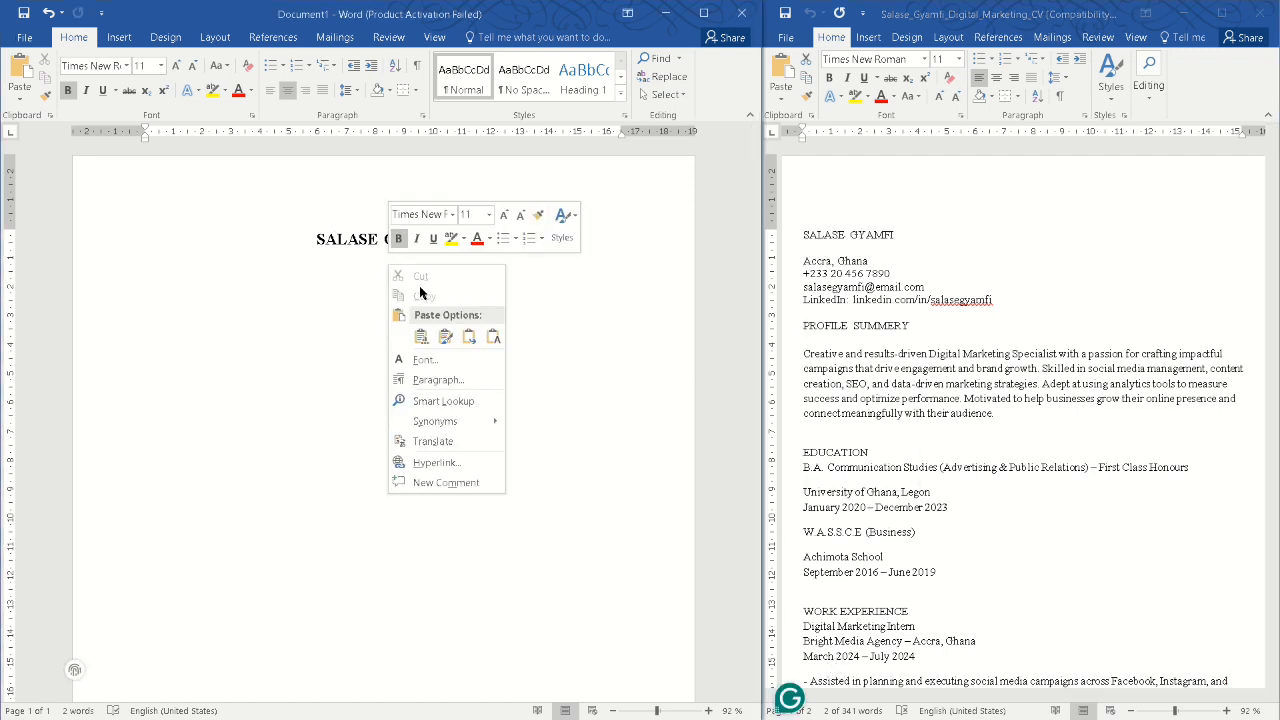
pyautogui.click(493, 336)
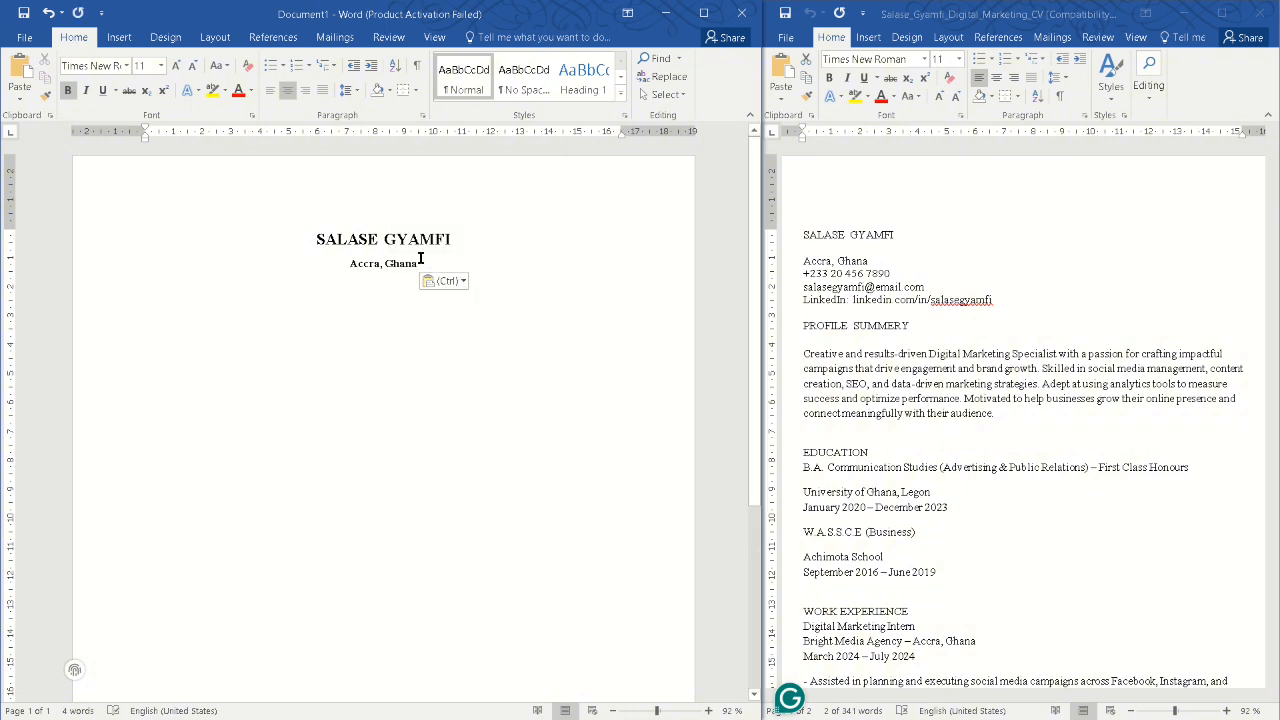
# Remove bold from the city and country line and add a "|" separator at its end
pyautogui.moveTo(420, 265); pyautogui.dragTo(350, 266)
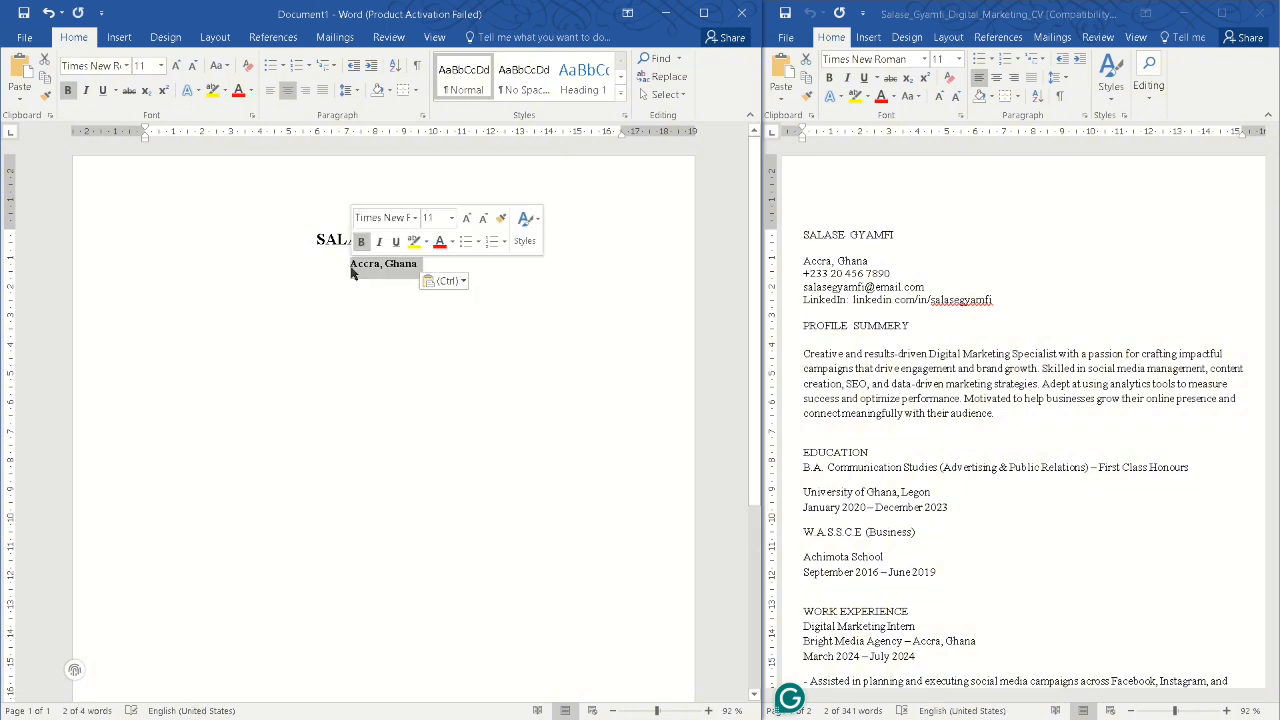
pyautogui.hotkey('ctrl', 'b')
pyautogui.click(415, 268)
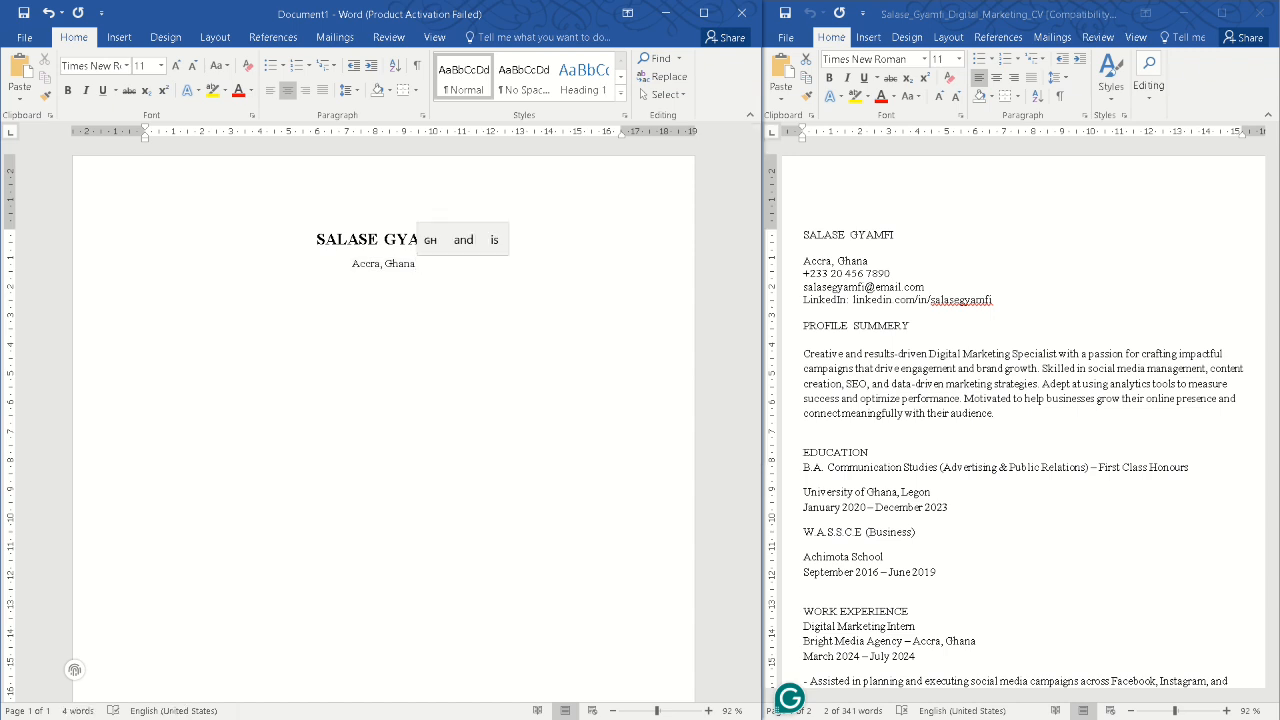
pyautogui.write('|')
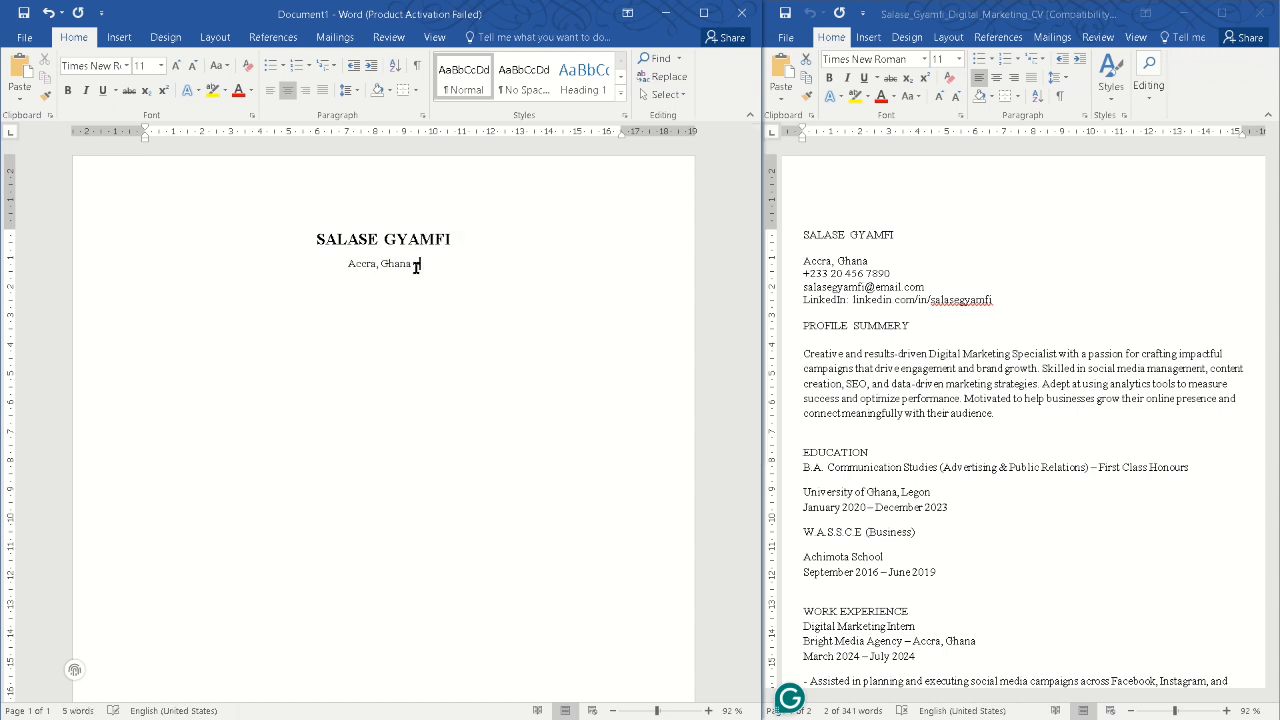
pyautogui.press('BackSpace')
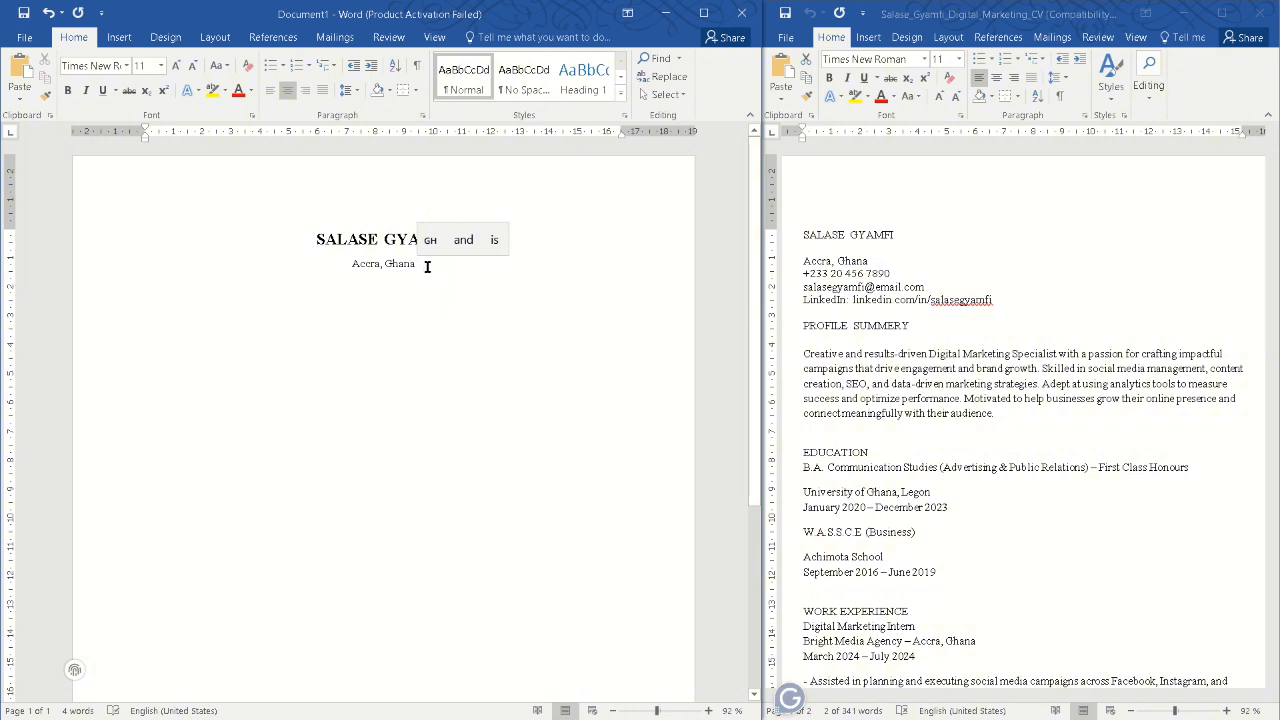
pyautogui.write('|')
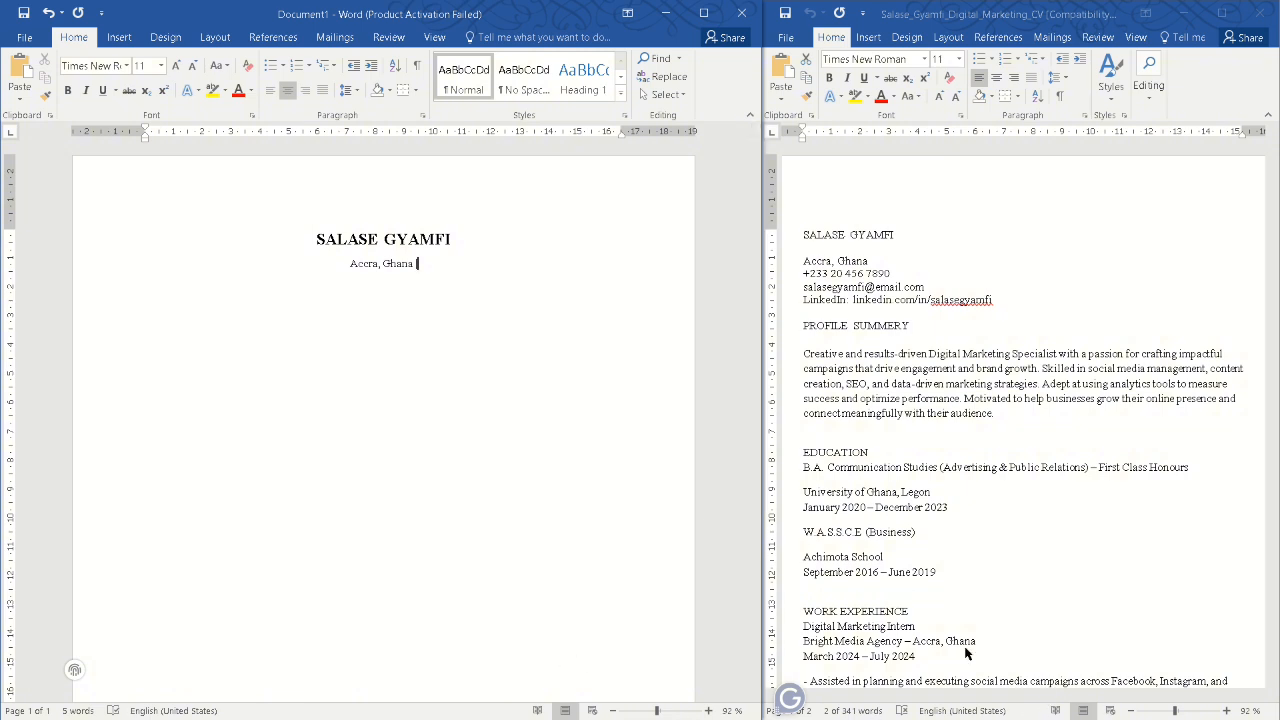
pyautogui.press('super')
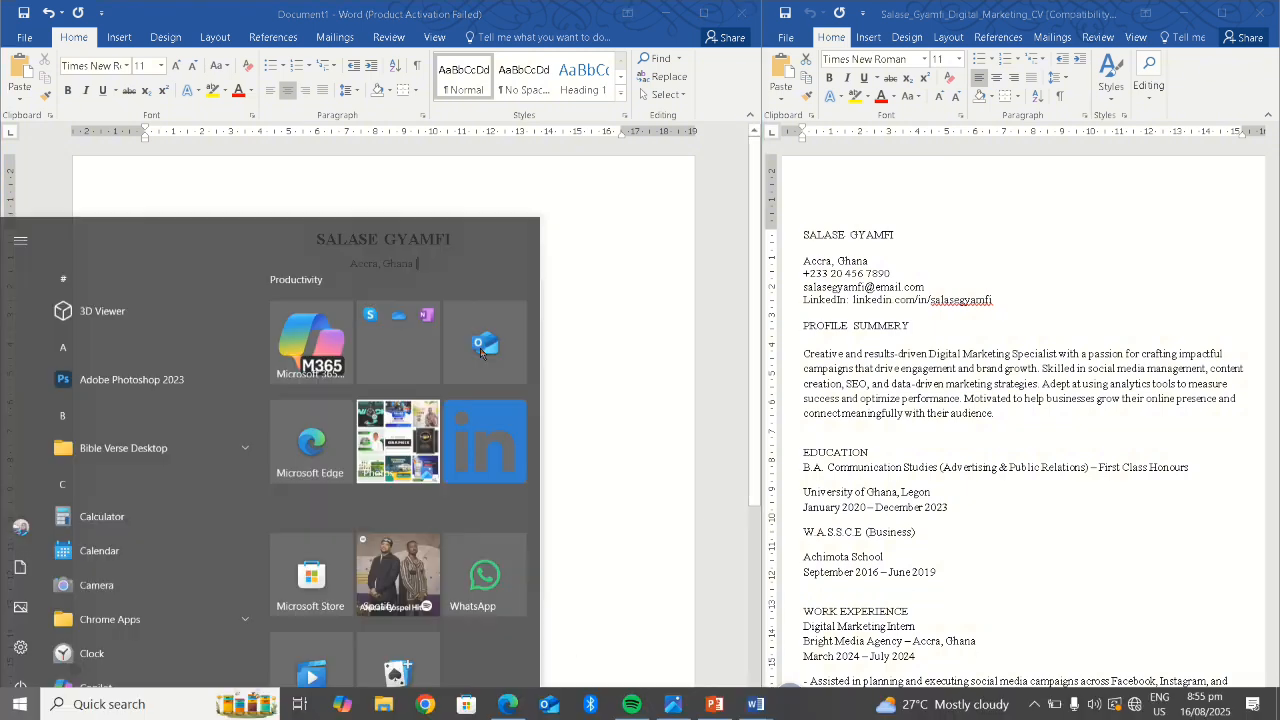
pyautogui.press('Escape')
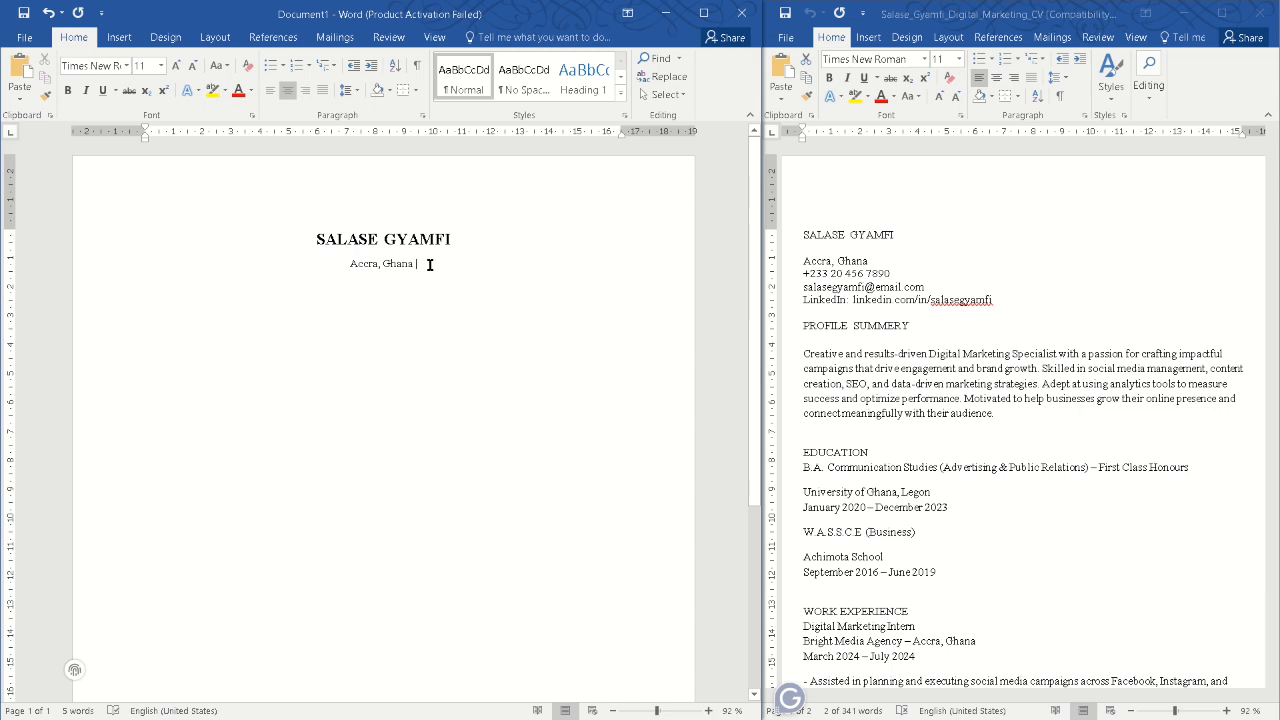
# Copy the phone number from the CV and paste it as text only after the separator, followed by another "|"
pyautogui.moveTo(889, 275); pyautogui.dragTo(805, 273)
pyautogui.rightClick(810, 276)
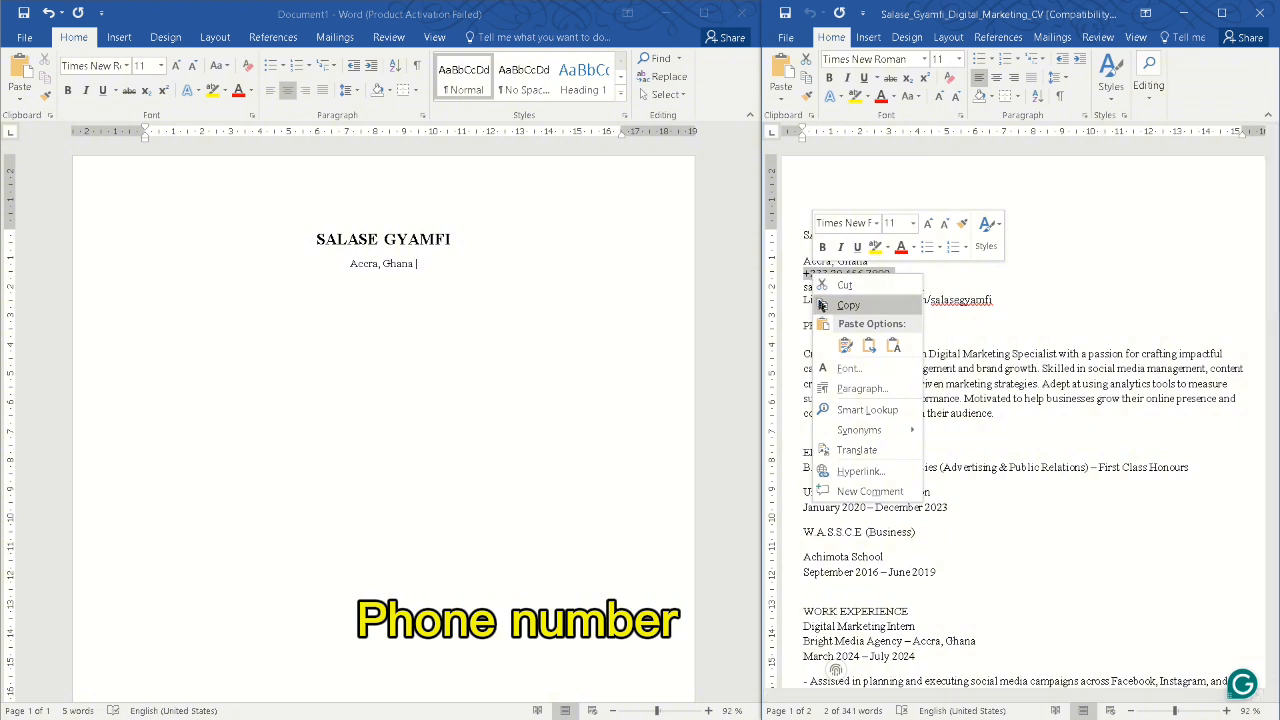
pyautogui.click(846, 305)
pyautogui.click(470, 266)
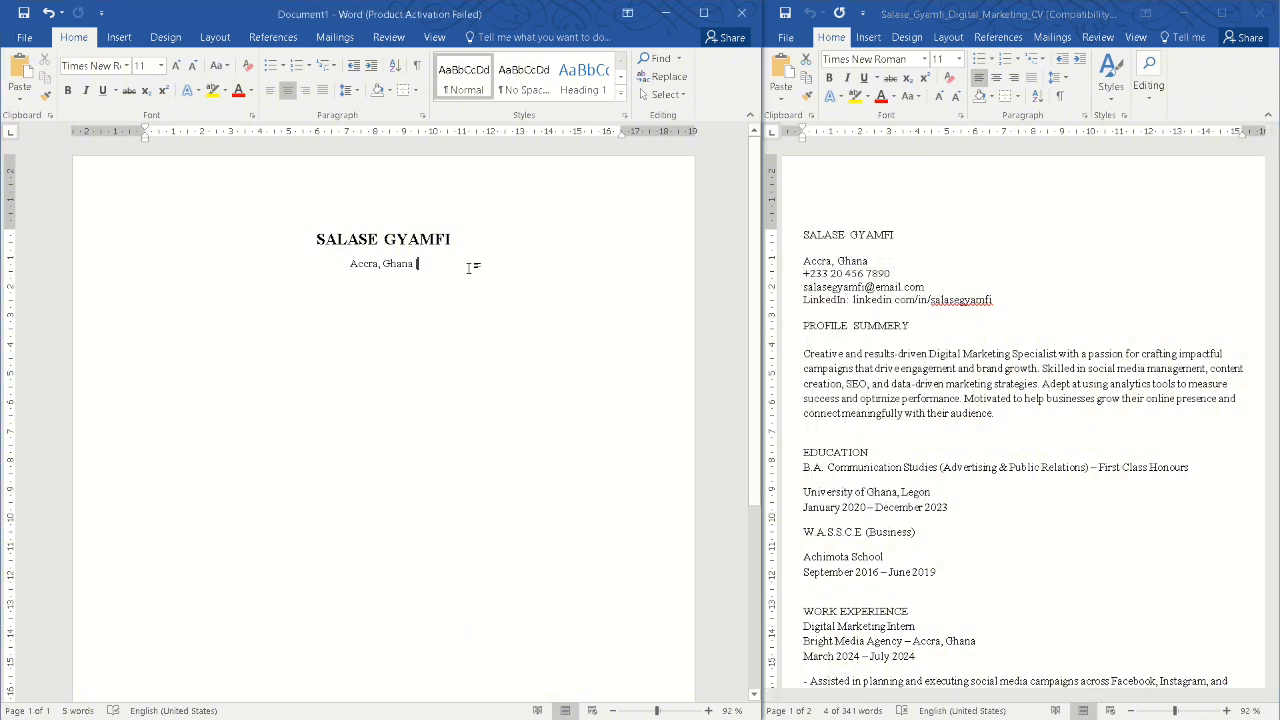
pyautogui.rightClick(441, 266)
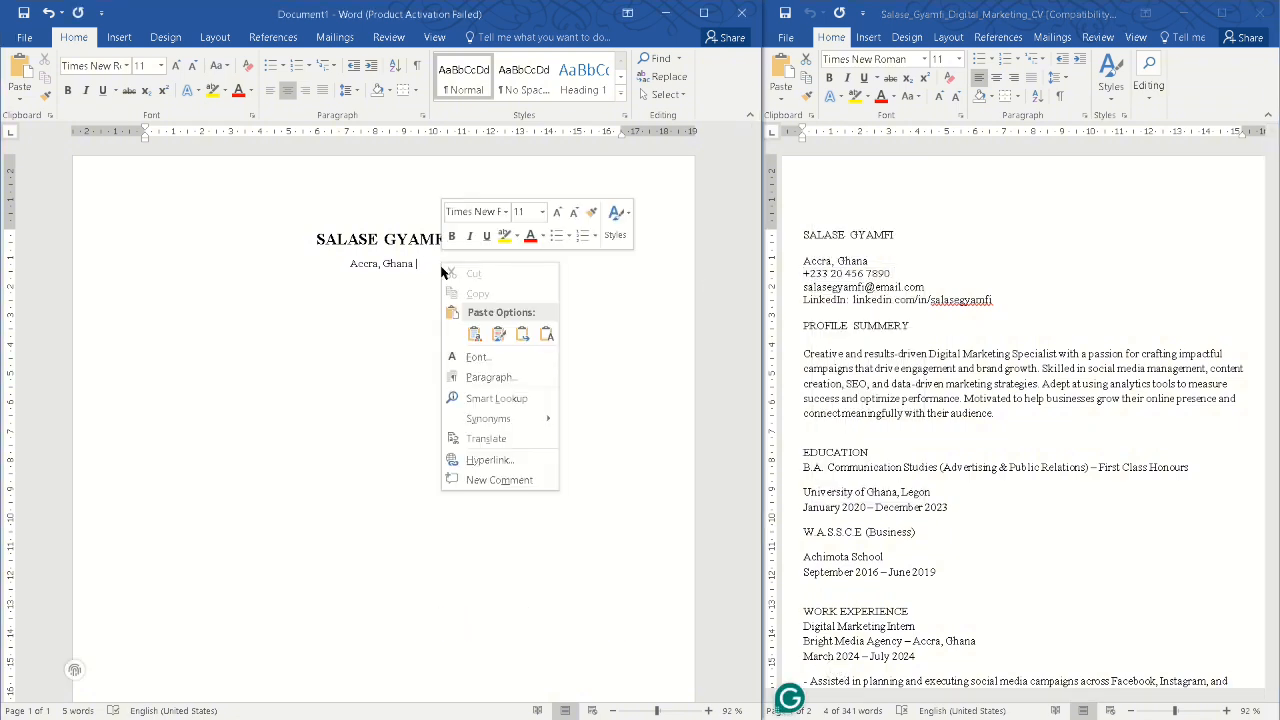
pyautogui.click(547, 332)
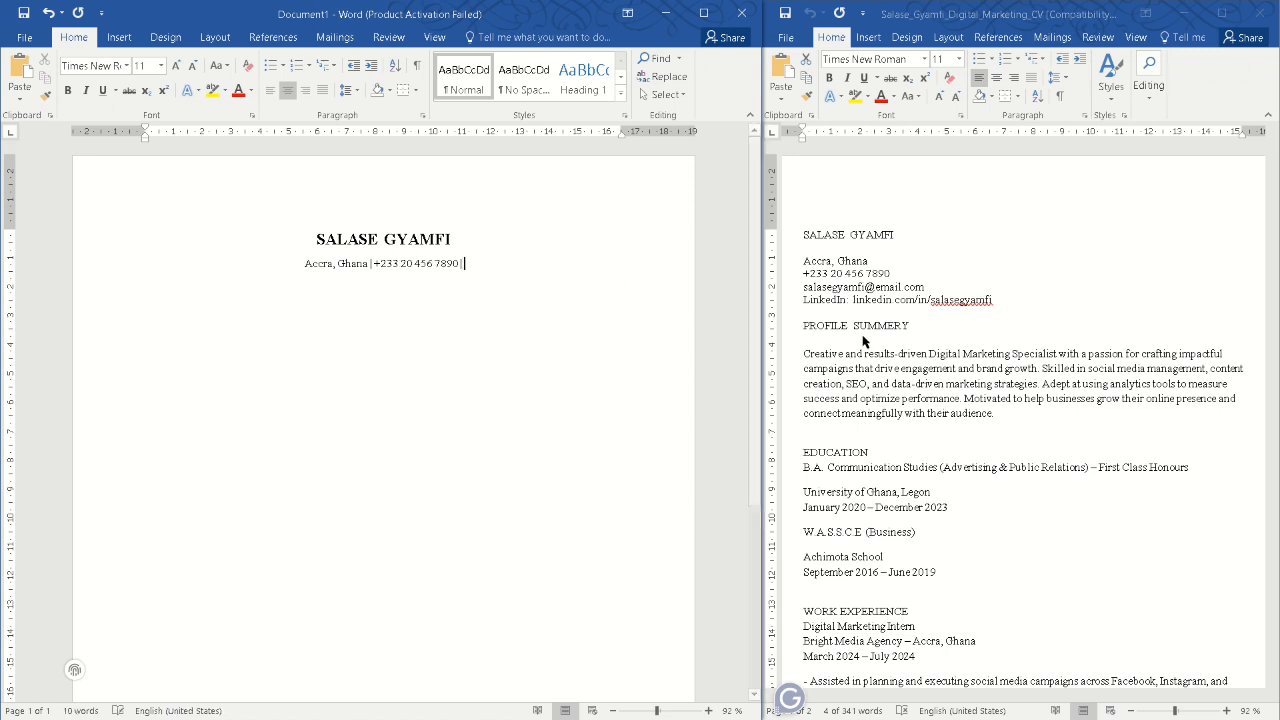
# Copy the email address from the CV and paste it with merged formatting after the phone number, followed by a "|" separator
pyautogui.moveTo(803, 273); pyautogui.dragTo(912, 292)
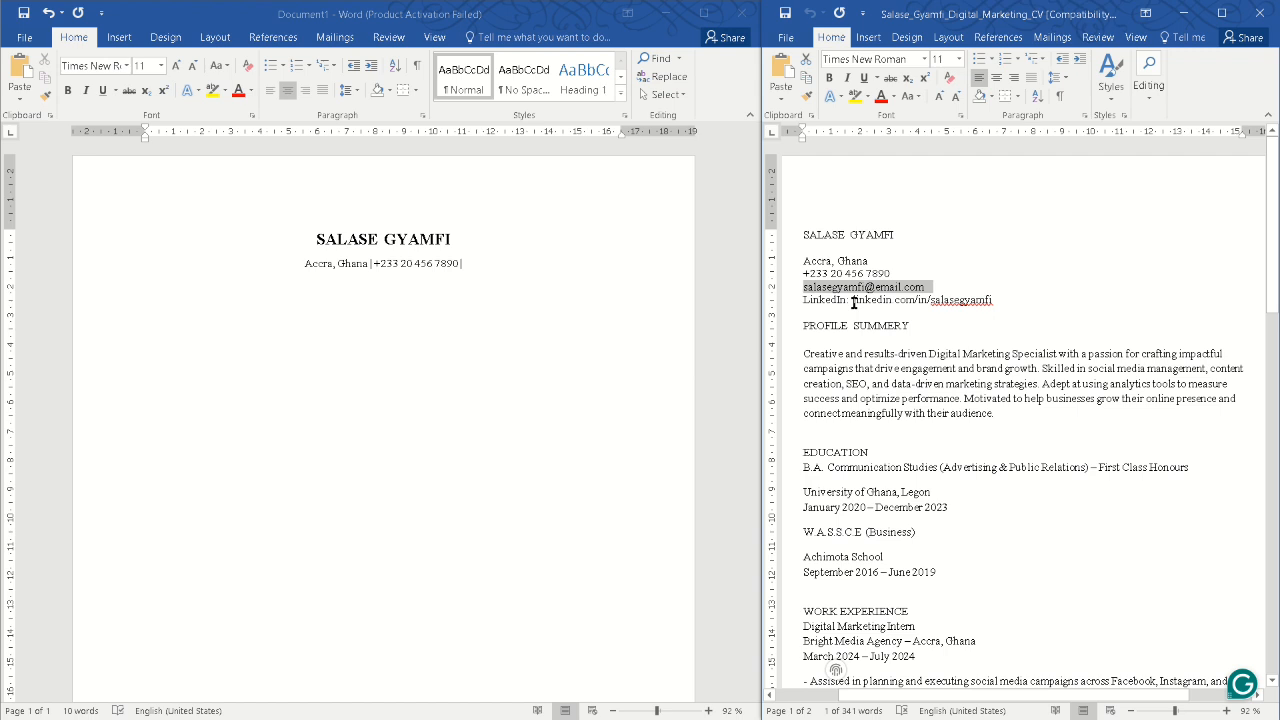
pyautogui.moveTo(870, 301); pyautogui.dragTo(805, 287)
pyautogui.click(921, 287)
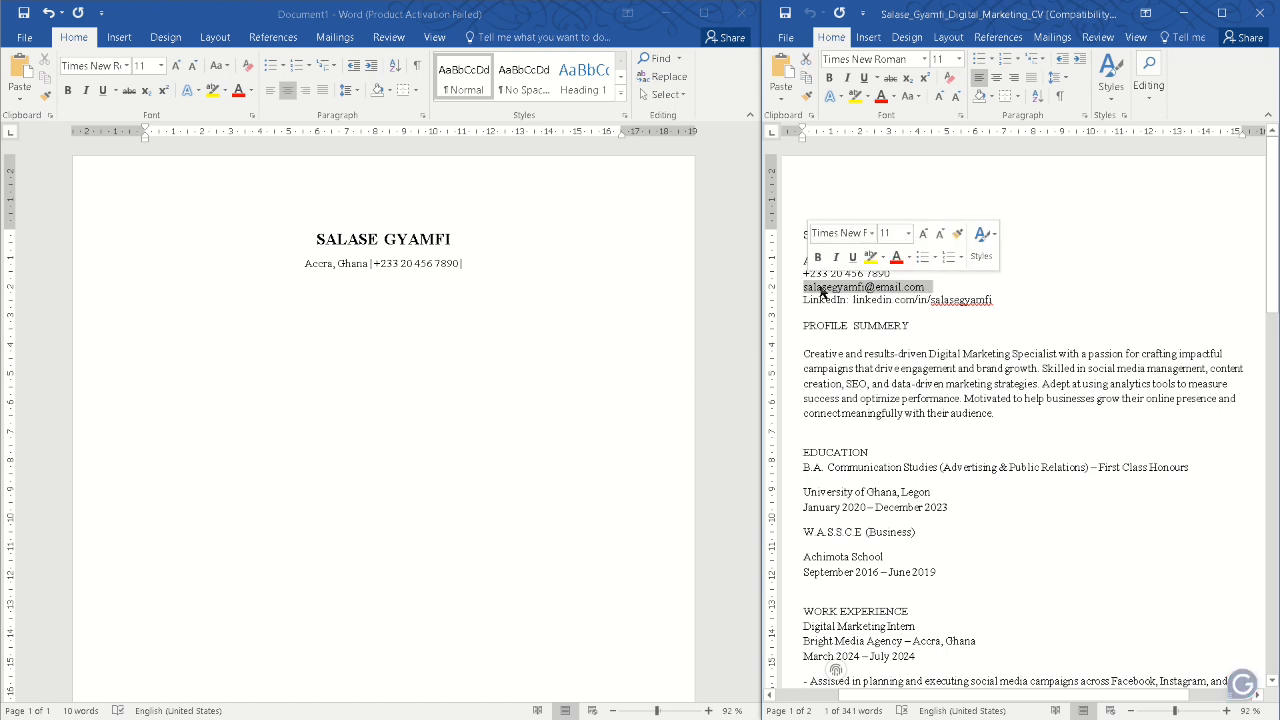
pyautogui.rightClick(821, 289)
pyautogui.click(857, 320)
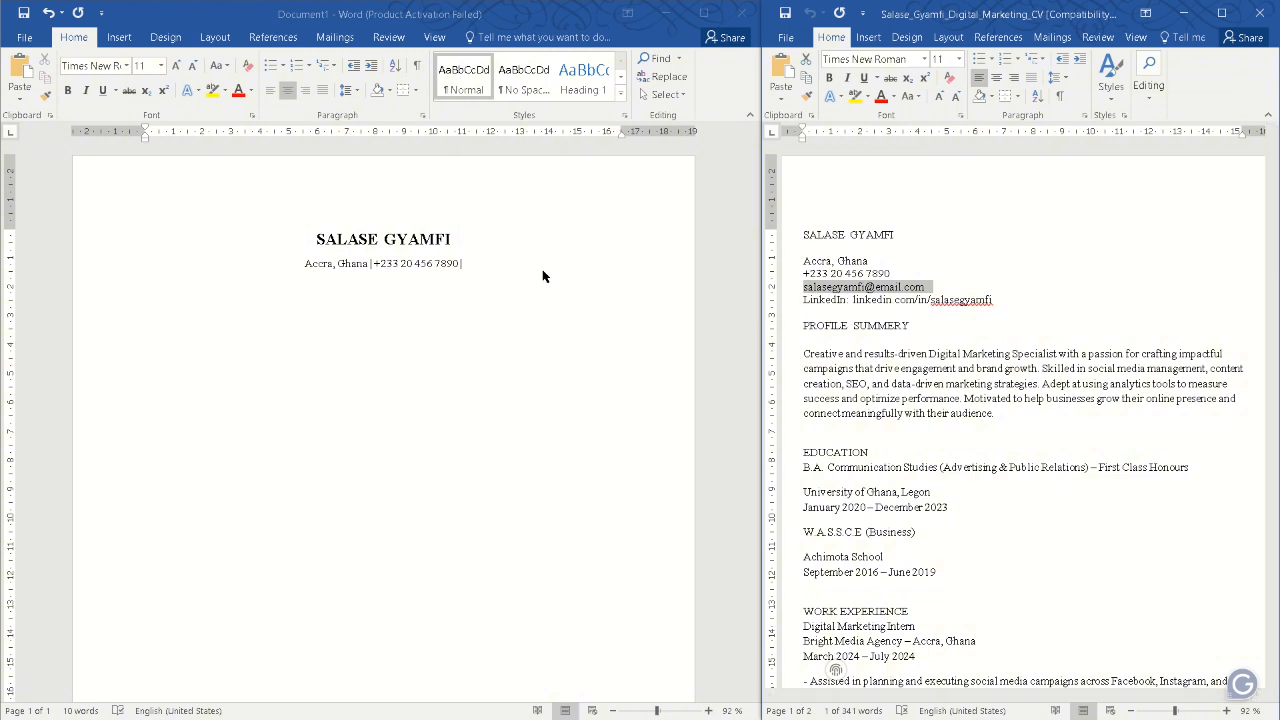
pyautogui.click(503, 264)
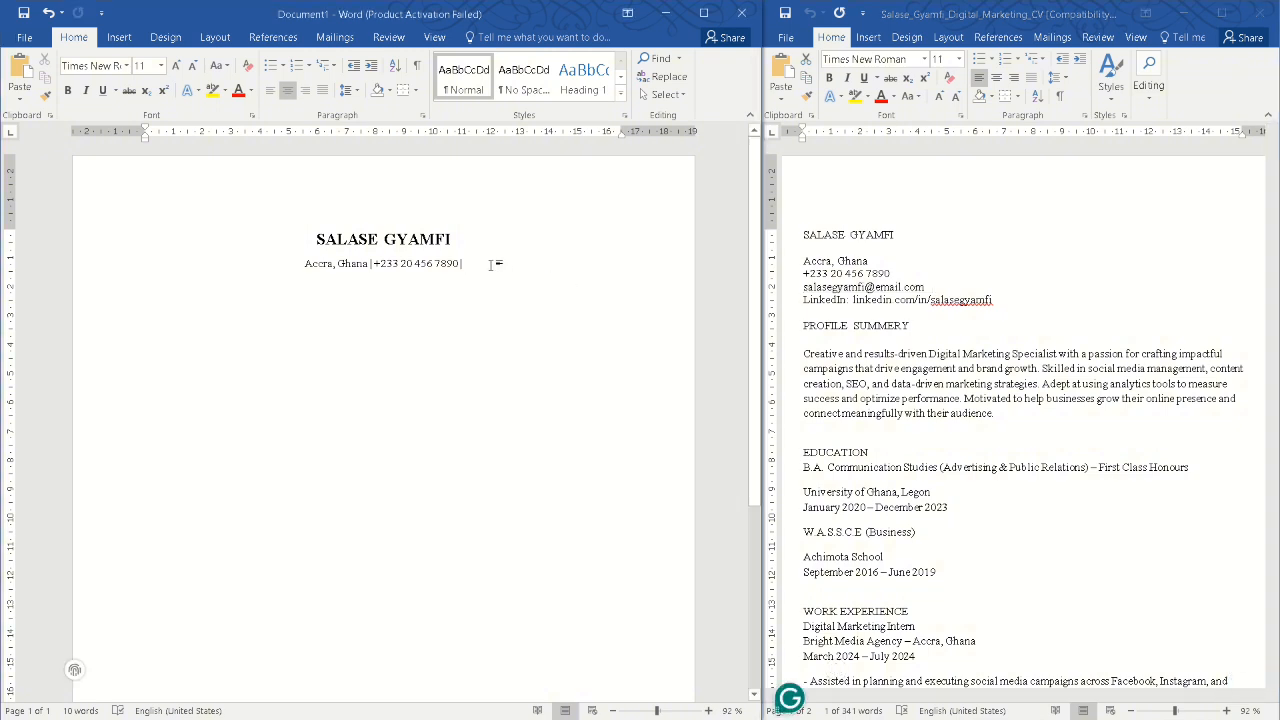
pyautogui.rightClick(491, 265)
pyautogui.click(572, 337)
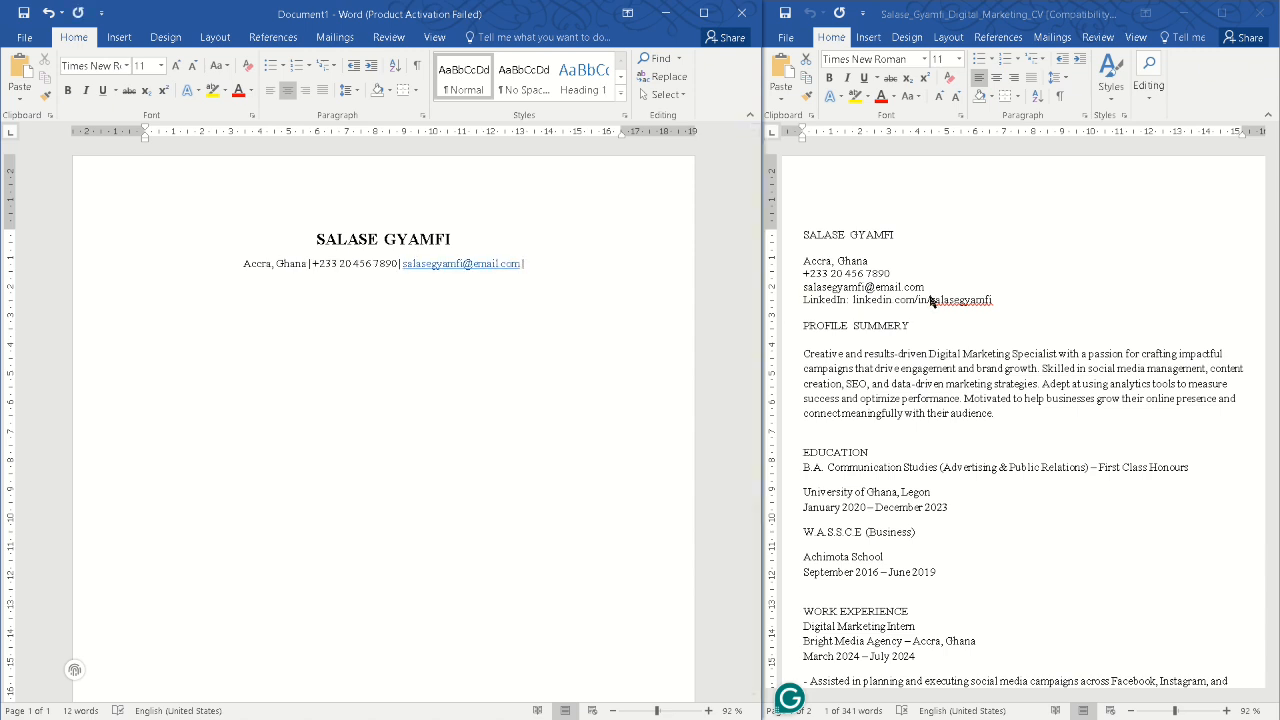
# Copy the LinkedIn line from the CV and paste it with merged formatting at the end of the contact line
pyautogui.click(802, 298)
pyautogui.moveTo(803, 302); pyautogui.dragTo(993, 302)
pyautogui.click(907, 300)
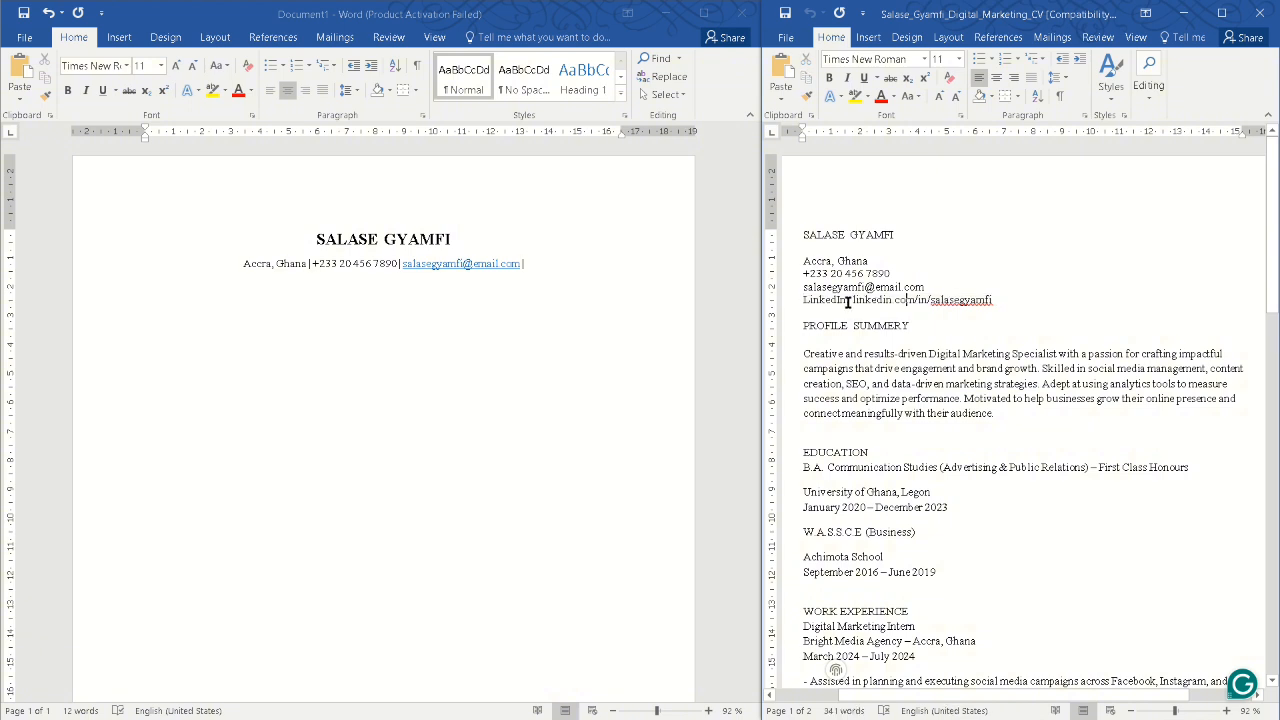
pyautogui.moveTo(801, 298); pyautogui.dragTo(975, 305)
pyautogui.rightClick(933, 306)
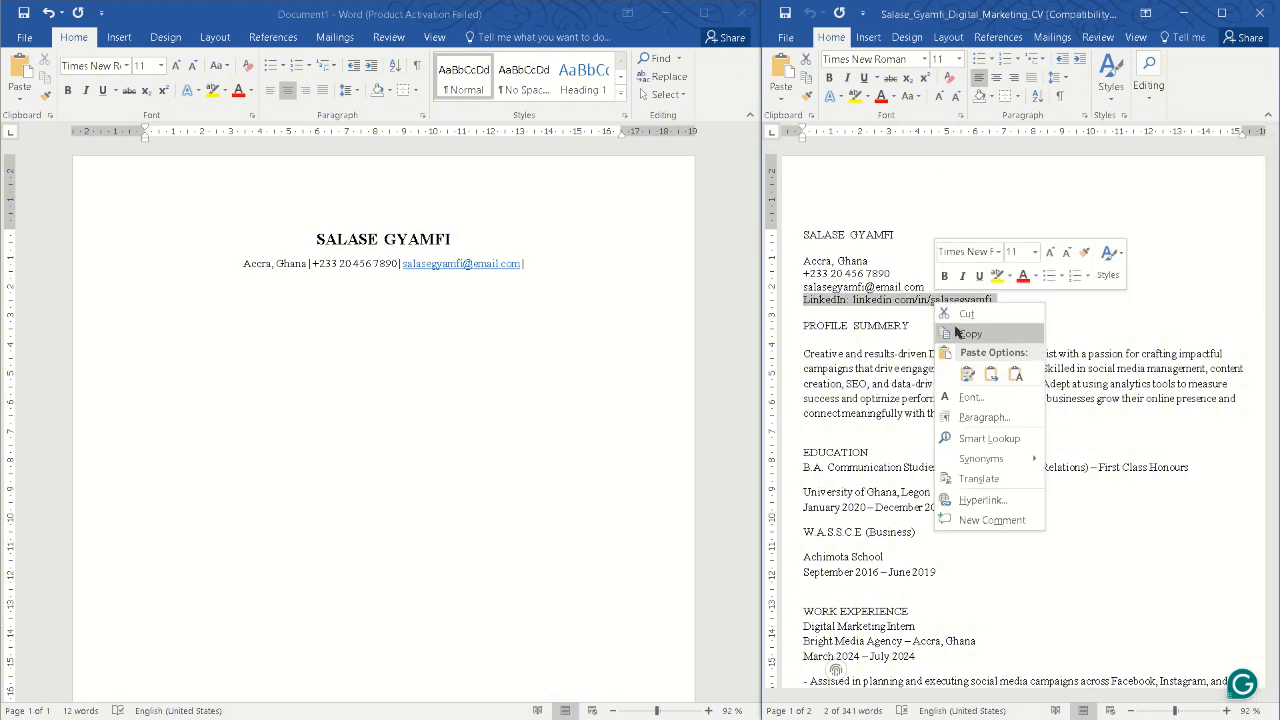
pyautogui.click(950, 333)
pyautogui.click(589, 264)
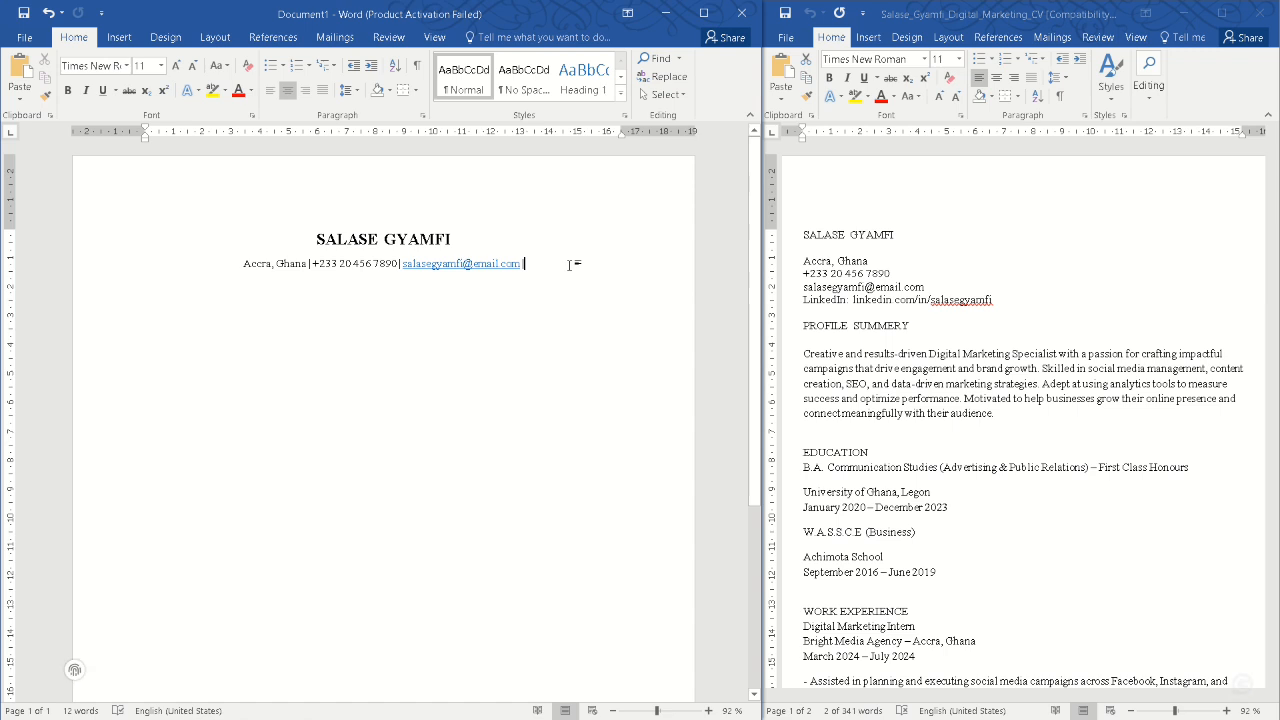
pyautogui.rightClick(531, 265)
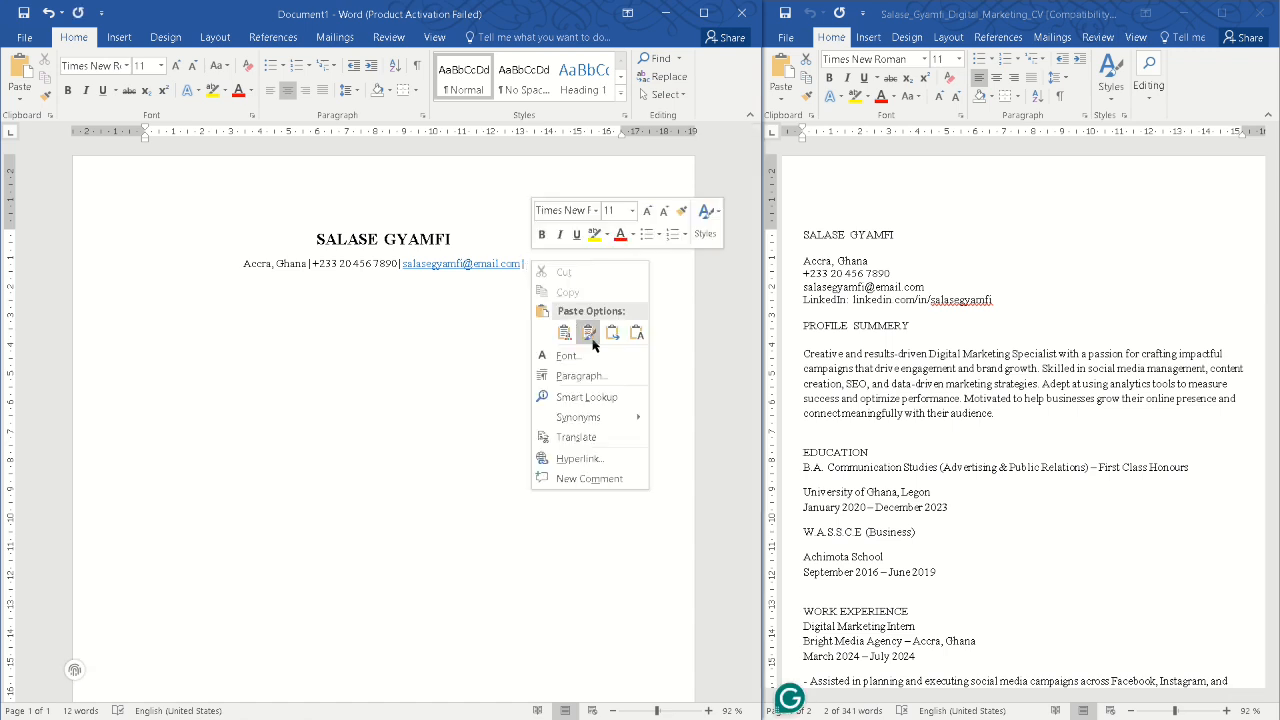
pyautogui.click(616, 340)
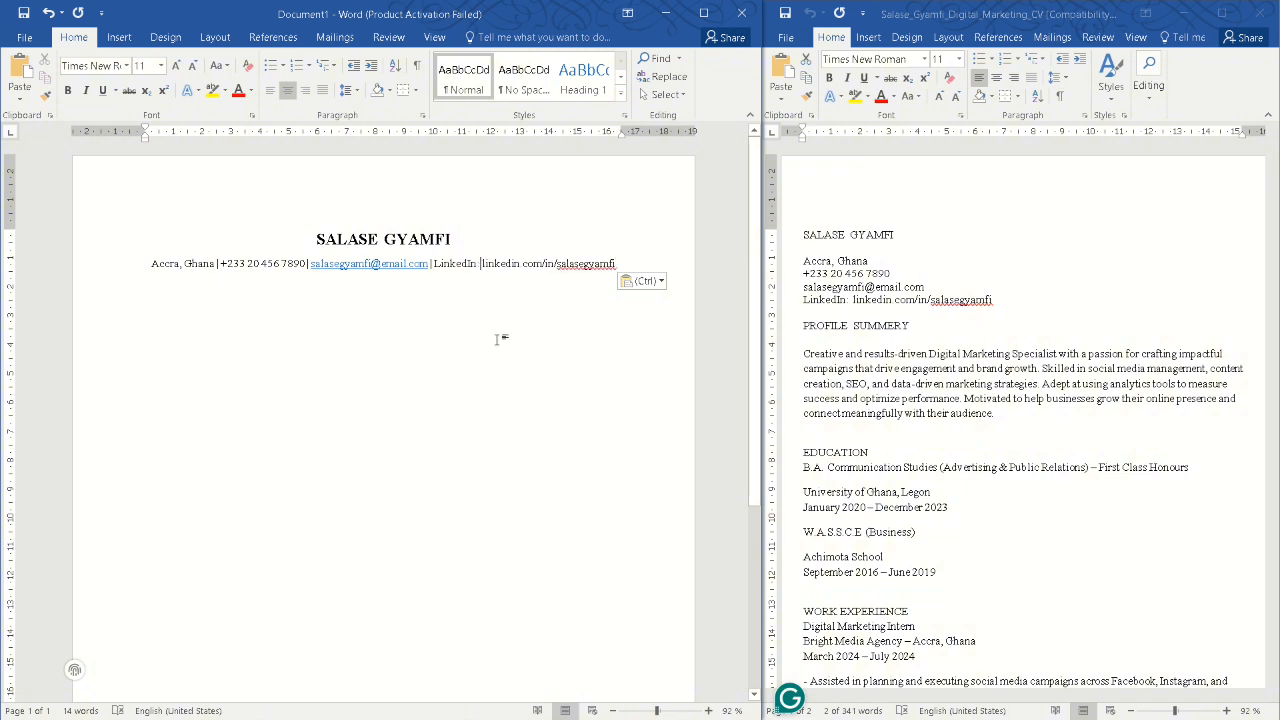
# Add a bottom border beneath the contact line
pyautogui.click(381, 274)
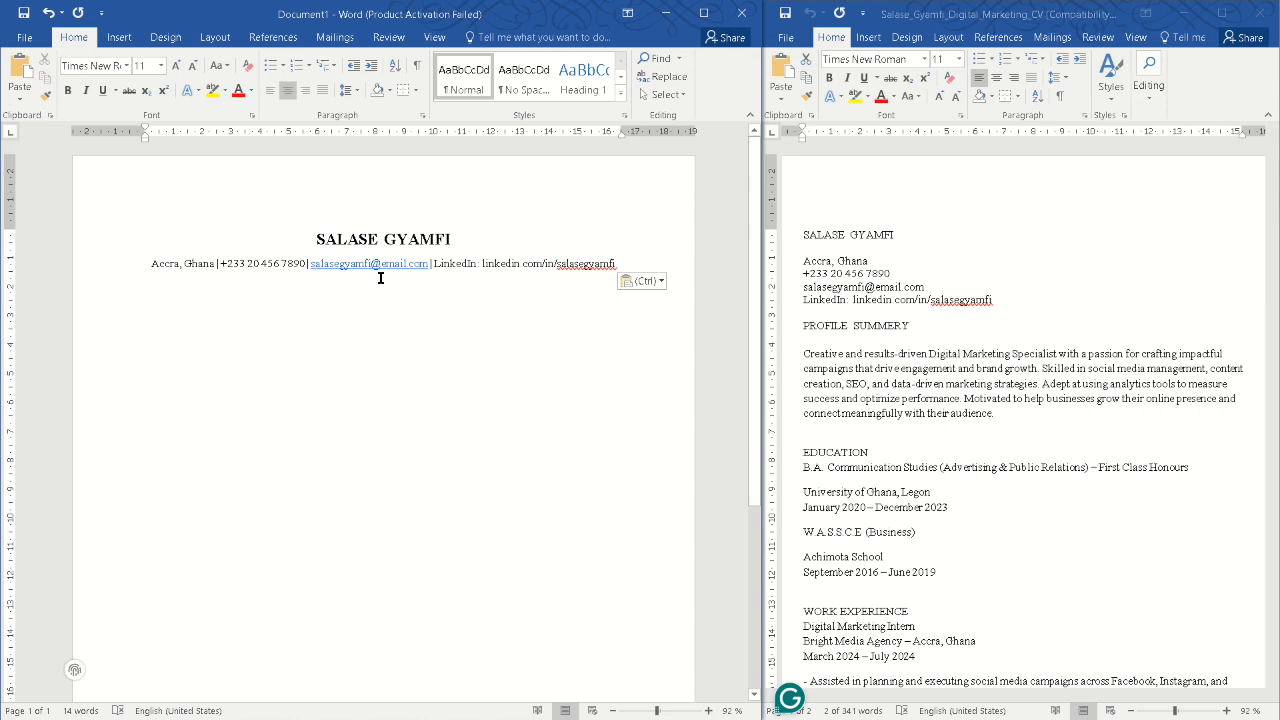
pyautogui.click(455, 291)
pyautogui.click(429, 288)
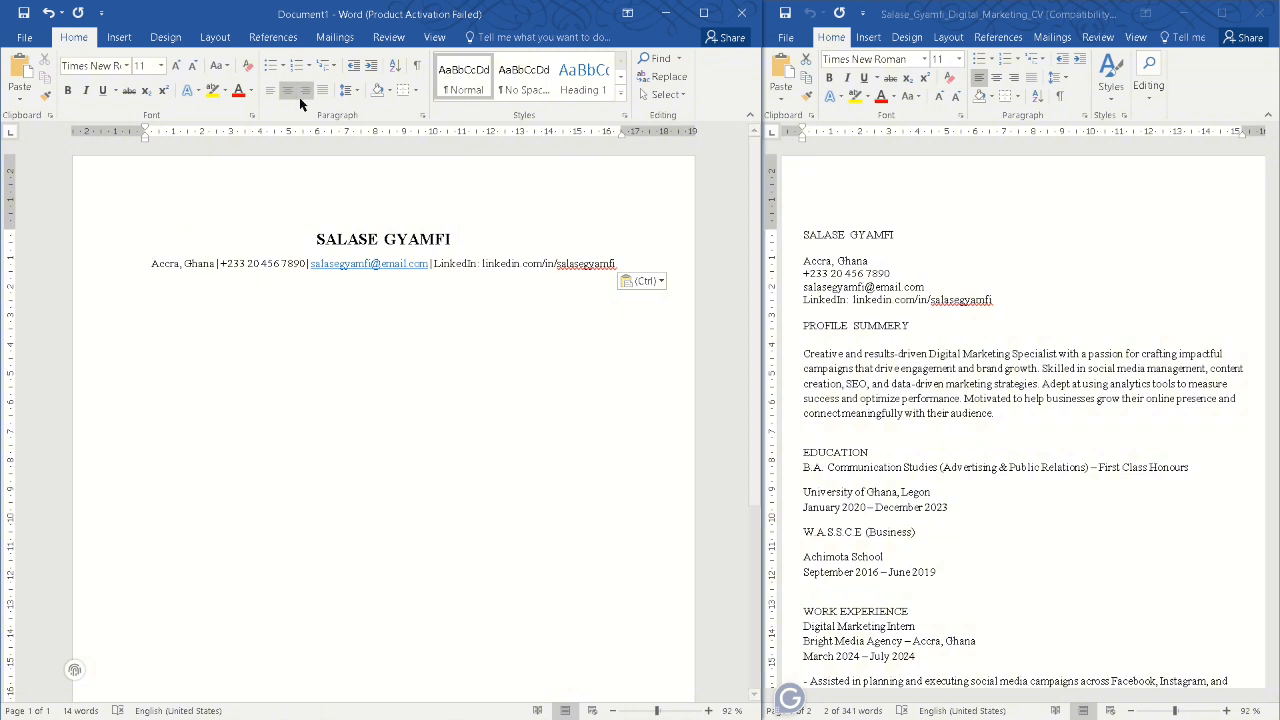
pyautogui.click(414, 92)
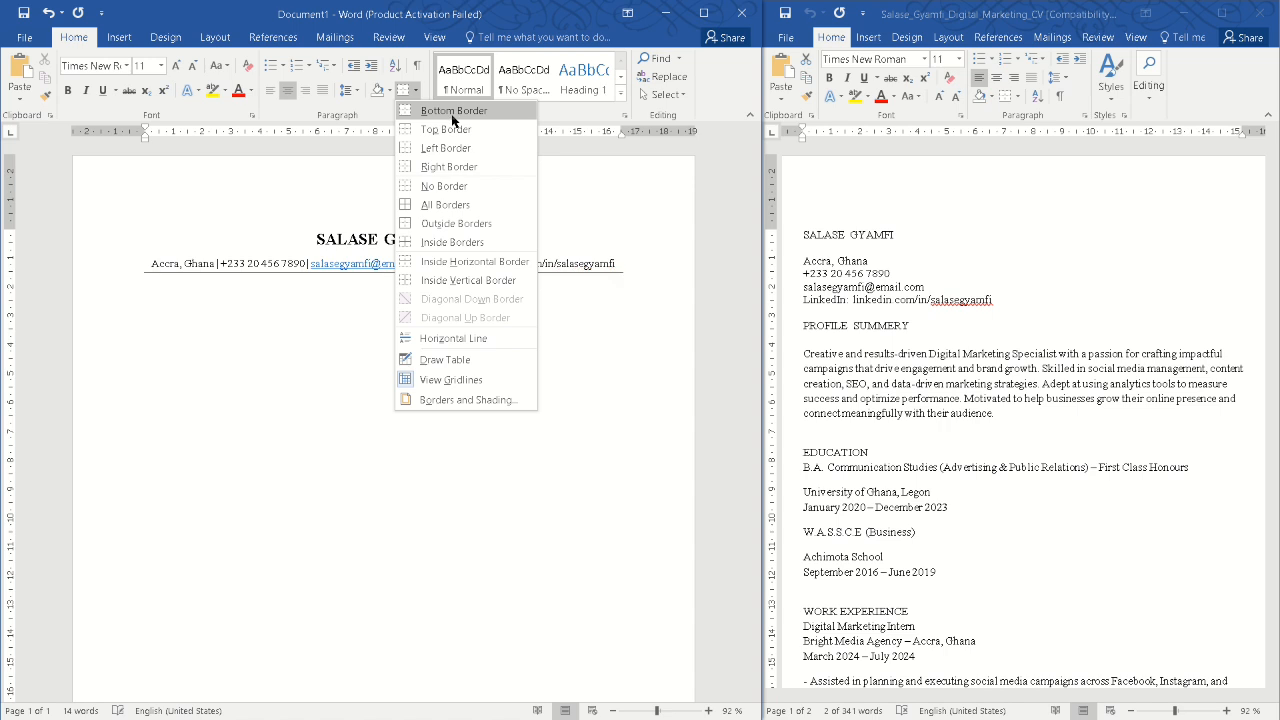
pyautogui.click(453, 112)
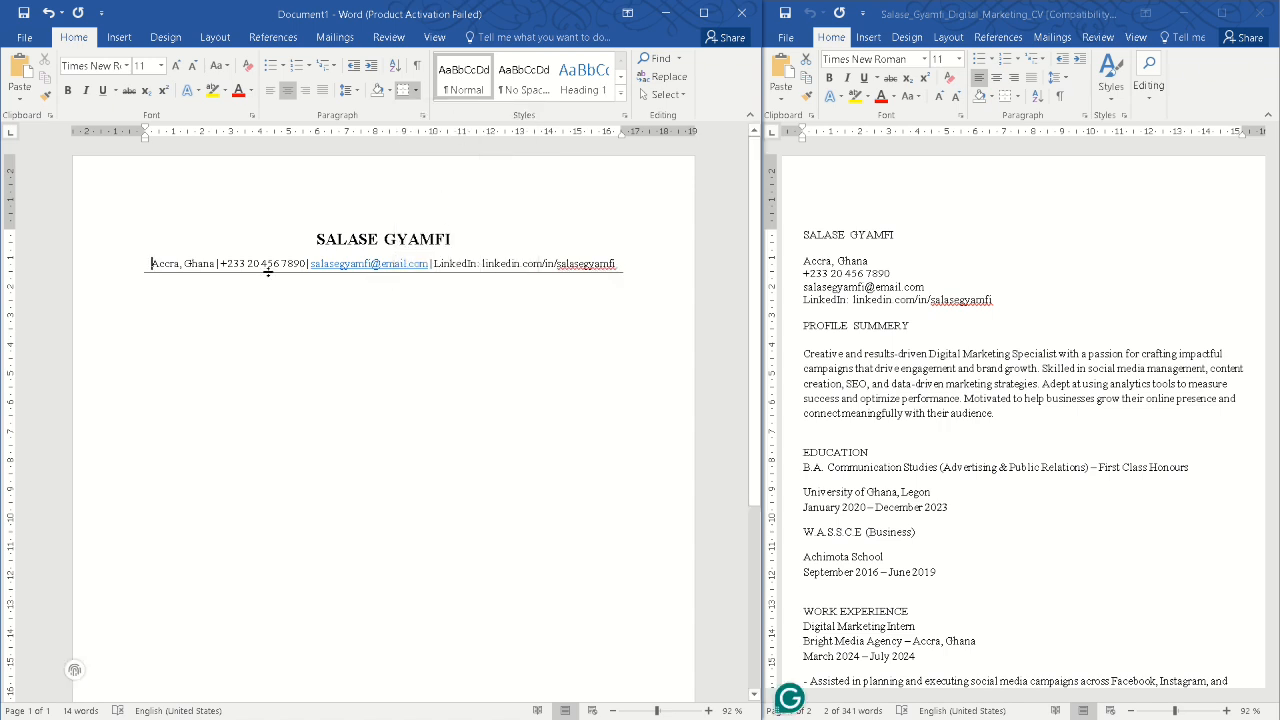
# Copy the PROFILE SUMMERY heading from the CV and paste it with merged formatting below the contact line, leaving a blank line above it
pyautogui.click(147, 284)
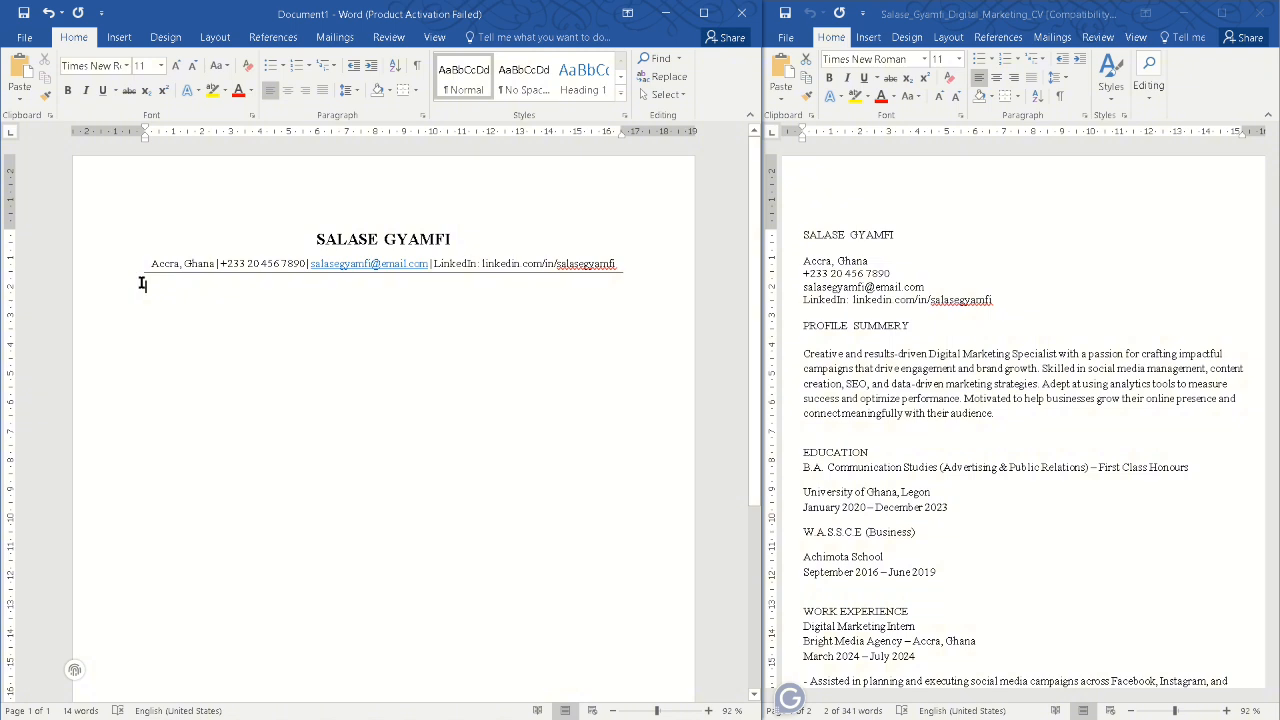
pyautogui.scroll(-1, 709, 303)
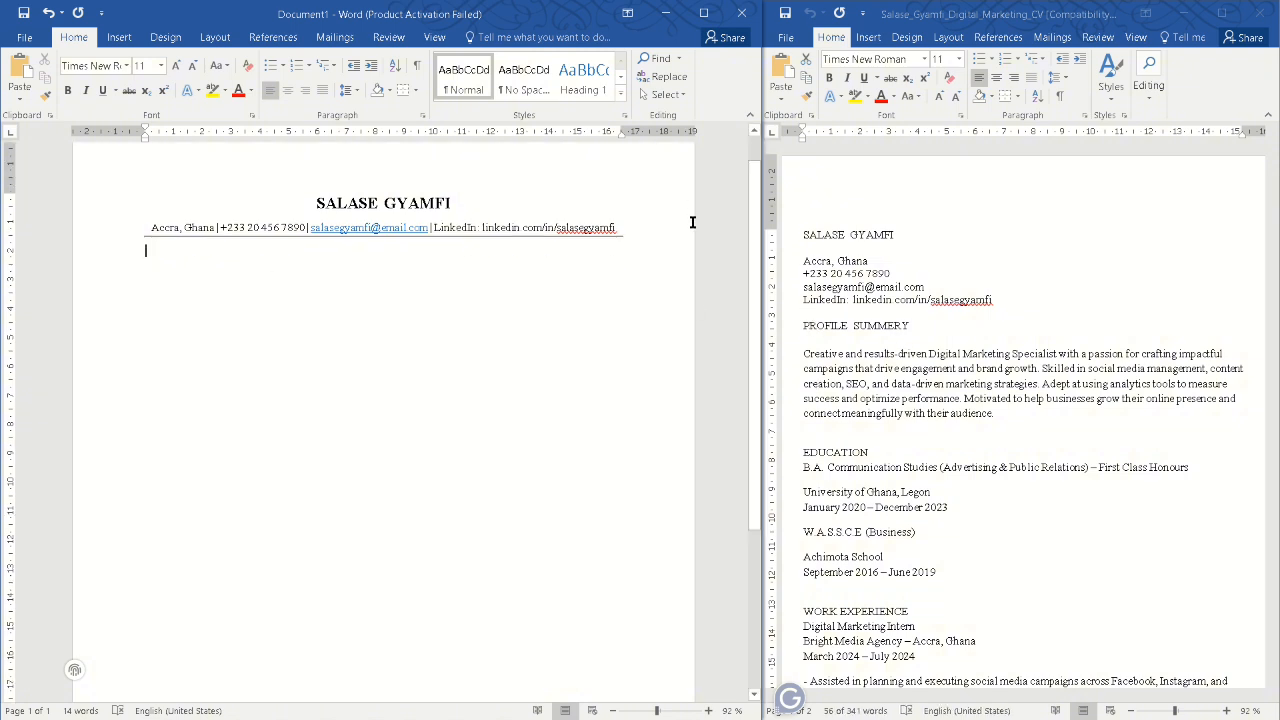
pyautogui.click(820, 325)
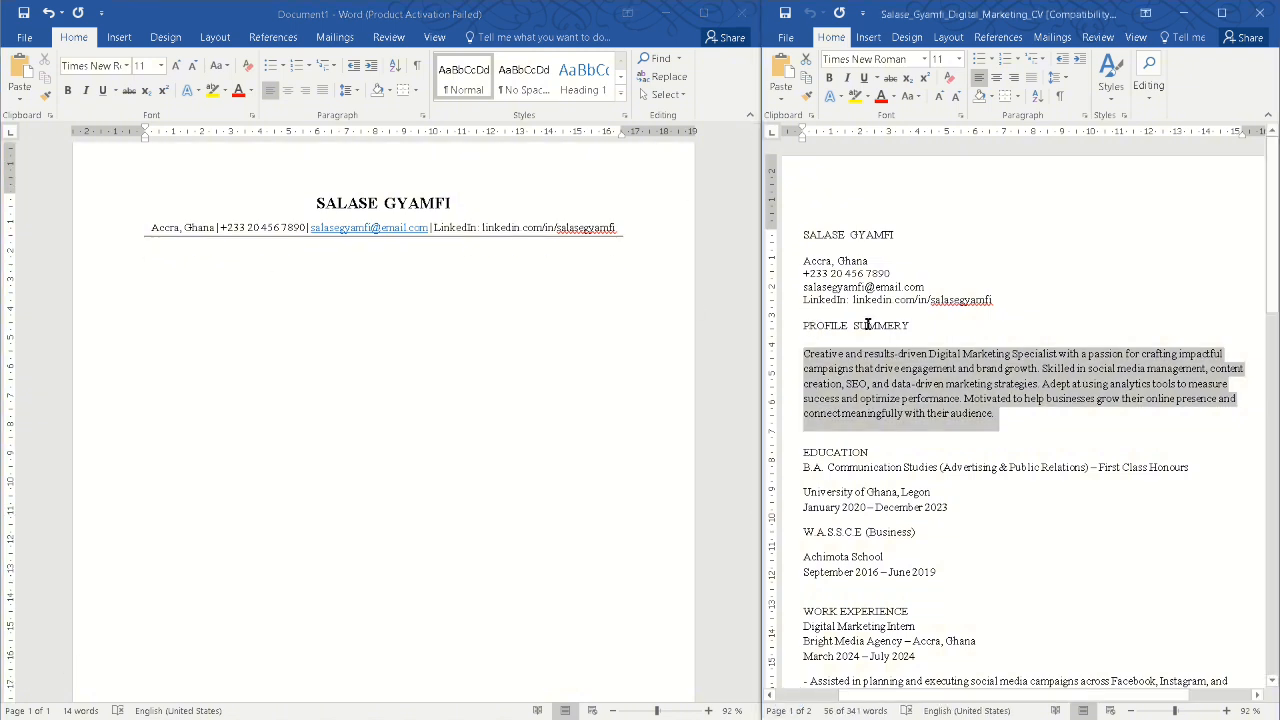
pyautogui.moveTo(912, 325); pyautogui.dragTo(815, 323)
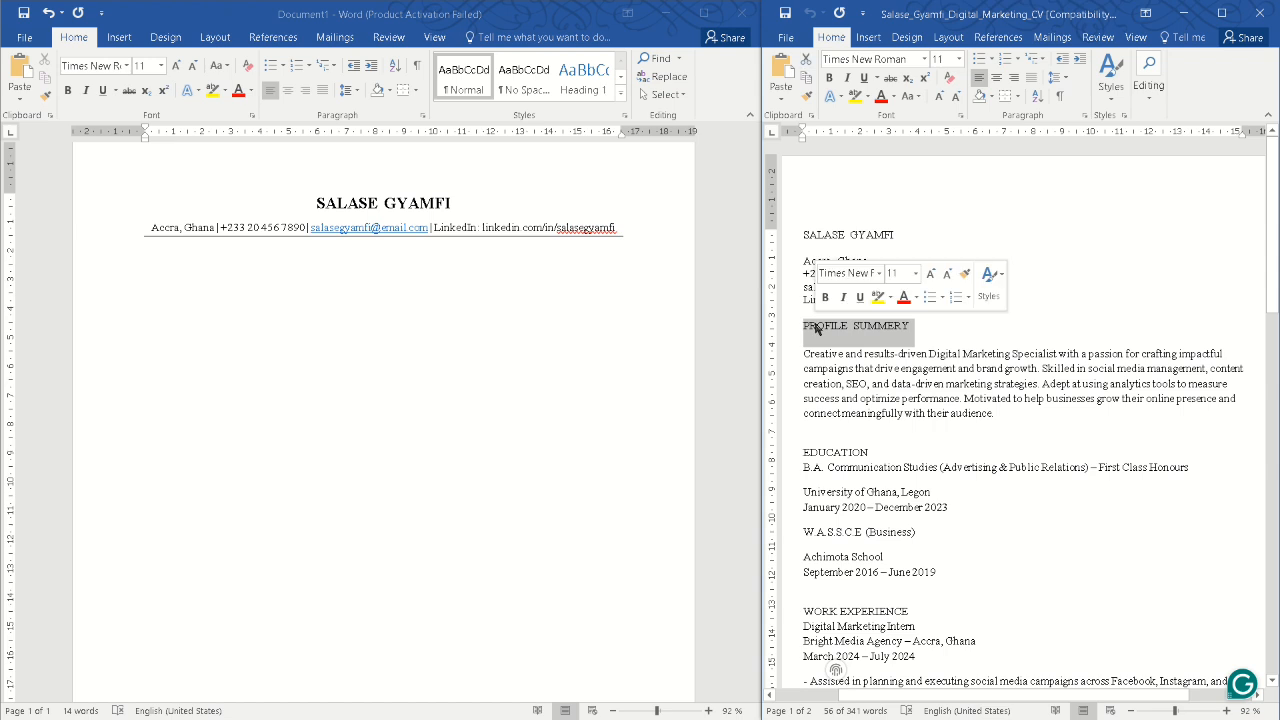
pyautogui.click(816, 325)
pyautogui.moveTo(912, 325); pyautogui.dragTo(808, 326)
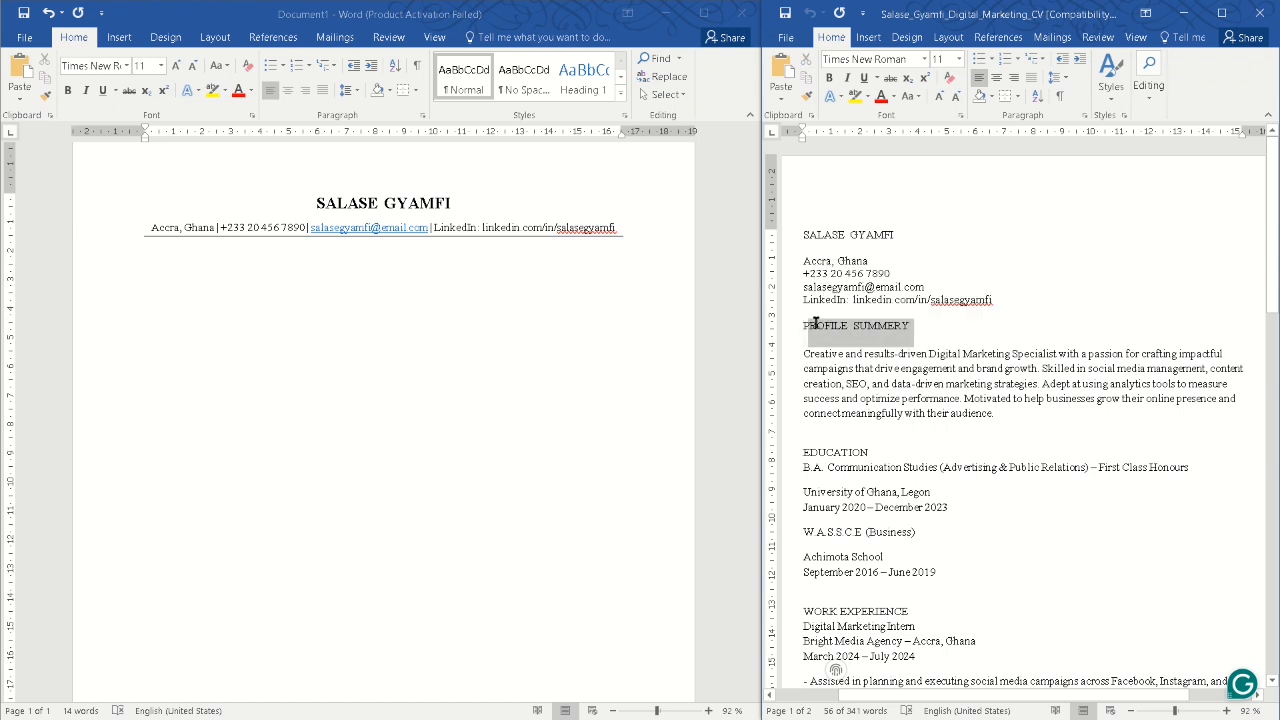
pyautogui.rightClick(811, 342)
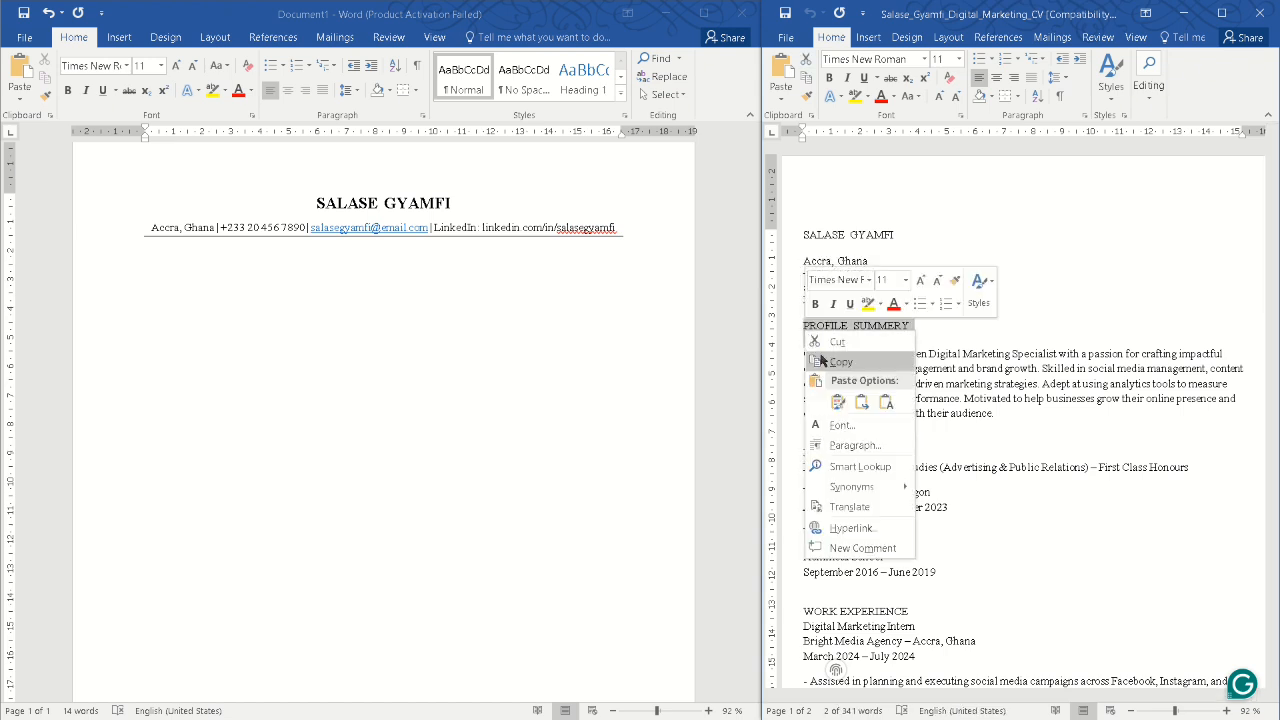
pyautogui.click(822, 361)
pyautogui.click(147, 277)
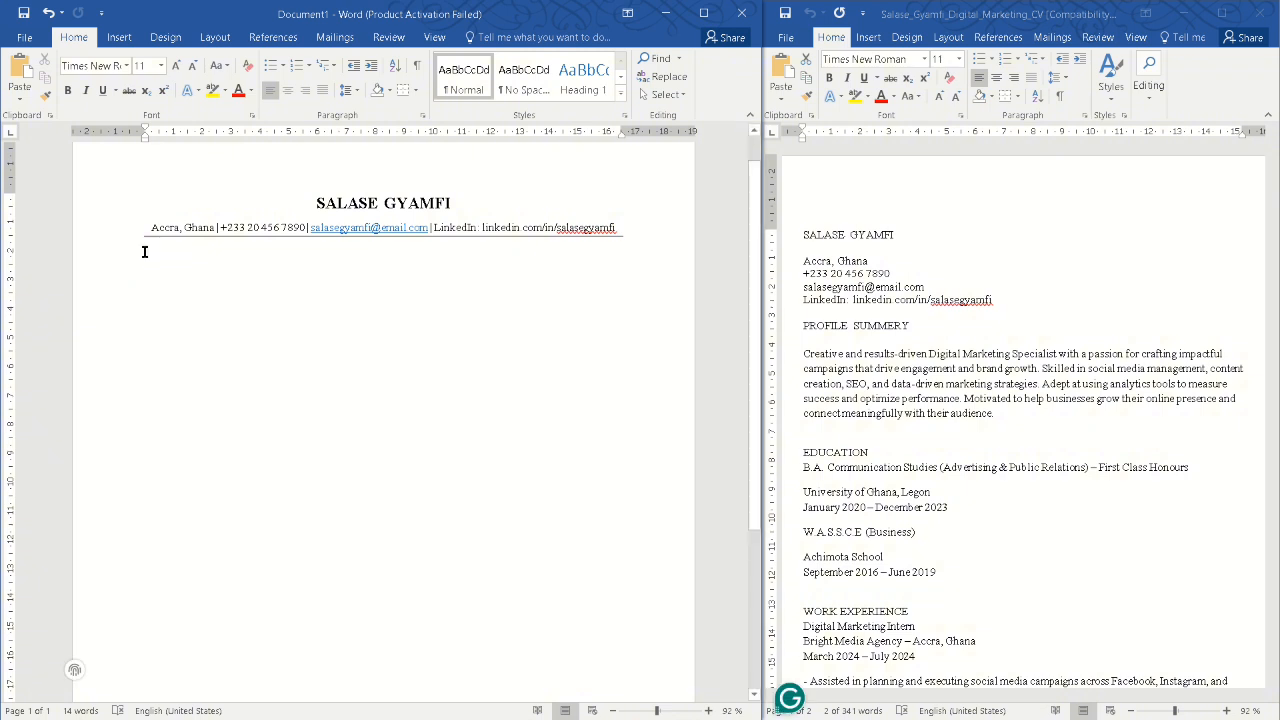
pyautogui.rightClick(145, 252)
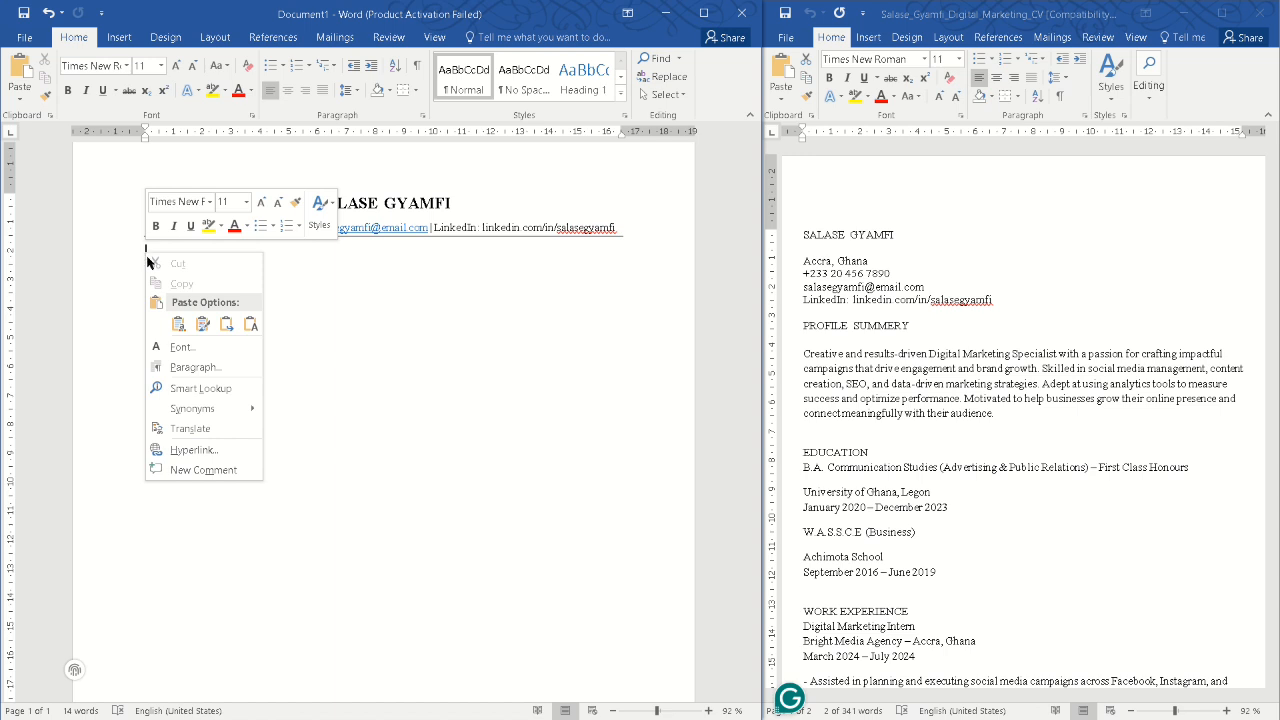
pyautogui.click(226, 323)
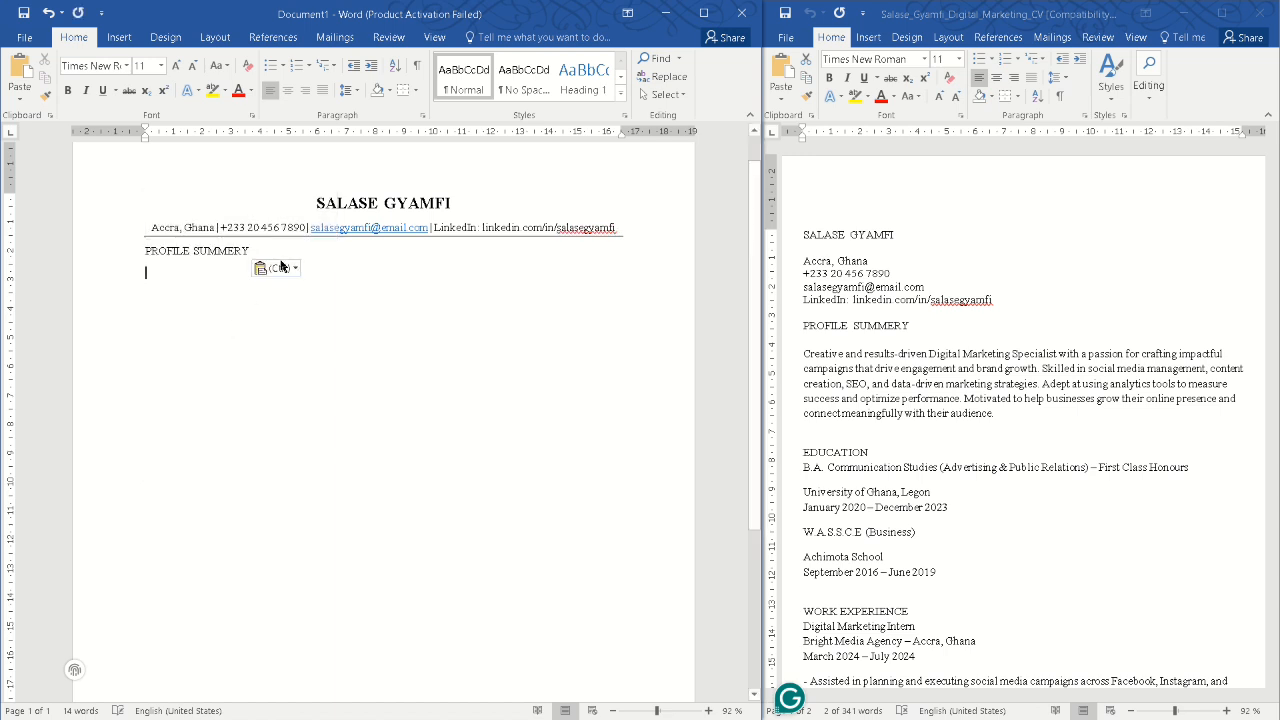
pyautogui.click(145, 251)
pyautogui.press('Return')
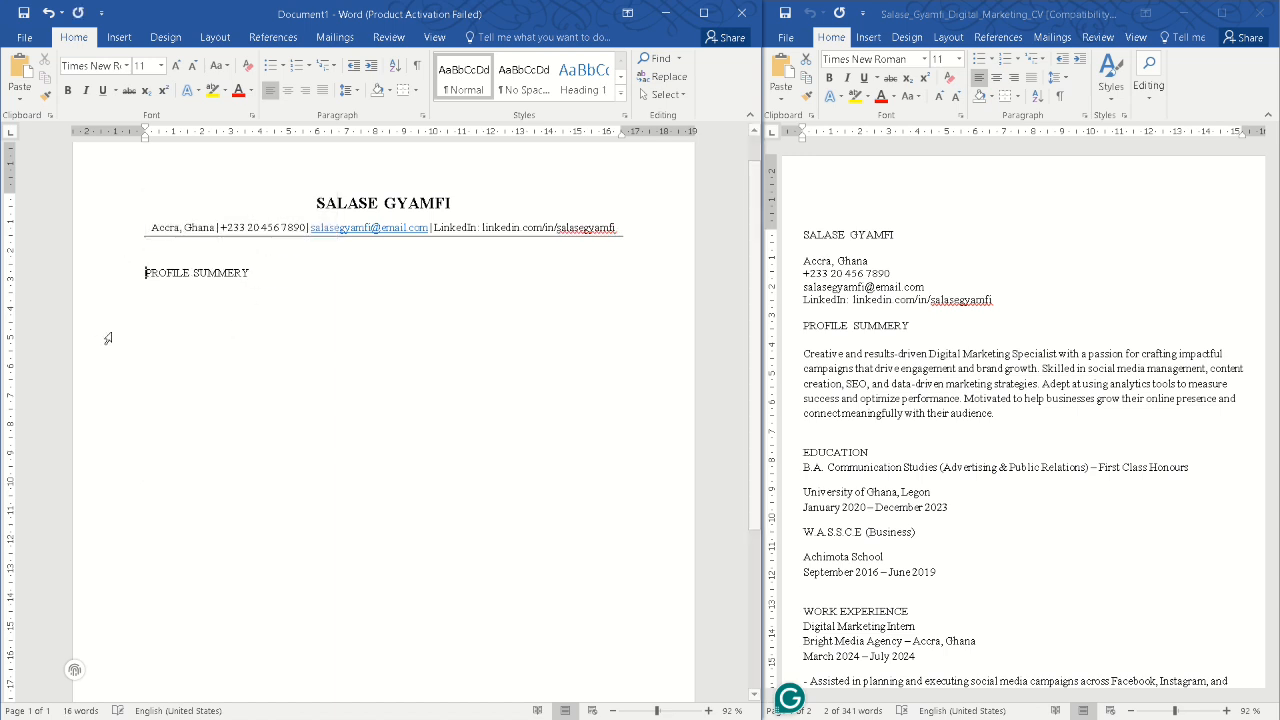
# Make the PROFILE SUMMERY heading bold and add a bottom border beneath it
pyautogui.tripleClick(215, 271)
pyautogui.click(171, 243)
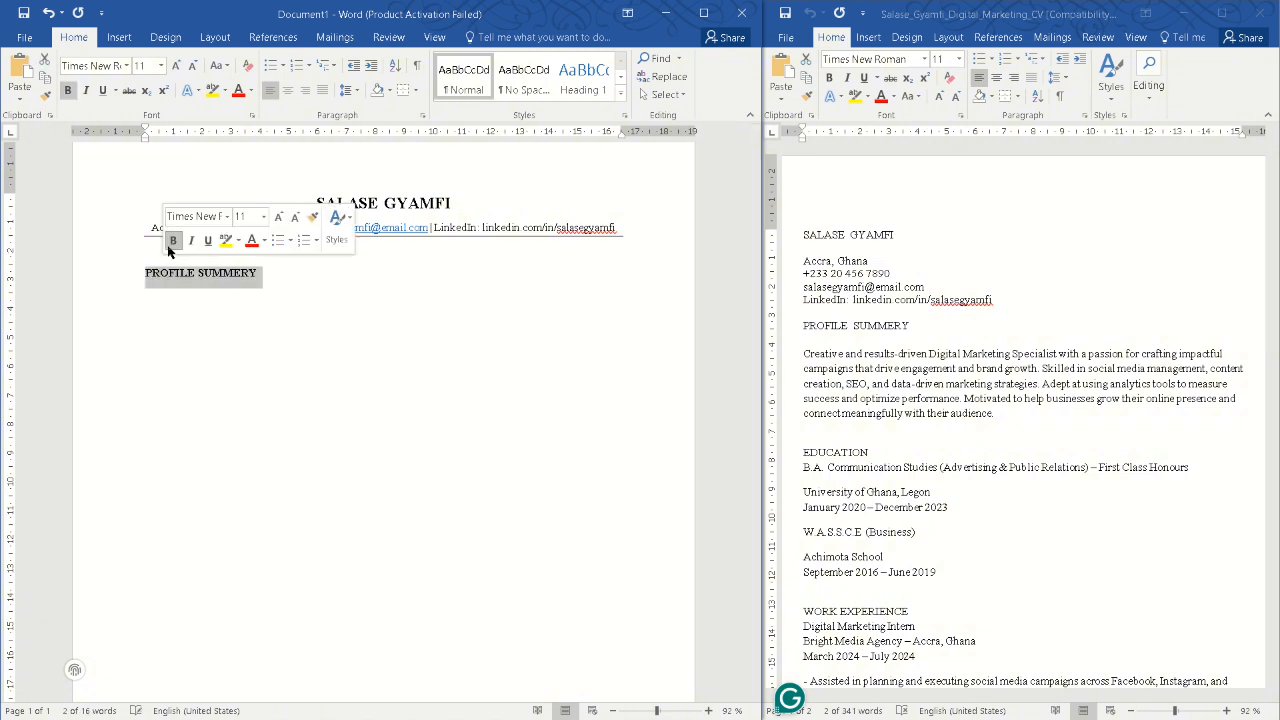
pyautogui.click(399, 92)
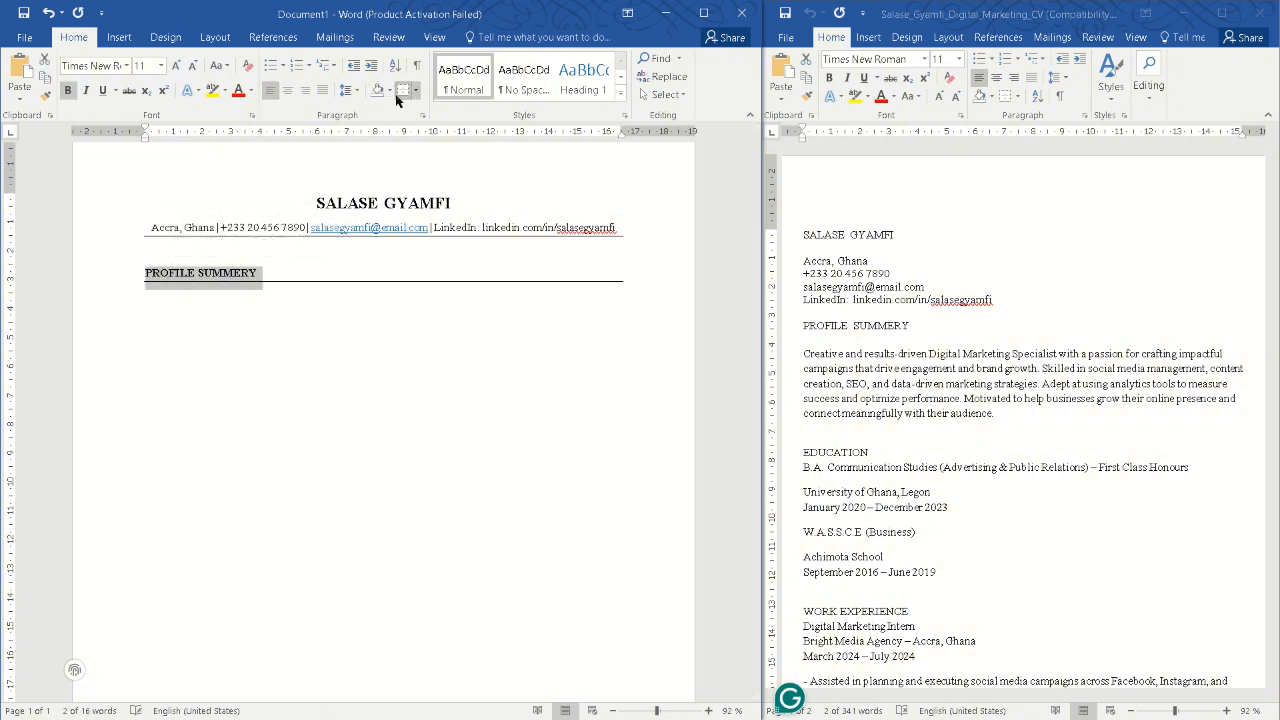
pyautogui.click(276, 286)
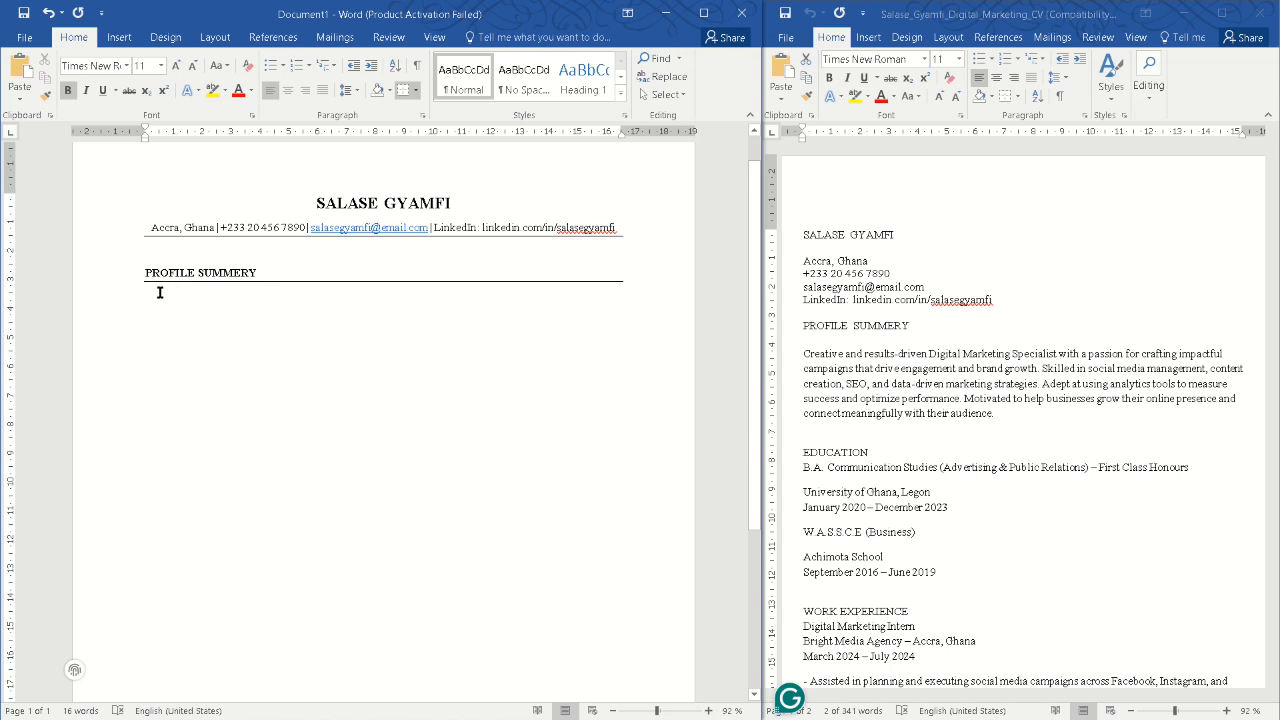
# Copy the profile summary paragraph from the CV, paste it as text only under its heading, and end it with a full stop
pyautogui.click(145, 296)
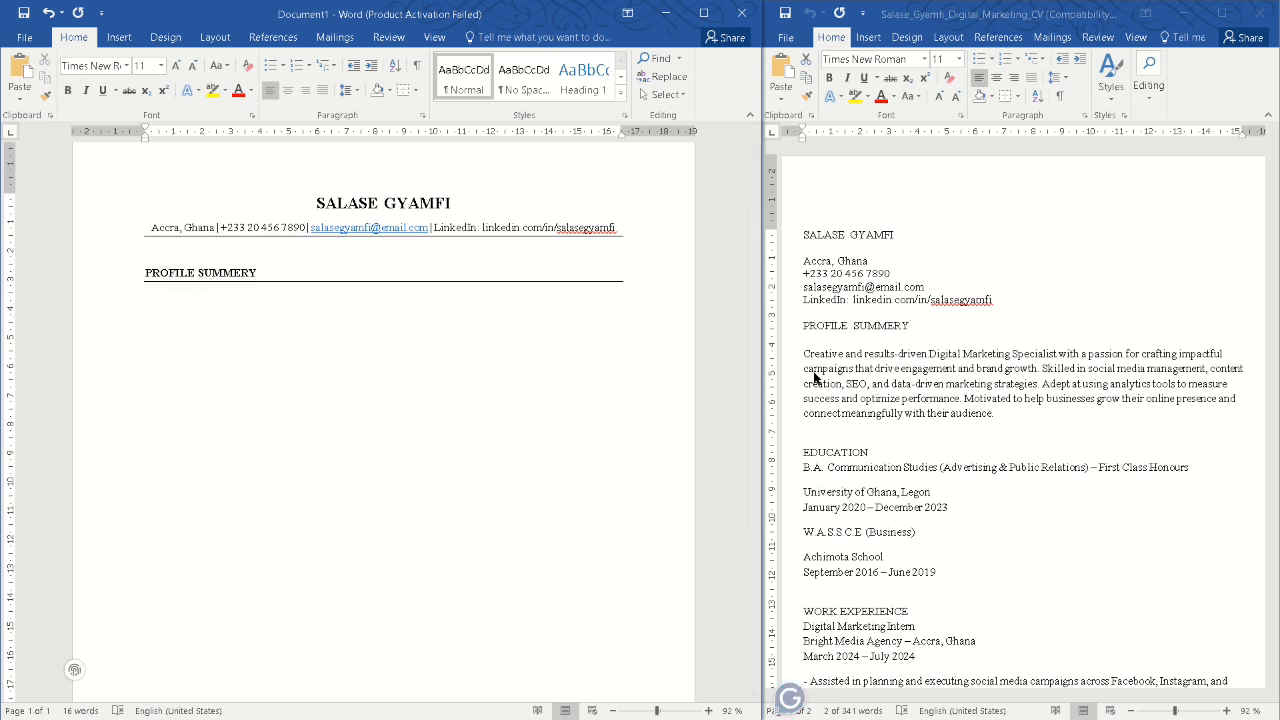
pyautogui.click(806, 354)
pyautogui.moveTo(806, 354); pyautogui.dragTo(955, 410)
pyautogui.rightClick(978, 404)
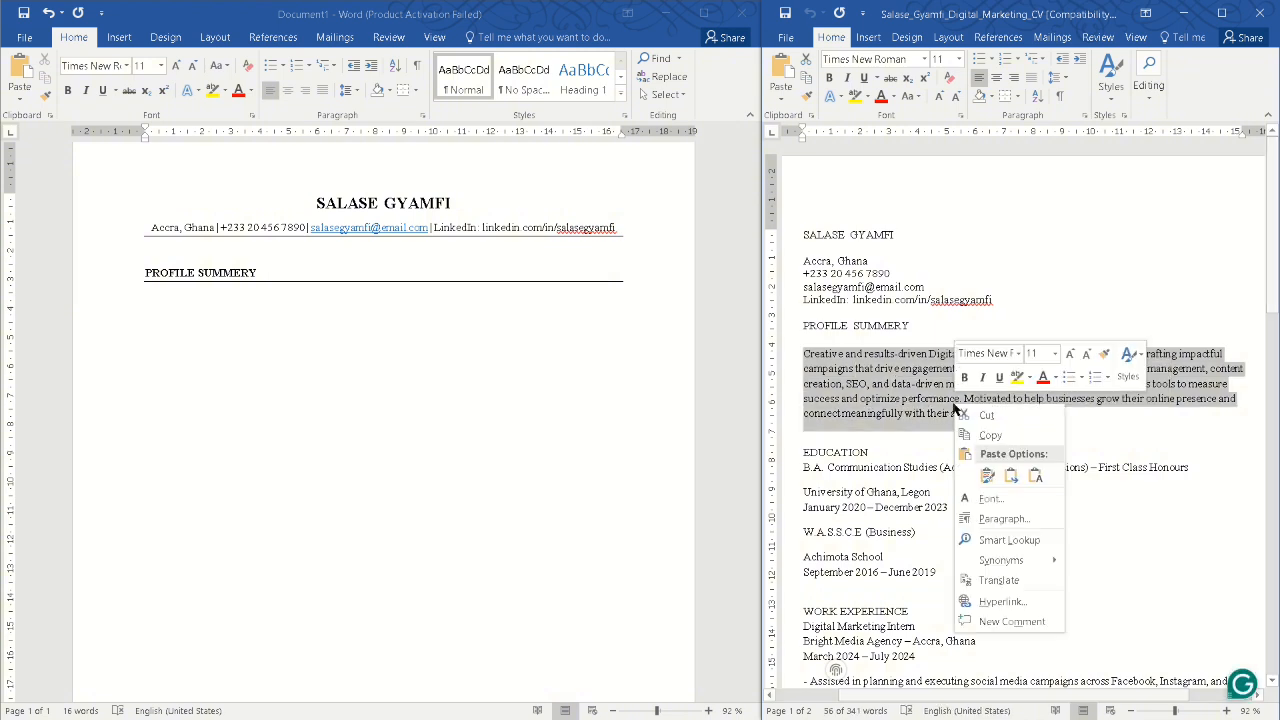
pyautogui.click(1020, 434)
pyautogui.click(147, 306)
pyautogui.rightClick(147, 300)
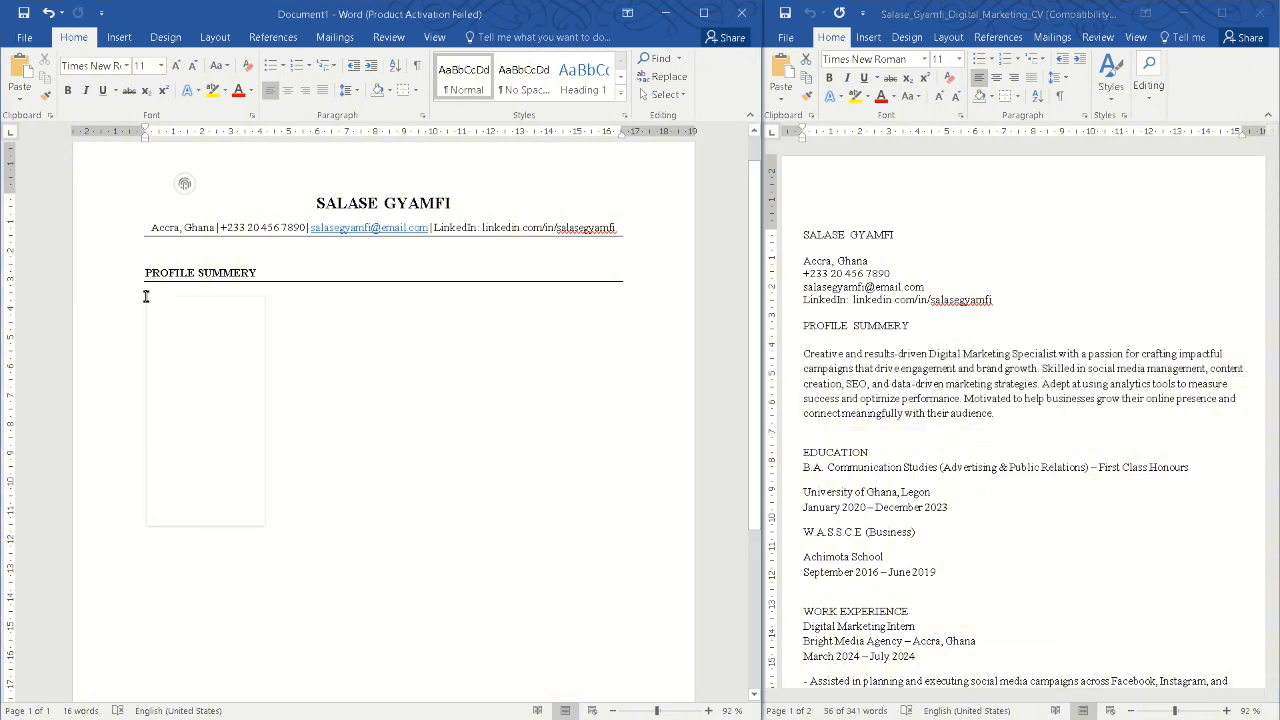
pyautogui.click(250, 370)
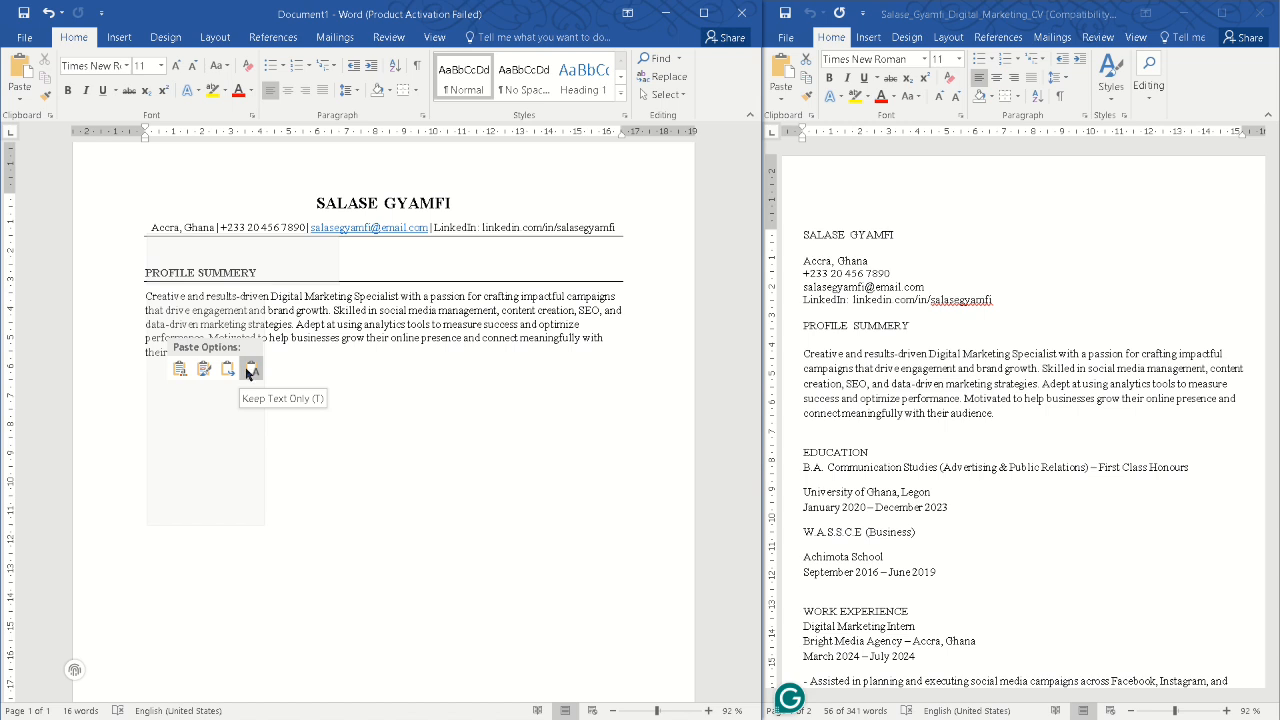
pyautogui.click(250, 370)
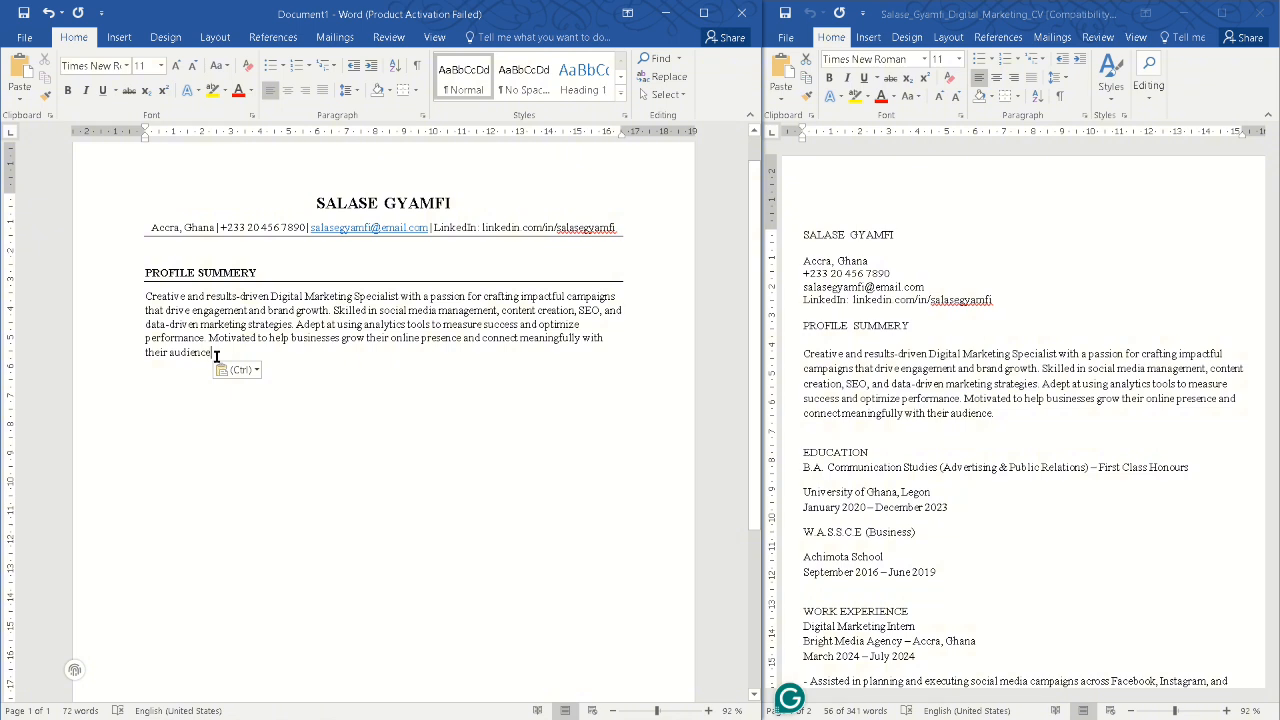
pyautogui.write('.')
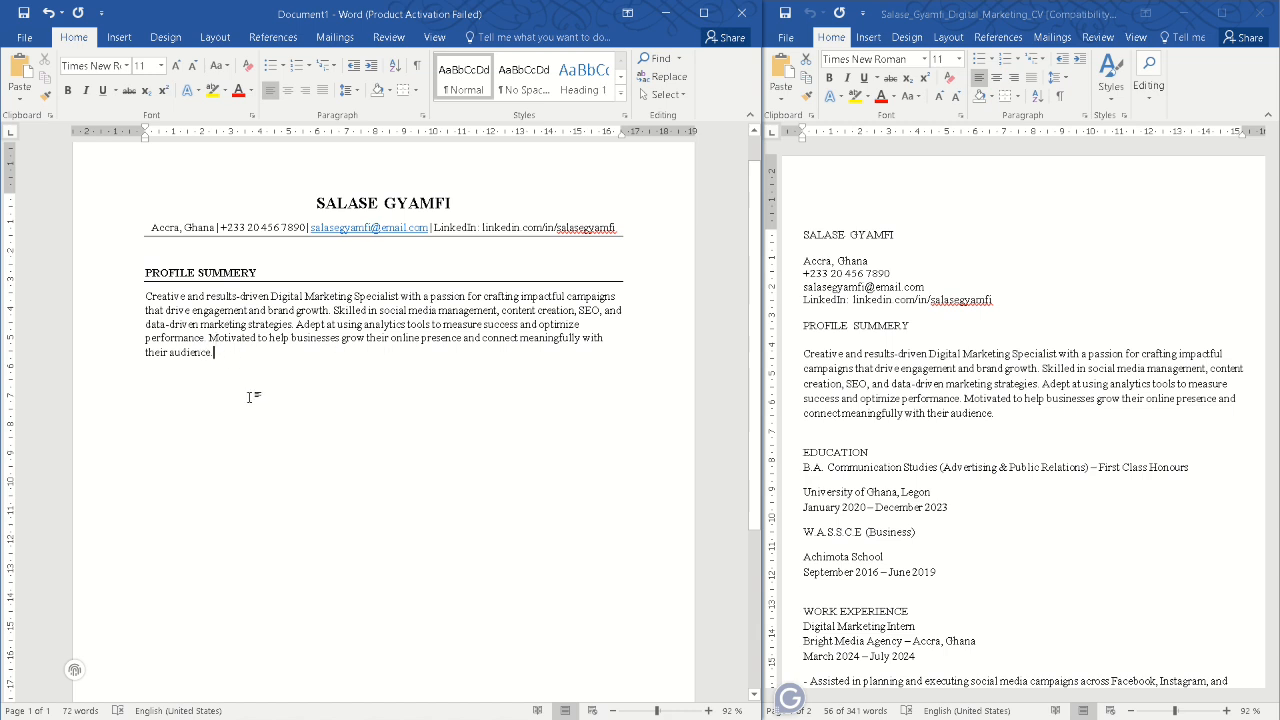
# Copy the EDUCATION heading from the CV and paste it as text only below the profile summary, leaving a blank line above it
pyautogui.press('Return')
pyautogui.click(891, 441)
pyautogui.moveTo(870, 452); pyautogui.dragTo(792, 451)
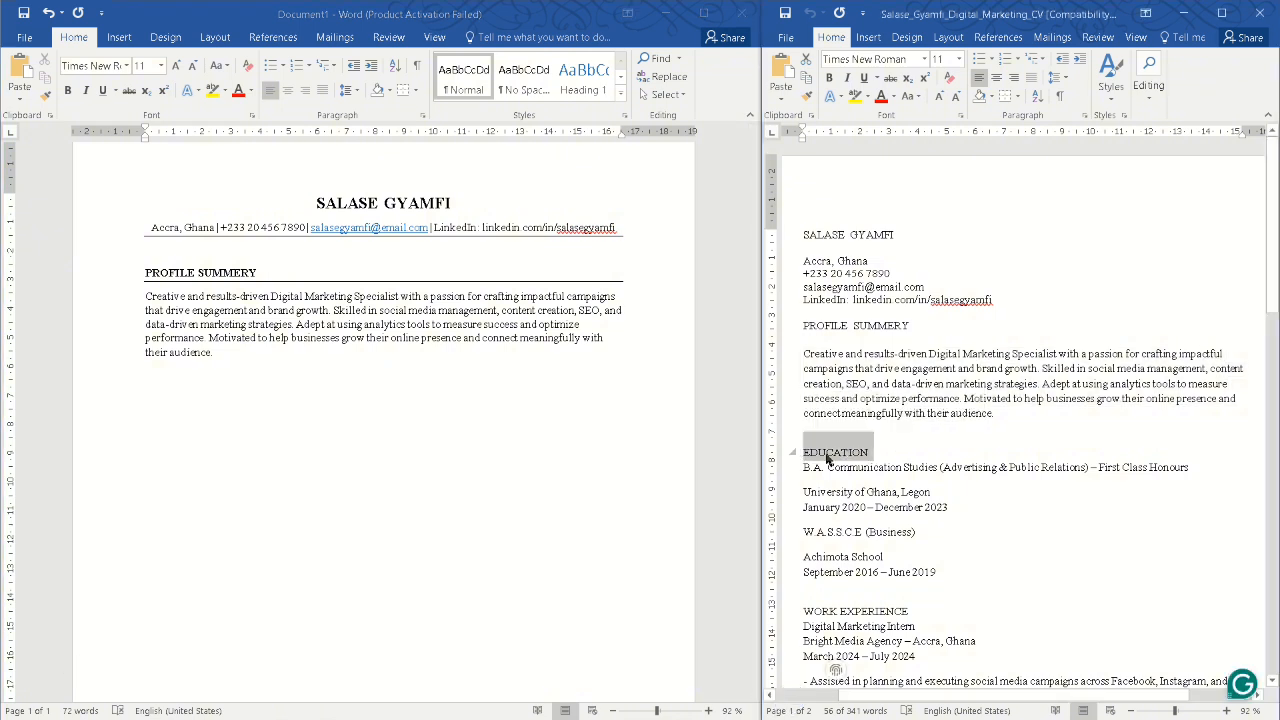
pyautogui.rightClick(835, 452)
pyautogui.click(852, 480)
pyautogui.click(226, 405)
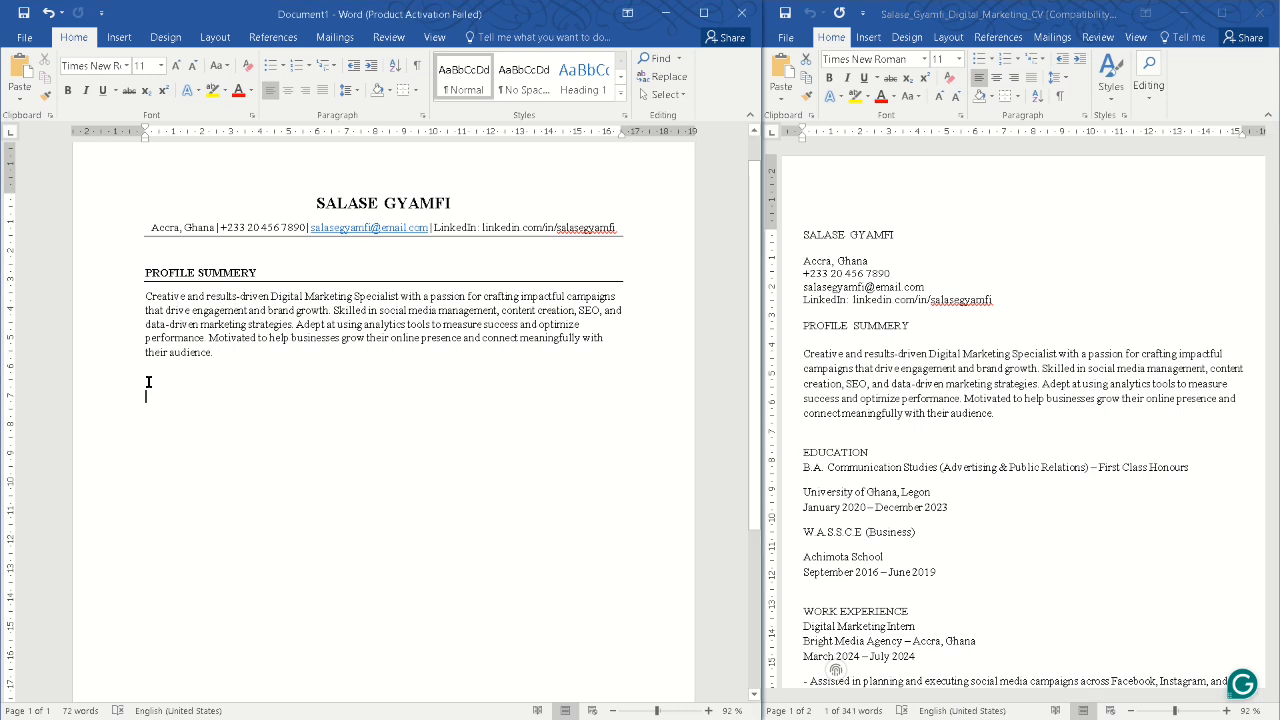
pyautogui.rightClick(150, 398)
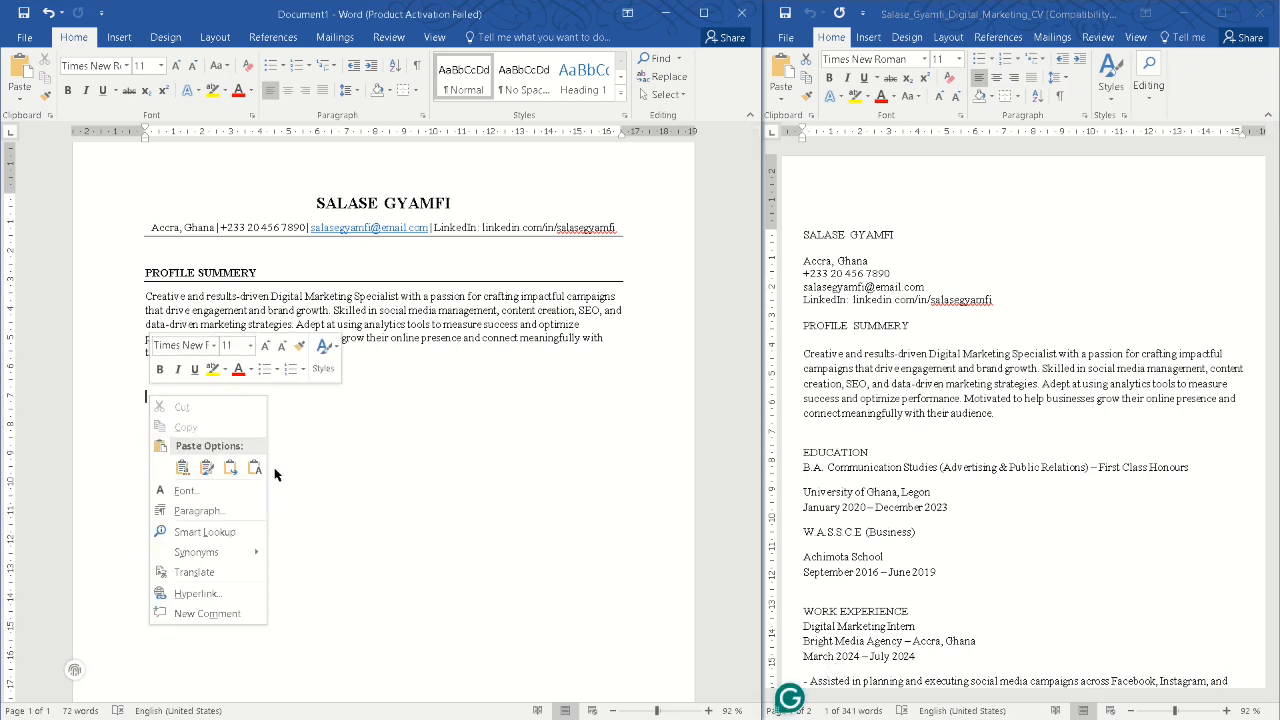
pyautogui.click(254, 467)
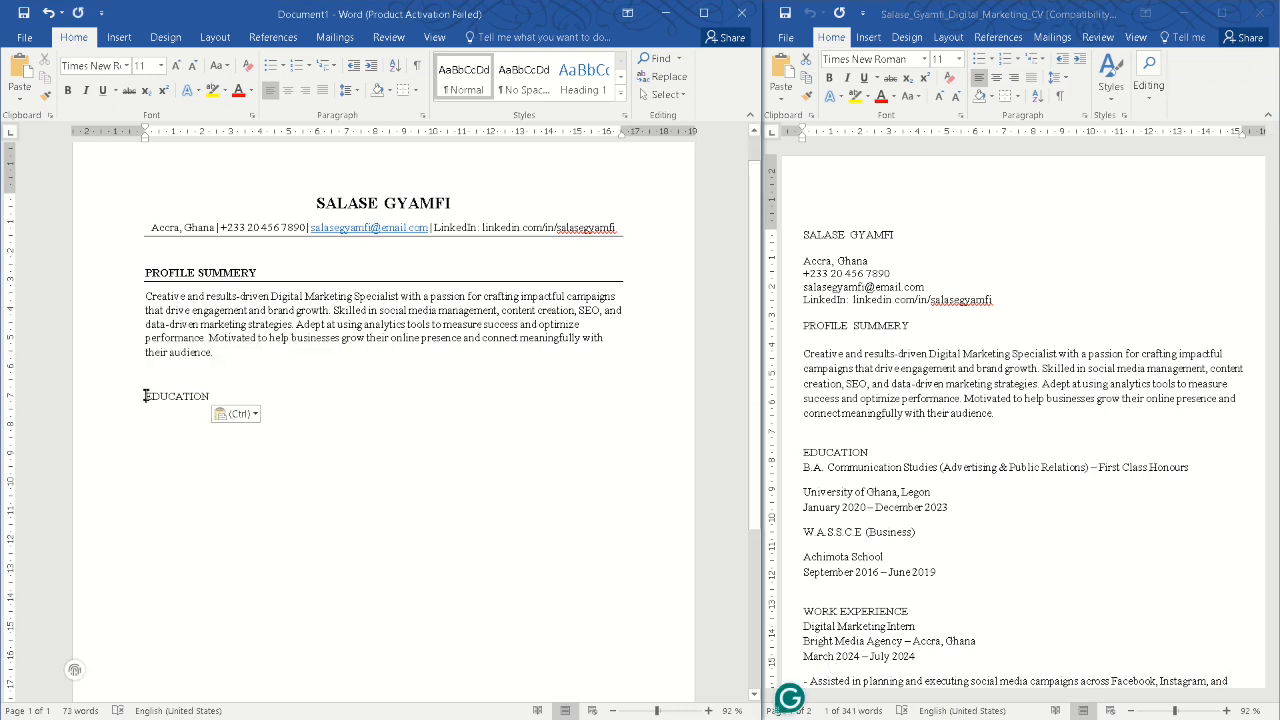
# Make the EDUCATION heading bold and add a bottom border beneath it
pyautogui.doubleClick(187, 397)
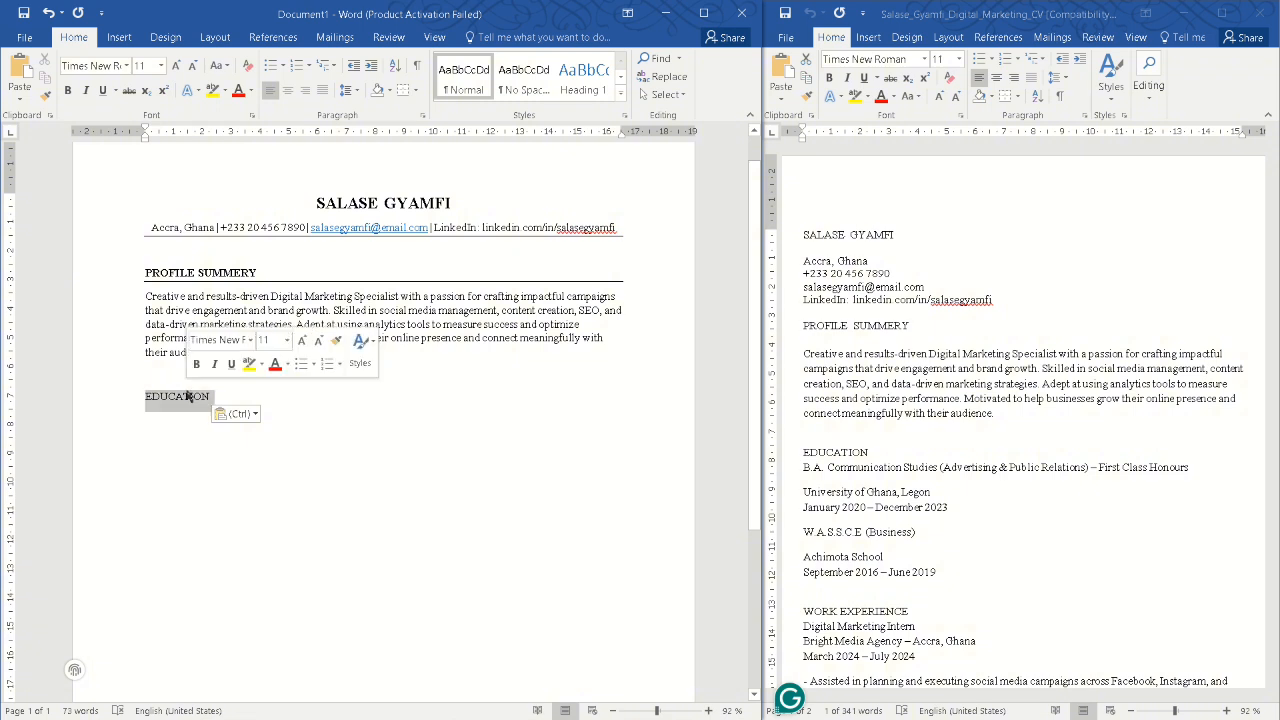
pyautogui.click(70, 90)
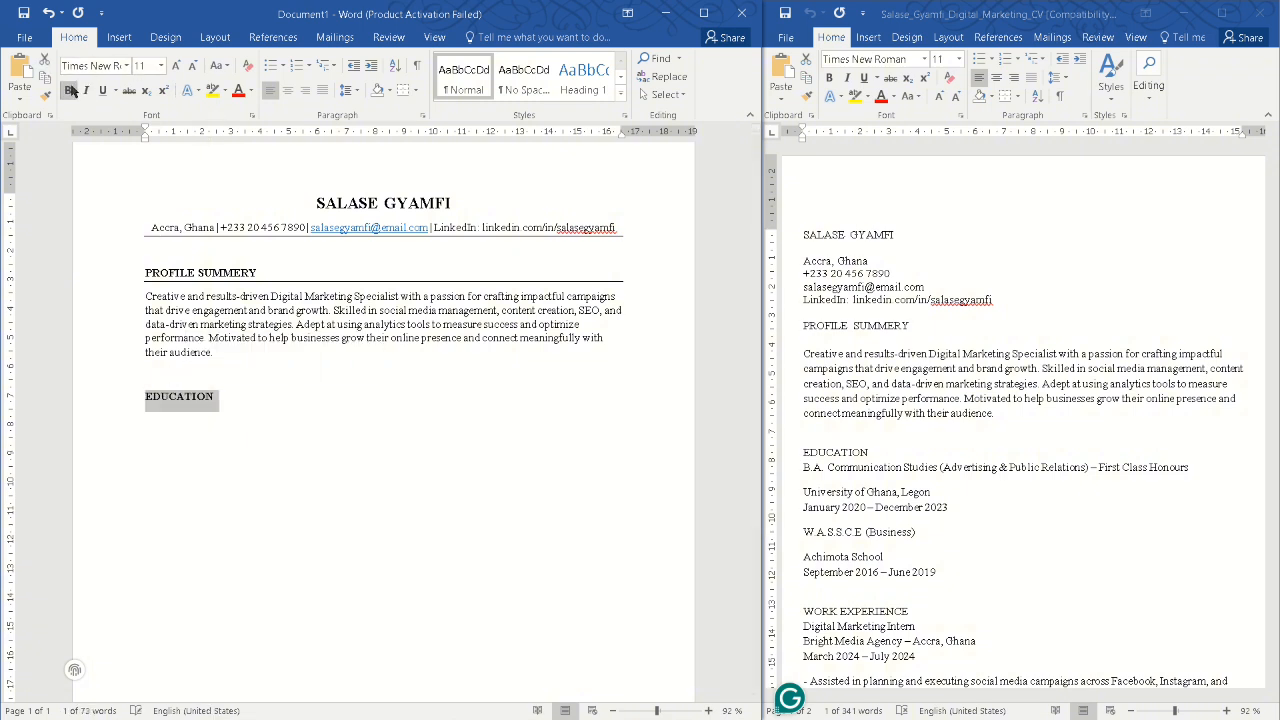
pyautogui.click(403, 90)
pyautogui.click(157, 423)
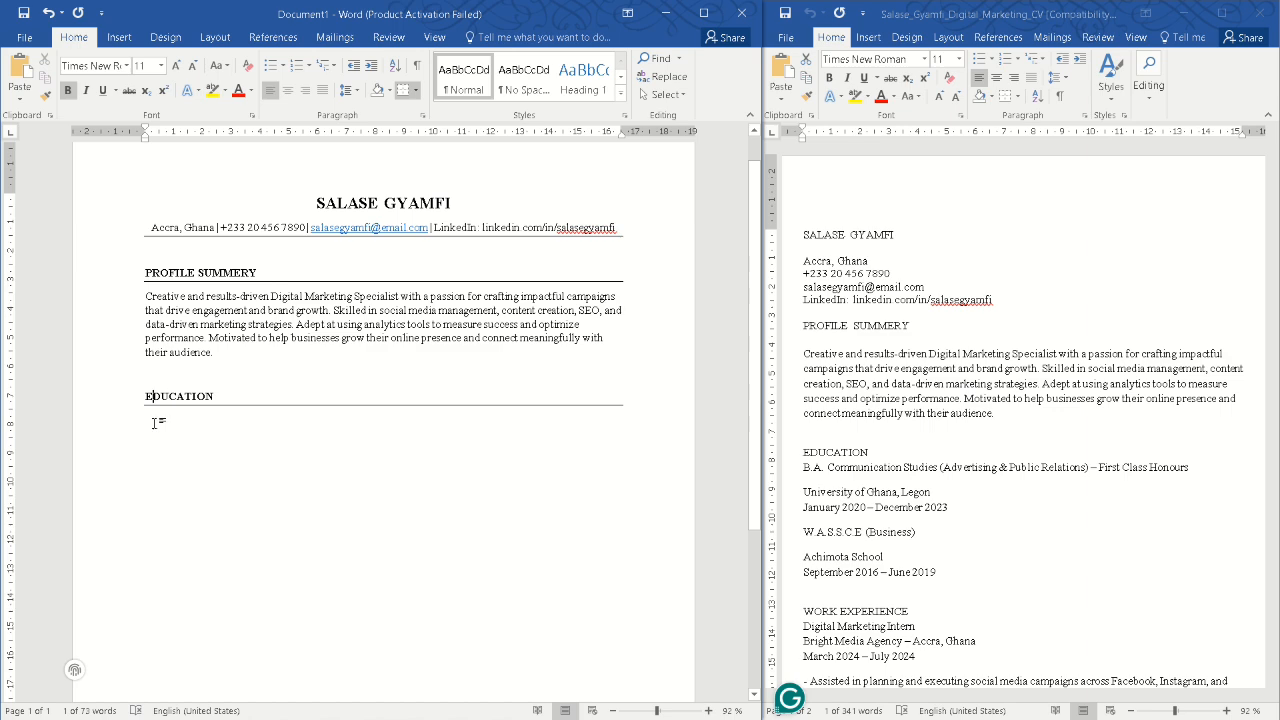
# Insert a 2x2 table on a new line beneath the EDUCATION heading
pyautogui.doubleClick(148, 415)
pyautogui.click(795, 388)
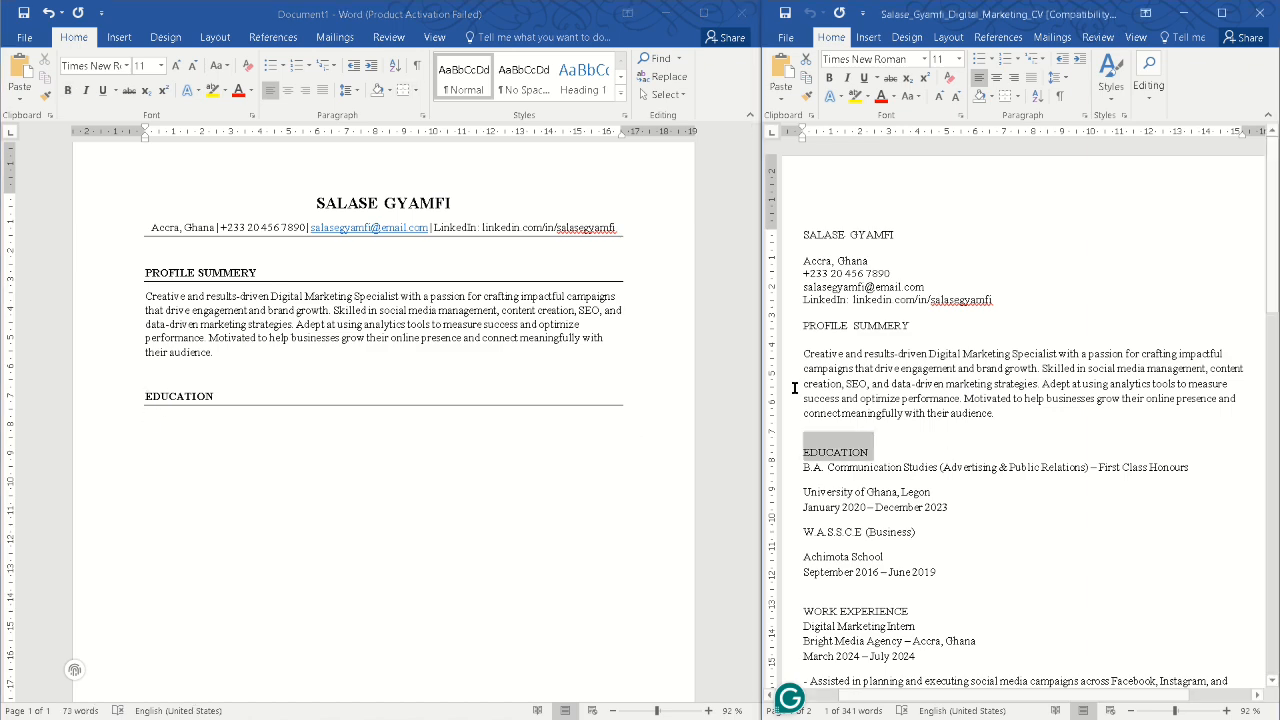
pyautogui.scroll(-2, 797, 380)
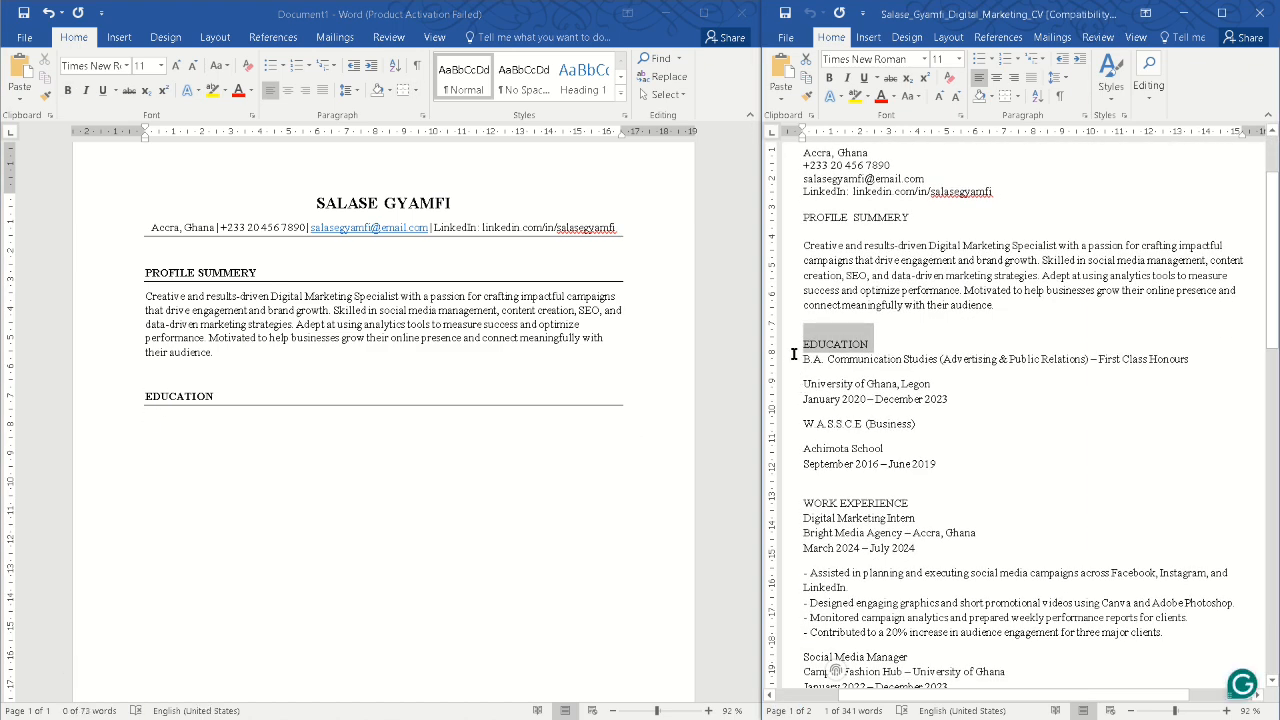
pyautogui.click(149, 416)
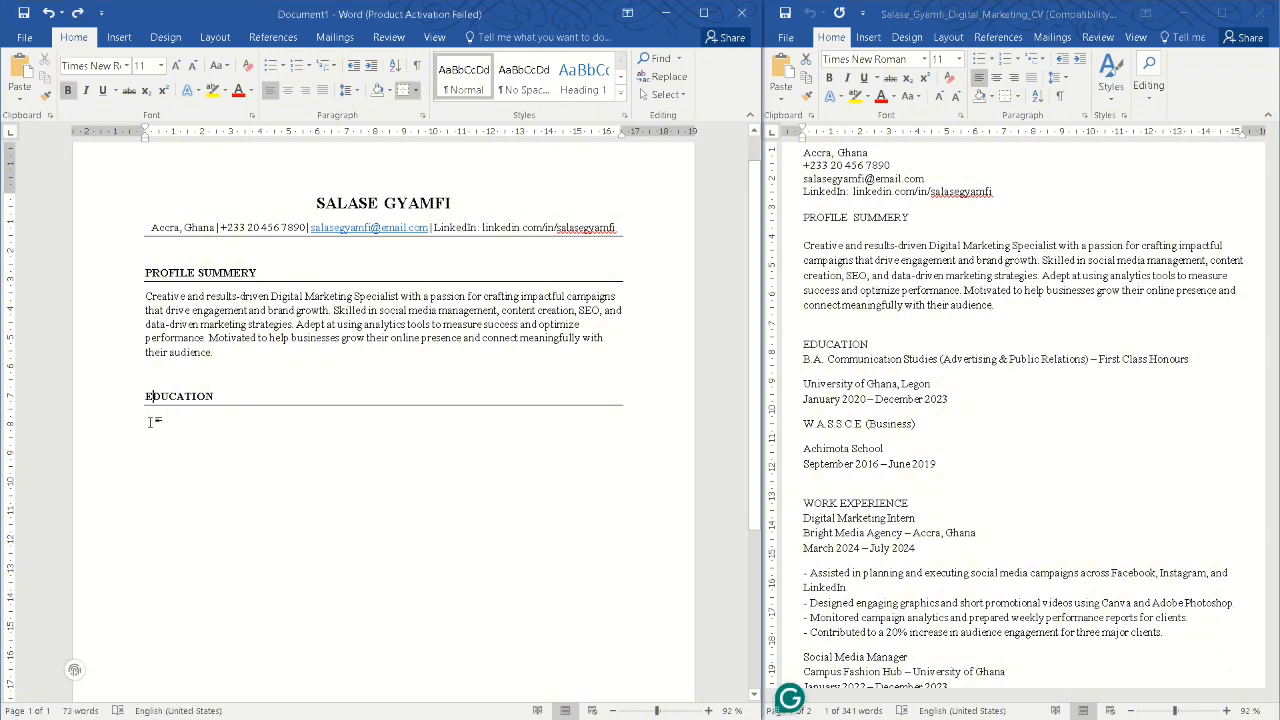
pyautogui.doubleClick(149, 422)
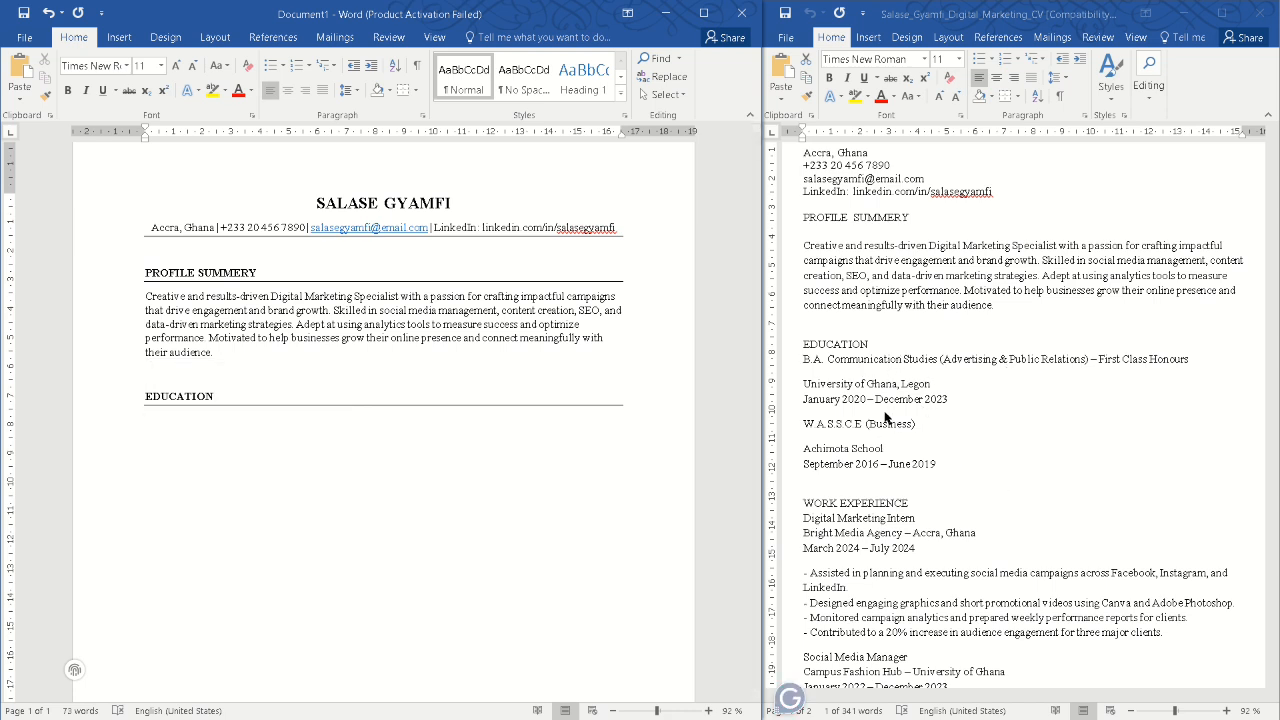
pyautogui.click(119, 37)
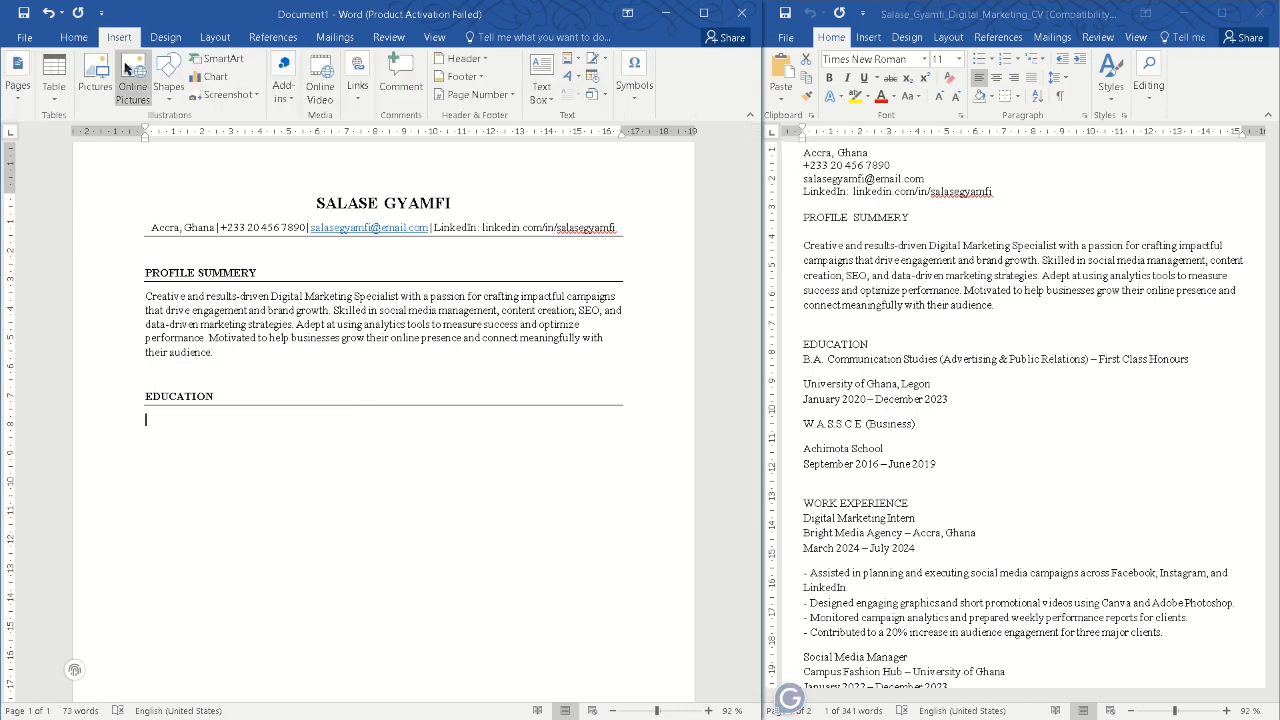
pyautogui.click(54, 88)
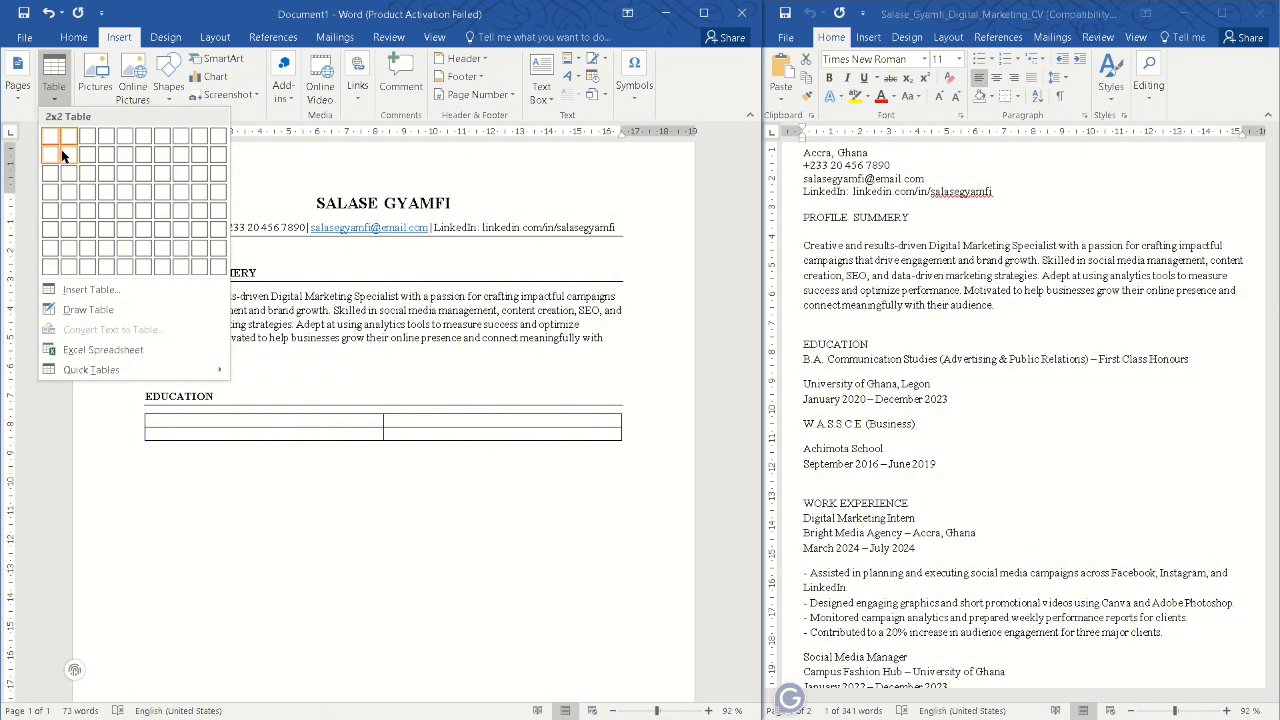
pyautogui.click(61, 151)
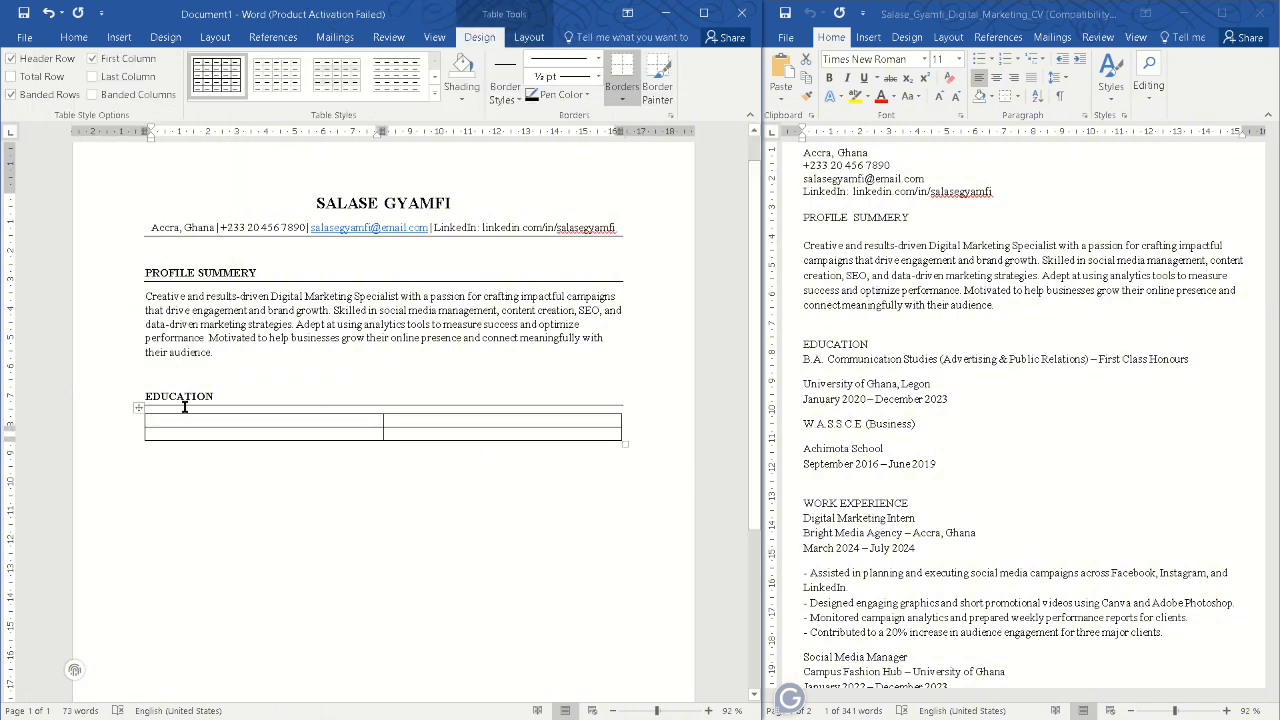
# Copy the B.A. Communication Studies entry with its university and dates from the CV and paste it into the table's first cell
pyautogui.click(806, 362)
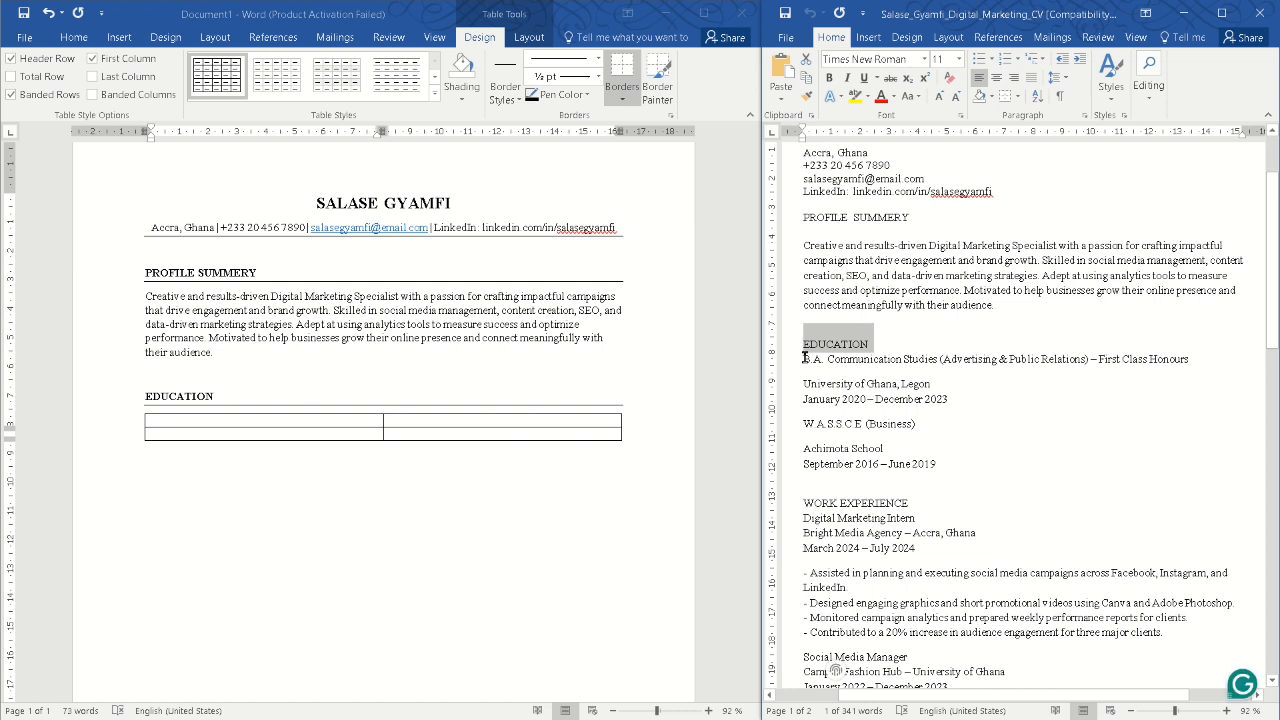
pyautogui.moveTo(805, 357)
pyautogui.mouseDown()
pyautogui.moveTo(960, 403)
pyautogui.moveTo(783, 366)
pyautogui.mouseUp()
pyautogui.click(908, 399)
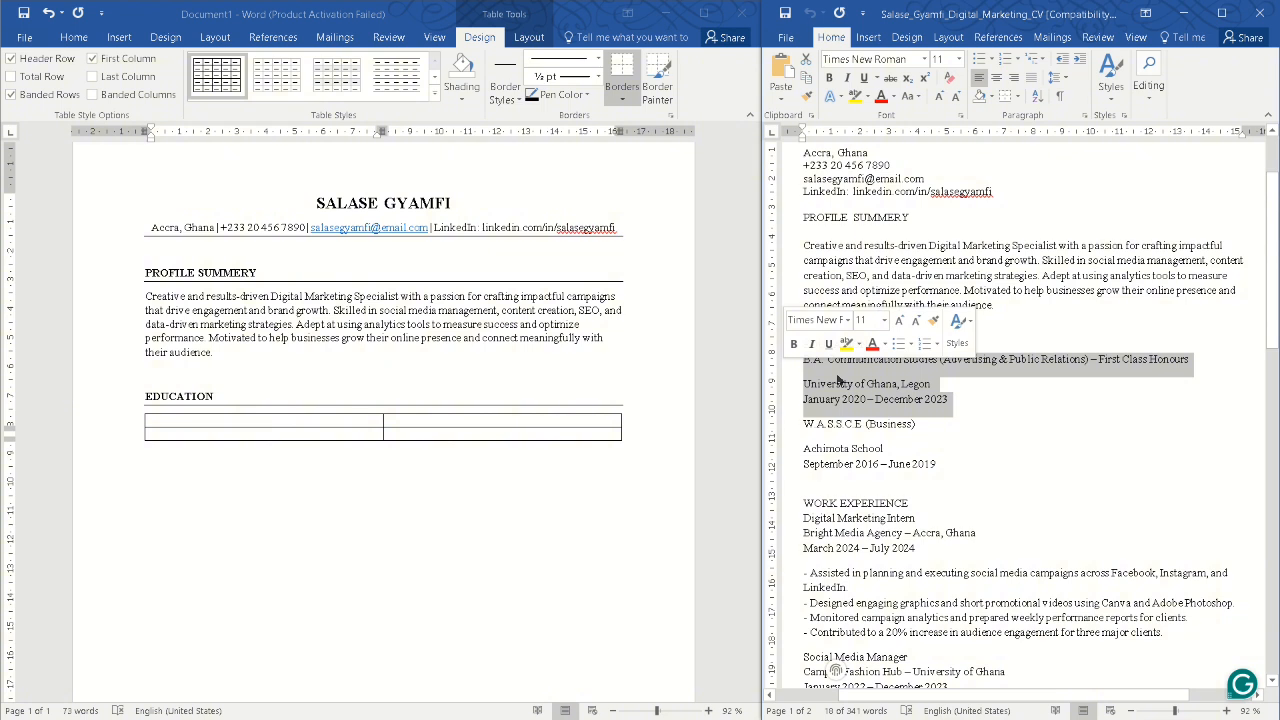
pyautogui.click(259, 428)
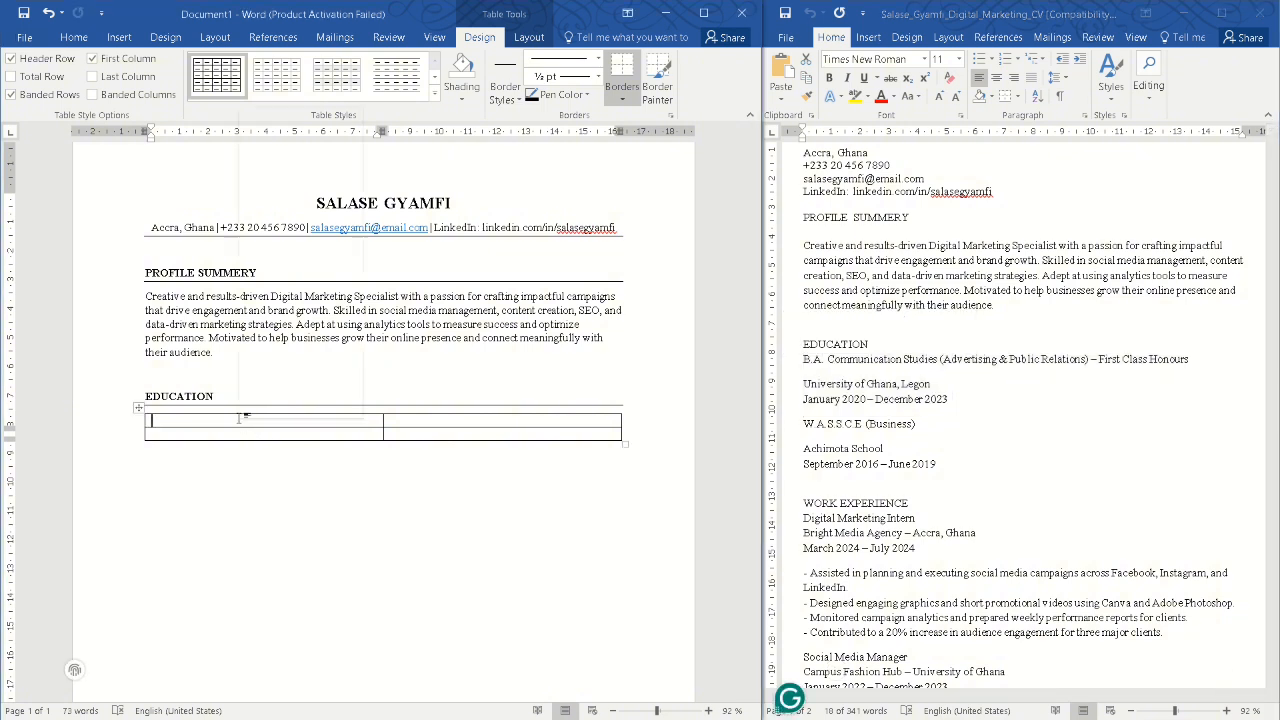
pyautogui.rightClick(240, 418)
pyautogui.click(343, 179)
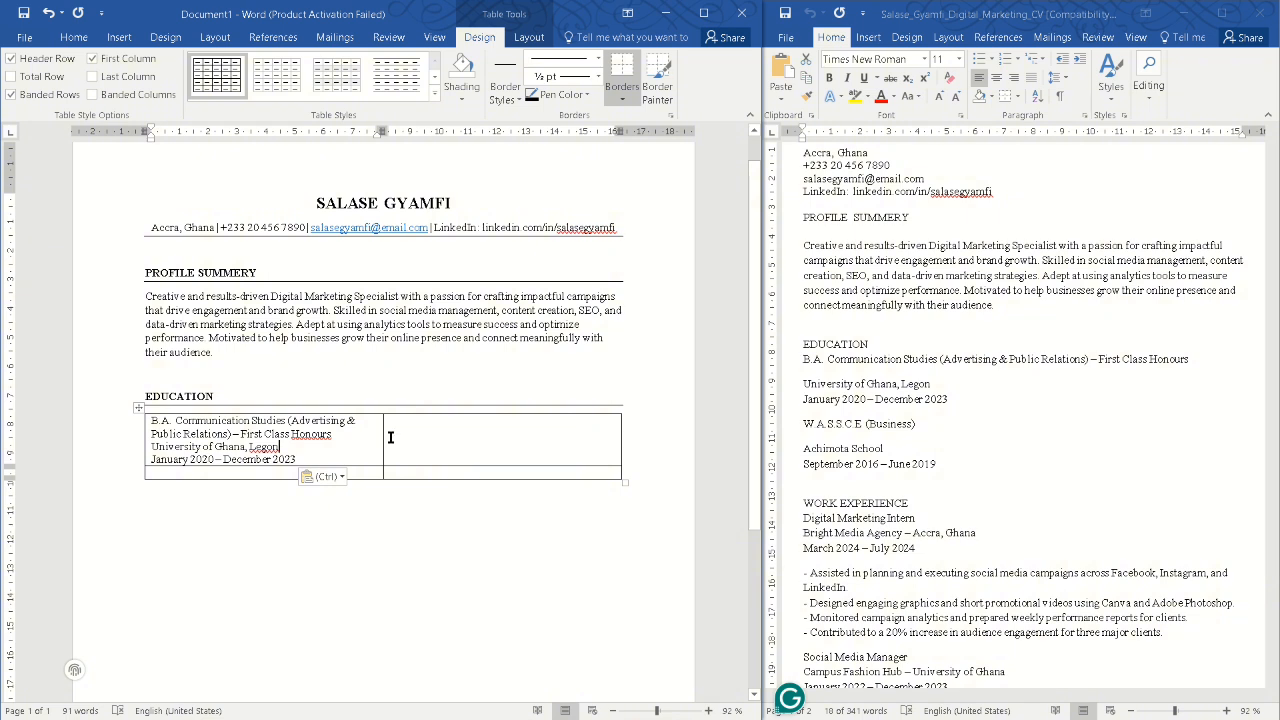
# Widen the table's first column to about three quarters of the table width and make the B.A. Communication Studies line bold
pyautogui.moveTo(381, 433); pyautogui.dragTo(498, 427)
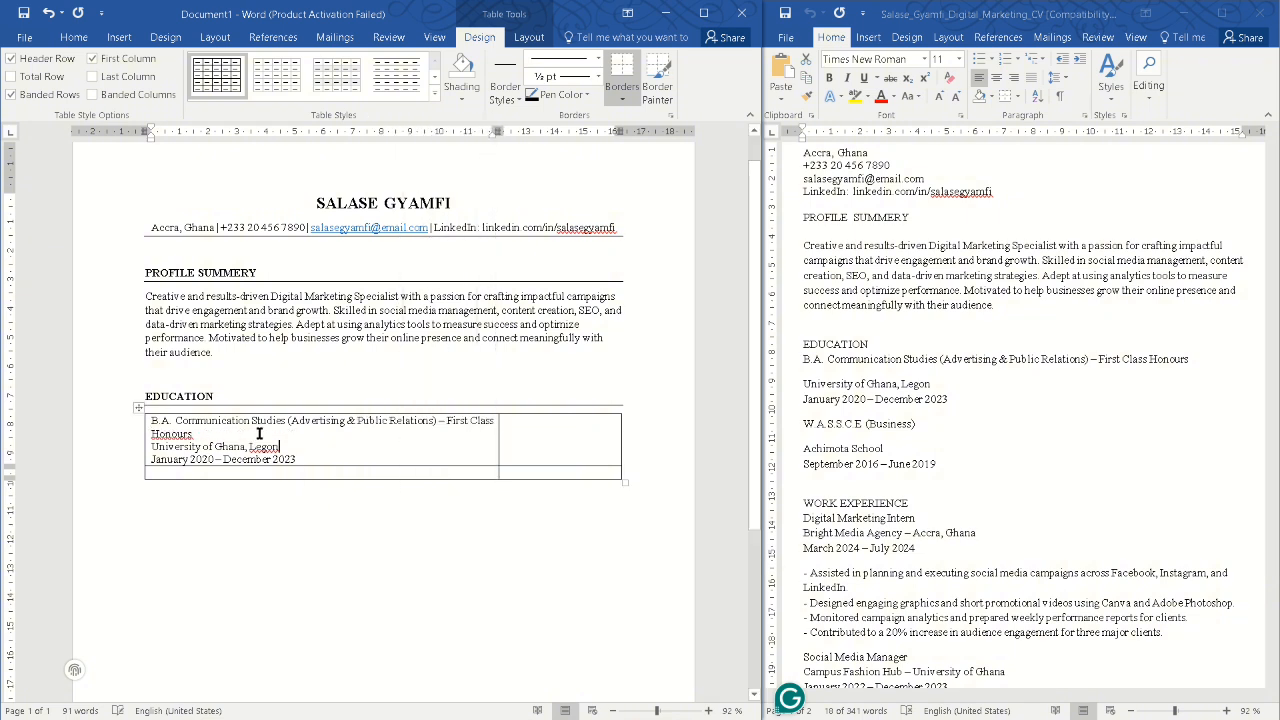
pyautogui.tripleClick(197, 430)
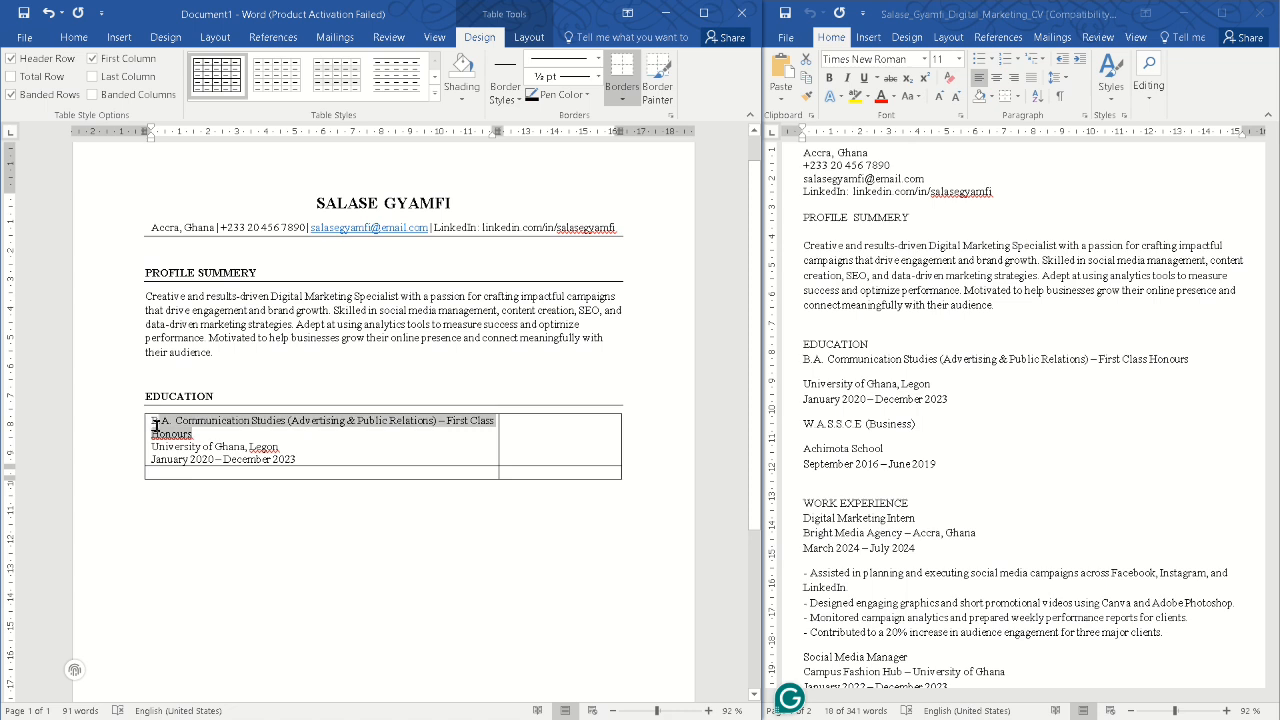
pyautogui.hotkey('ctrl', 'b')
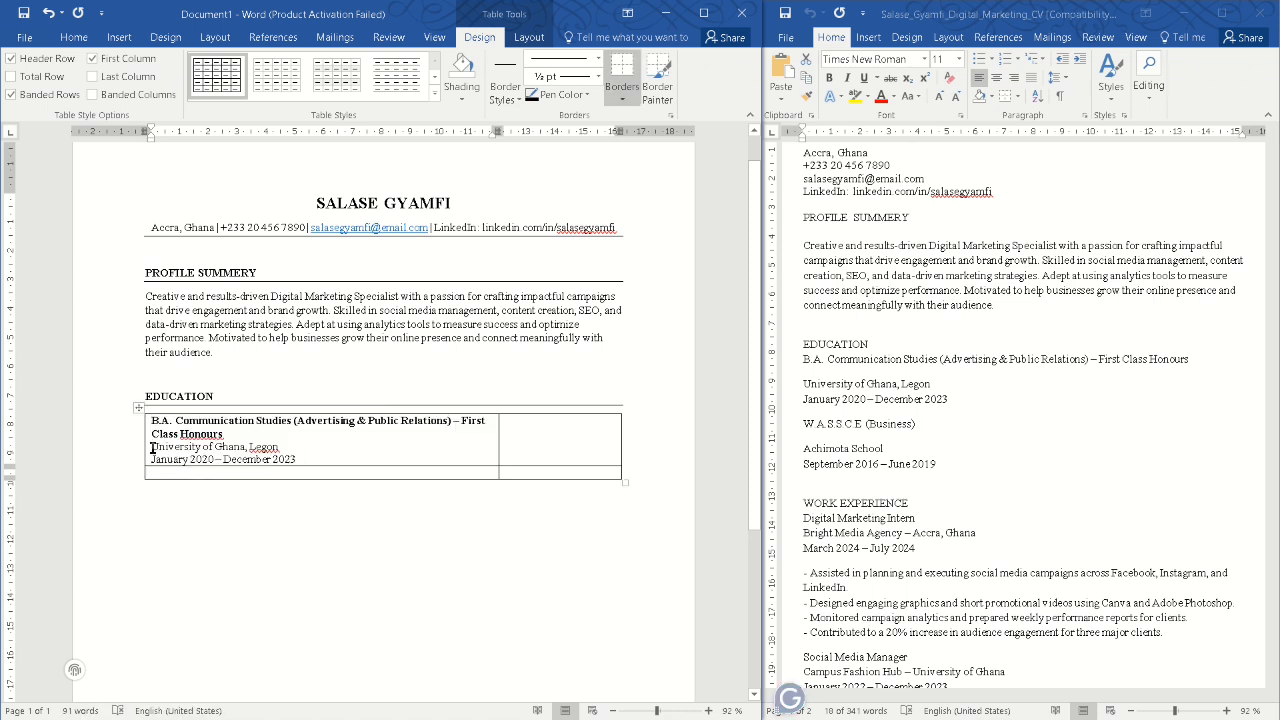
# Cut the January 2020 – December 2023 dates from the degree entry and paste them as text only into the first row's second cell
pyautogui.moveTo(152, 460); pyautogui.dragTo(295, 462)
pyautogui.press('super+c')
pyautogui.rightClick(293, 465)
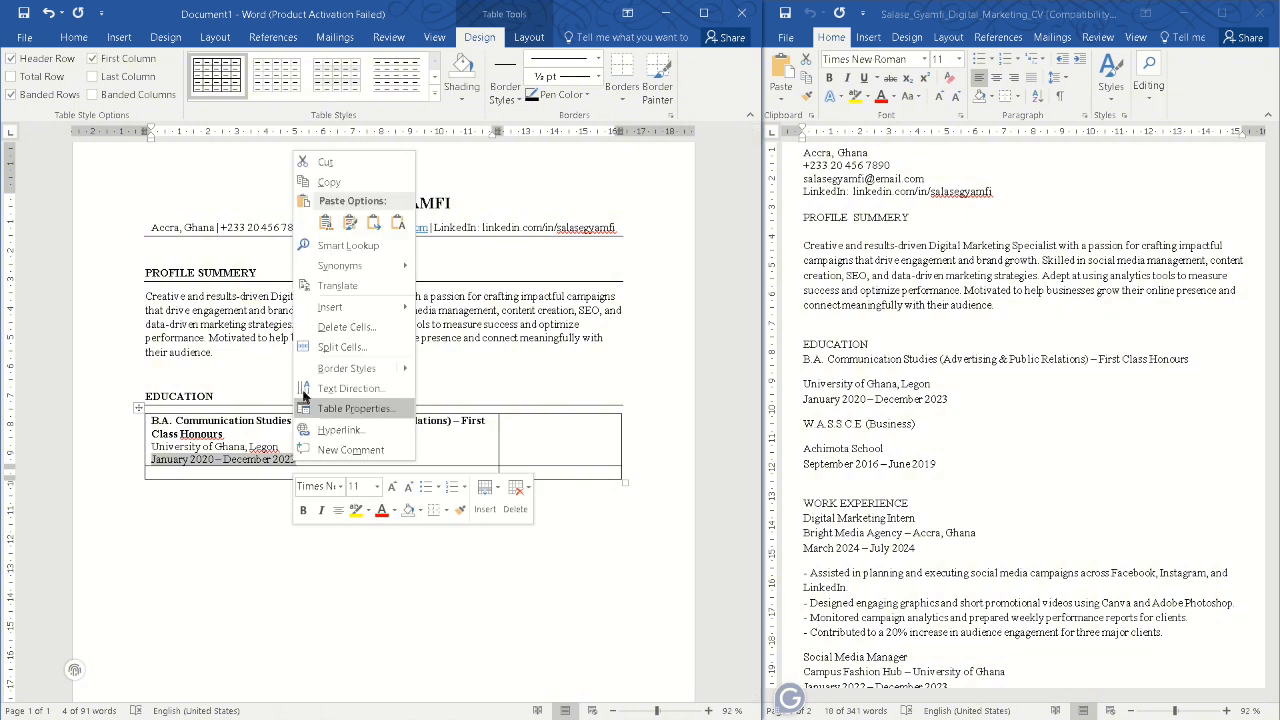
pyautogui.click(325, 162)
pyautogui.click(535, 430)
pyautogui.rightClick(535, 430)
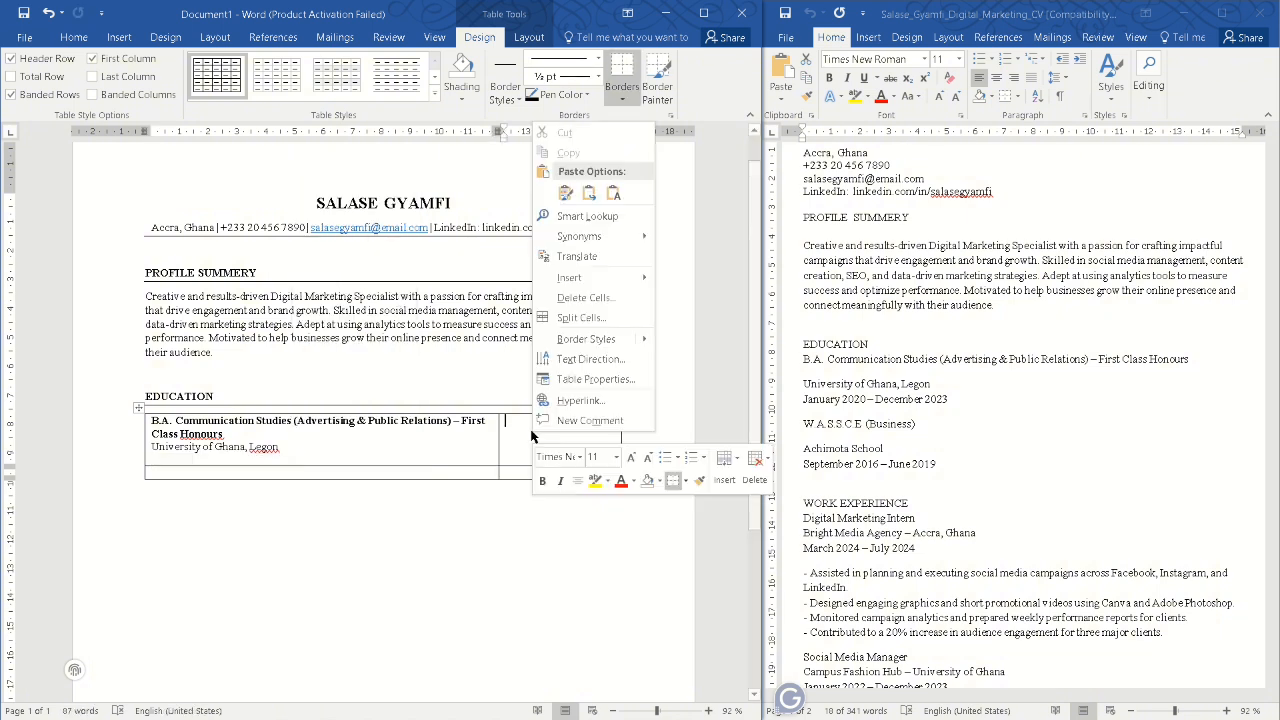
pyautogui.click(608, 188)
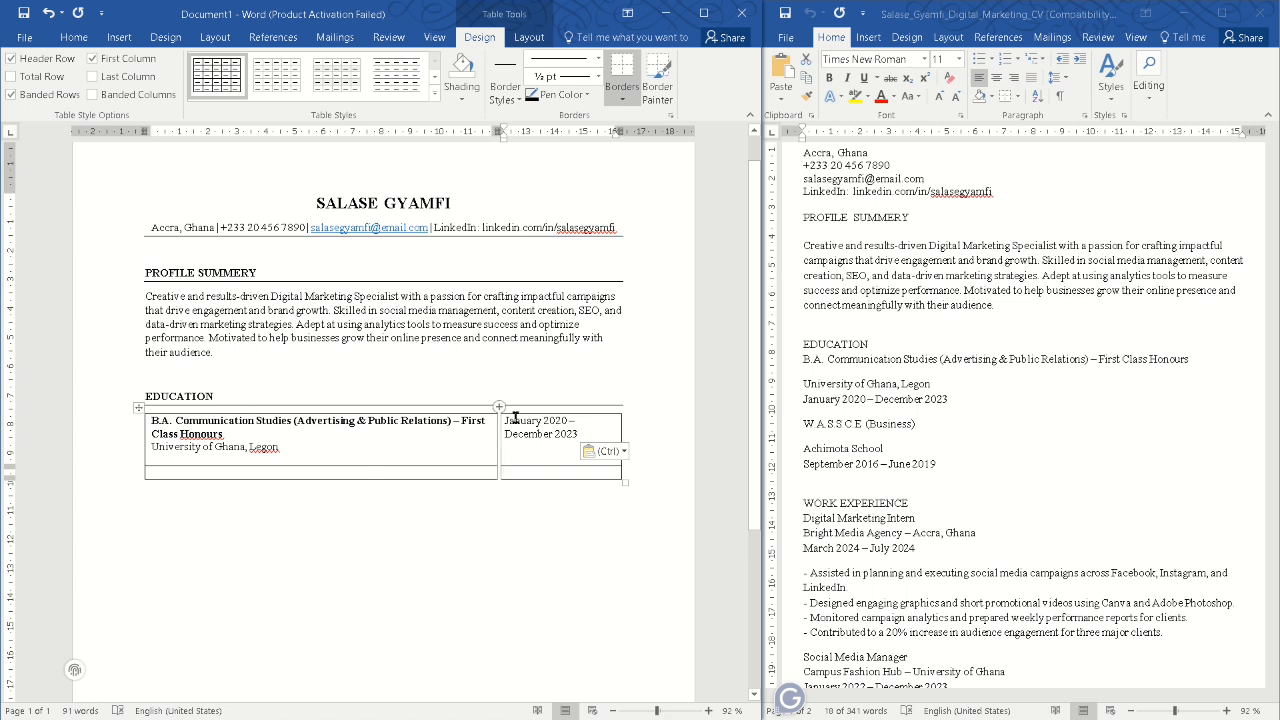
# Make the January 2020 – December 2023 dates bold in the table's second column
pyautogui.click(348, 455)
pyautogui.moveTo(589, 433); pyautogui.dragTo(501, 425)
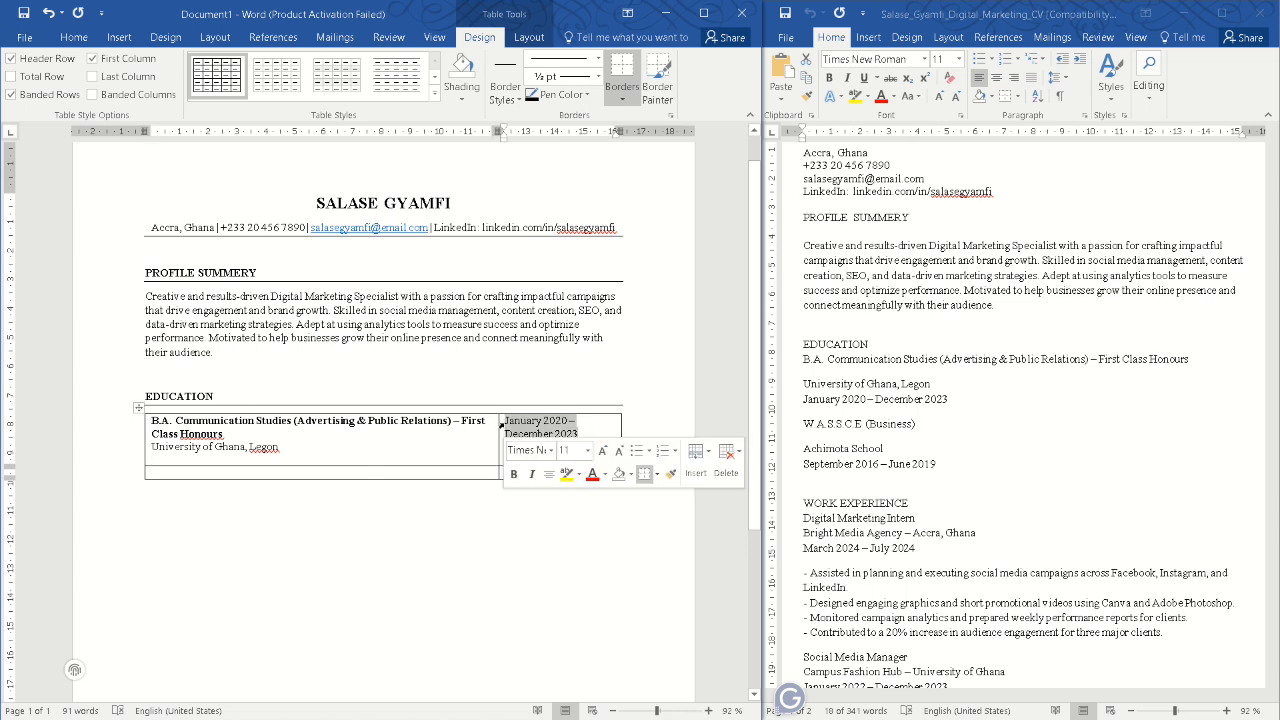
pyautogui.click(514, 474)
pyautogui.click(426, 446)
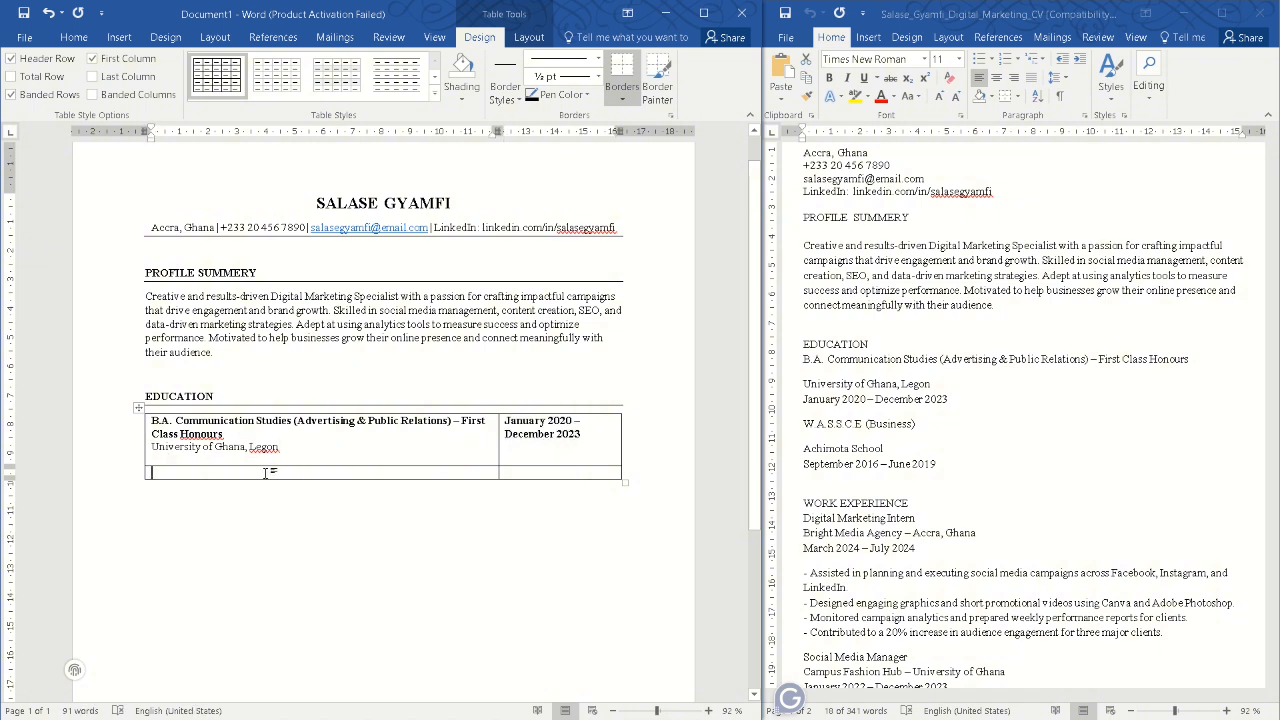
# Copy the W.A.S.S.C.E (Business) entry with Achimota School and its dates from the CV into the second row's first cell
pyautogui.click(880, 440)
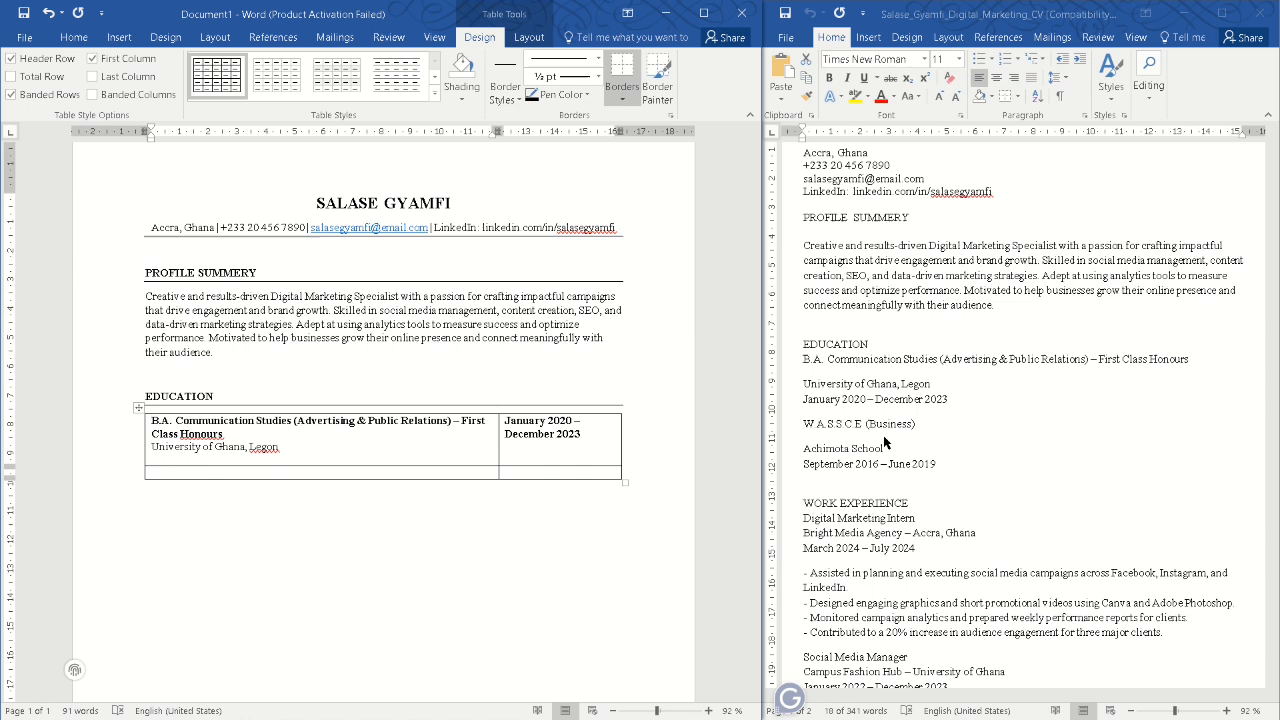
pyautogui.click(817, 424)
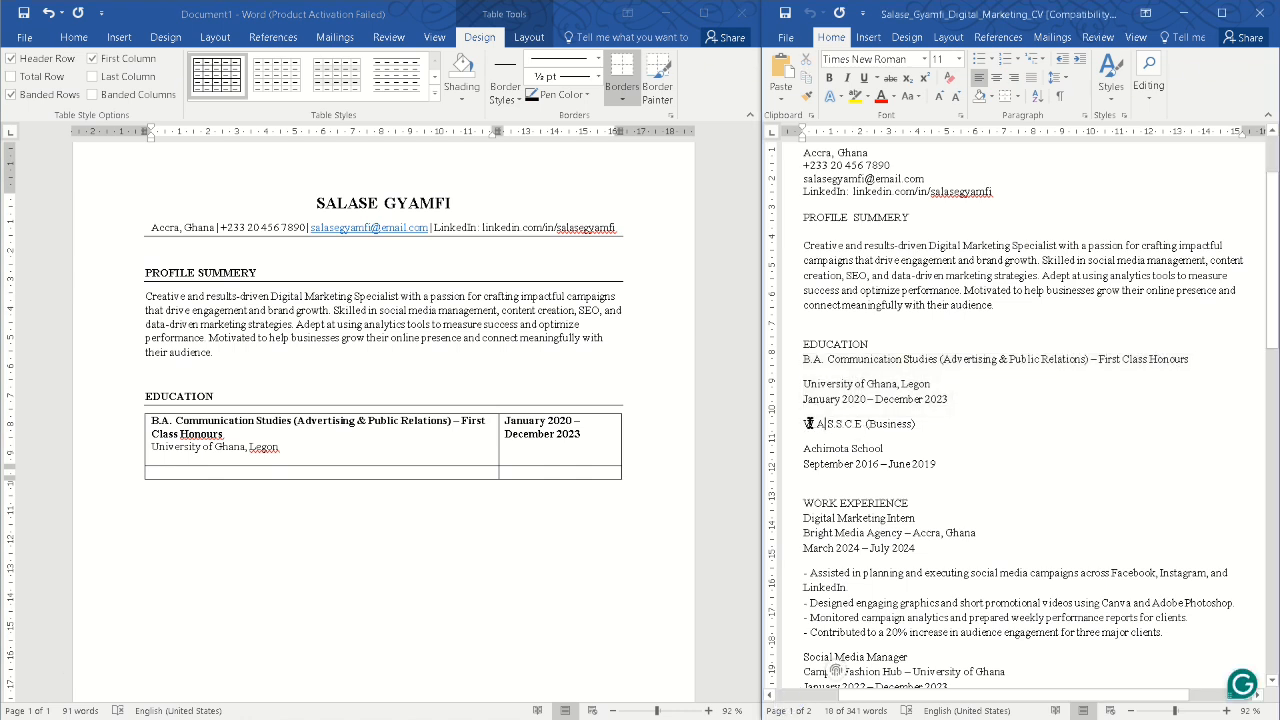
pyautogui.moveTo(800, 412); pyautogui.dragTo(944, 465)
pyautogui.click(945, 466)
pyautogui.moveTo(921, 463); pyautogui.dragTo(809, 423)
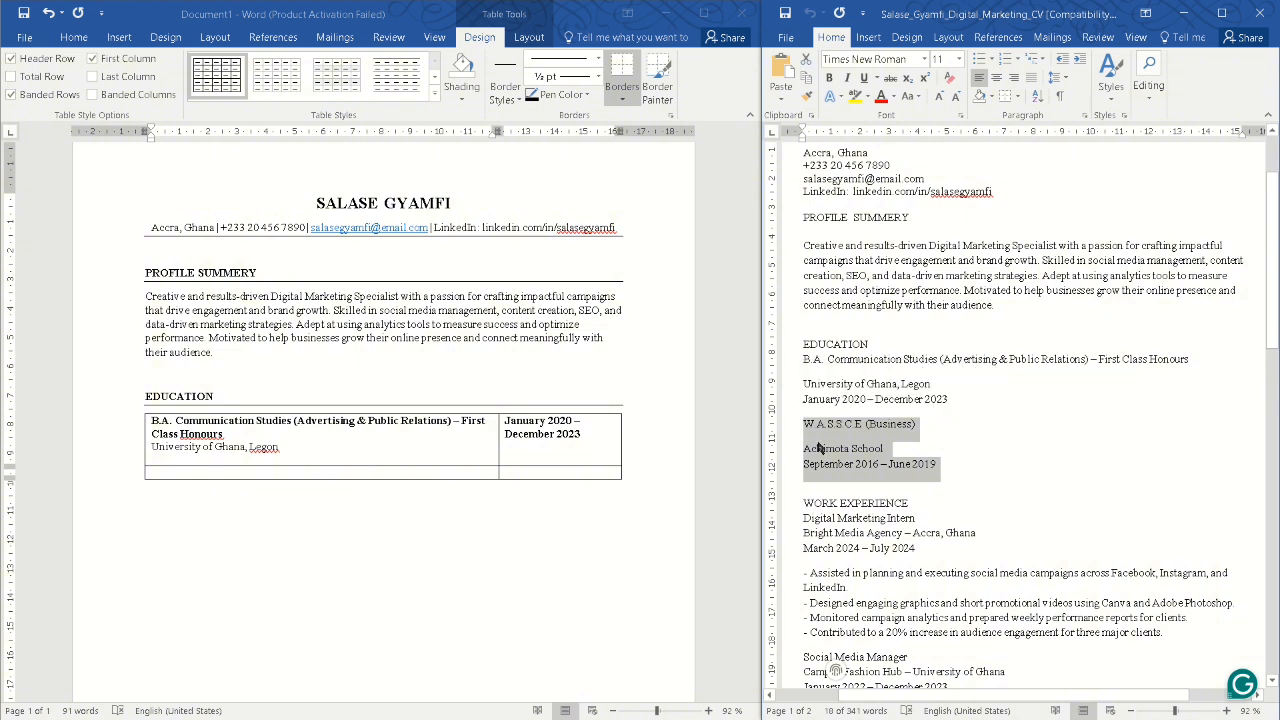
pyautogui.rightClick(822, 446)
pyautogui.click(832, 473)
pyautogui.click(268, 478)
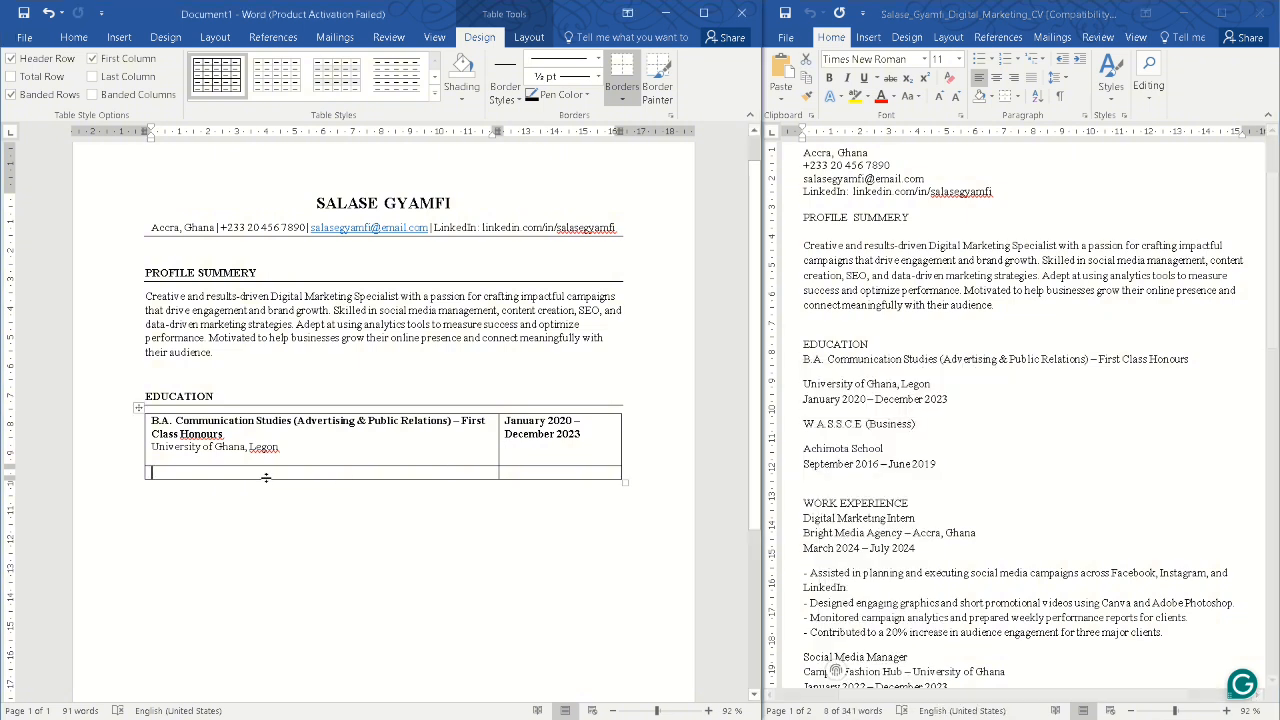
pyautogui.rightClick(240, 475)
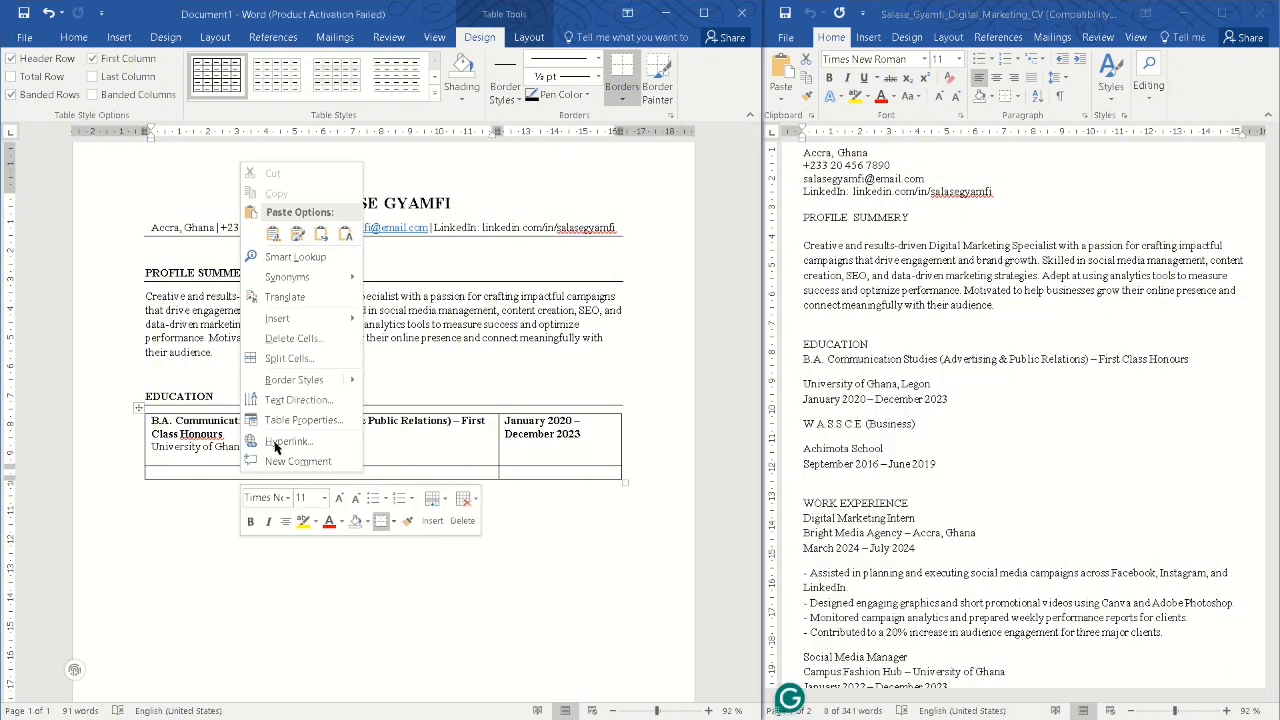
pyautogui.click(273, 233)
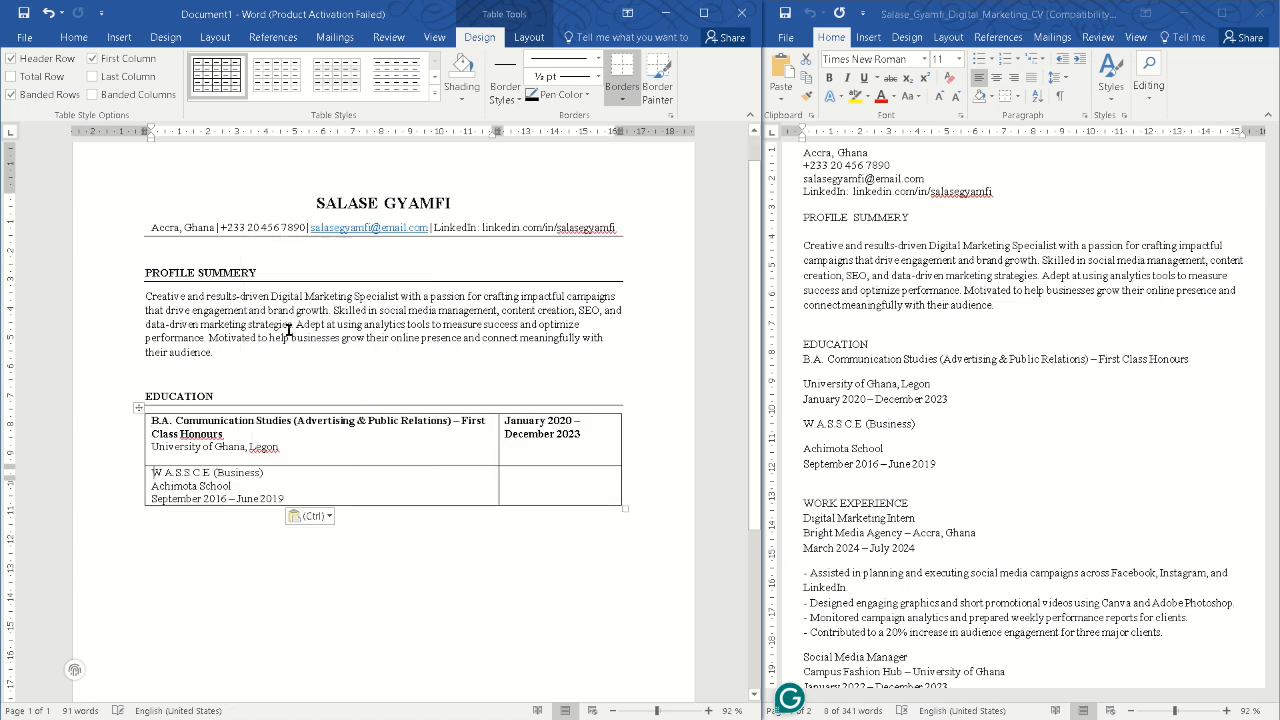
# Make the W.A.S.S.C.E (Business) line in the education table's second row bold
pyautogui.click(240, 485)
pyautogui.moveTo(244, 468)
pyautogui.mouseDown()
pyautogui.moveTo(173, 460)
pyautogui.moveTo(157, 472)
pyautogui.moveTo(262, 476)
pyautogui.mouseUp()
pyautogui.click(158, 472)
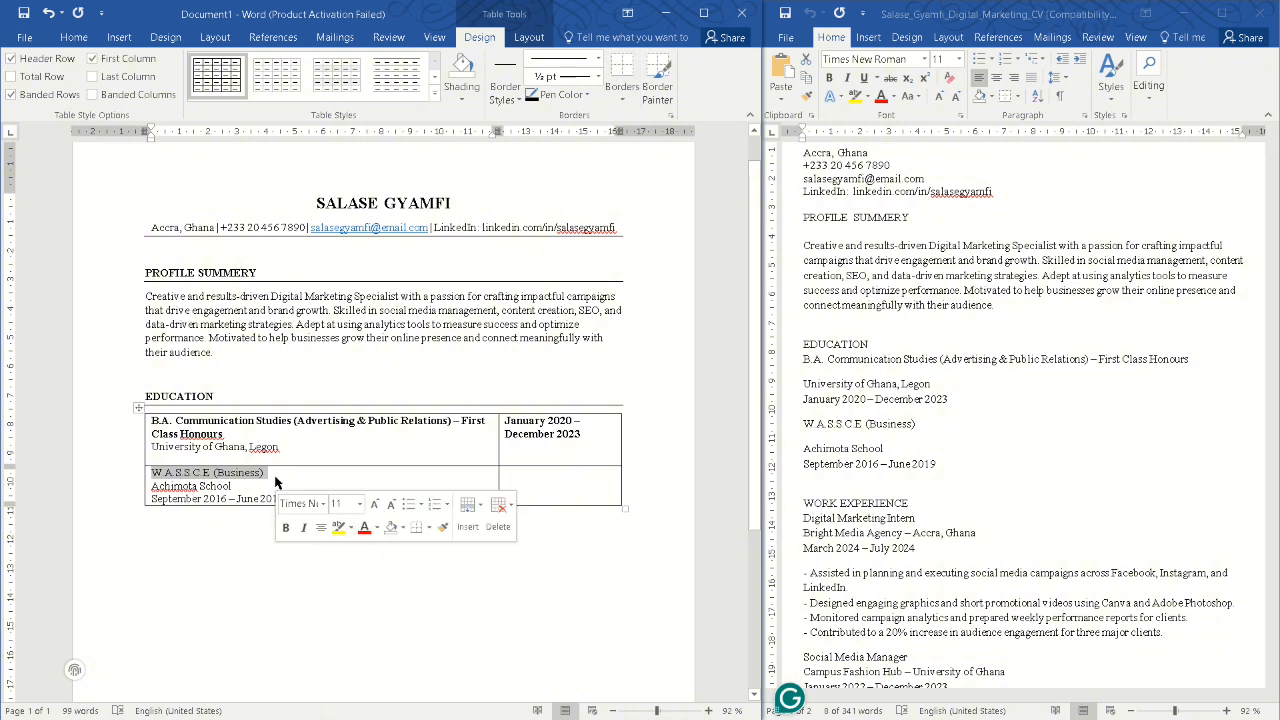
pyautogui.rightClick(258, 477)
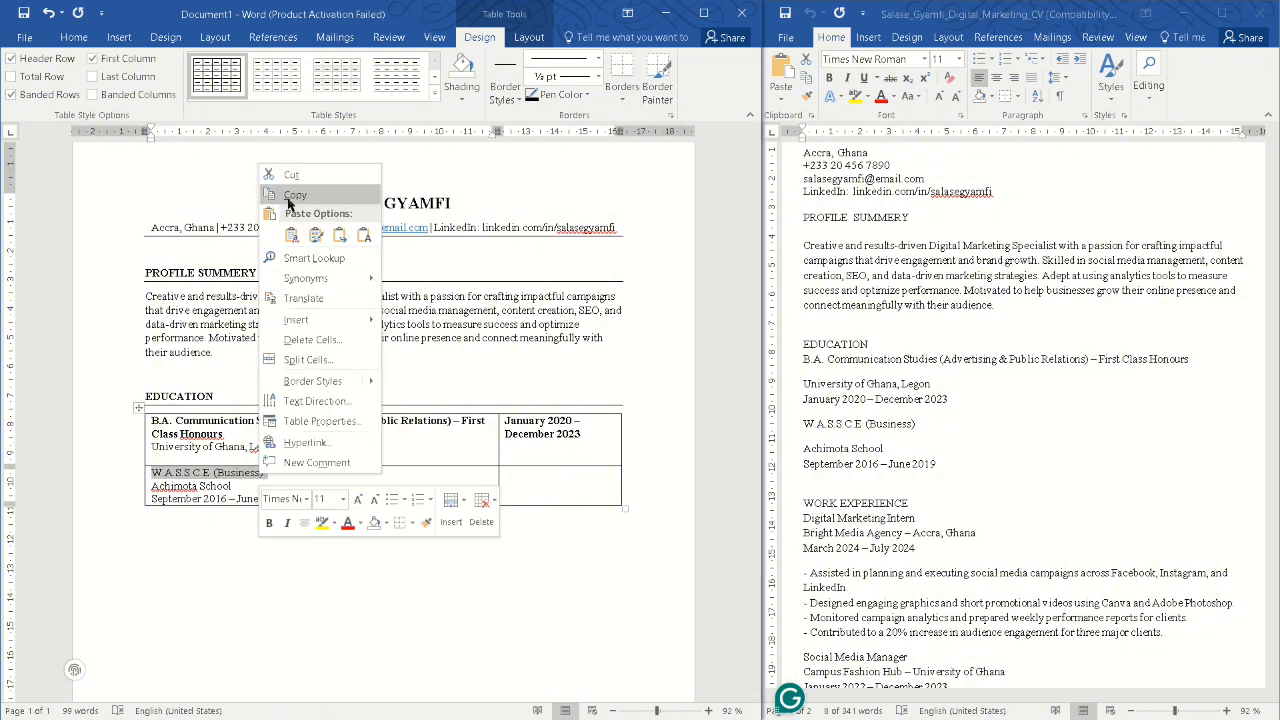
pyautogui.click(185, 472)
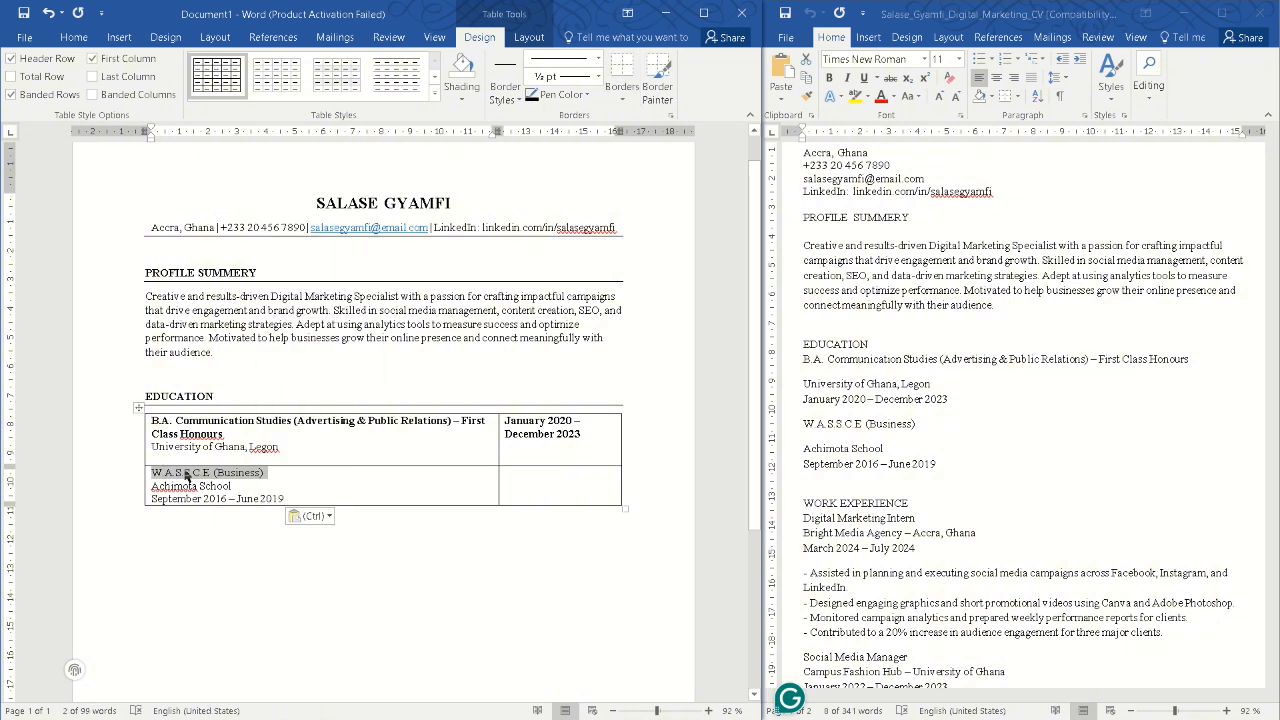
pyautogui.hotkey('ctrl', 'b')
# Move the September 2016 – June 2019 dates from the Achimota School entry into the second row's second cell
pyautogui.click(228, 492)
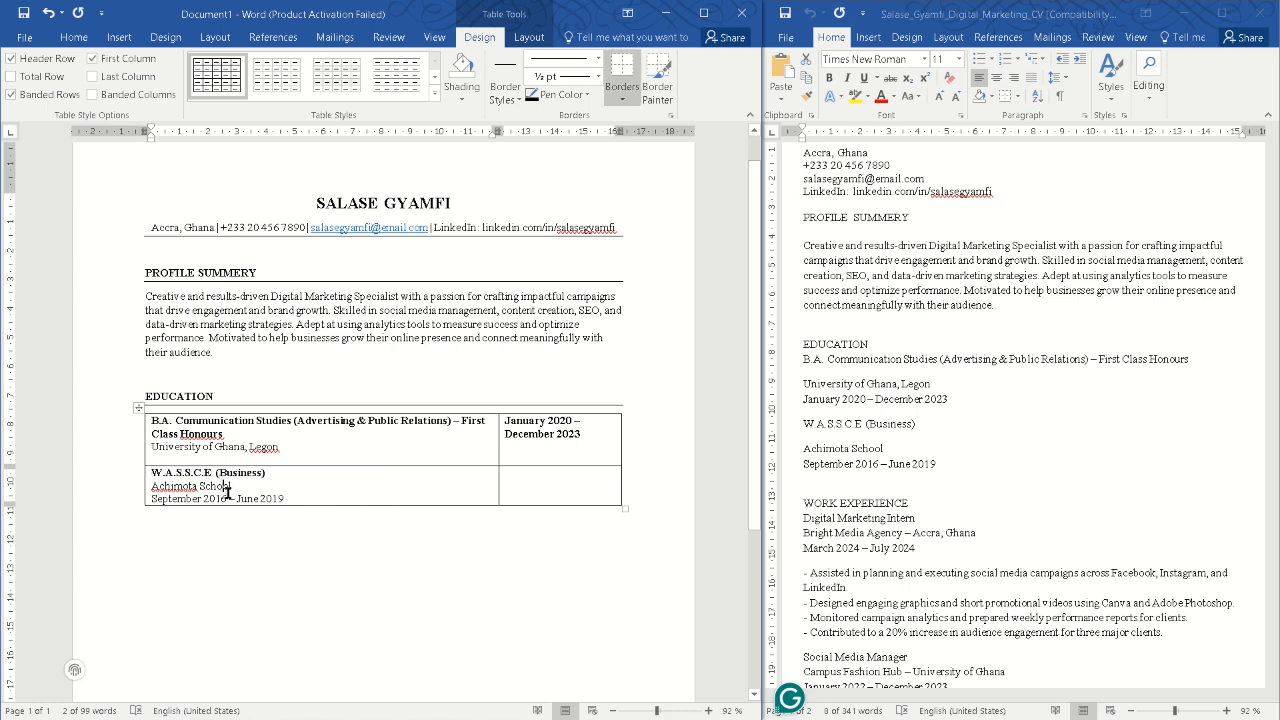
pyautogui.moveTo(305, 501); pyautogui.dragTo(502, 476)
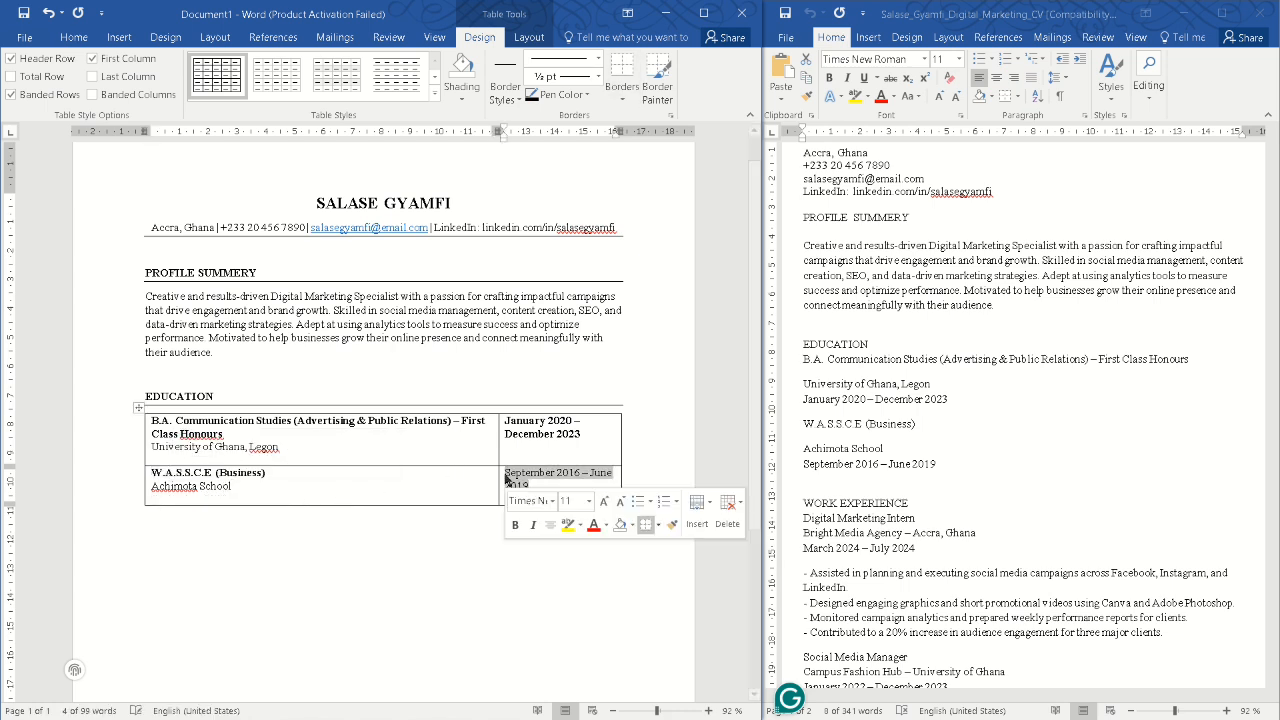
pyautogui.click(410, 479)
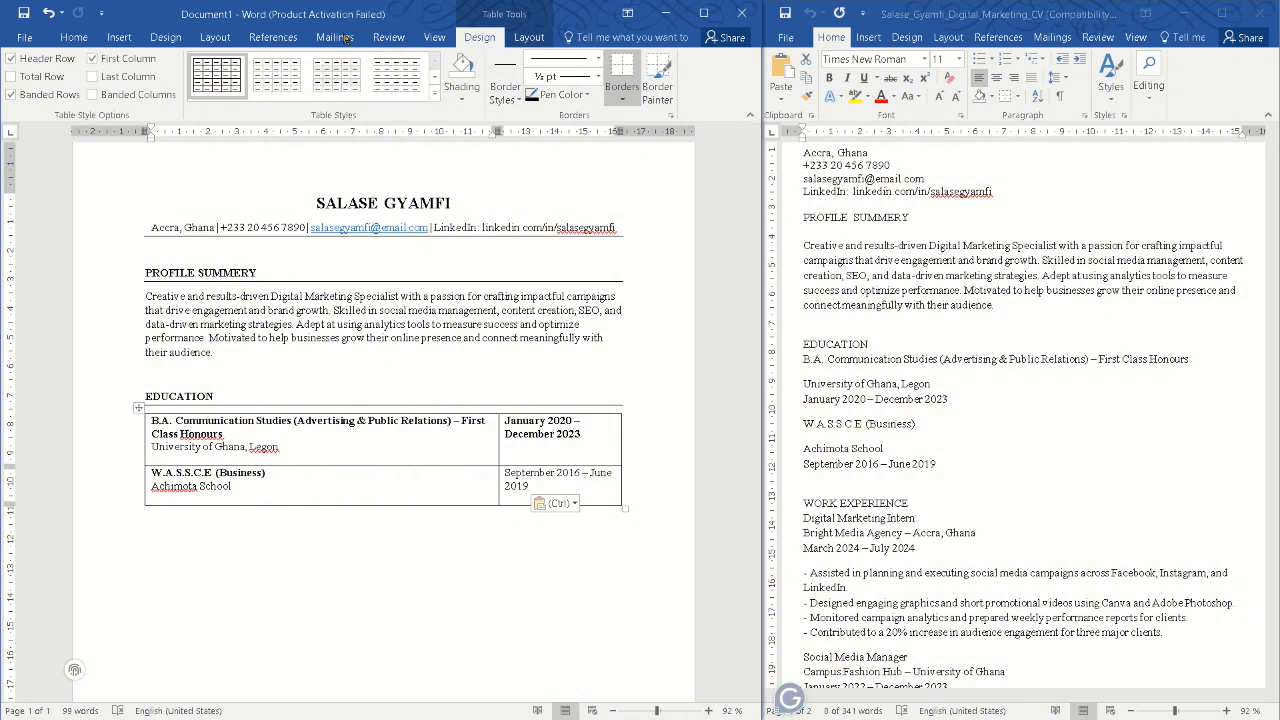
# Turn off the header row and banded rows options for the education table and apply a plain table style without borders
pyautogui.click(10, 59)
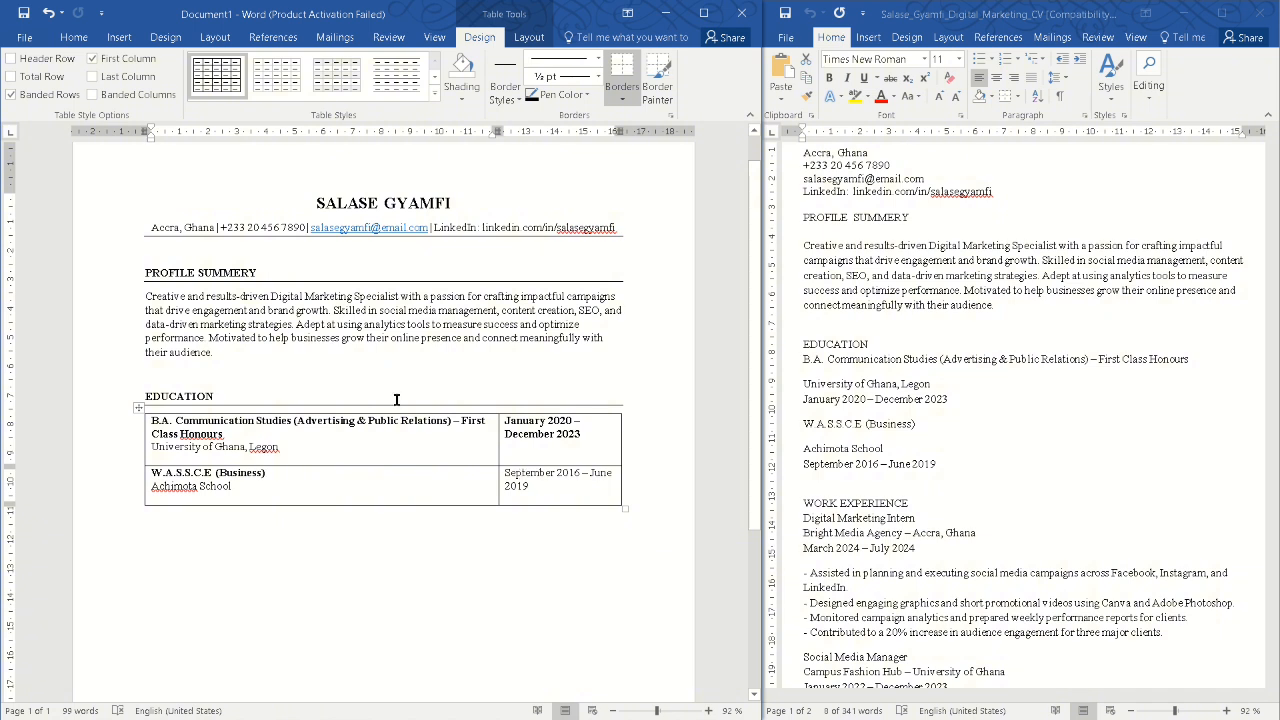
pyautogui.click(11, 94)
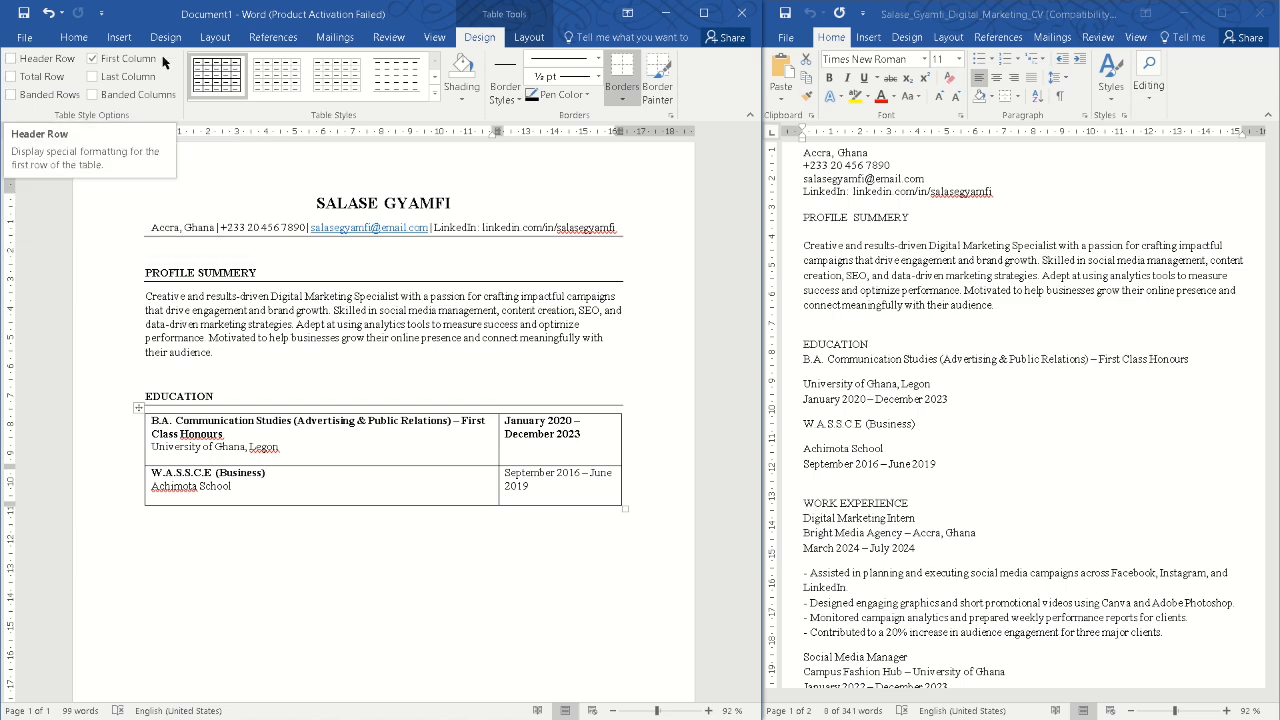
pyautogui.click(434, 93)
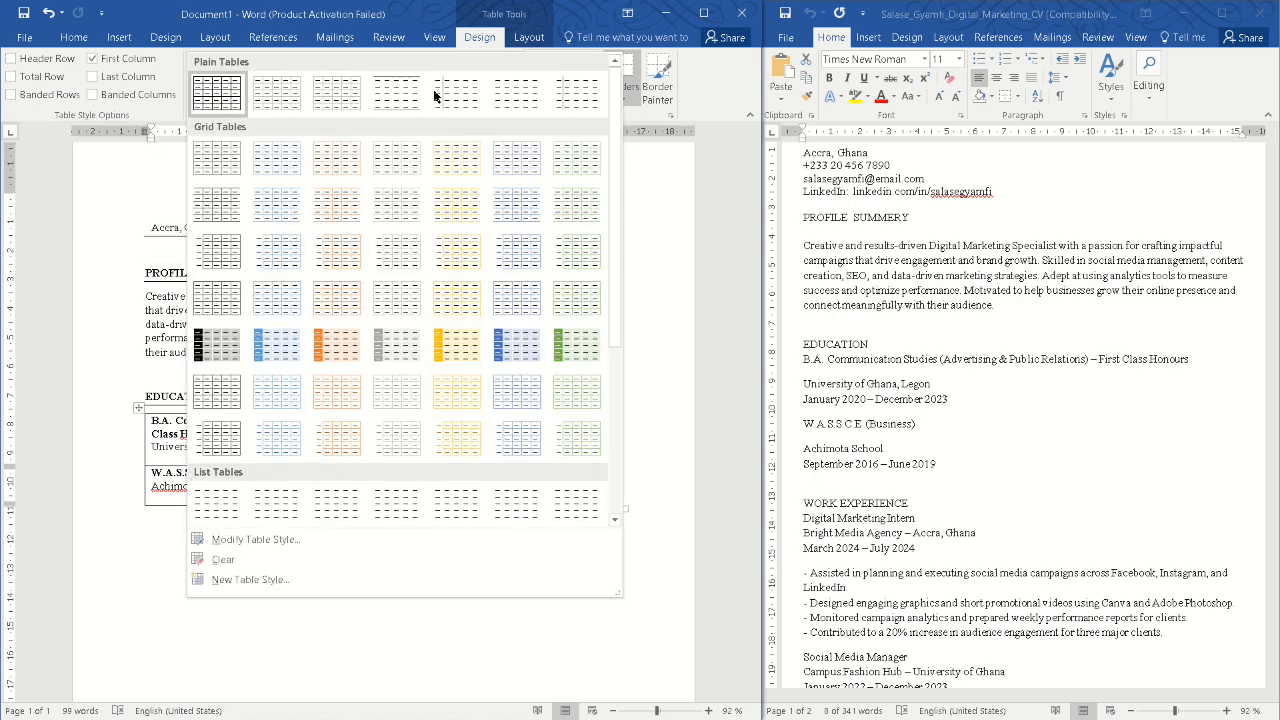
pyautogui.click(510, 93)
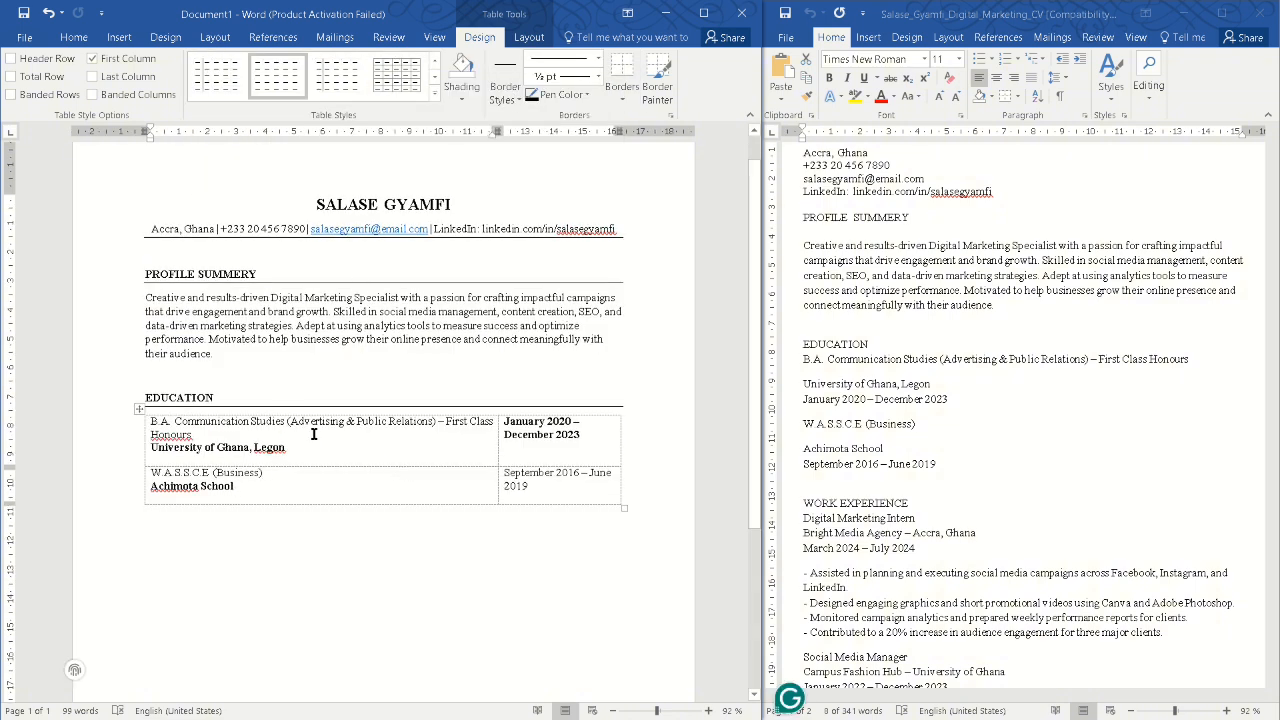
# Copy the WORK EXPERIENCE heading from the CV and paste it as text only on a line below the education table
pyautogui.click(197, 506)
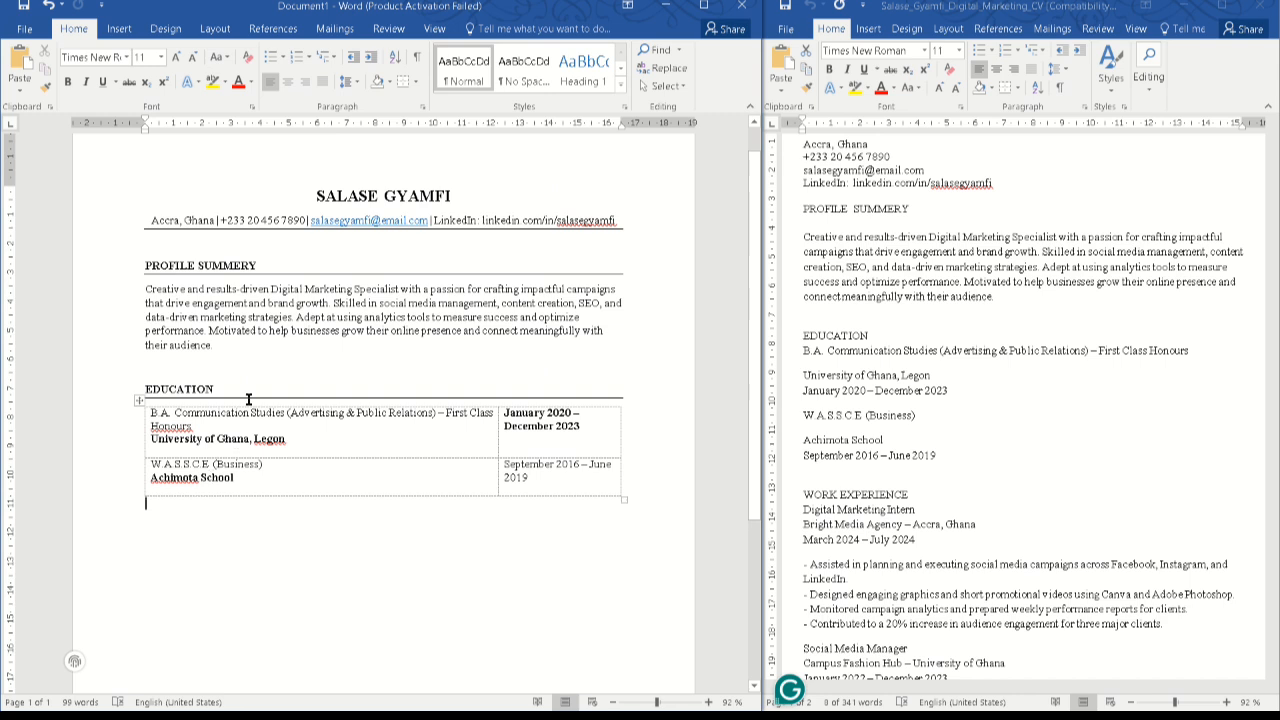
pyautogui.scroll(-3, 372, 461)
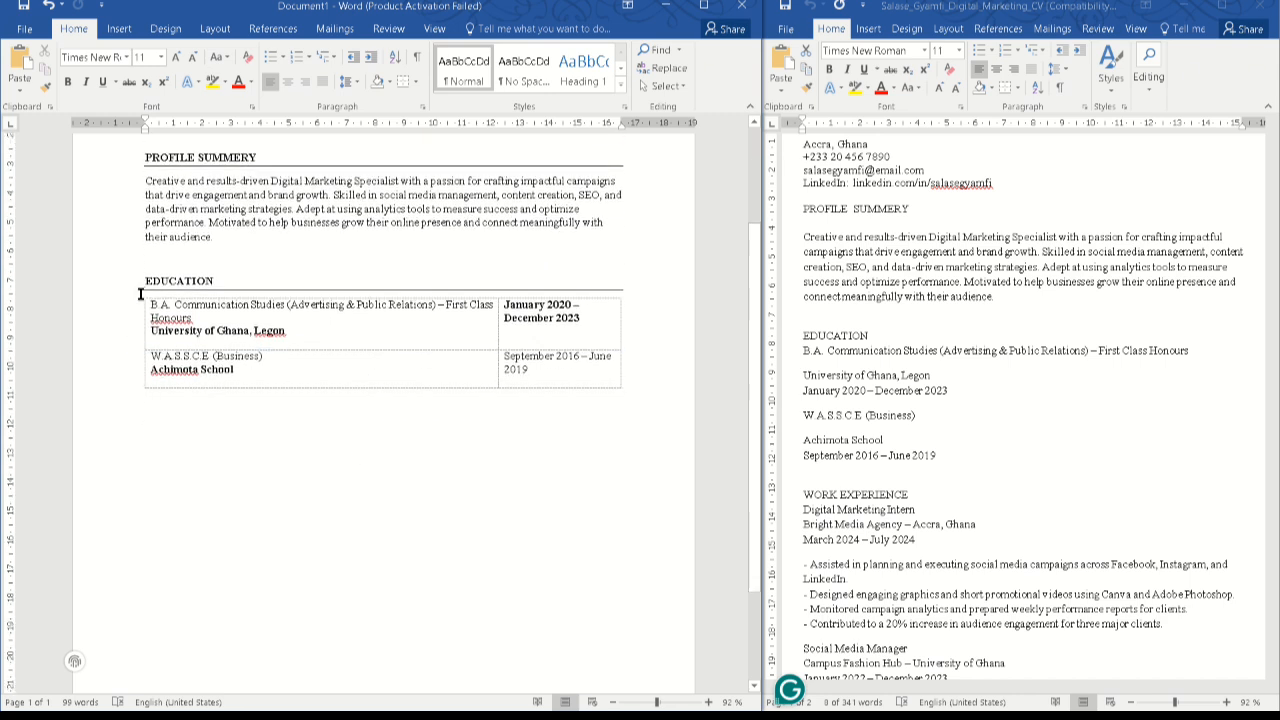
pyautogui.click(162, 395)
pyautogui.moveTo(803, 412); pyautogui.dragTo(936, 458)
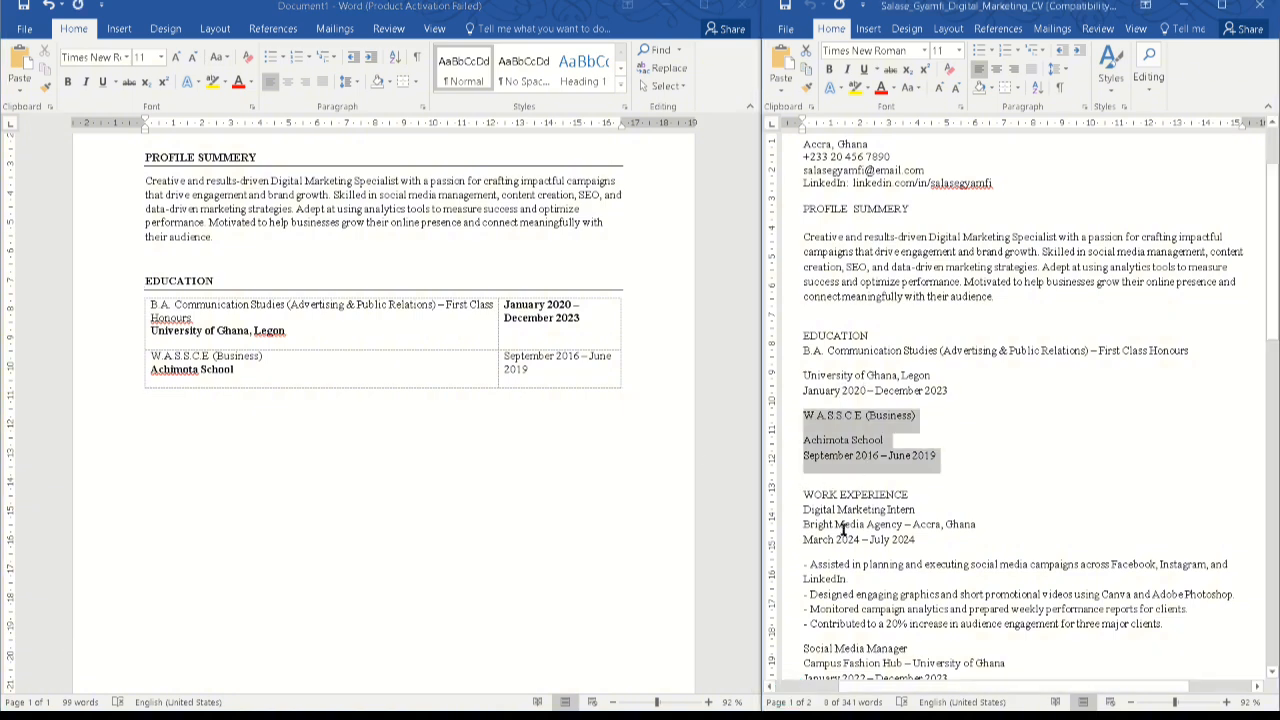
pyautogui.scroll(-3, 843, 530)
pyautogui.moveTo(910, 352); pyautogui.dragTo(805, 351)
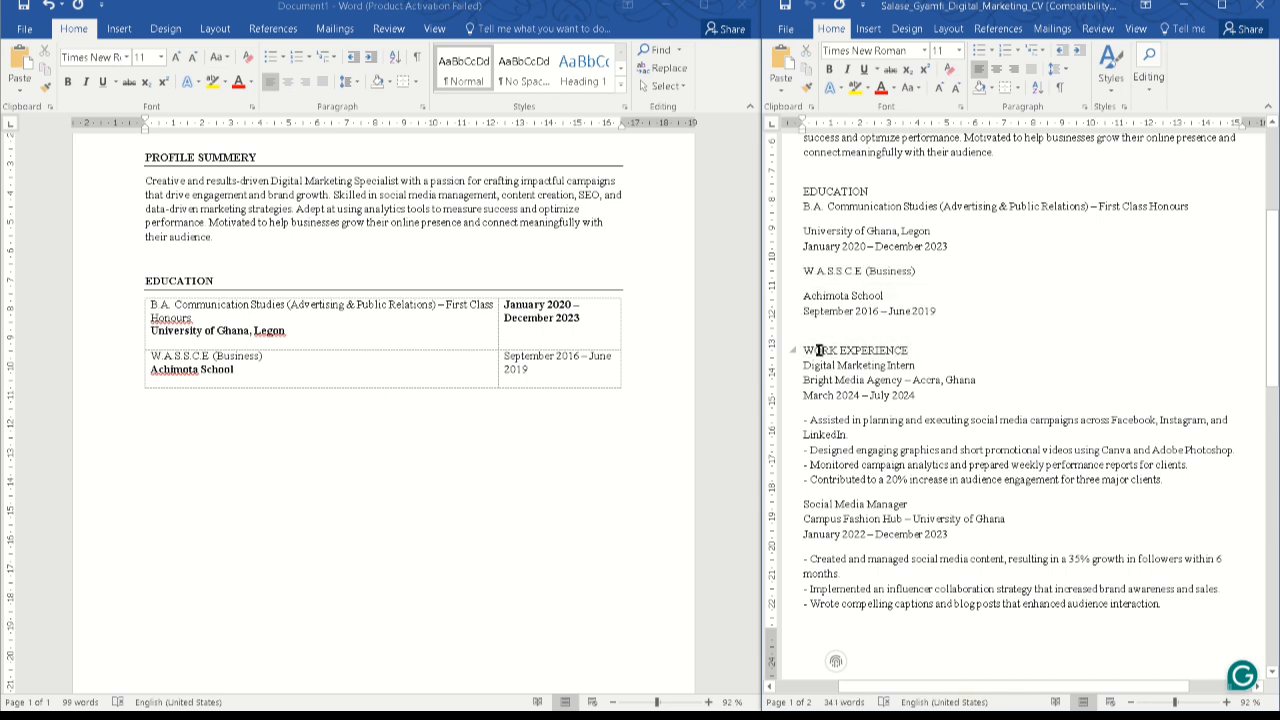
pyautogui.doubleClick(819, 350)
pyautogui.tripleClick(819, 351)
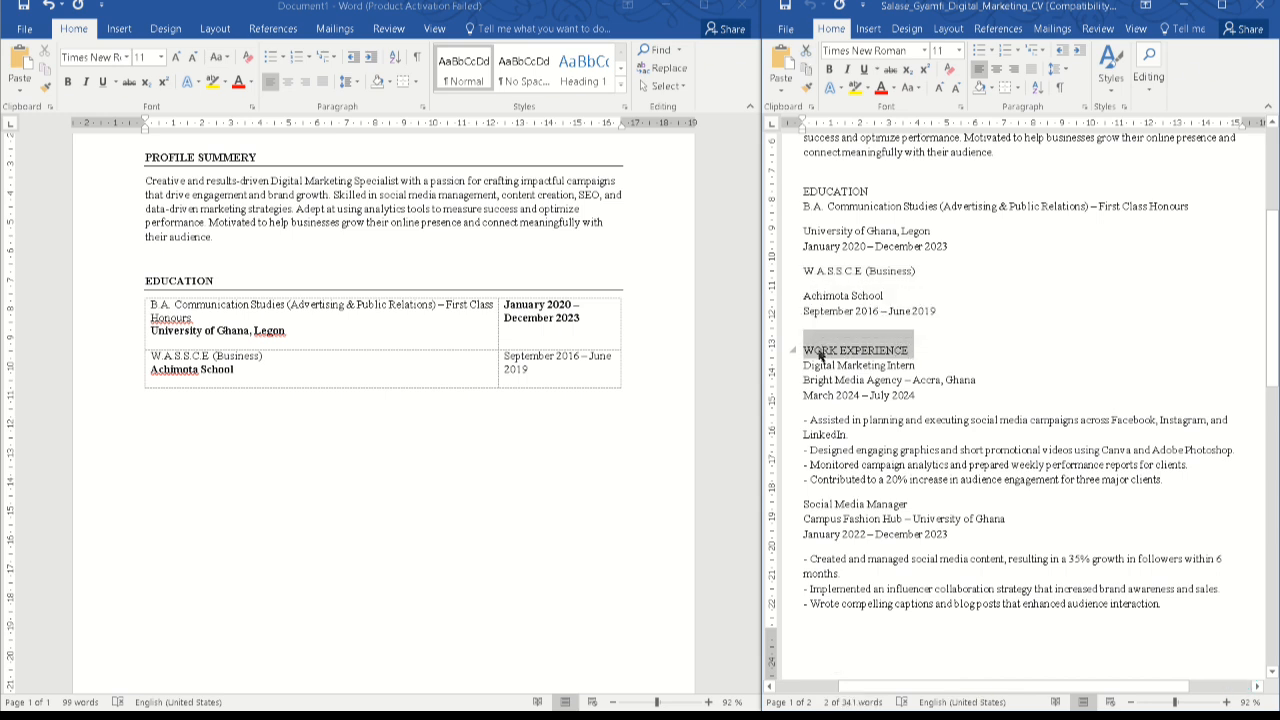
pyautogui.rightClick(819, 350)
pyautogui.click(845, 382)
pyautogui.click(147, 418)
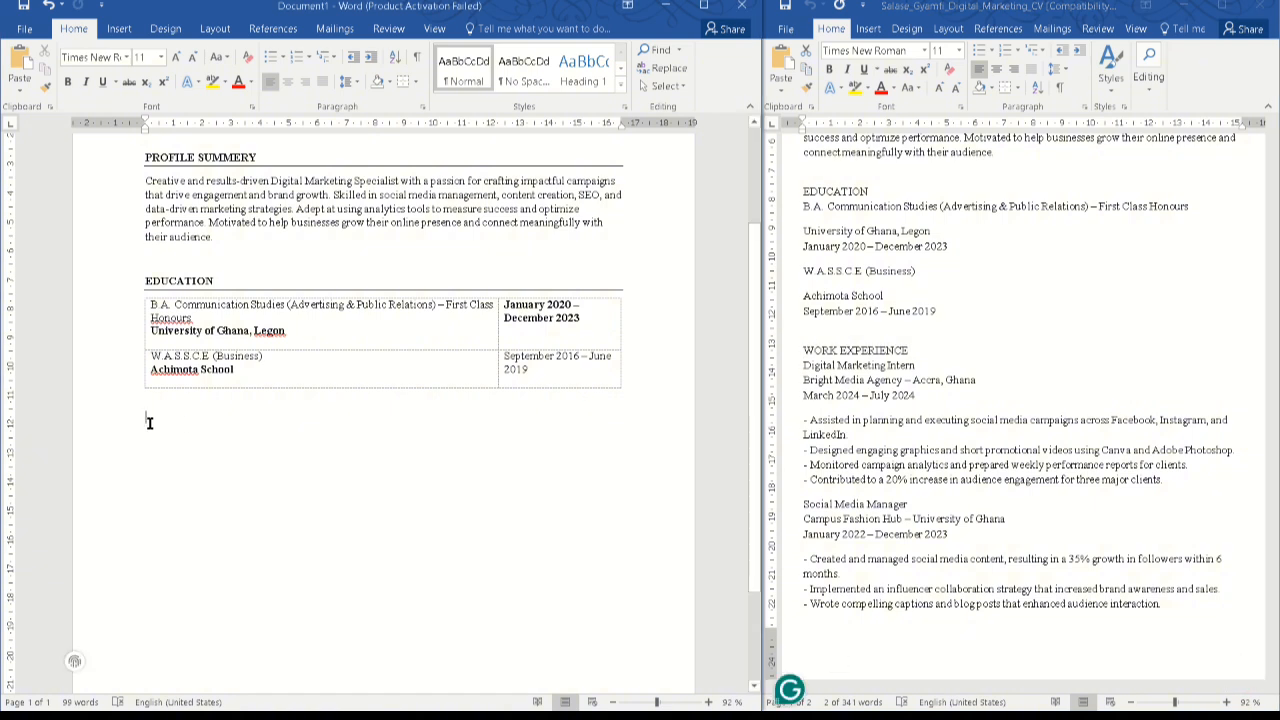
pyautogui.rightClick(147, 420)
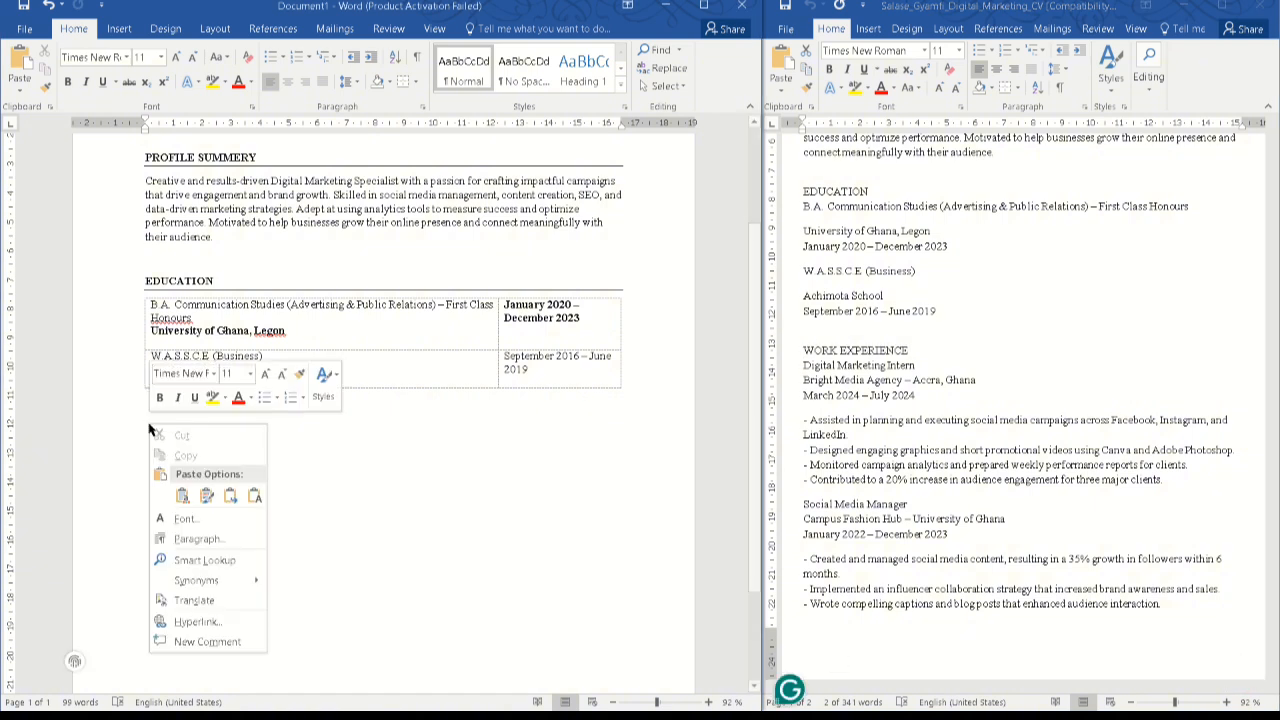
pyautogui.click(261, 496)
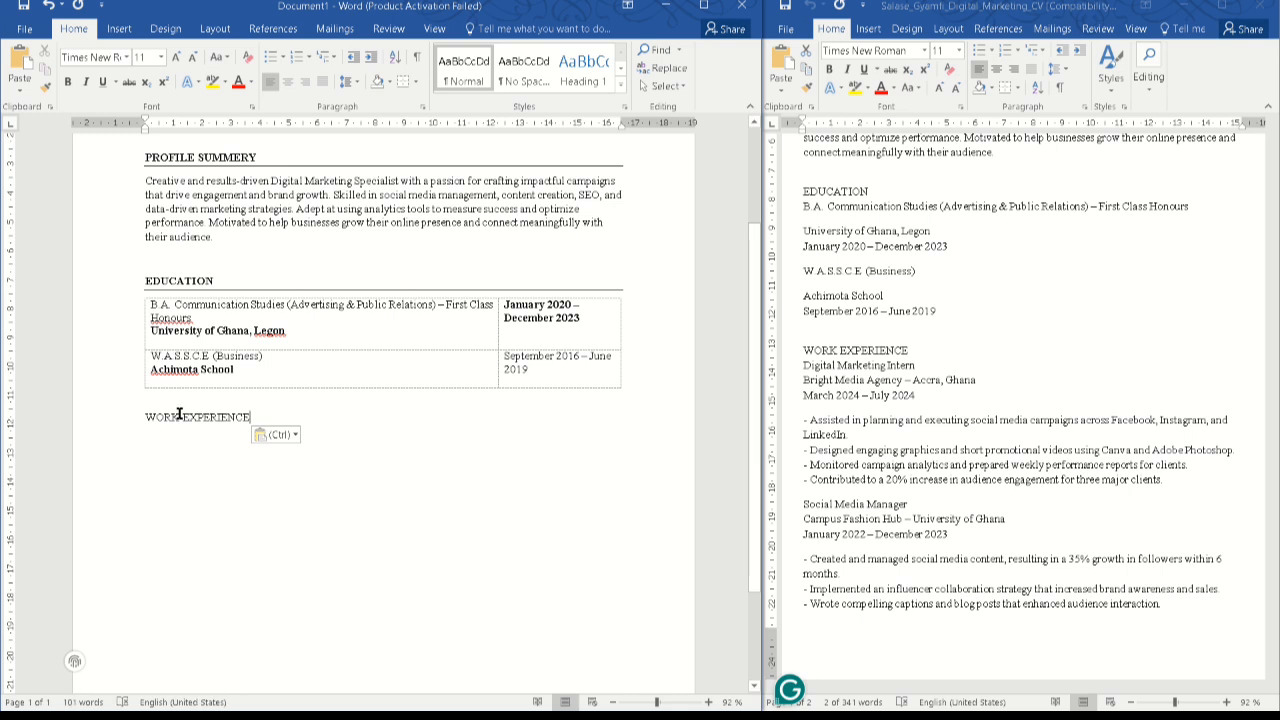
# Make the WORK EXPERIENCE heading bold, with a bottom border line and an empty line beneath it
pyautogui.click(136, 417)
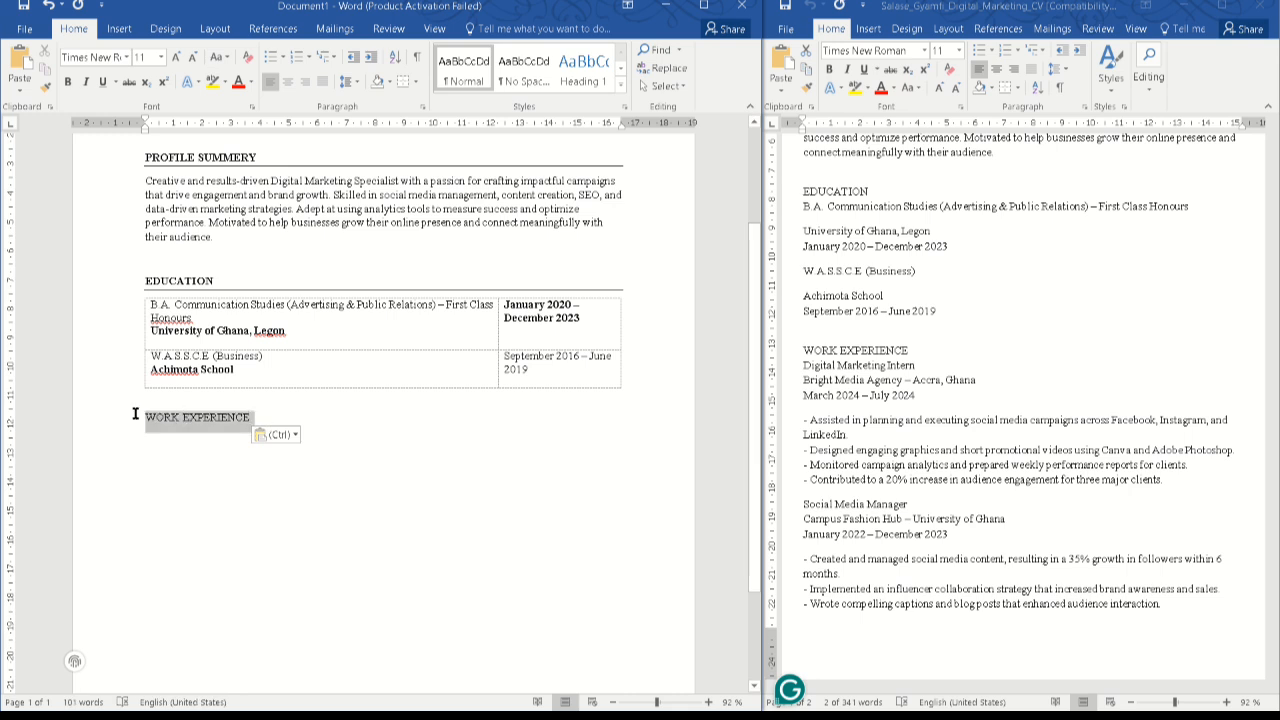
pyautogui.click(67, 81)
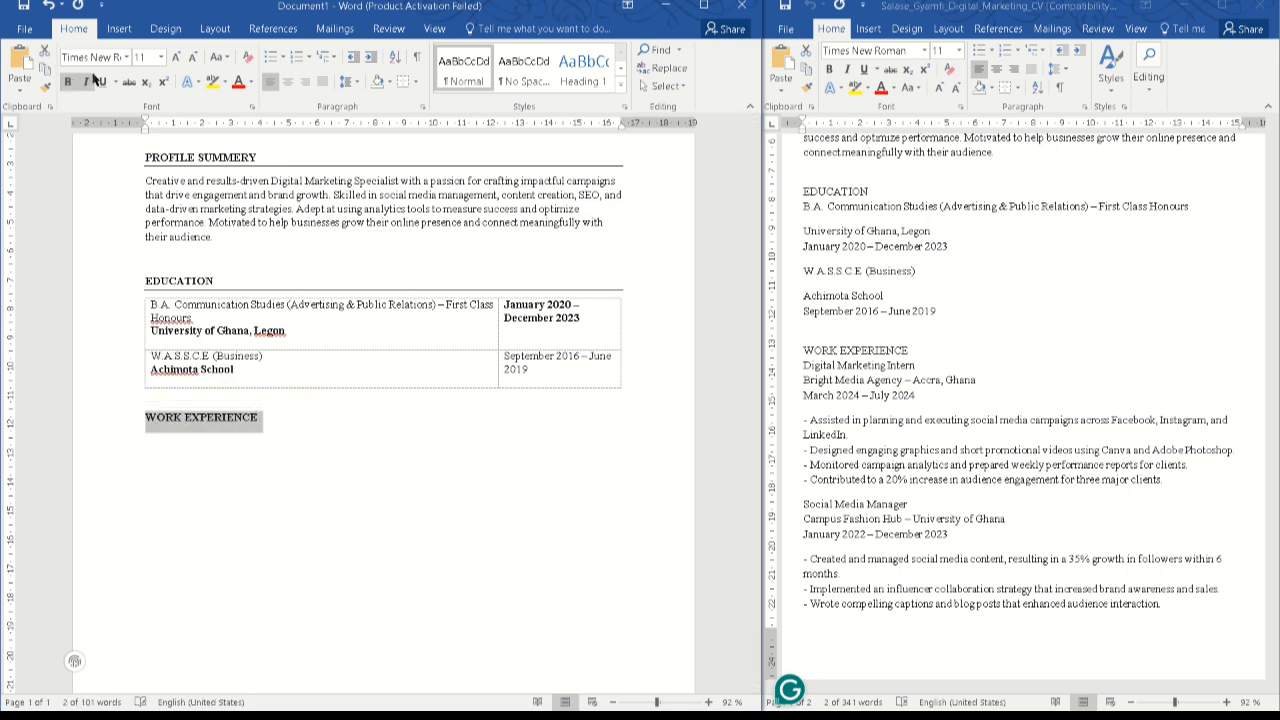
pyautogui.click(403, 81)
pyautogui.click(203, 442)
pyautogui.click(151, 434)
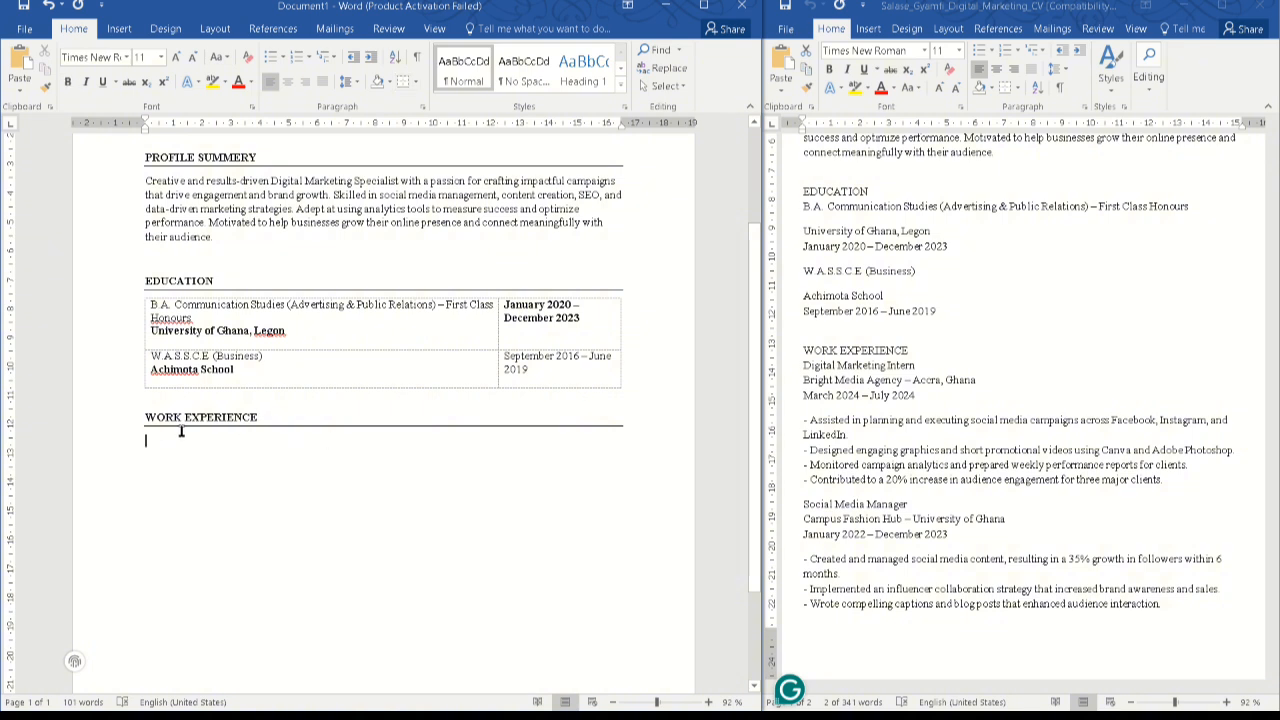
pyautogui.click(871, 452)
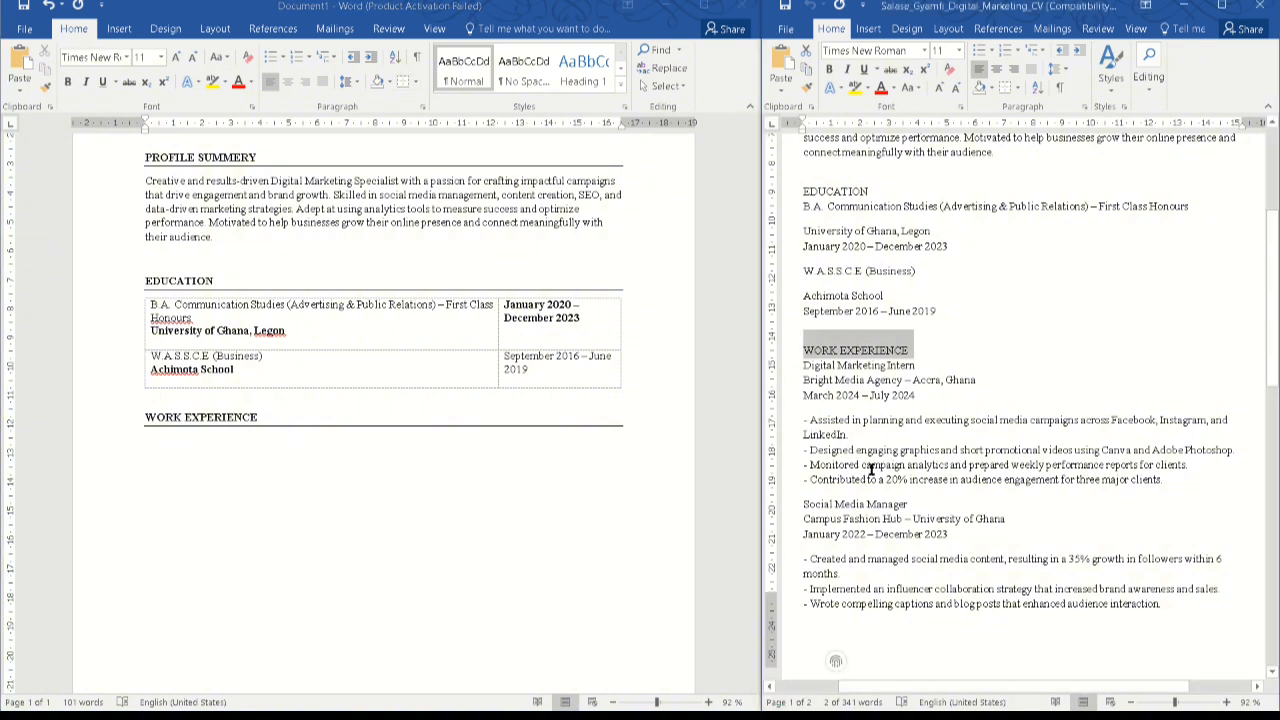
pyautogui.scroll(-2, 871, 468)
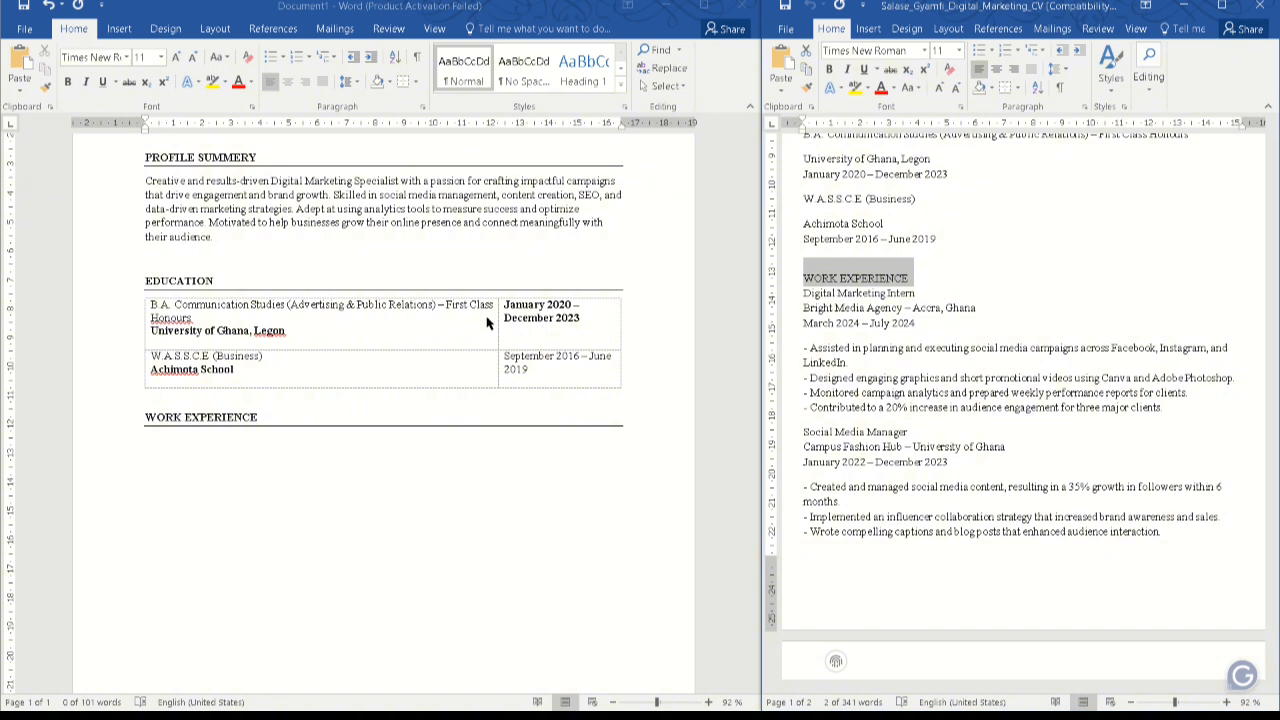
pyautogui.click(120, 30)
pyautogui.click(120, 30)
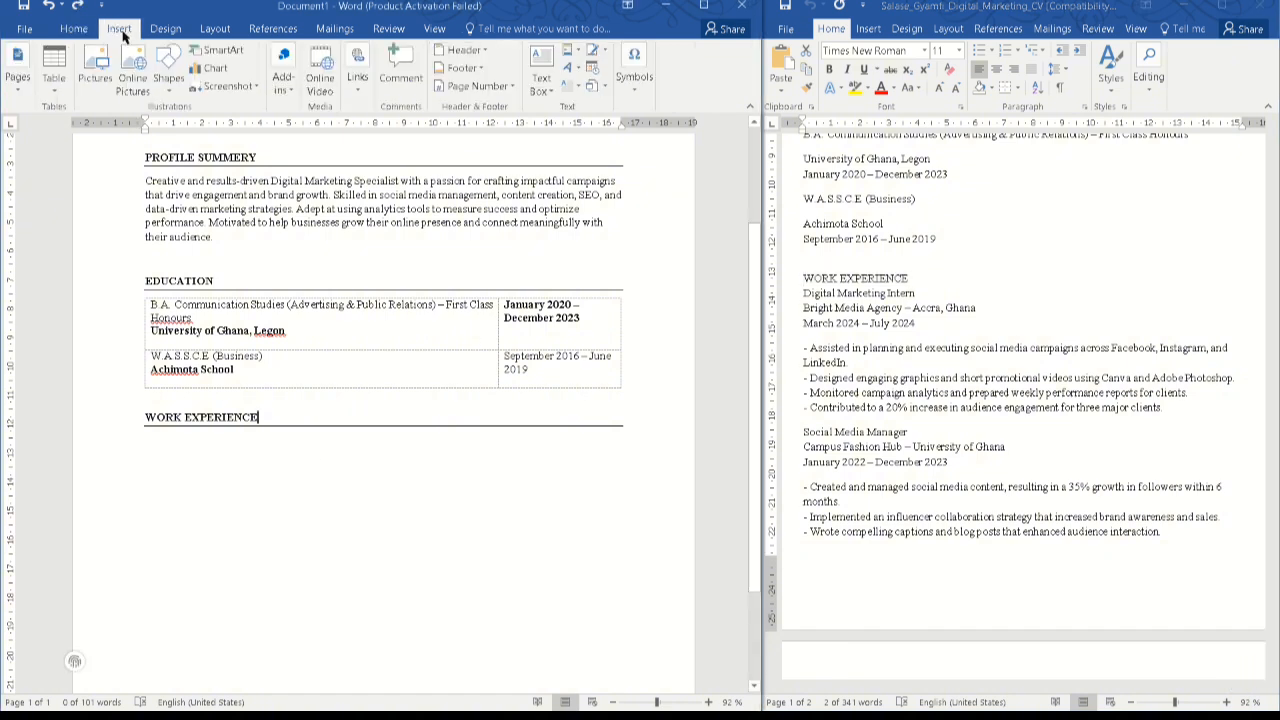
pyautogui.click(55, 82)
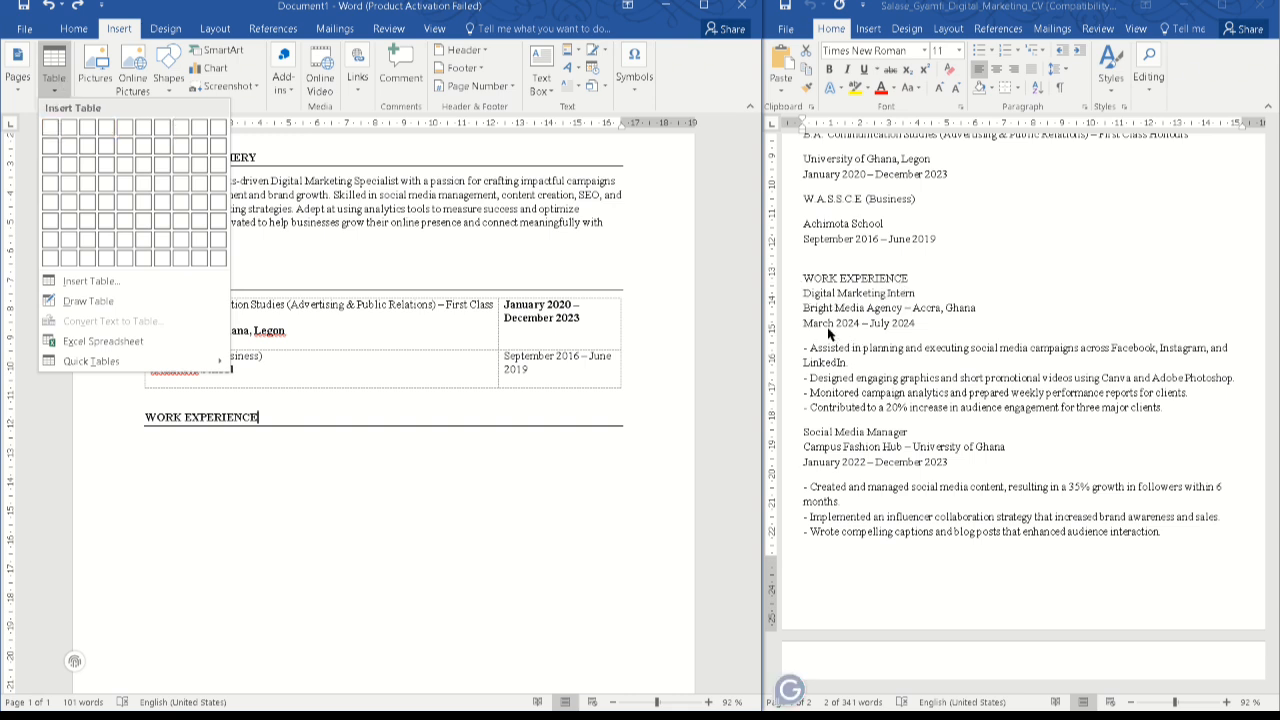
pyautogui.scroll(-6, 840, 397)
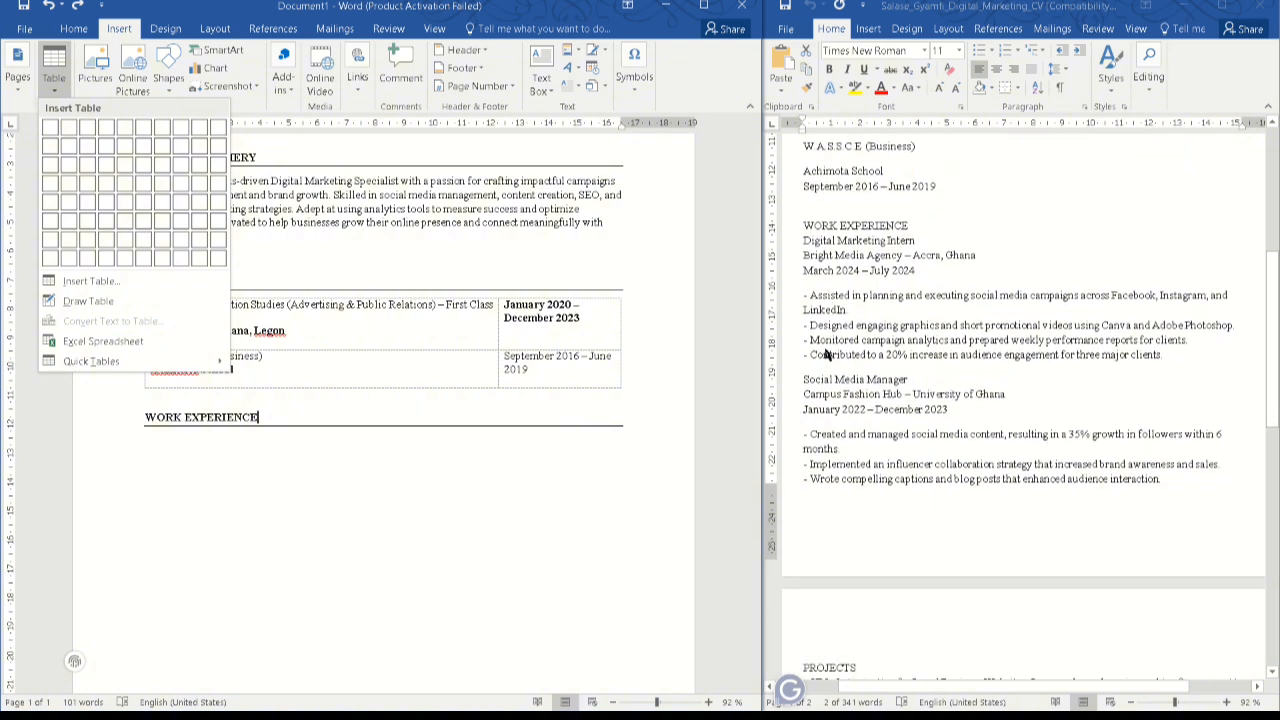
pyautogui.scroll(7, 826, 354)
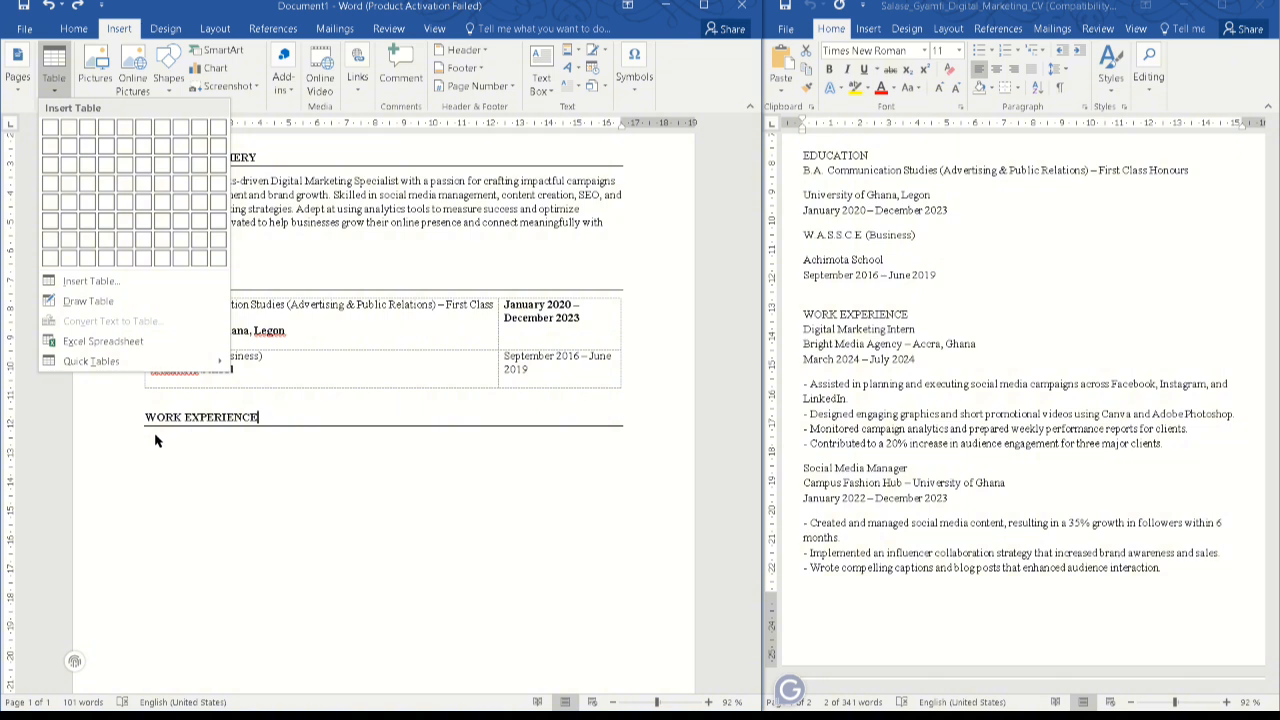
pyautogui.click(155, 440)
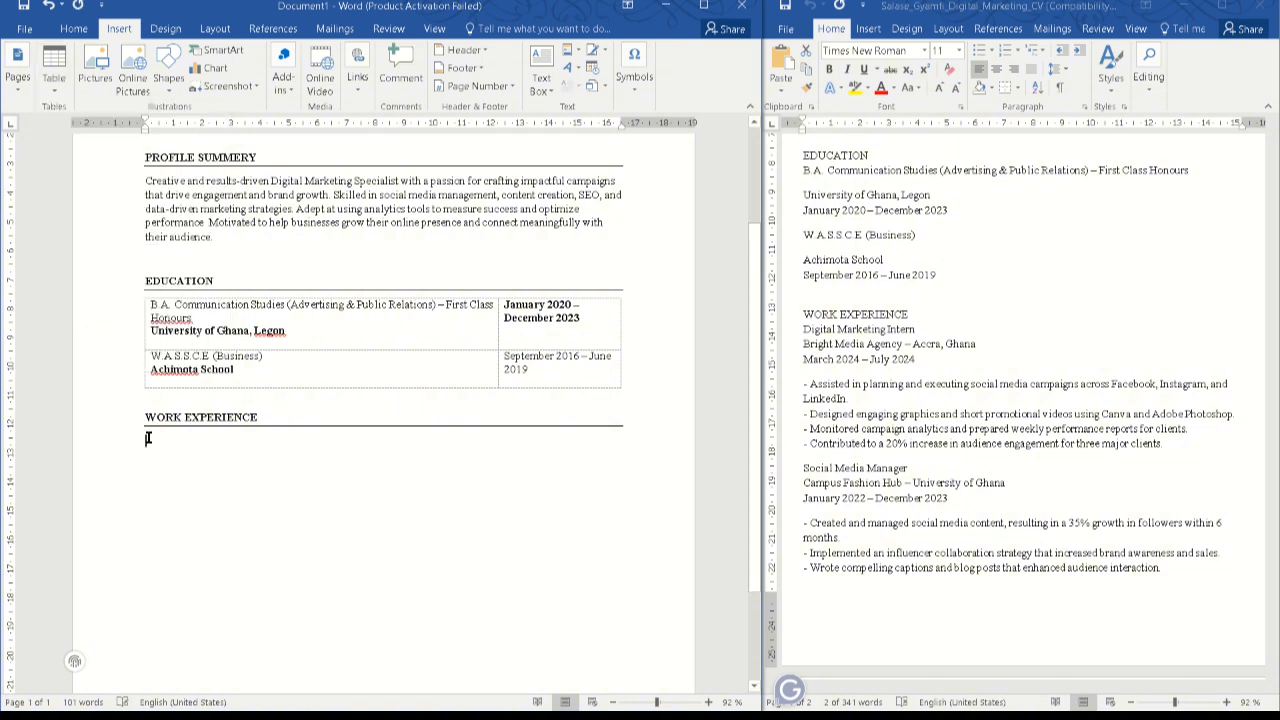
# Insert a 2x2 table on the line below the WORK EXPERIENCE heading
pyautogui.doubleClick(148, 438)
pyautogui.doubleClick(148, 438)
pyautogui.click(148, 437)
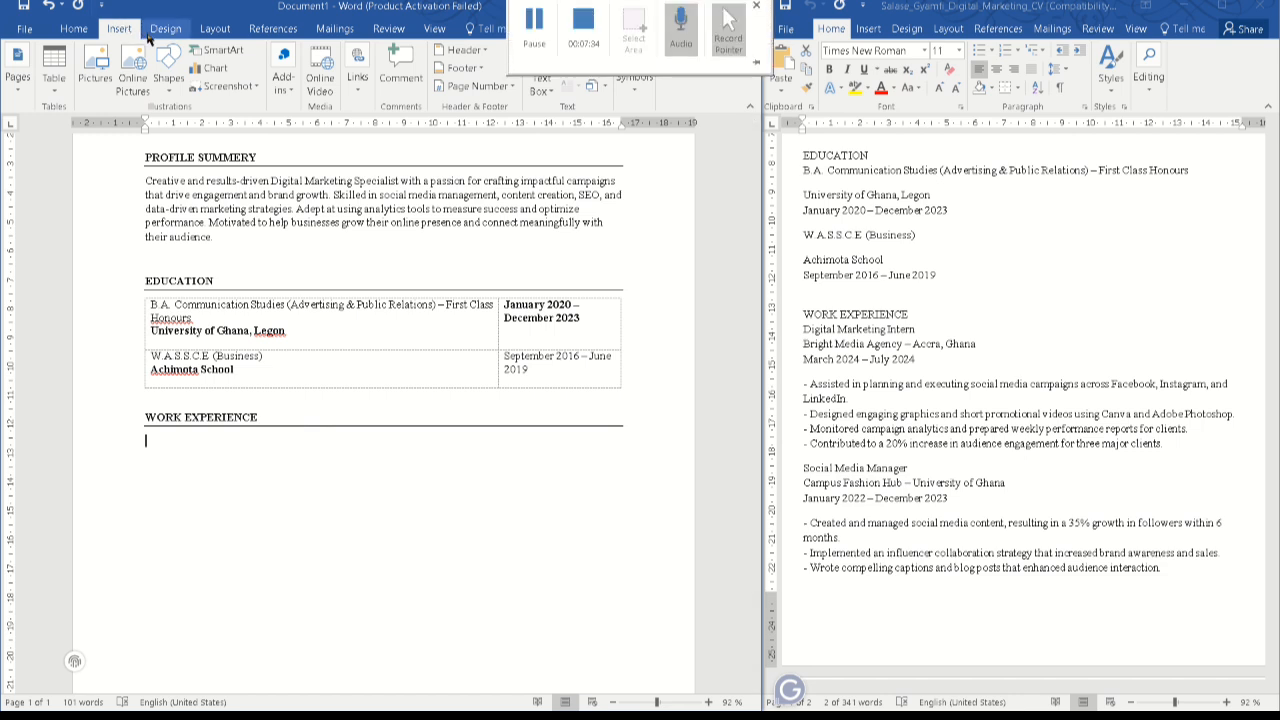
pyautogui.click(63, 86)
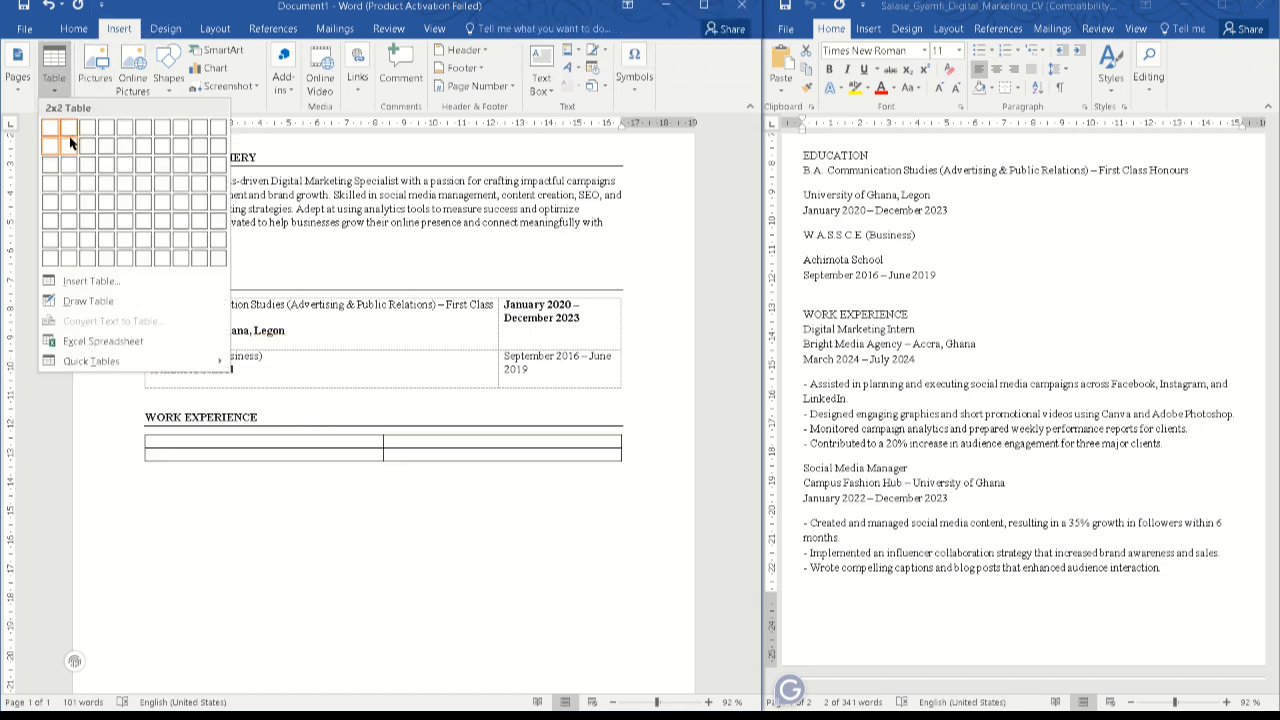
pyautogui.click(71, 144)
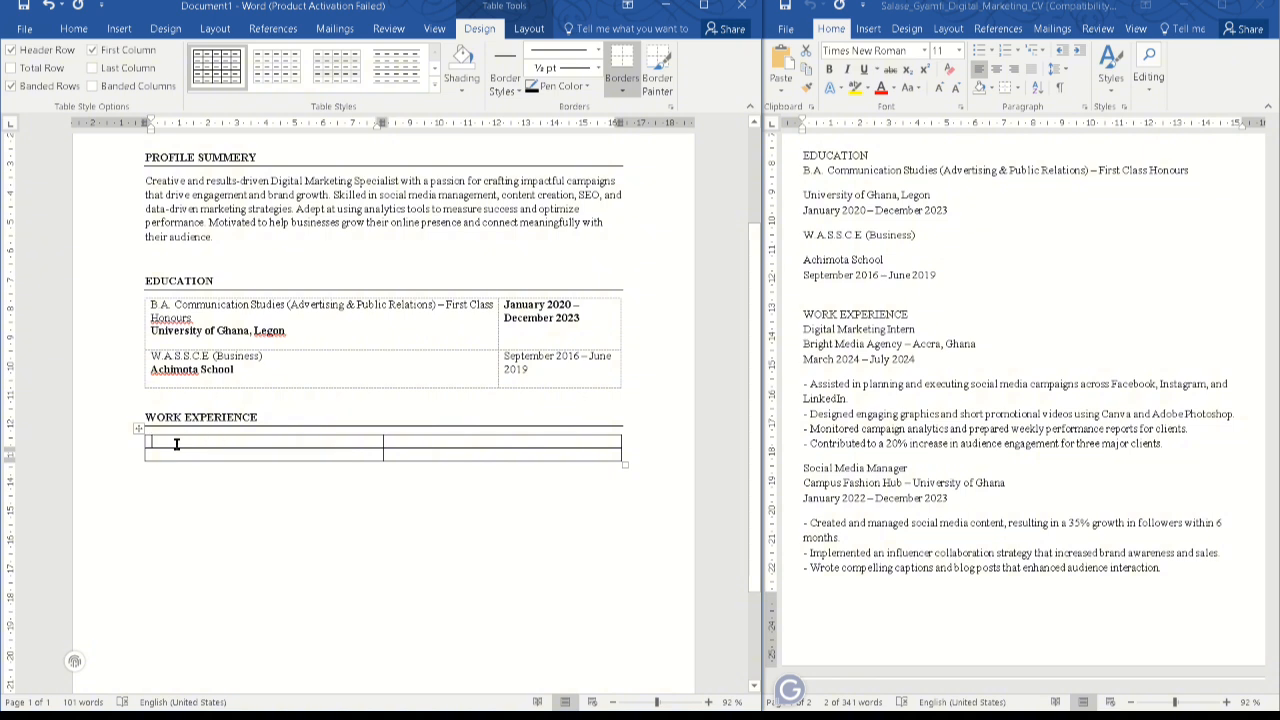
# Copy the Digital Marketing Intern entry with its dates and duties from the CV and paste it as text only into the work experience table's first cell
pyautogui.click(825, 339)
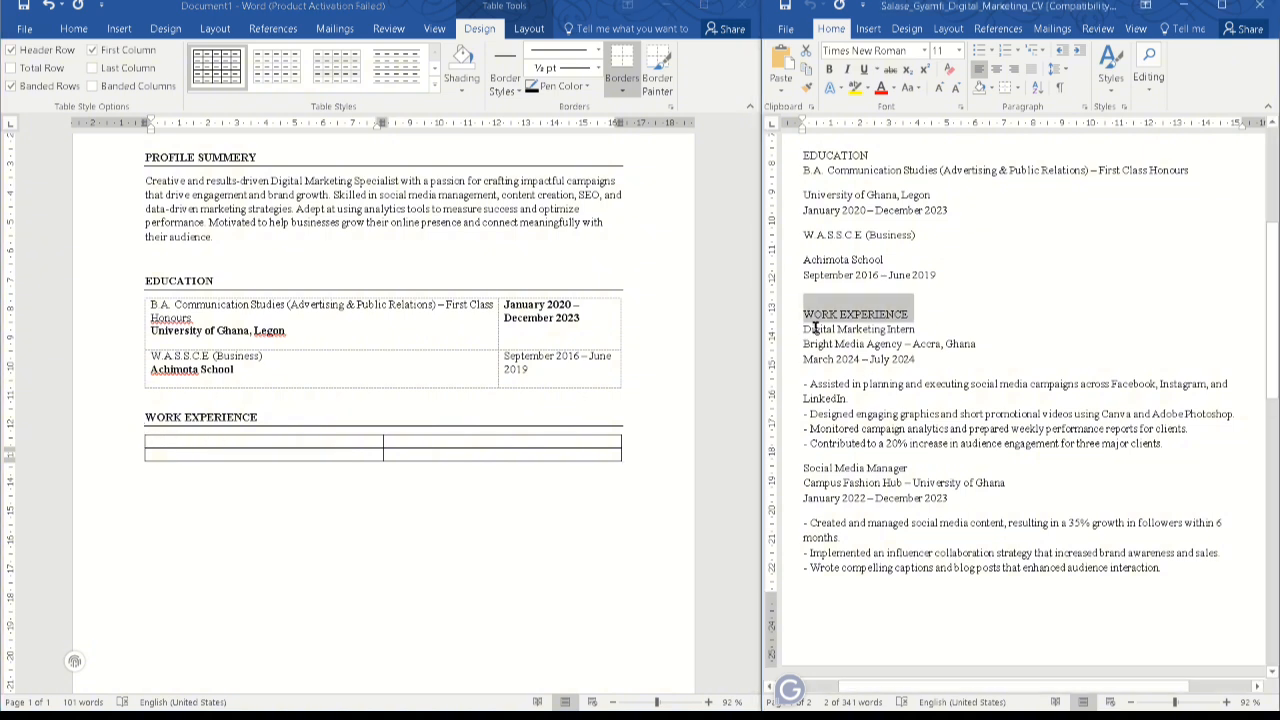
pyautogui.moveTo(804, 331); pyautogui.dragTo(1167, 443)
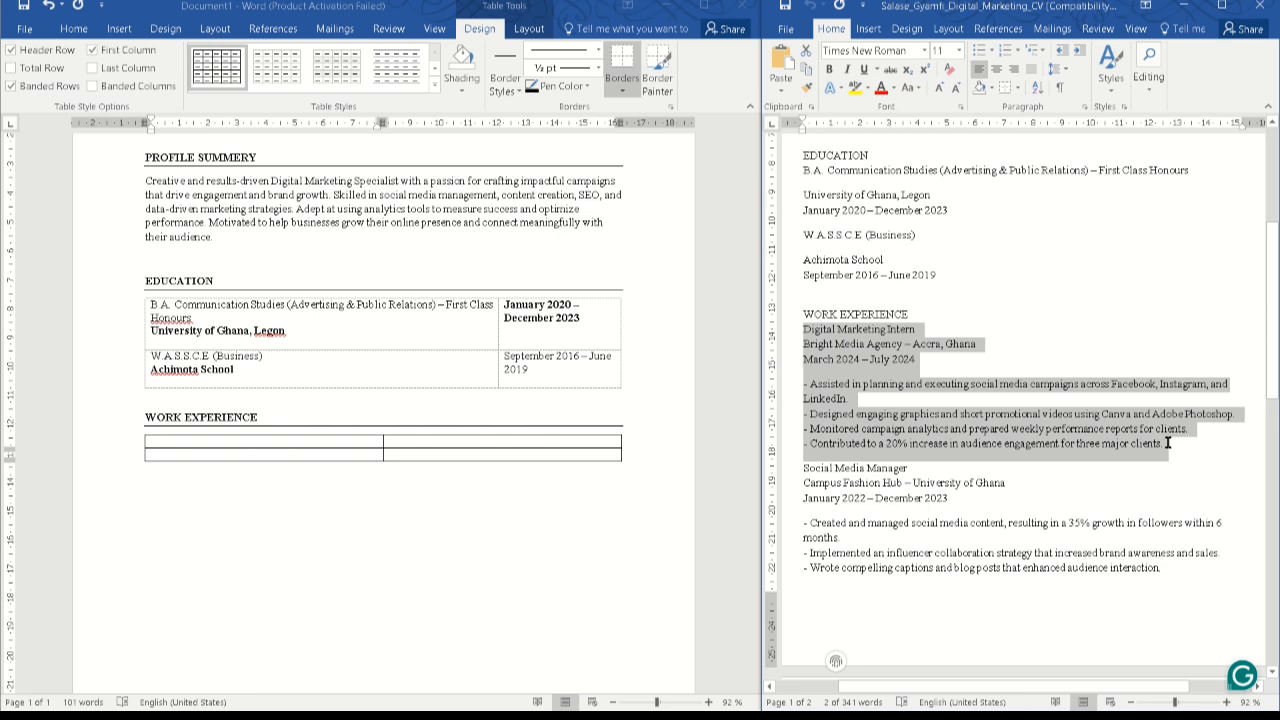
pyautogui.hotkey('ctrl', 'c')
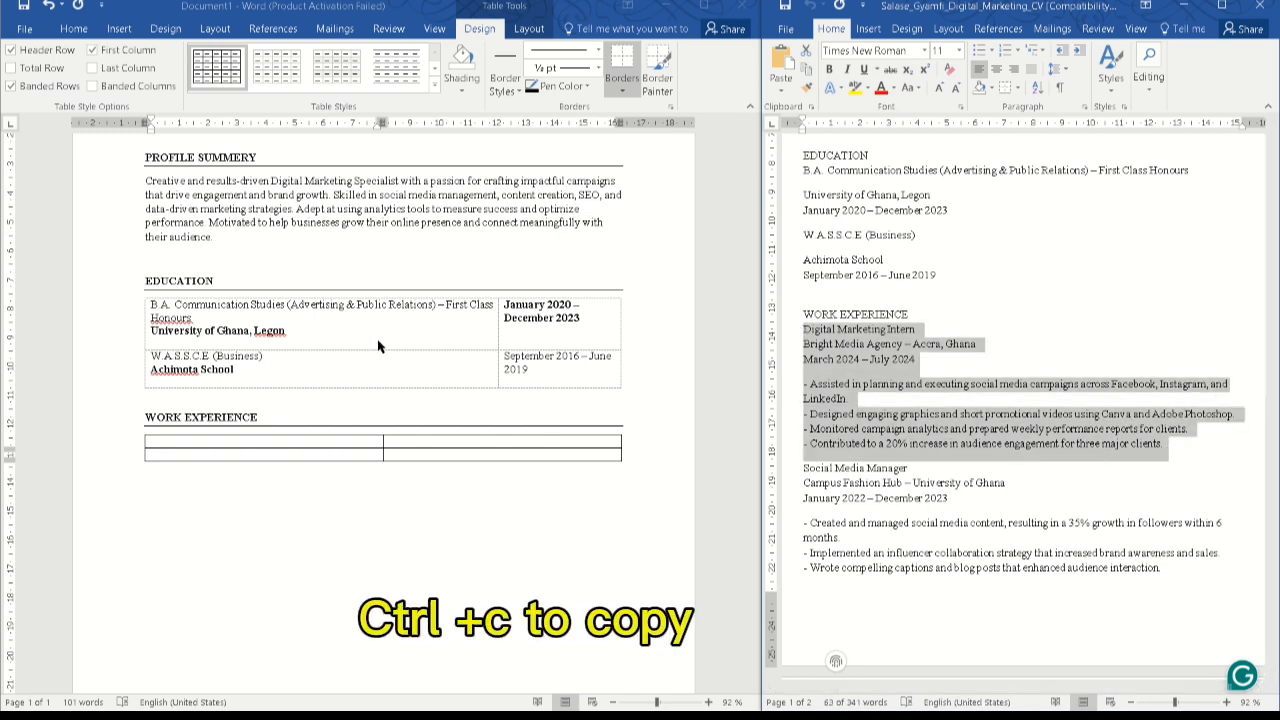
pyautogui.click(208, 442)
pyautogui.rightClick(200, 438)
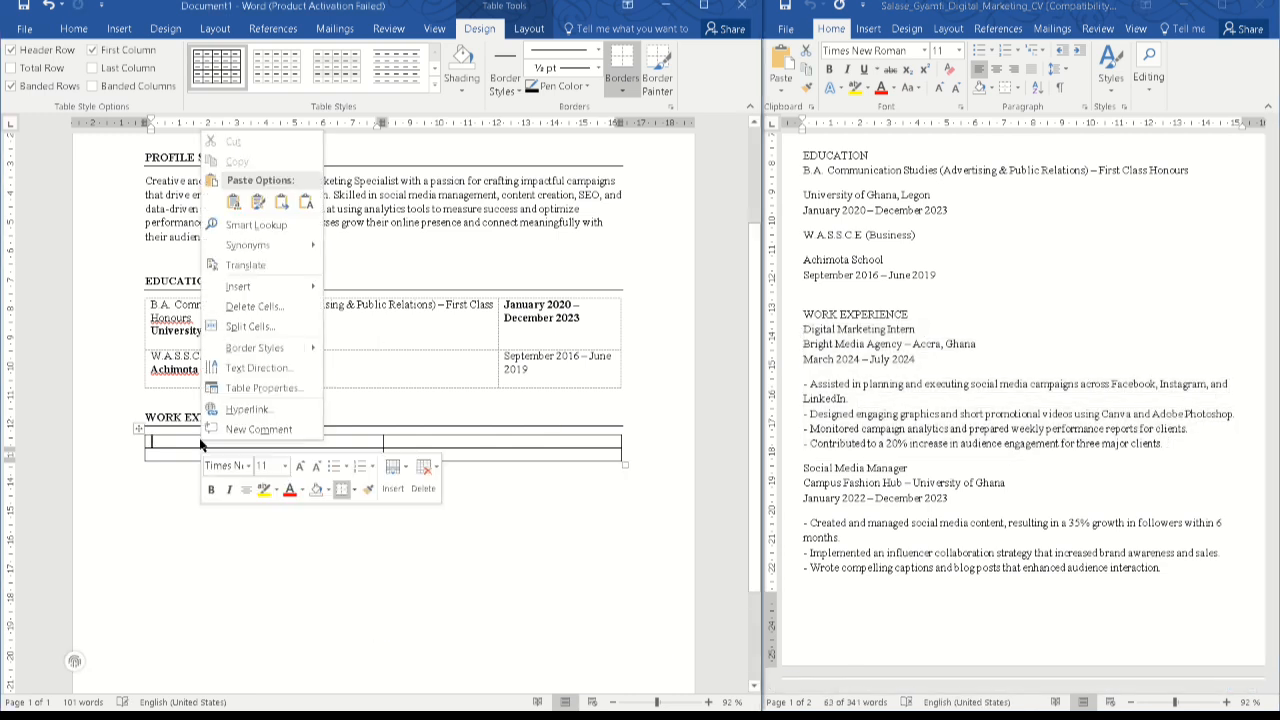
pyautogui.click(266, 201)
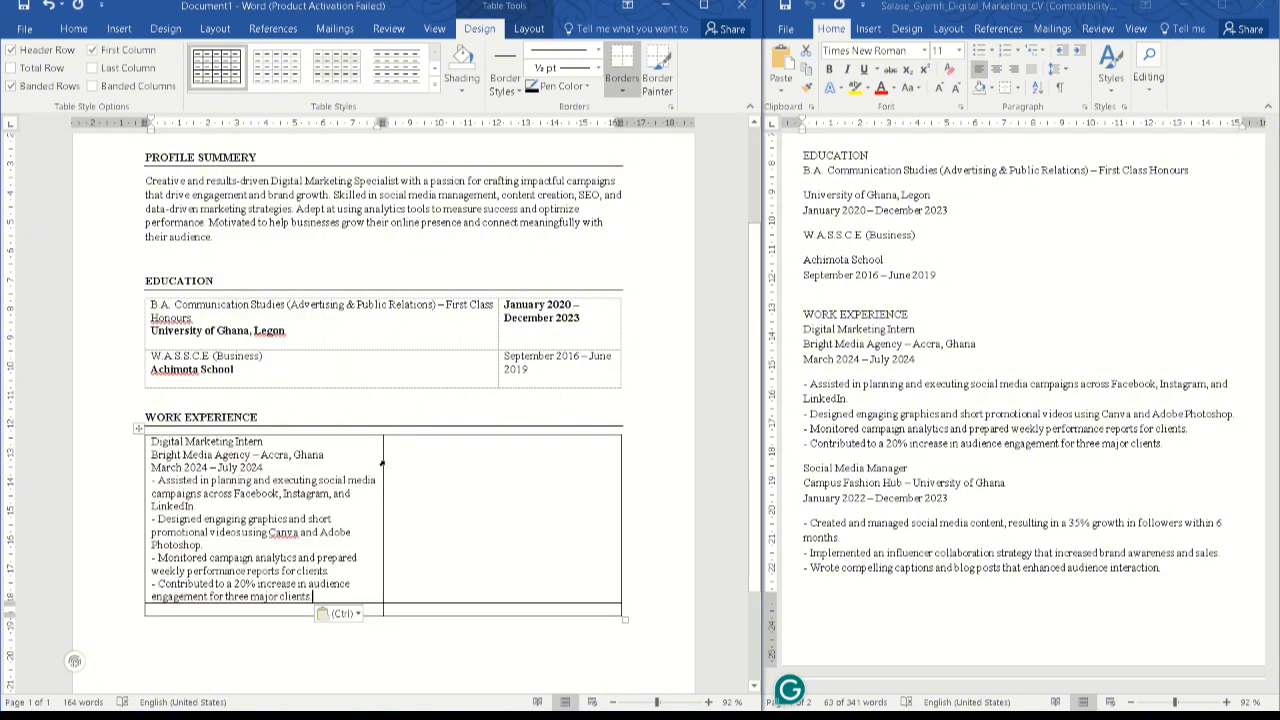
# Widen the work experience table's first column to line up with the education table's and make the Digital Marketing Intern title bold
pyautogui.moveTo(383, 458); pyautogui.dragTo(501, 466)
pyautogui.scroll(-3, 369, 497)
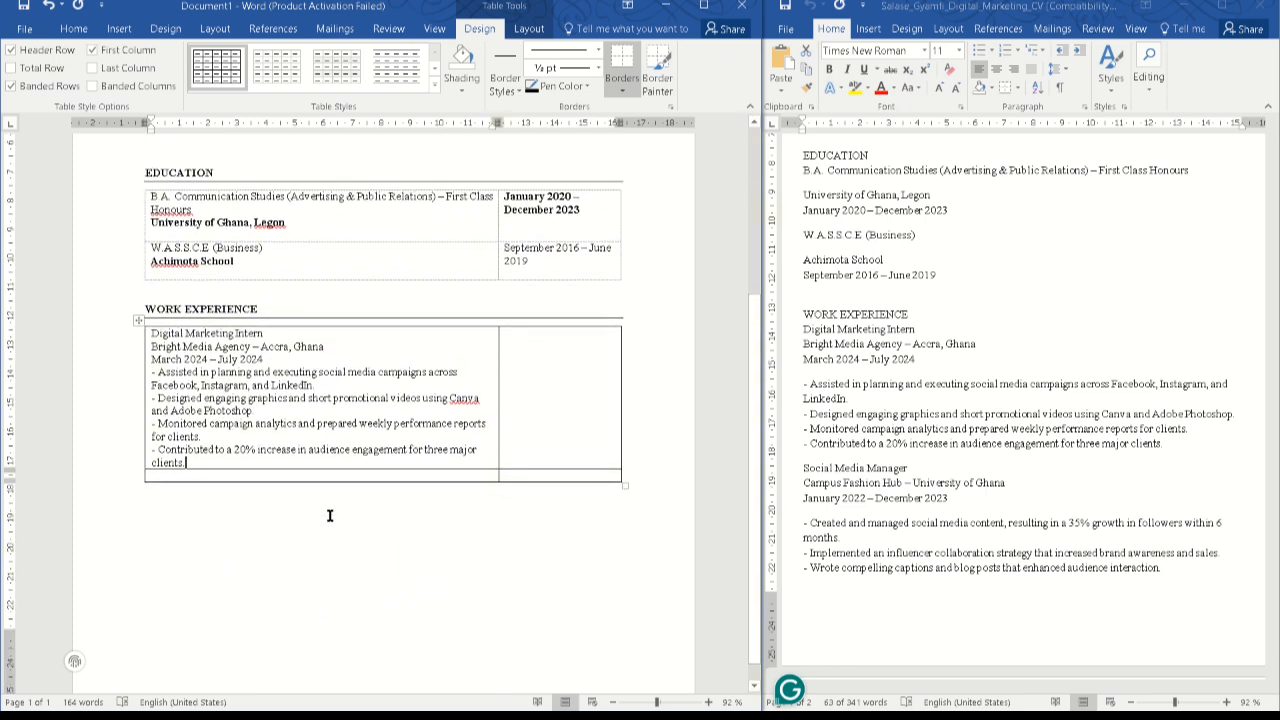
pyautogui.moveTo(266, 334); pyautogui.dragTo(158, 327)
pyautogui.hotkey('ctrl', 'b')
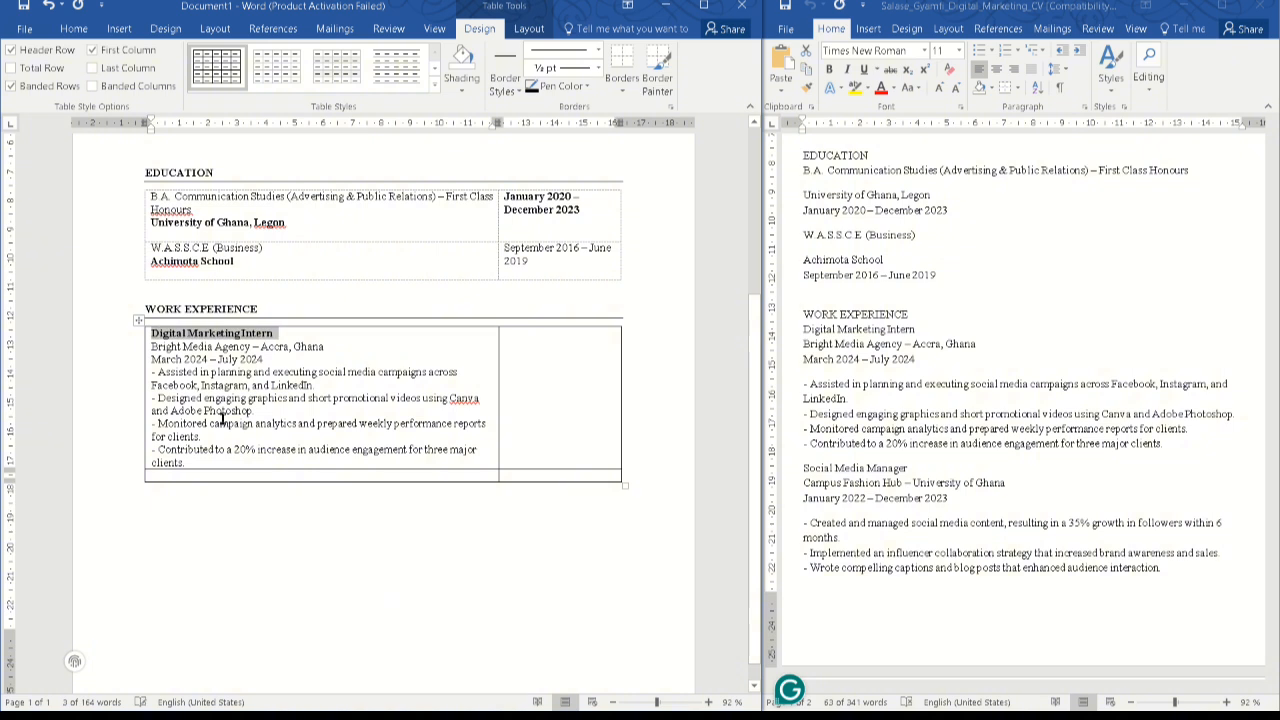
# Move the dates March 2024 – July 2024 into the second column of the Digital Marketing Intern row and make them bold
pyautogui.click(258, 342)
pyautogui.scroll(-1, 235, 365)
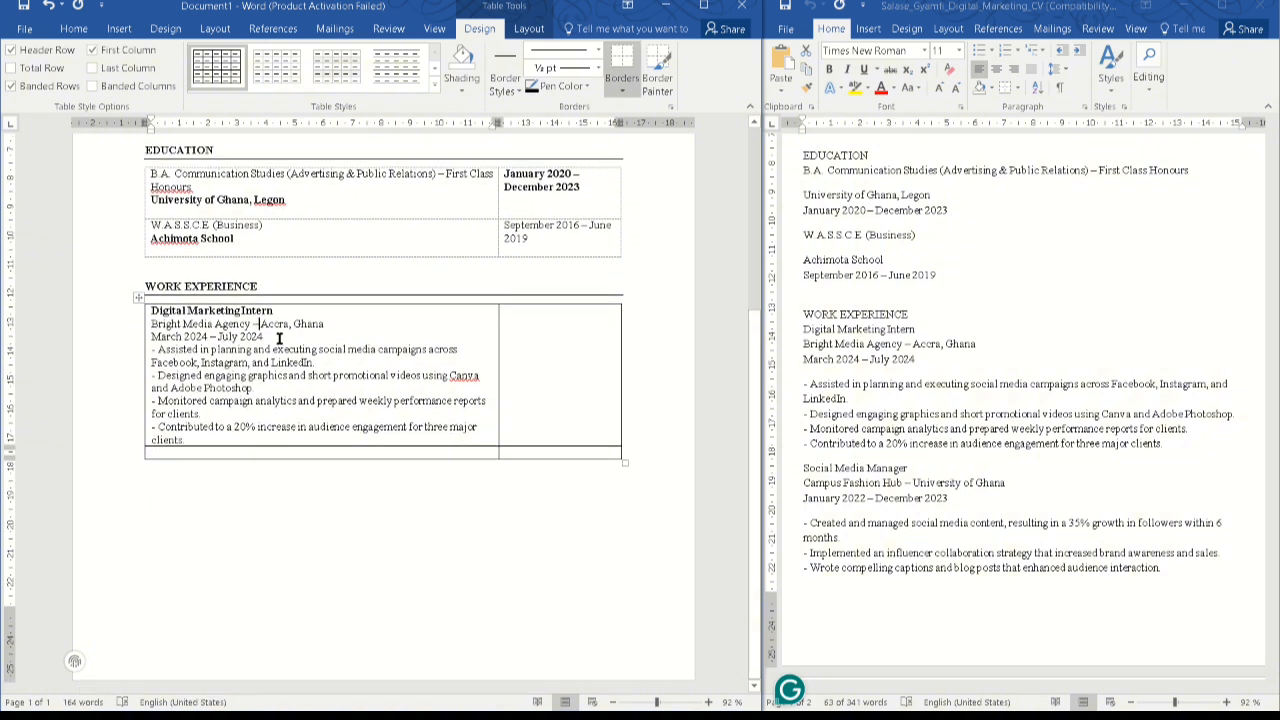
pyautogui.moveTo(266, 337); pyautogui.dragTo(152, 337)
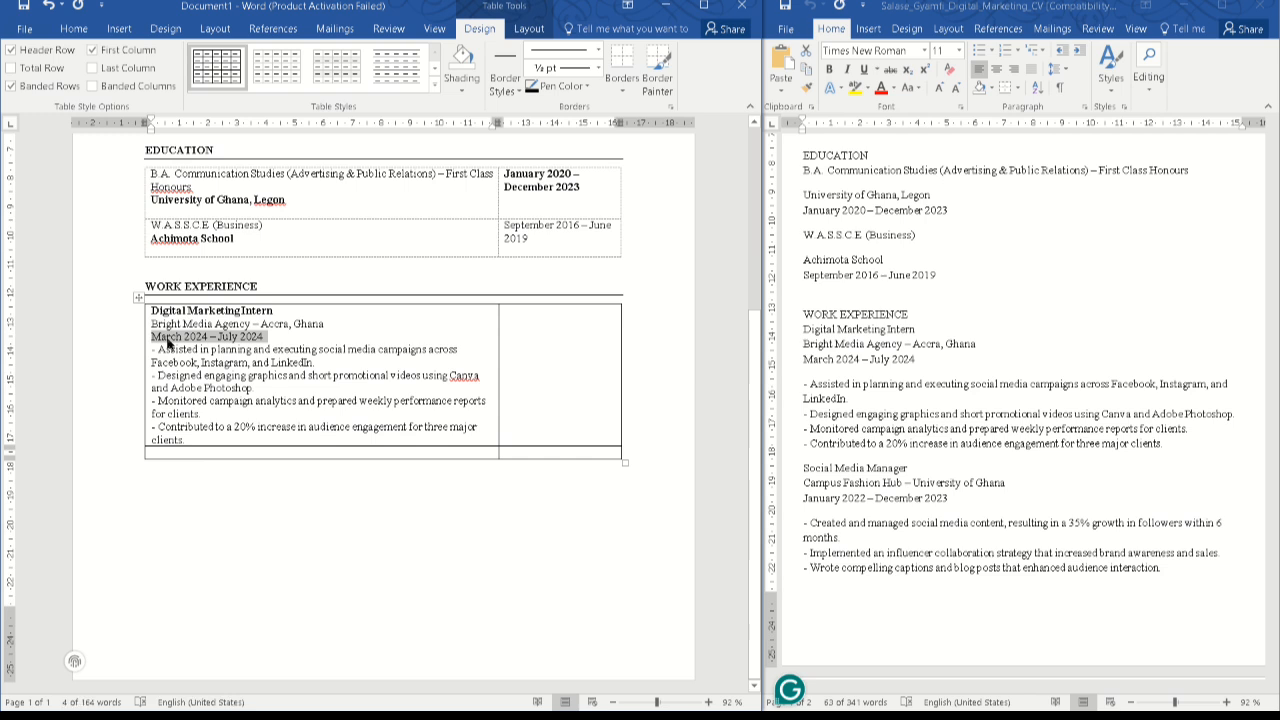
pyautogui.press('Delete')
pyautogui.click(507, 316)
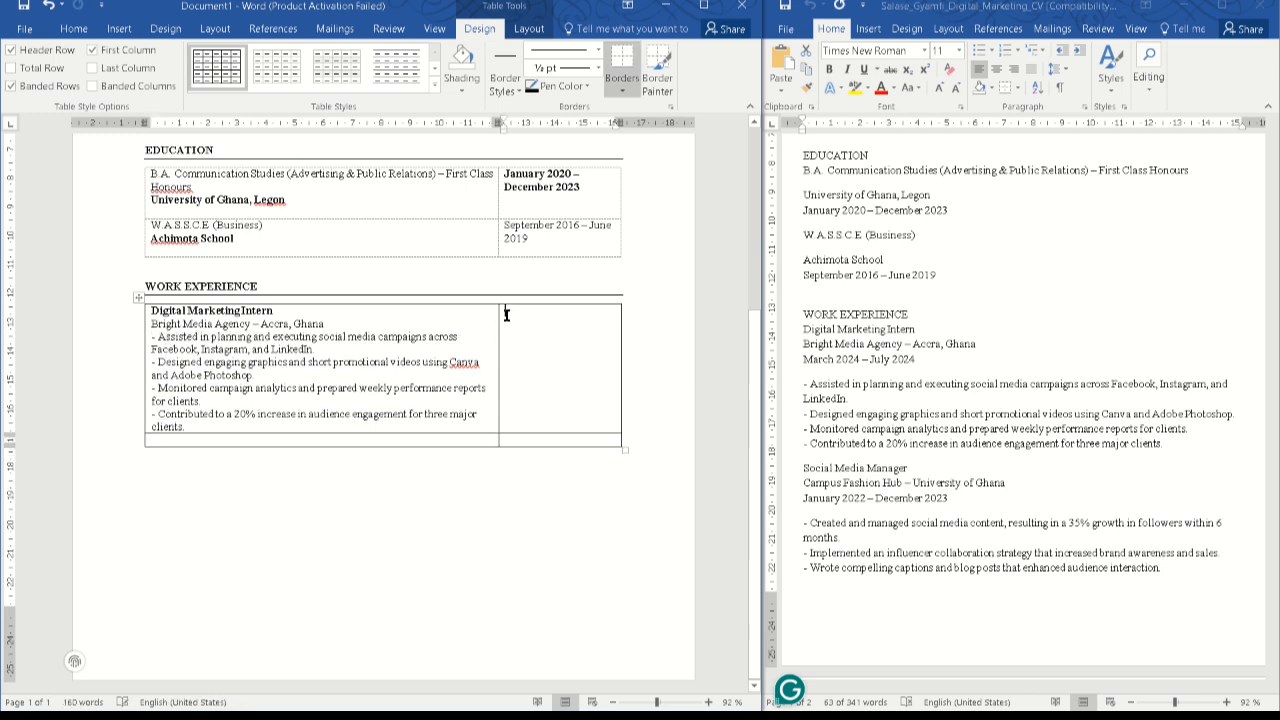
pyautogui.hotkey('ctrl', 'v')
pyautogui.moveTo(619, 312); pyautogui.dragTo(506, 313)
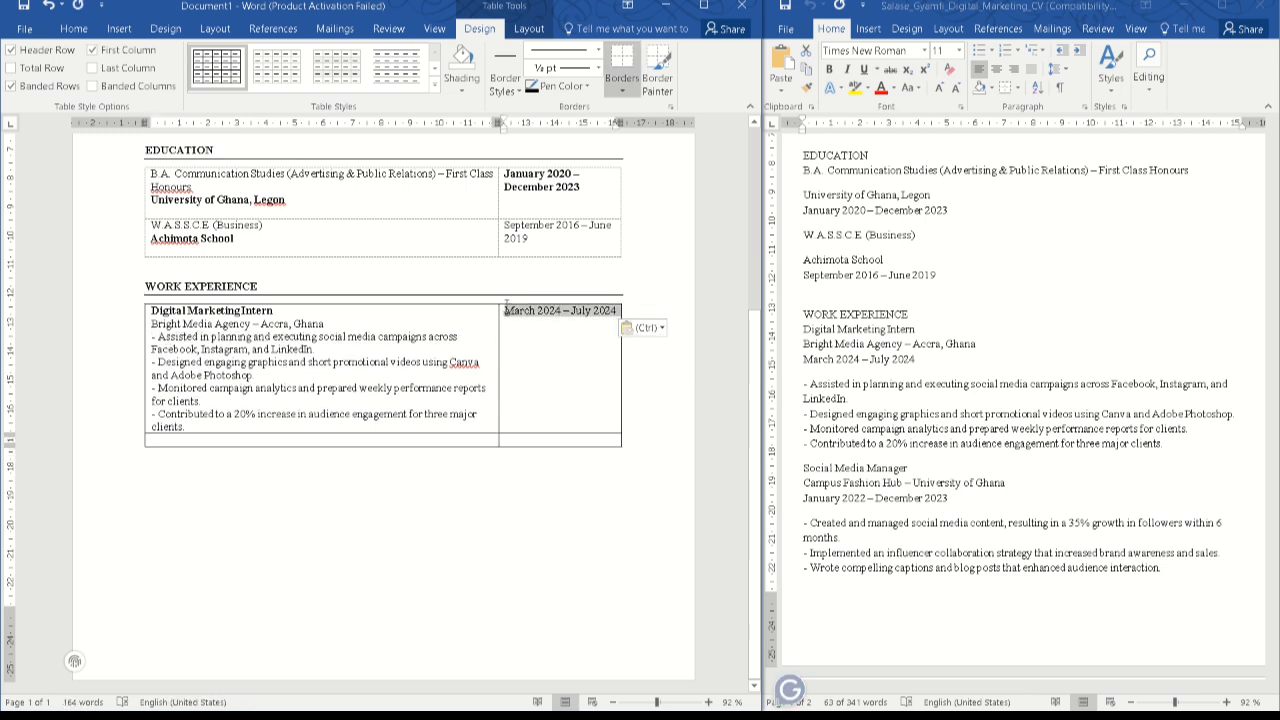
pyautogui.hotkey('ctrl', 'b')
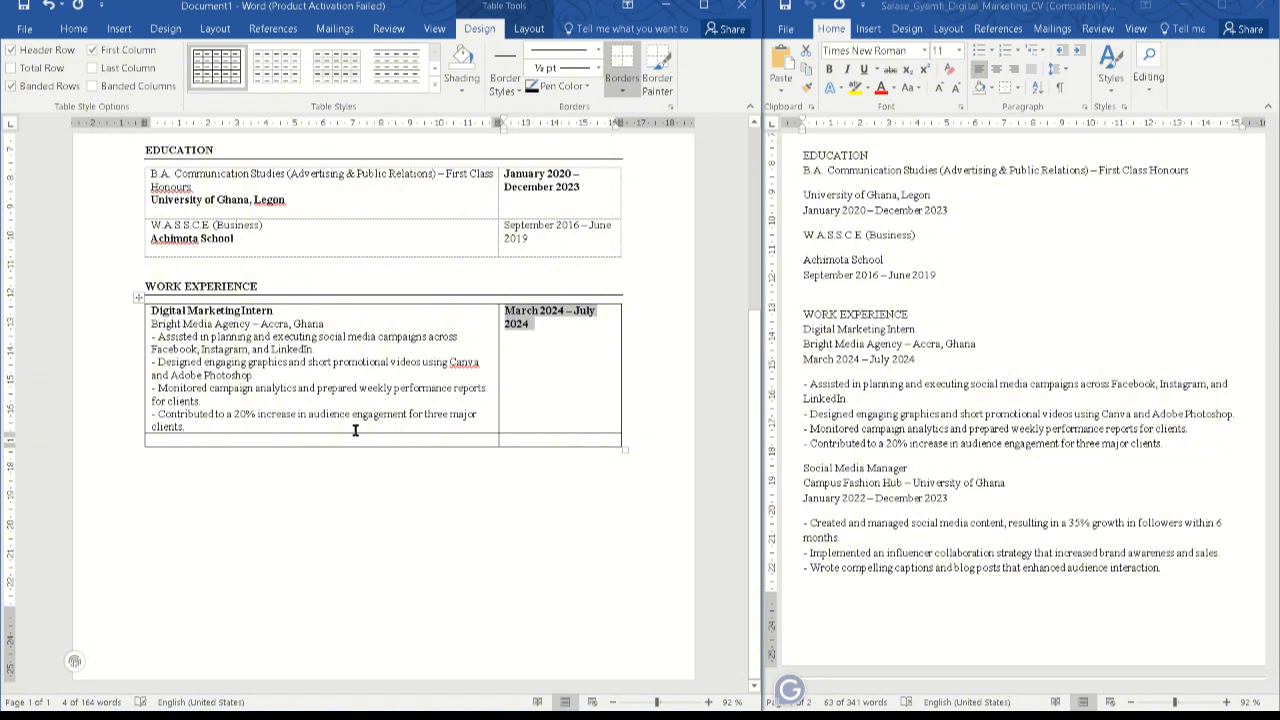
# Replace the dash before the intern duty starting "Assisted in planning" with a round bullet
pyautogui.click(355, 430)
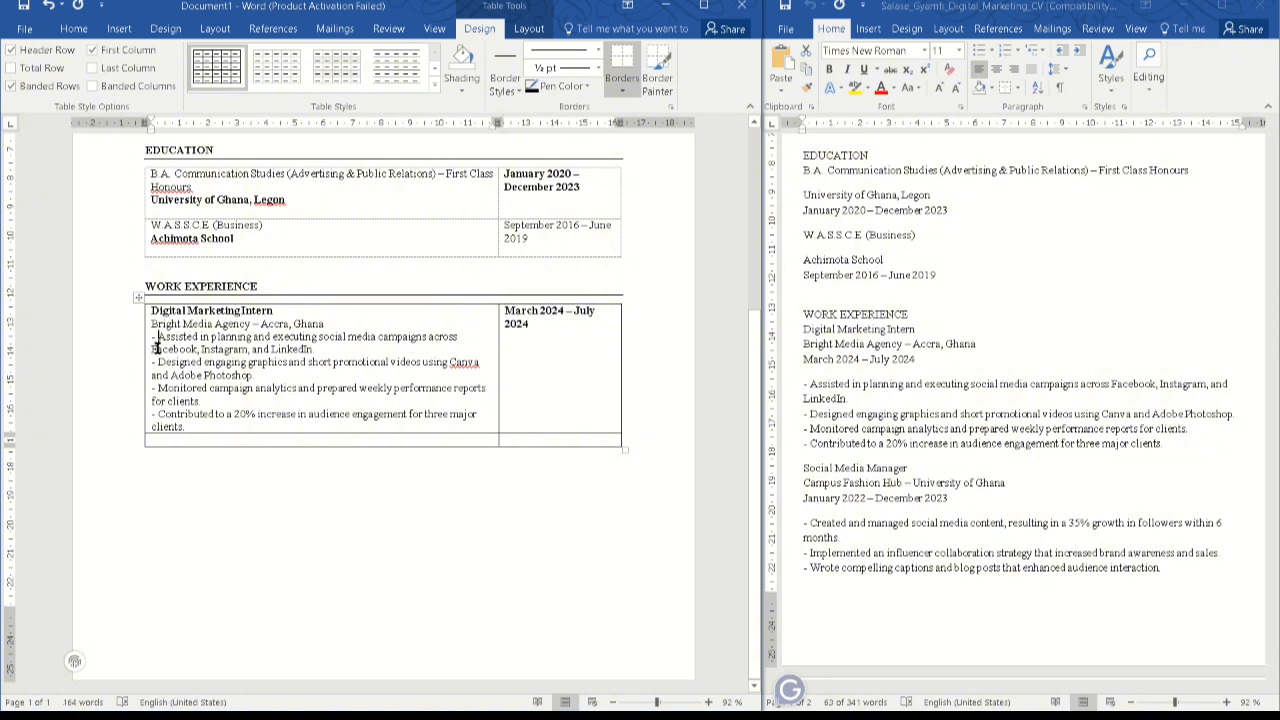
pyautogui.press('BackSpace')
pyautogui.press('BackSpace')
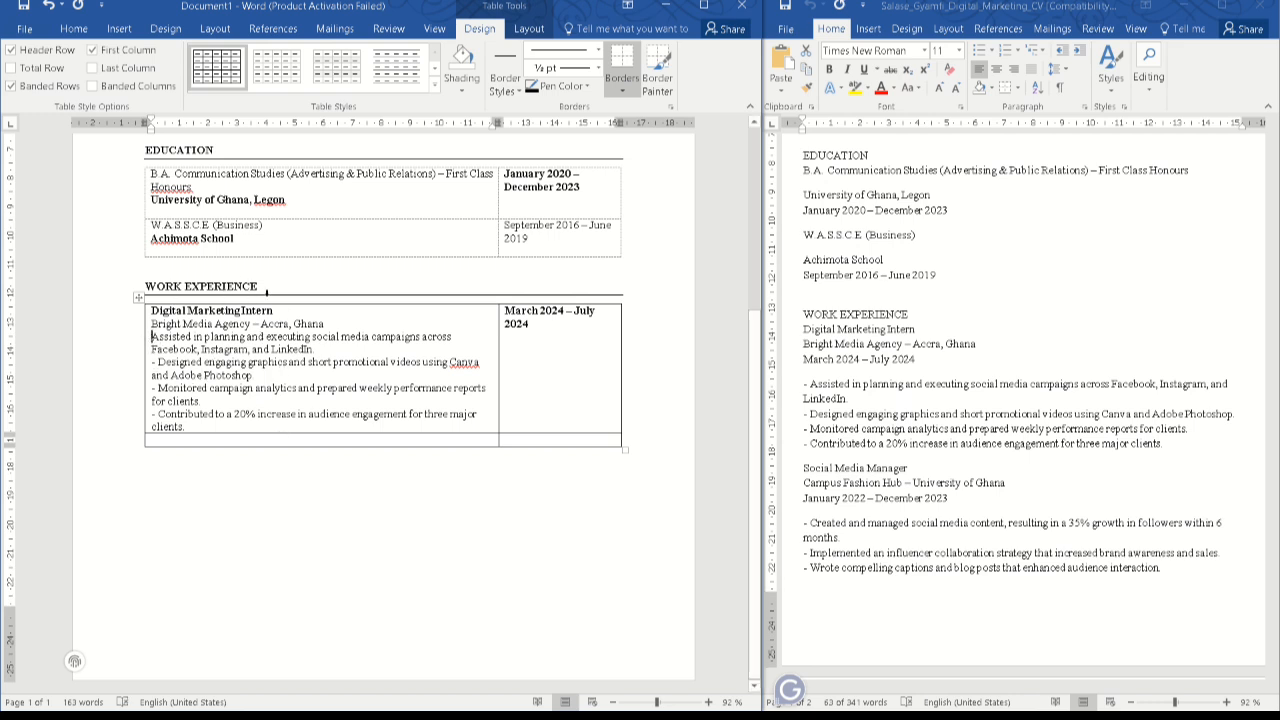
pyautogui.click(120, 30)
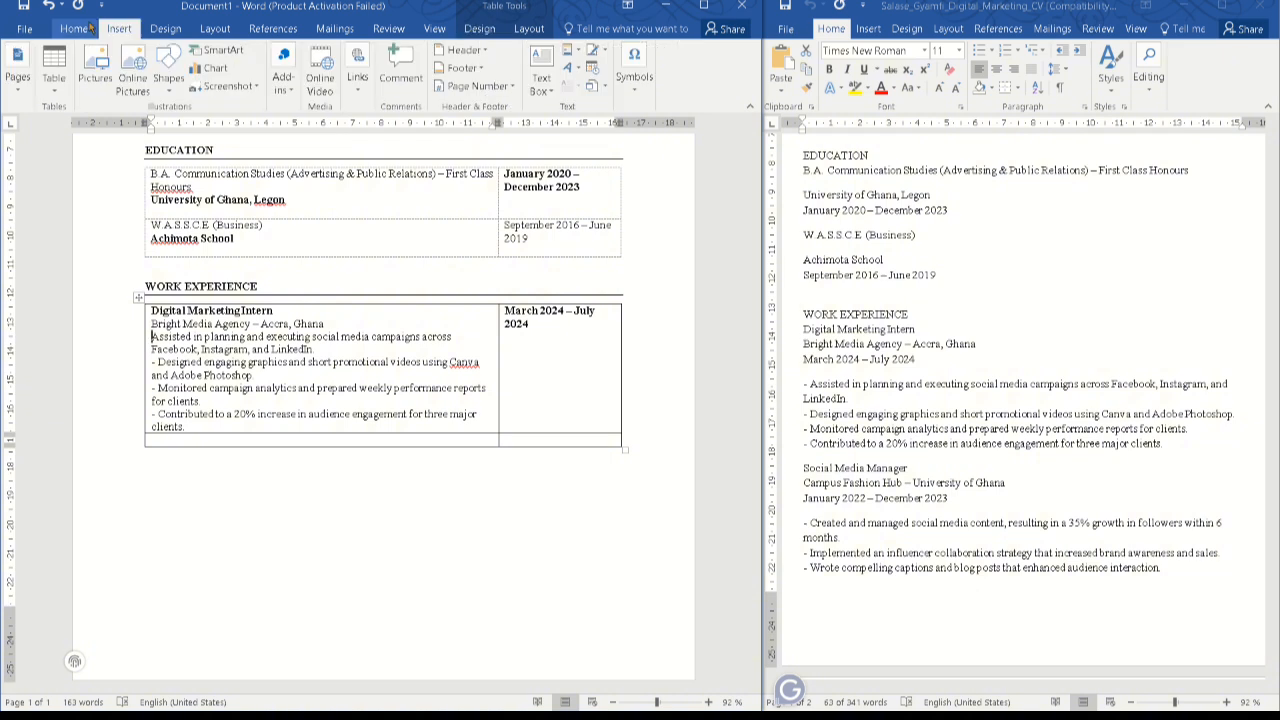
pyautogui.click(76, 29)
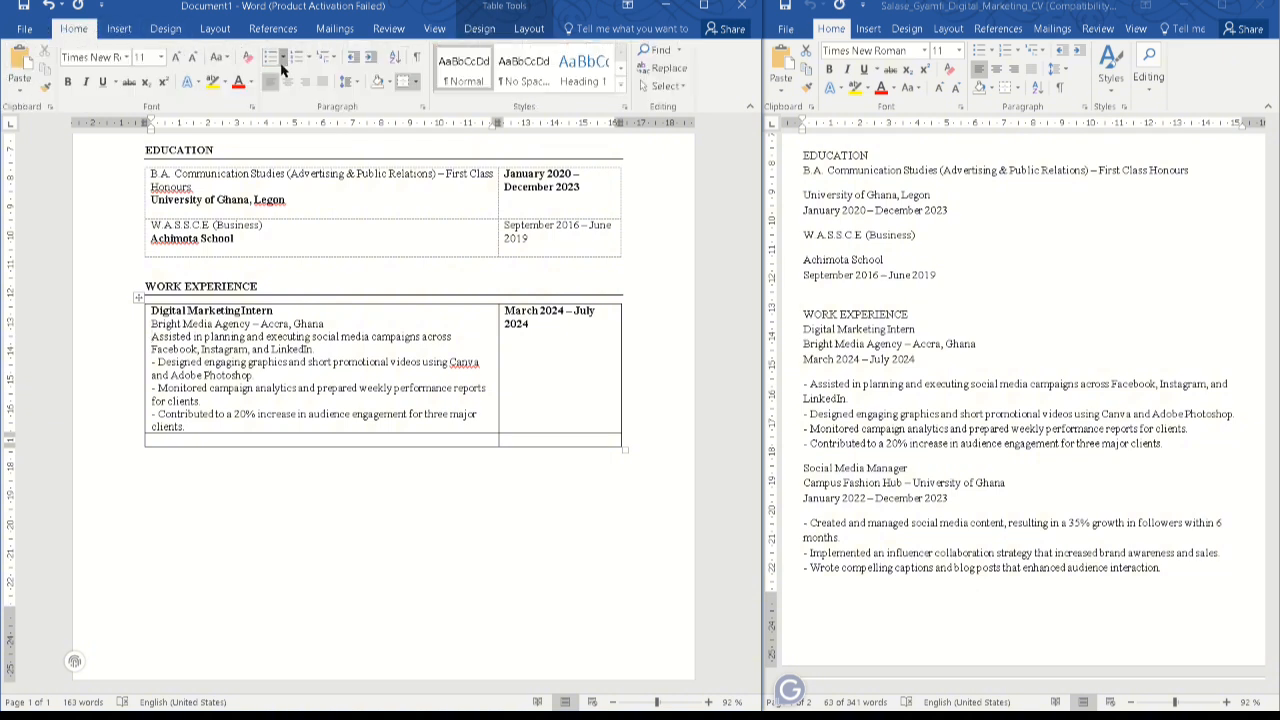
pyautogui.click(283, 60)
pyautogui.click(318, 108)
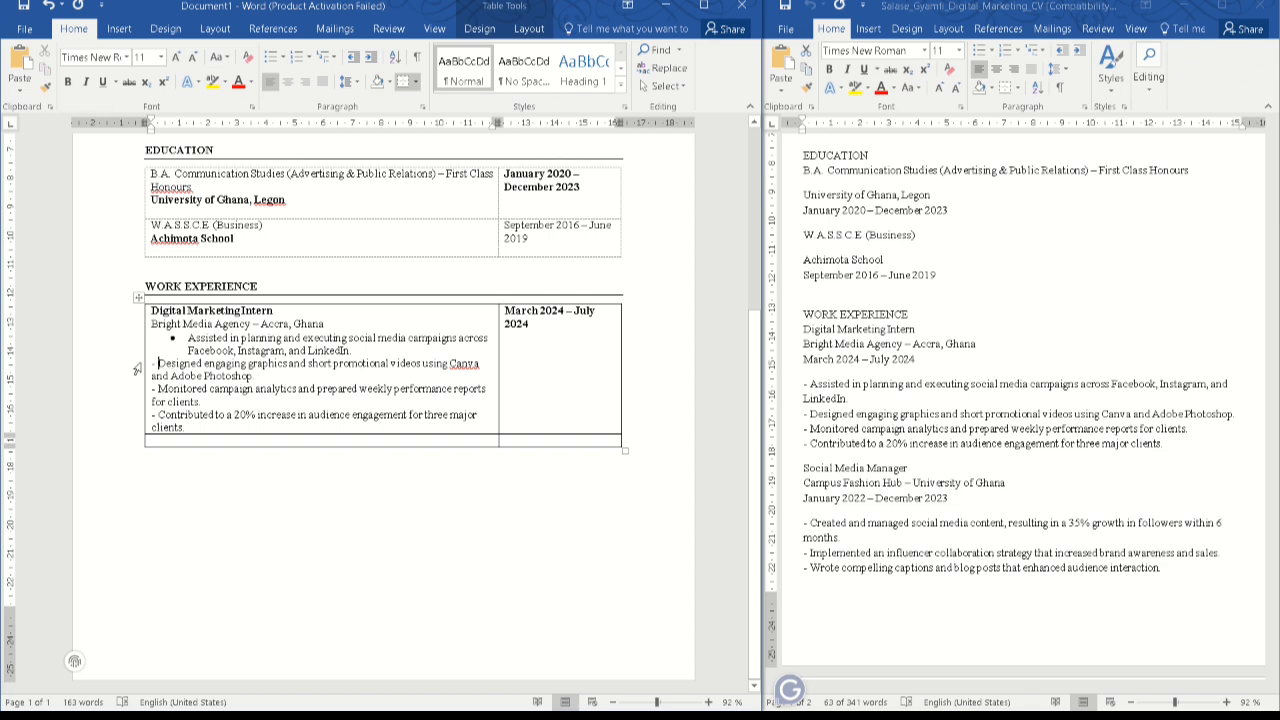
# Remove the dashes from the other three Digital Marketing Intern duties and format those duties as a bulleted list
pyautogui.press('BackSpace')
pyautogui.press('BackSpace')
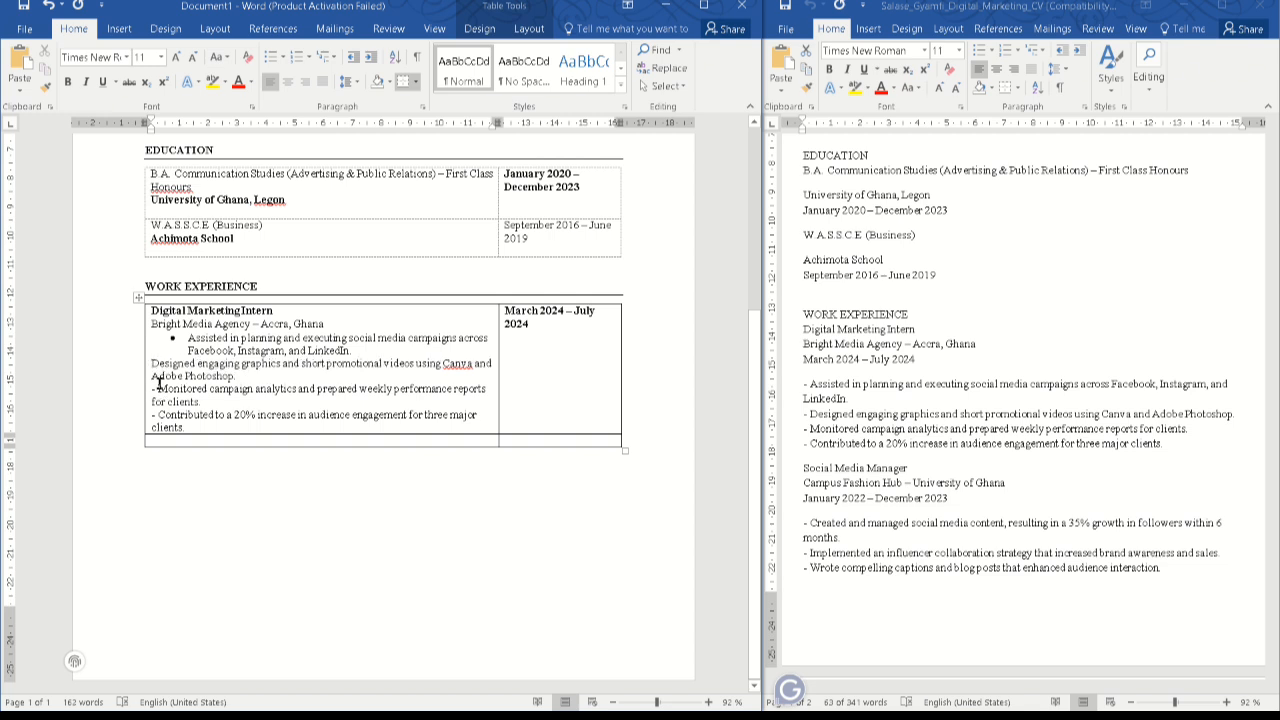
pyautogui.press('BackSpace')
pyautogui.press('BackSpace')
pyautogui.click(157, 415)
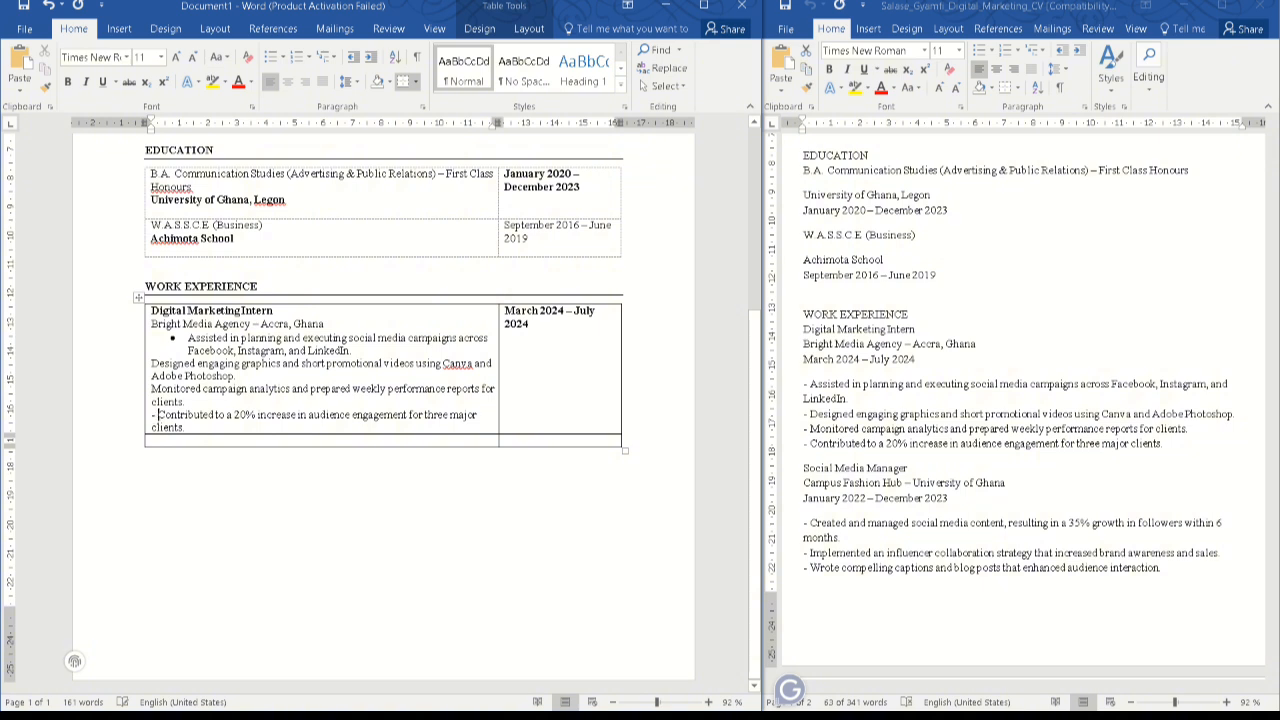
pyautogui.press('BackSpace')
pyautogui.press('BackSpace')
pyautogui.moveTo(152, 367); pyautogui.dragTo(186, 428)
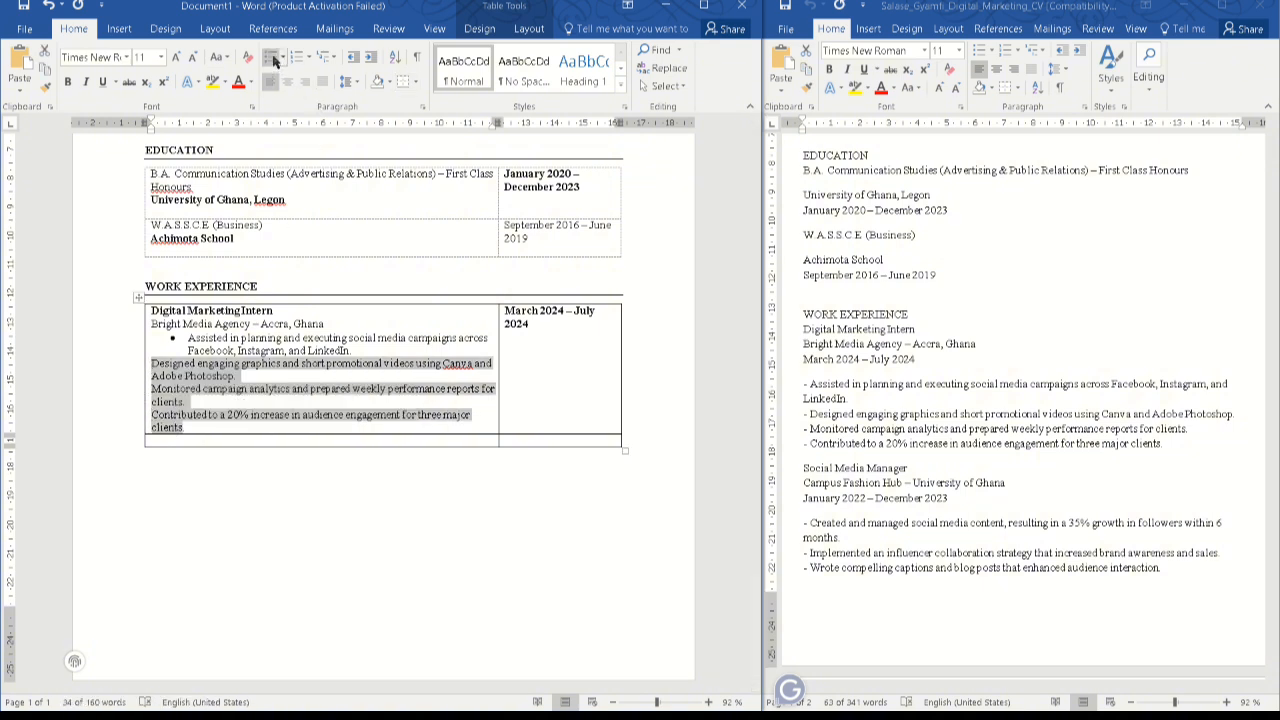
pyautogui.click(270, 56)
pyautogui.click(252, 407)
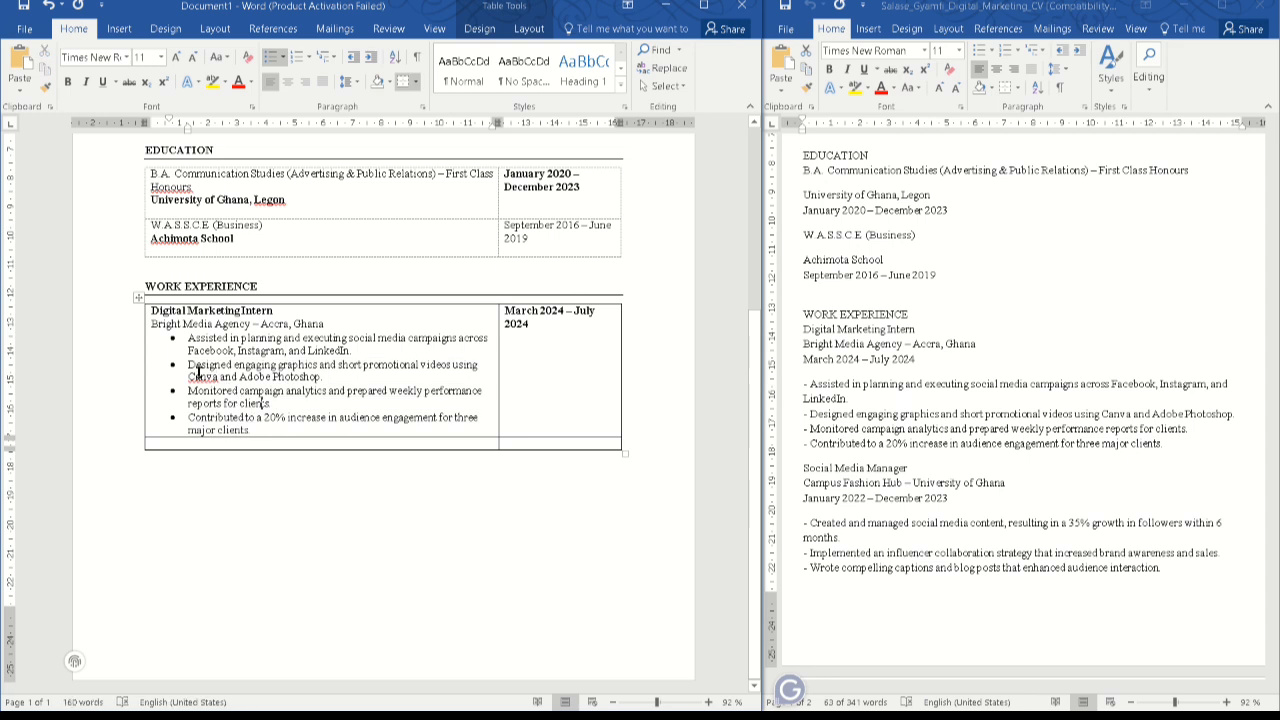
# Copy the Social Media Manager entry from the CV and paste it as text only into the first cell of the work experience table's second row
pyautogui.click(290, 443)
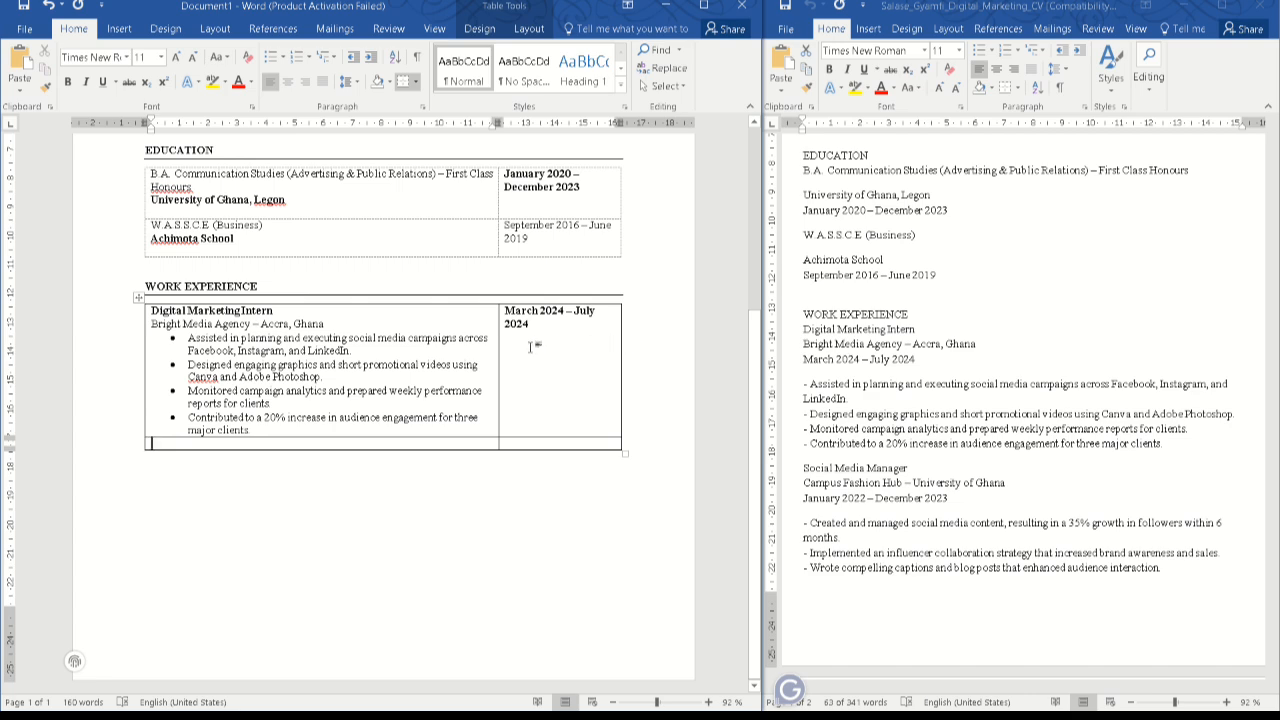
pyautogui.scroll(3, 566, 350)
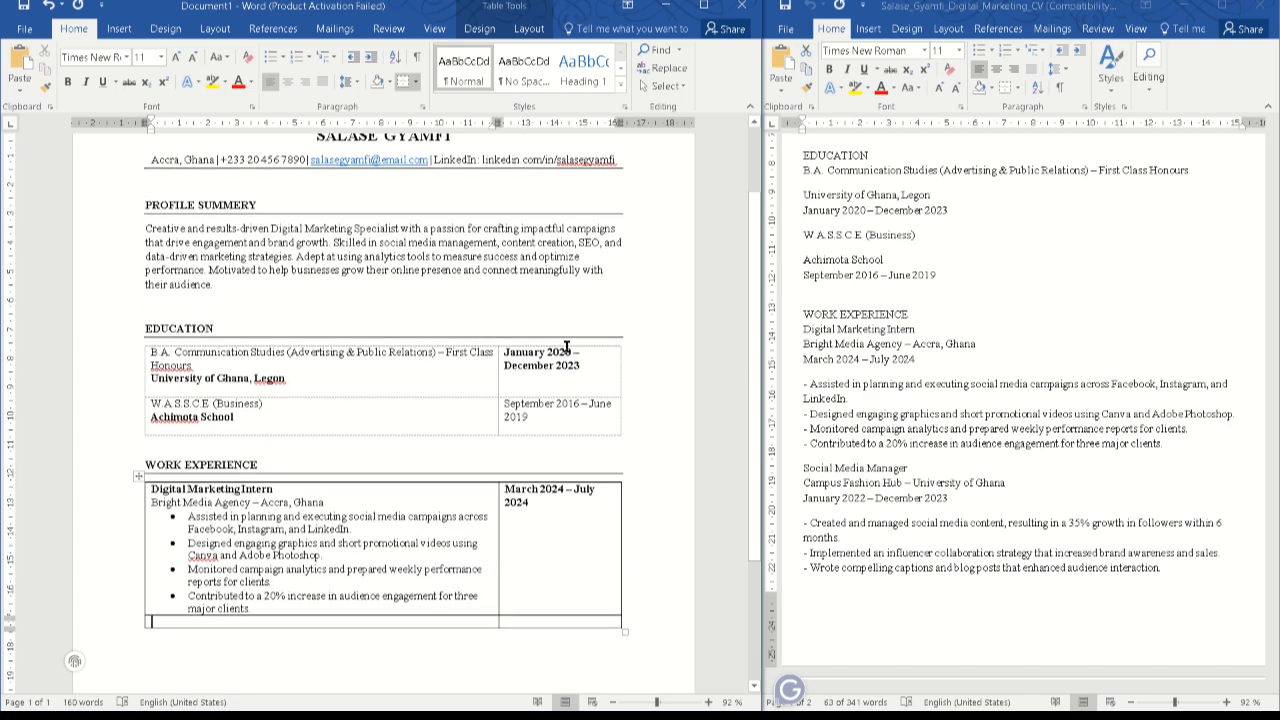
pyautogui.scroll(-3, 566, 350)
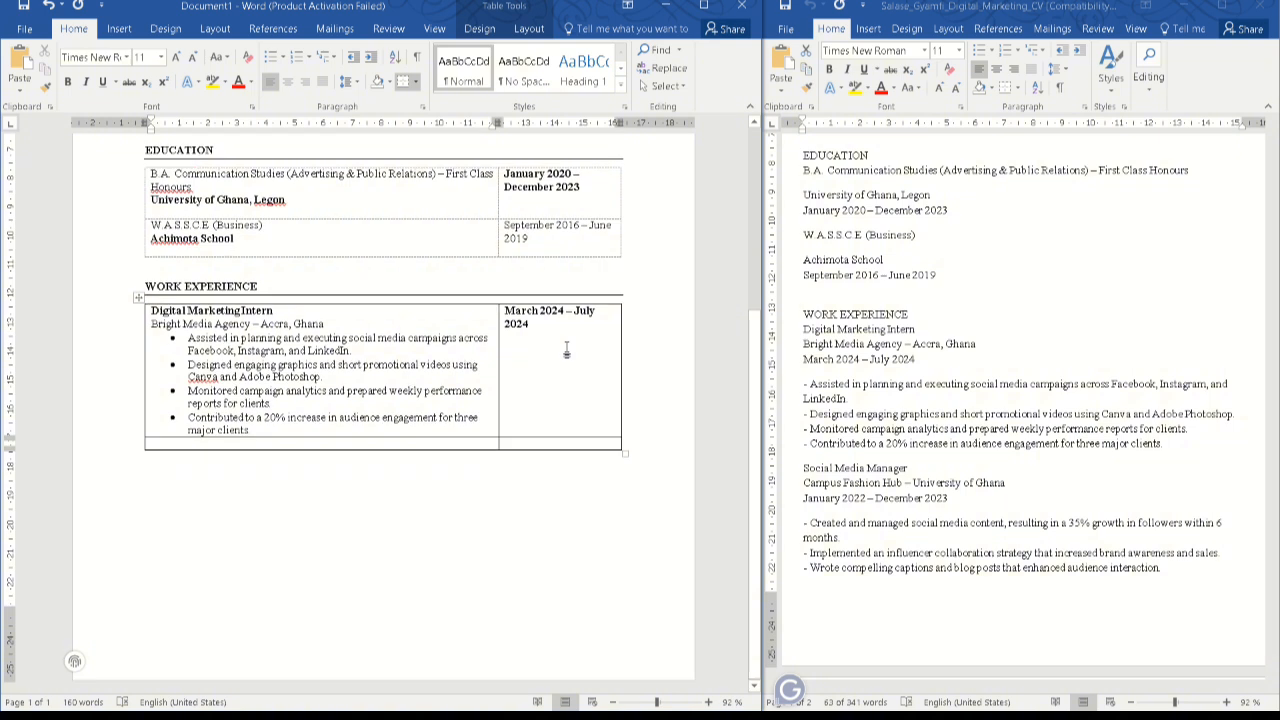
pyautogui.moveTo(803, 322); pyautogui.dragTo(880, 455)
pyautogui.scroll(-2, 880, 443)
pyautogui.scroll(-1, 880, 443)
pyautogui.click(826, 378)
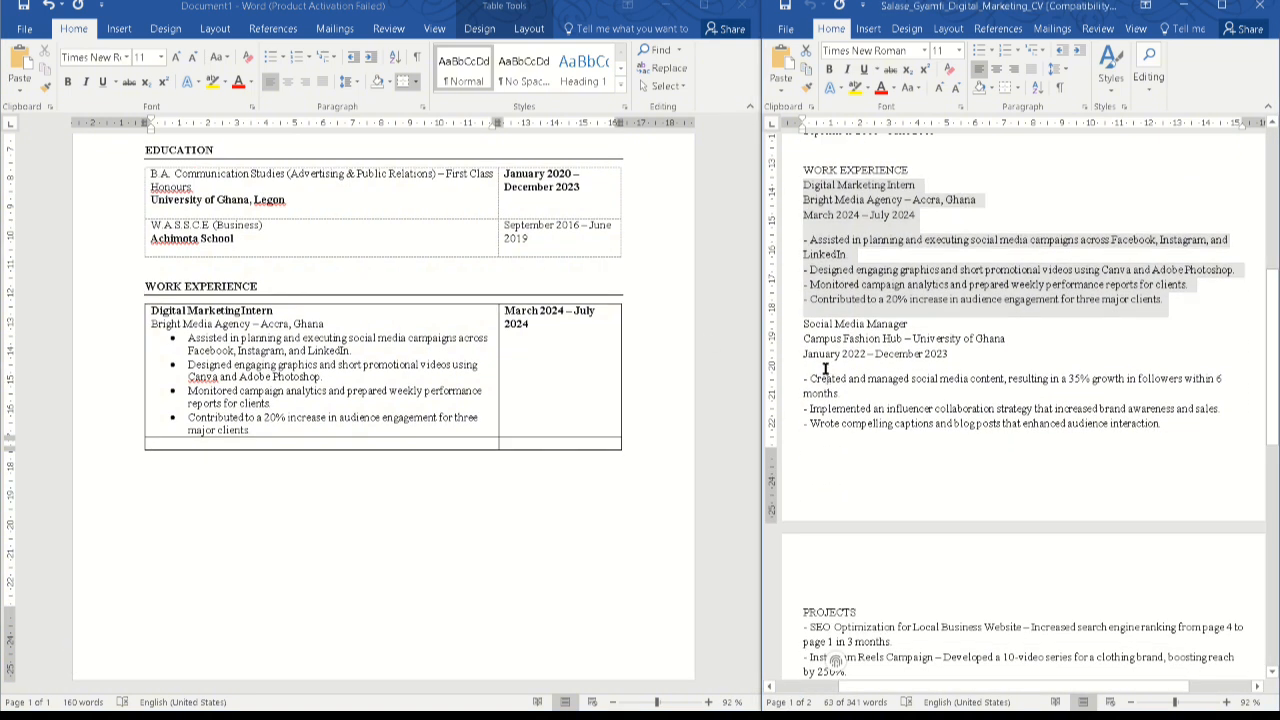
pyautogui.moveTo(803, 323); pyautogui.dragTo(1153, 459)
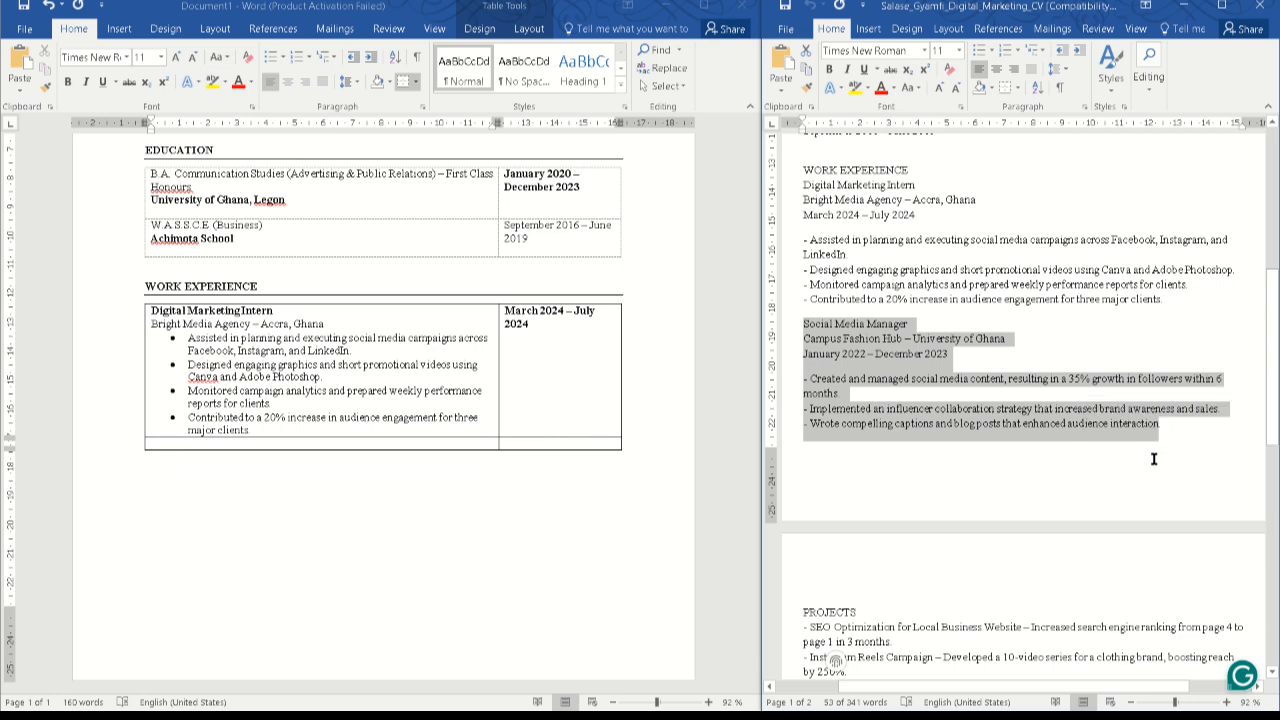
pyautogui.click(245, 445)
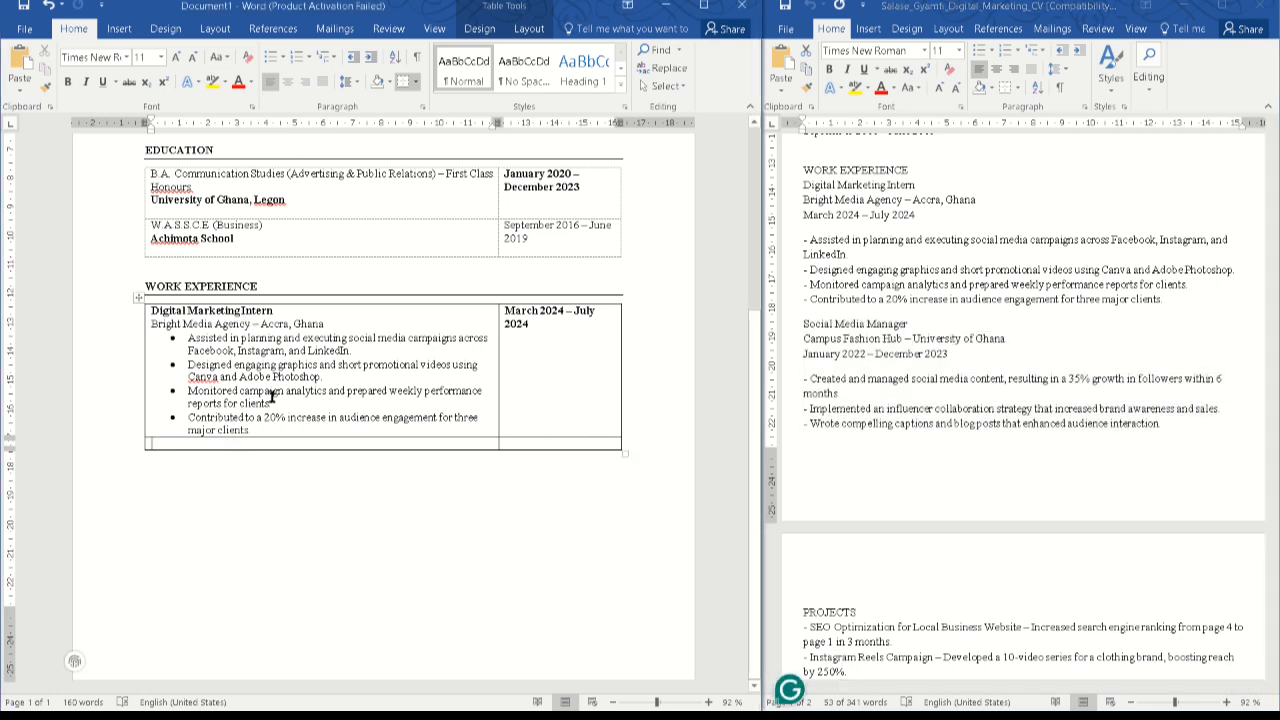
pyautogui.rightClick(199, 444)
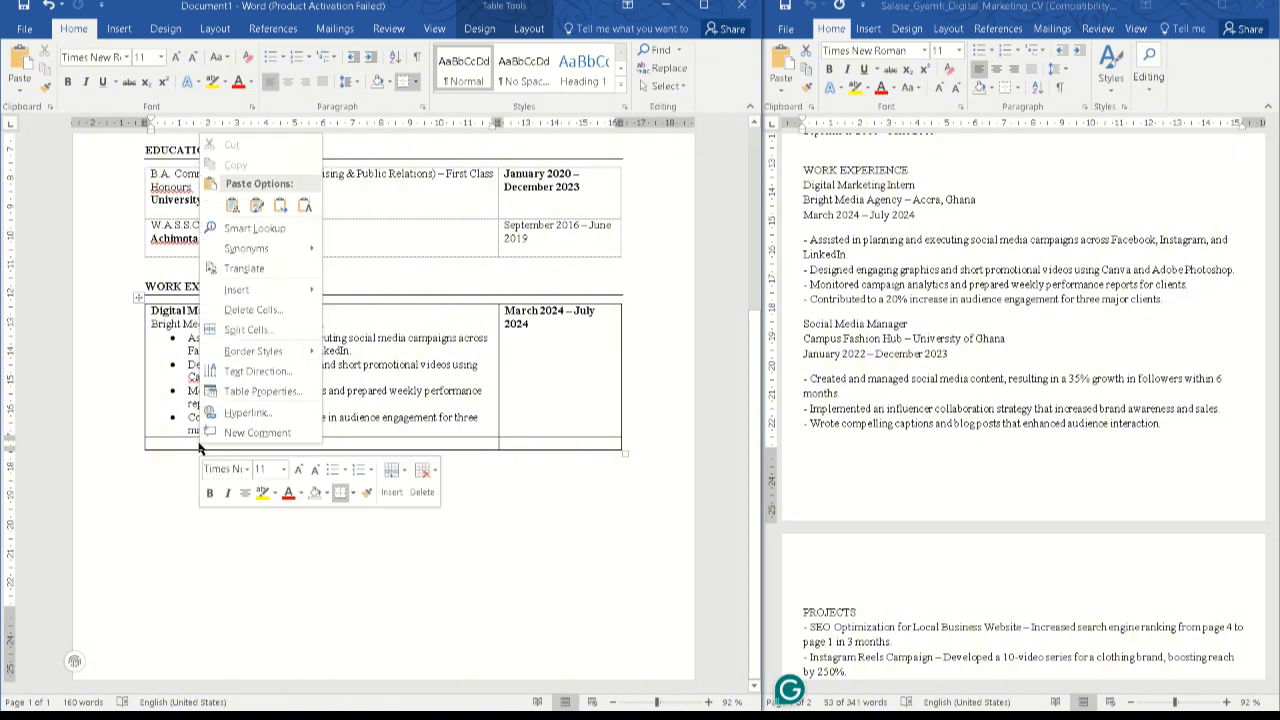
pyautogui.click(304, 208)
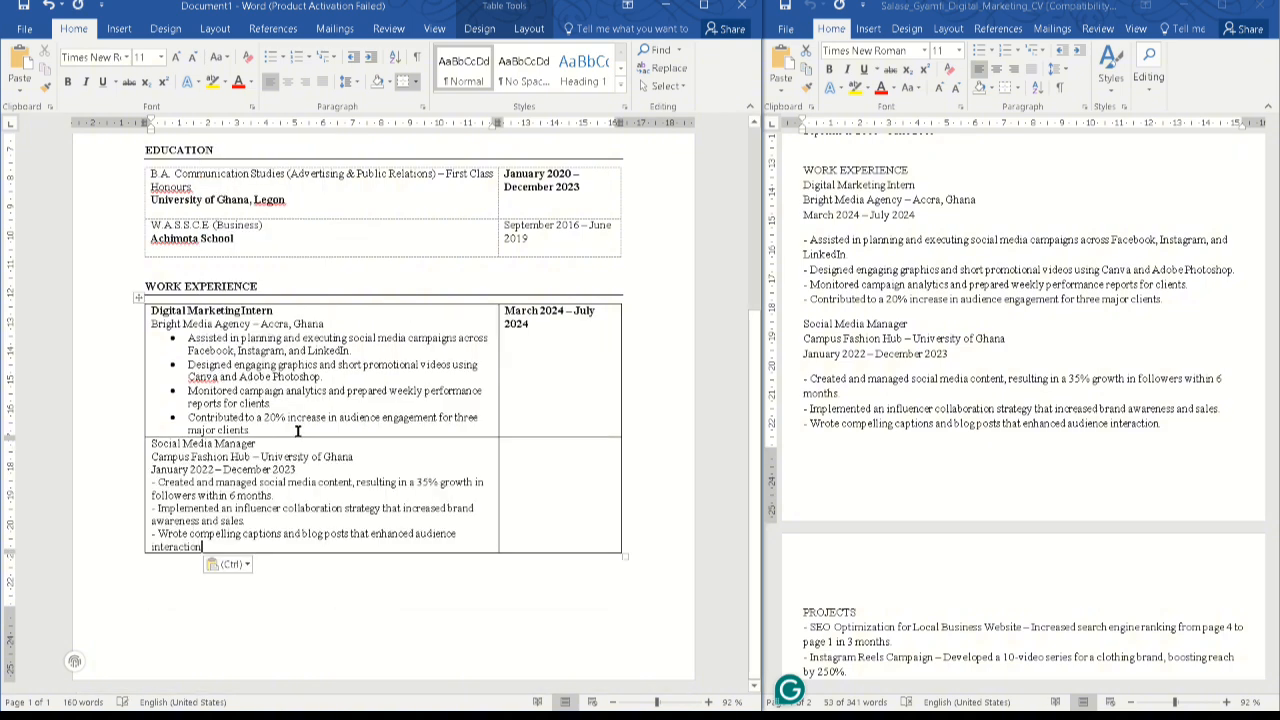
# Make the Social Media Manager title bold and move January 2022 – December 2023 in bold into that row's second column
pyautogui.moveTo(256, 443); pyautogui.dragTo(143, 445)
pyautogui.hotkey('ctrl', 'b')
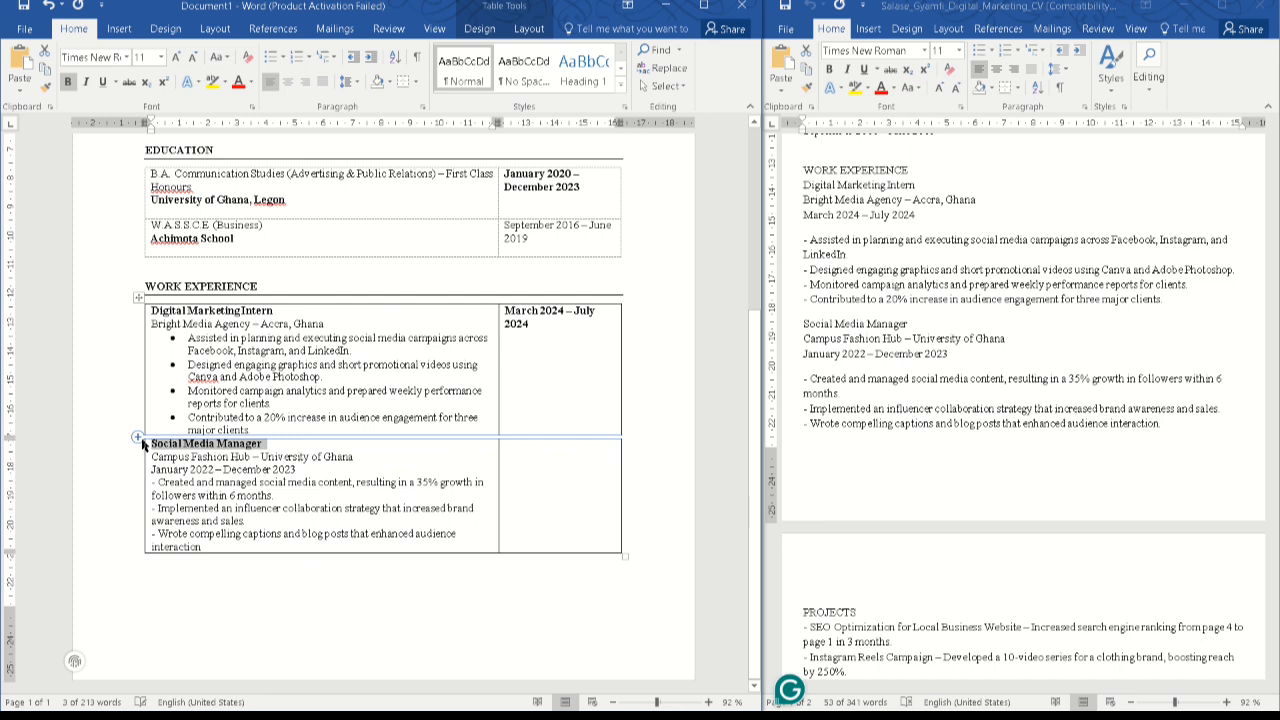
pyautogui.click(198, 482)
pyautogui.moveTo(297, 474); pyautogui.dragTo(508, 444)
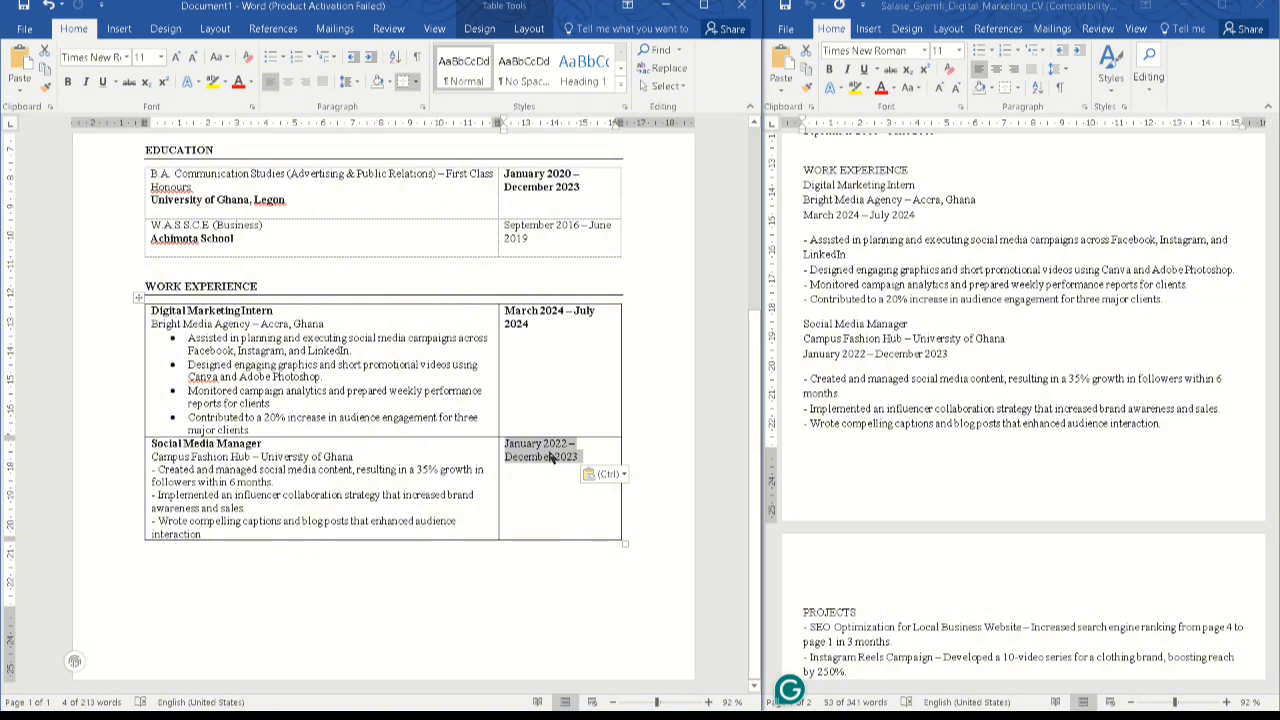
pyautogui.hotkey('ctrl', 'b')
# Remove the leading dashes from the three Social Media Manager duties in the work experience table
pyautogui.click(252, 520)
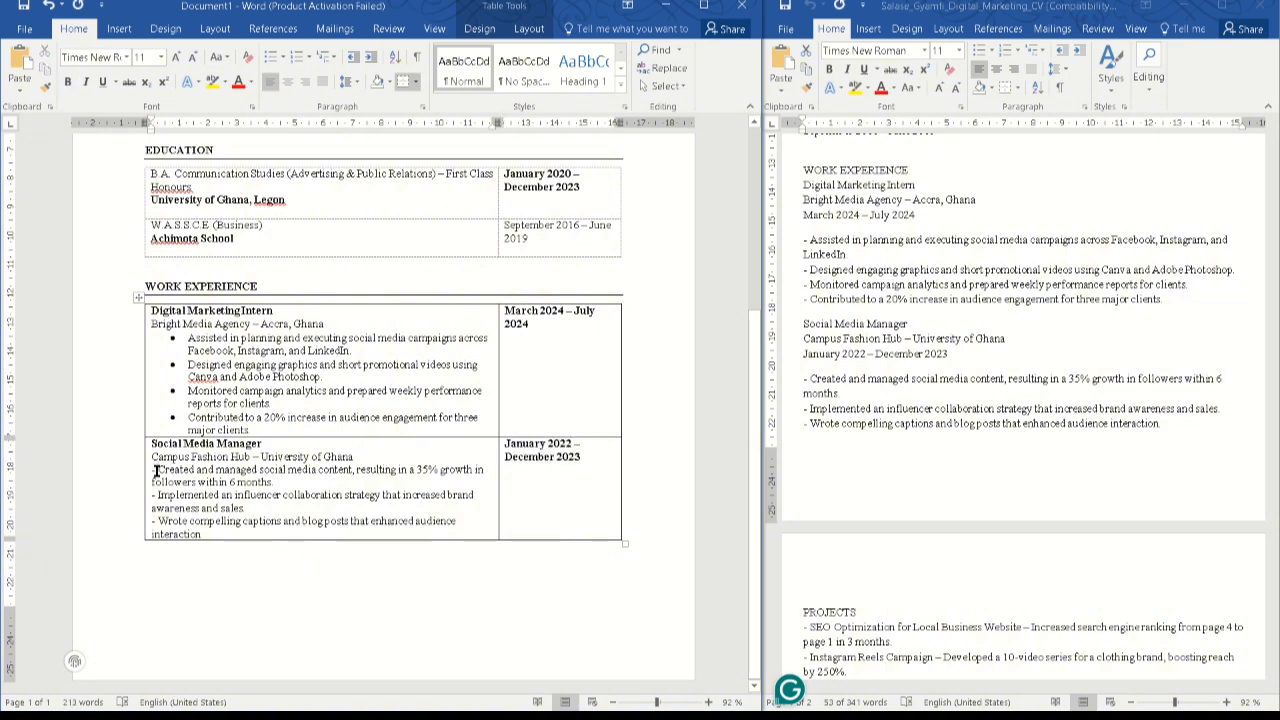
pyautogui.press('BackSpace')
pyautogui.press('BackSpace')
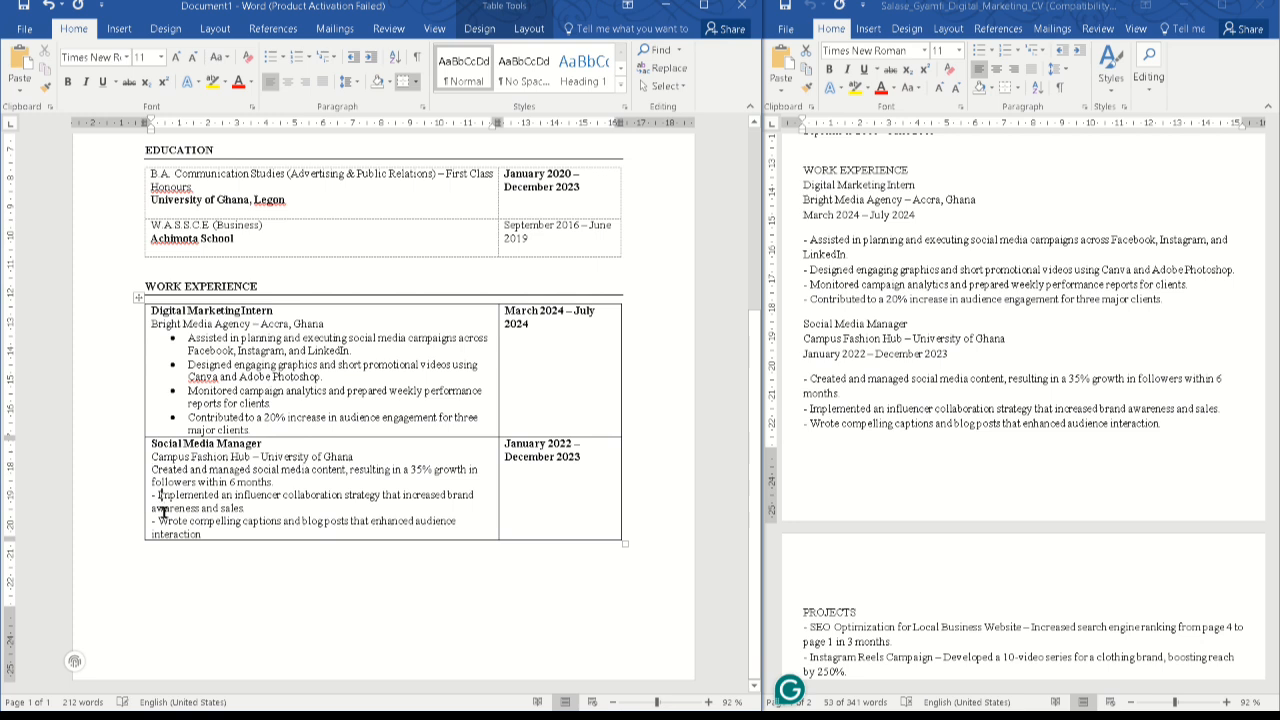
pyautogui.click(159, 496)
pyautogui.press('BackSpace')
pyautogui.press('BackSpace')
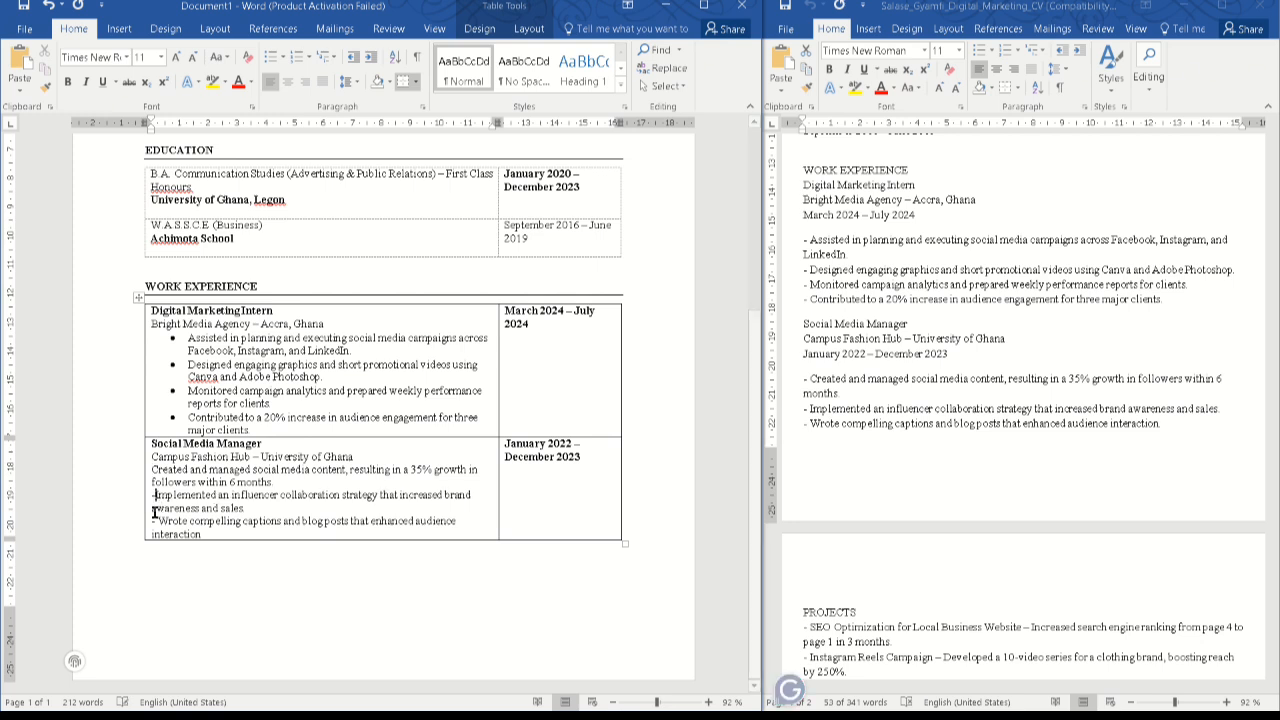
pyautogui.click(159, 521)
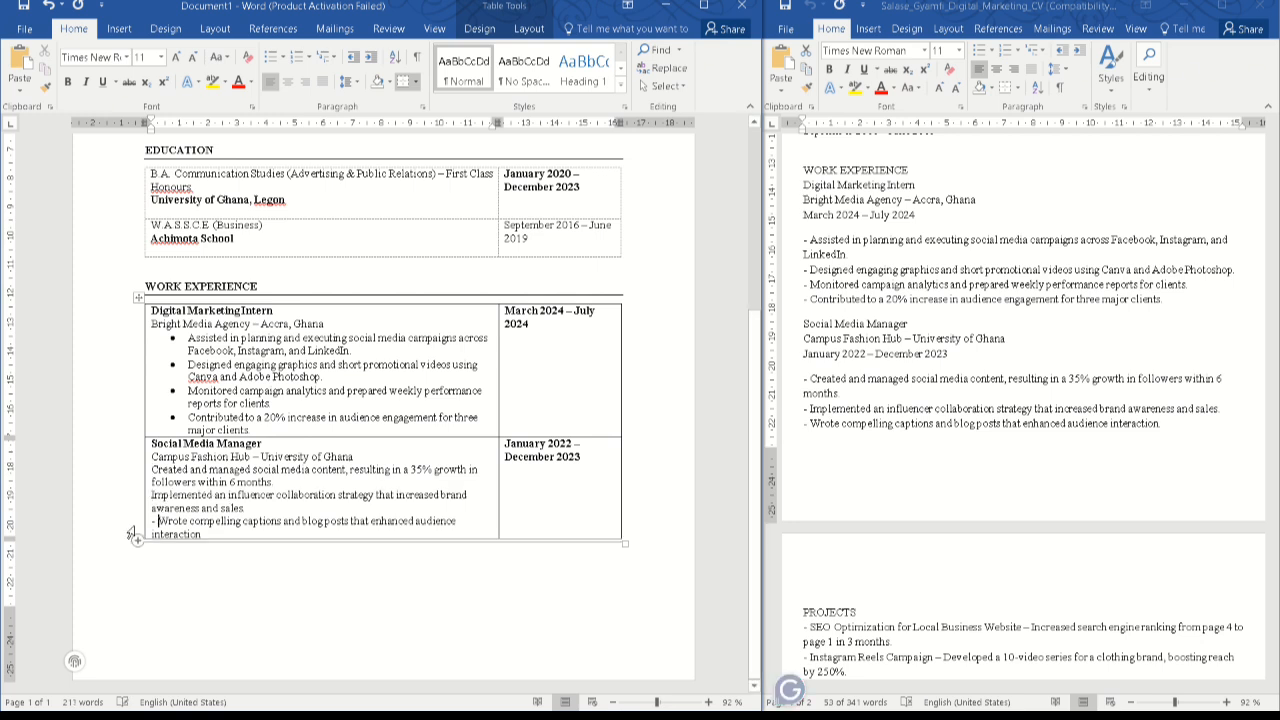
pyautogui.press('BackSpace')
pyautogui.press('BackSpace')
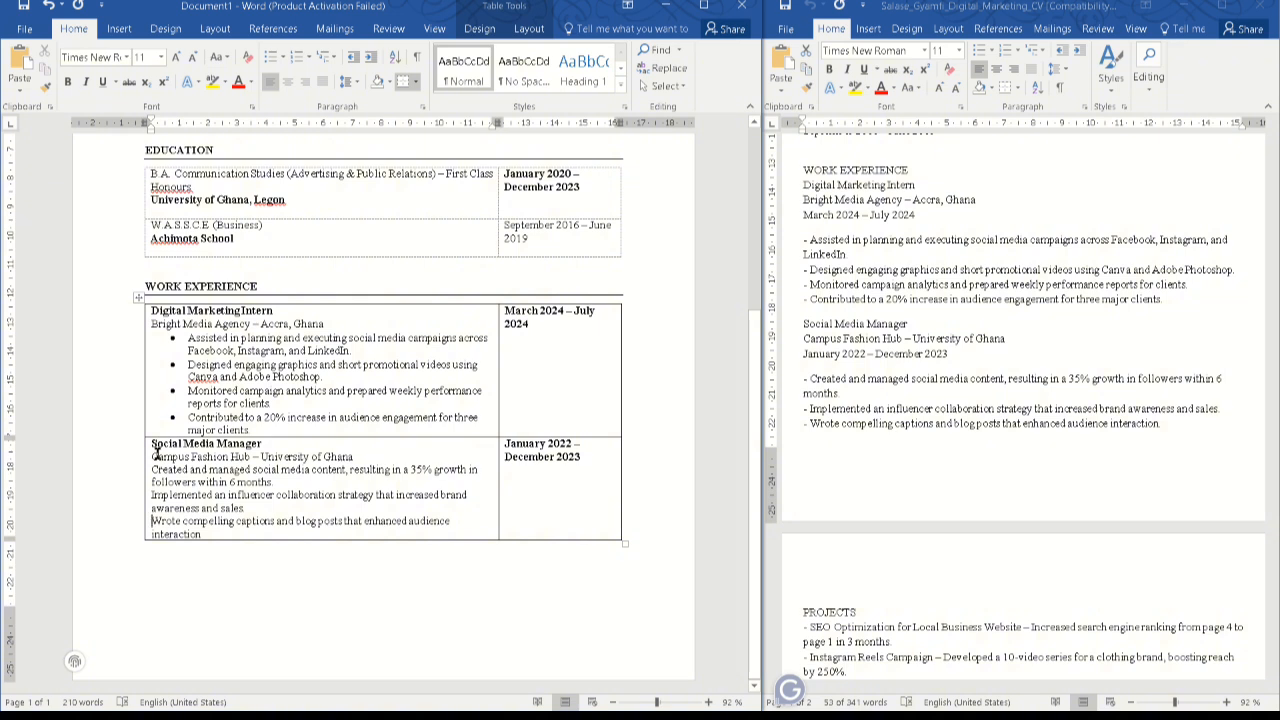
# Format the three Social Media Manager duties as a round-bulleted list
pyautogui.moveTo(154, 457); pyautogui.dragTo(206, 535)
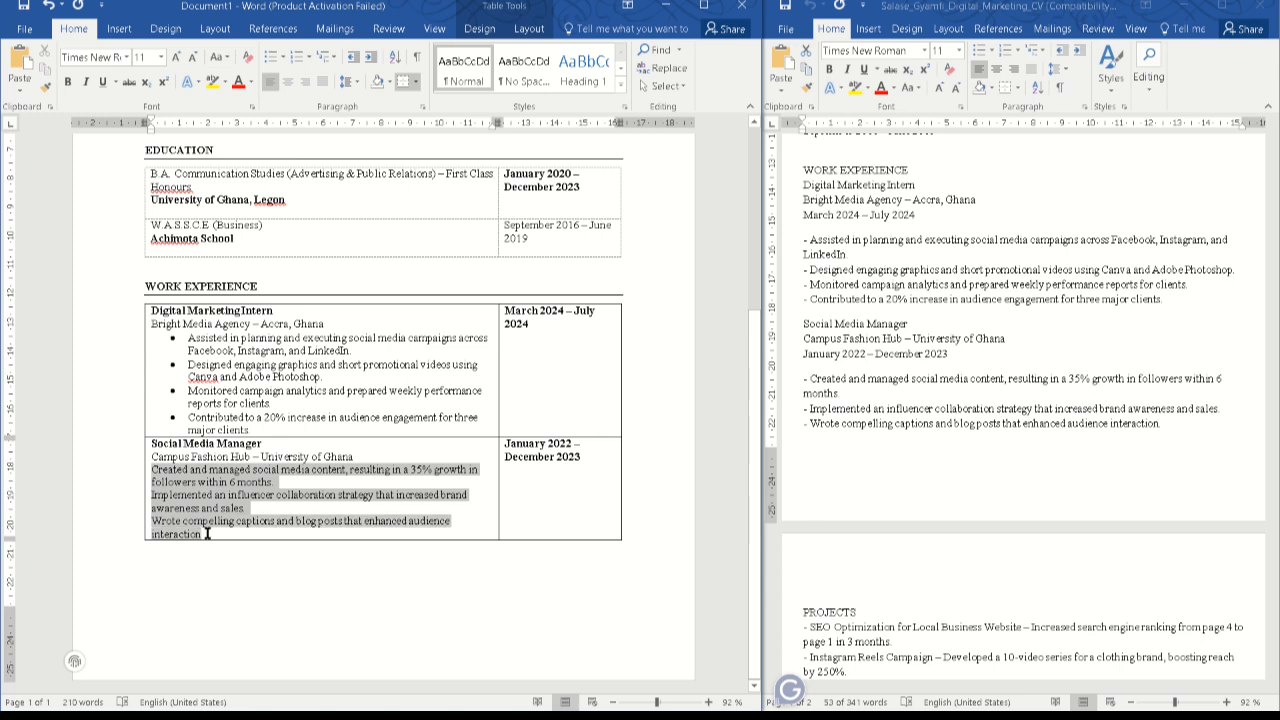
pyautogui.click(279, 58)
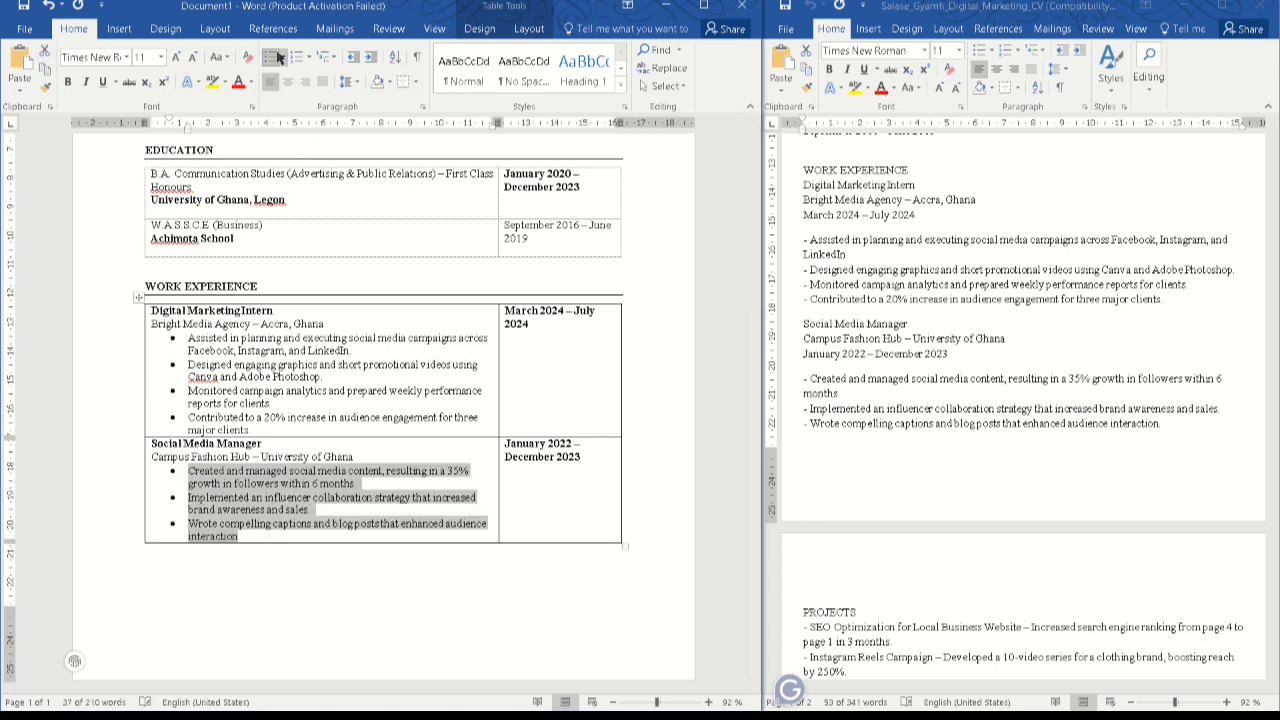
pyautogui.click(213, 459)
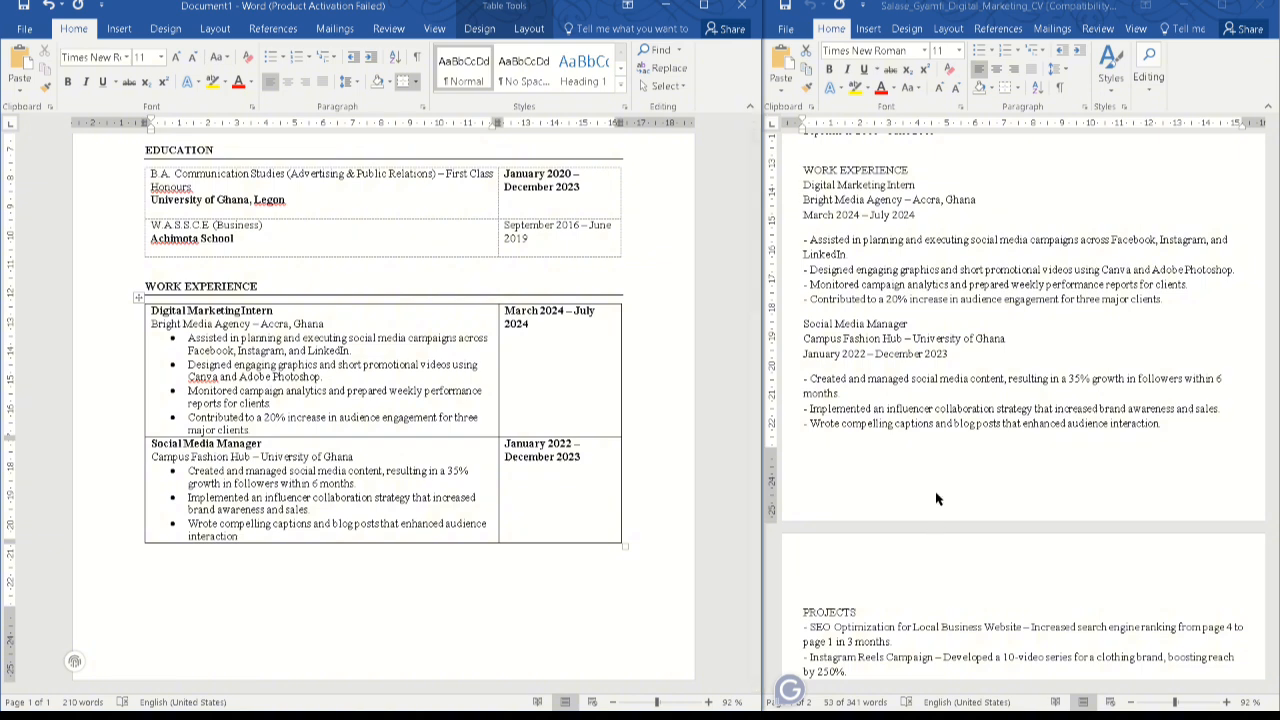
# Copy the PROJECTS heading from the source CV and paste it as text only below the work experience table
pyautogui.scroll(-6, 892, 480)
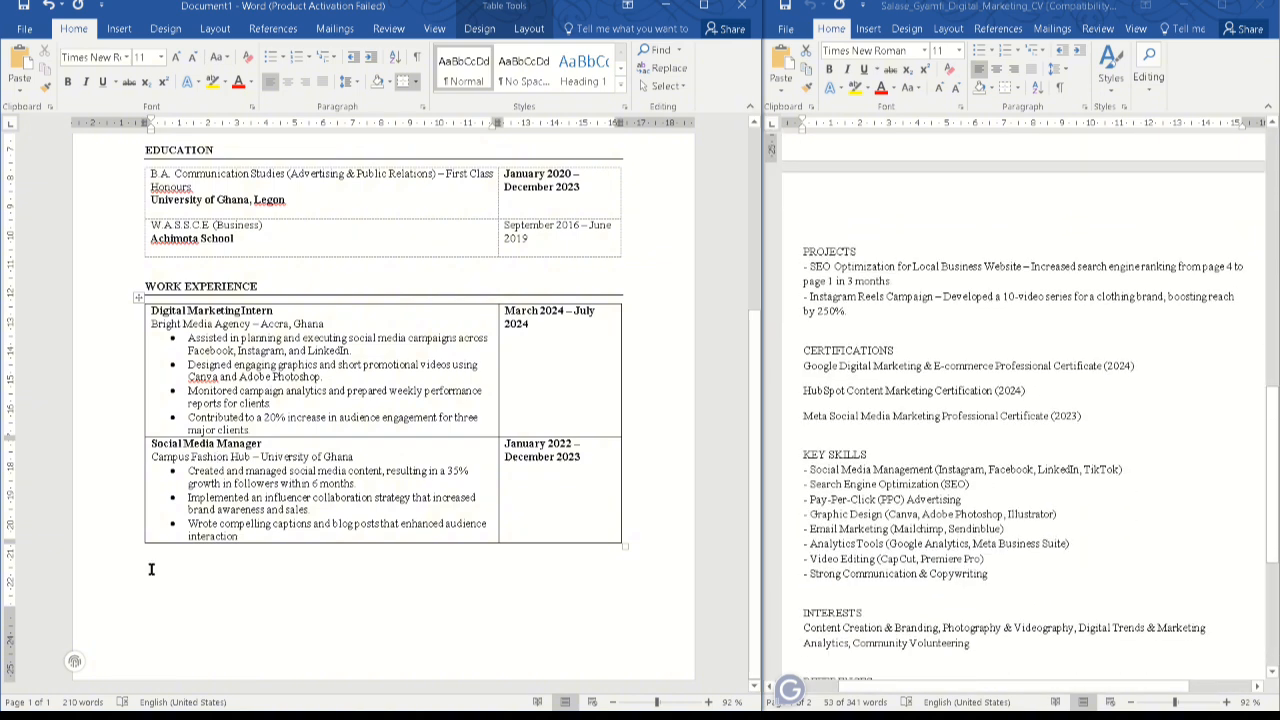
pyautogui.click(151, 569)
pyautogui.click(804, 311)
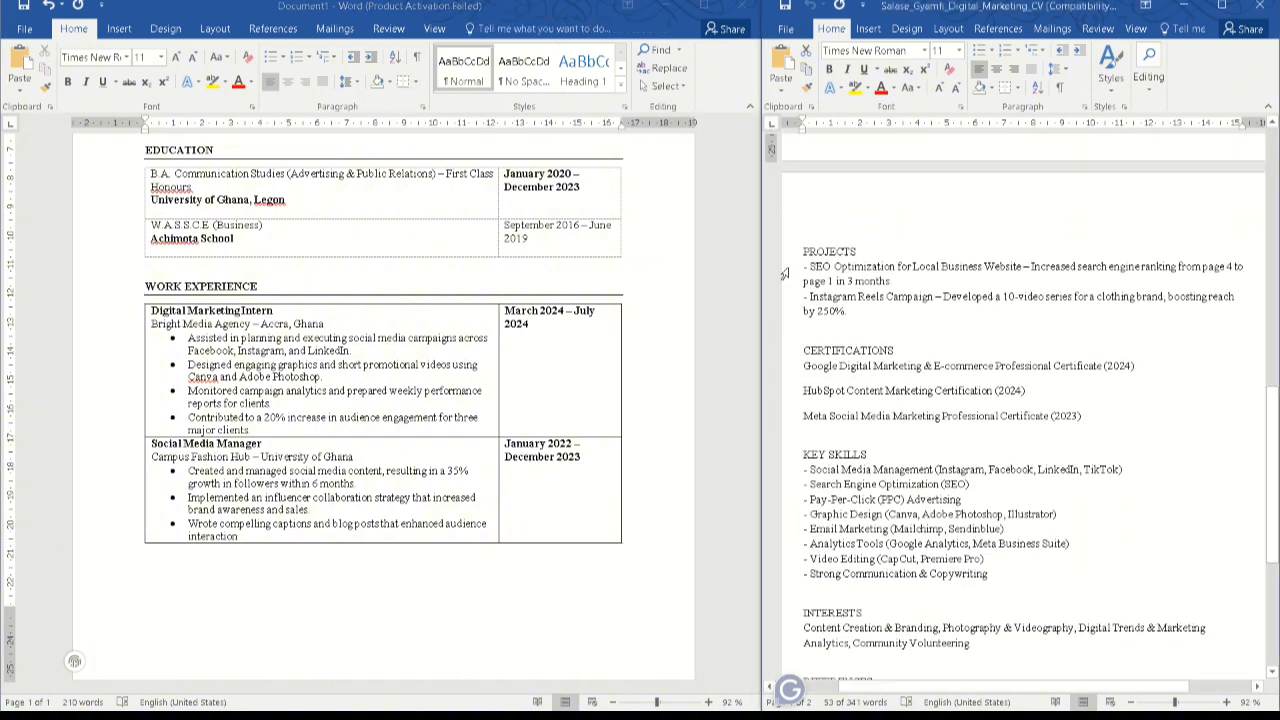
pyautogui.moveTo(803, 251); pyautogui.dragTo(852, 258)
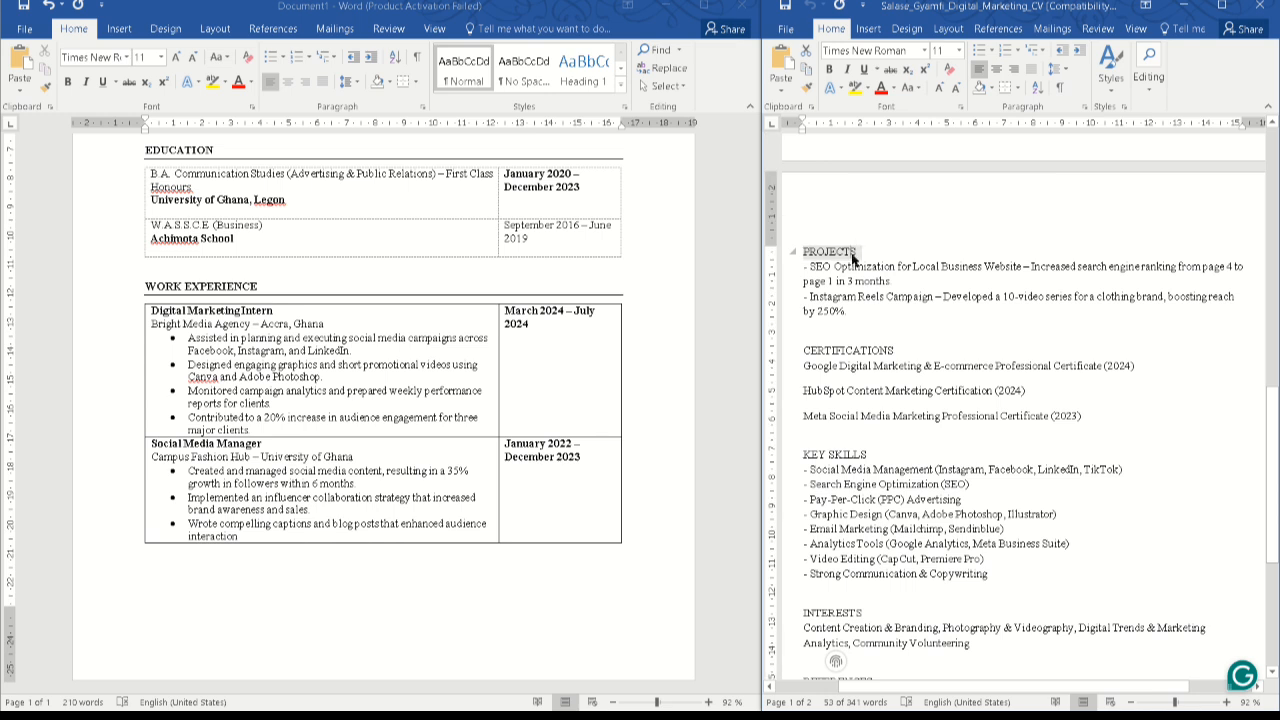
pyautogui.doubleClick(852, 258)
pyautogui.rightClick(852, 258)
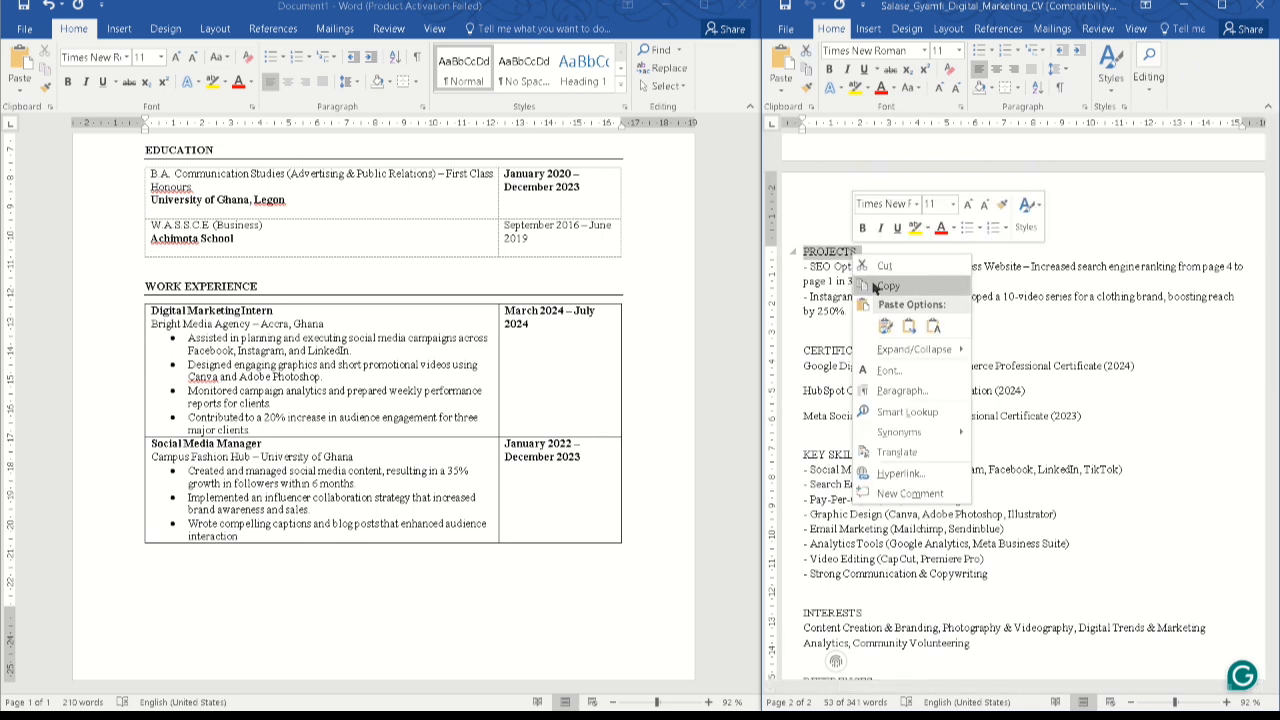
pyautogui.click(874, 287)
pyautogui.click(146, 570)
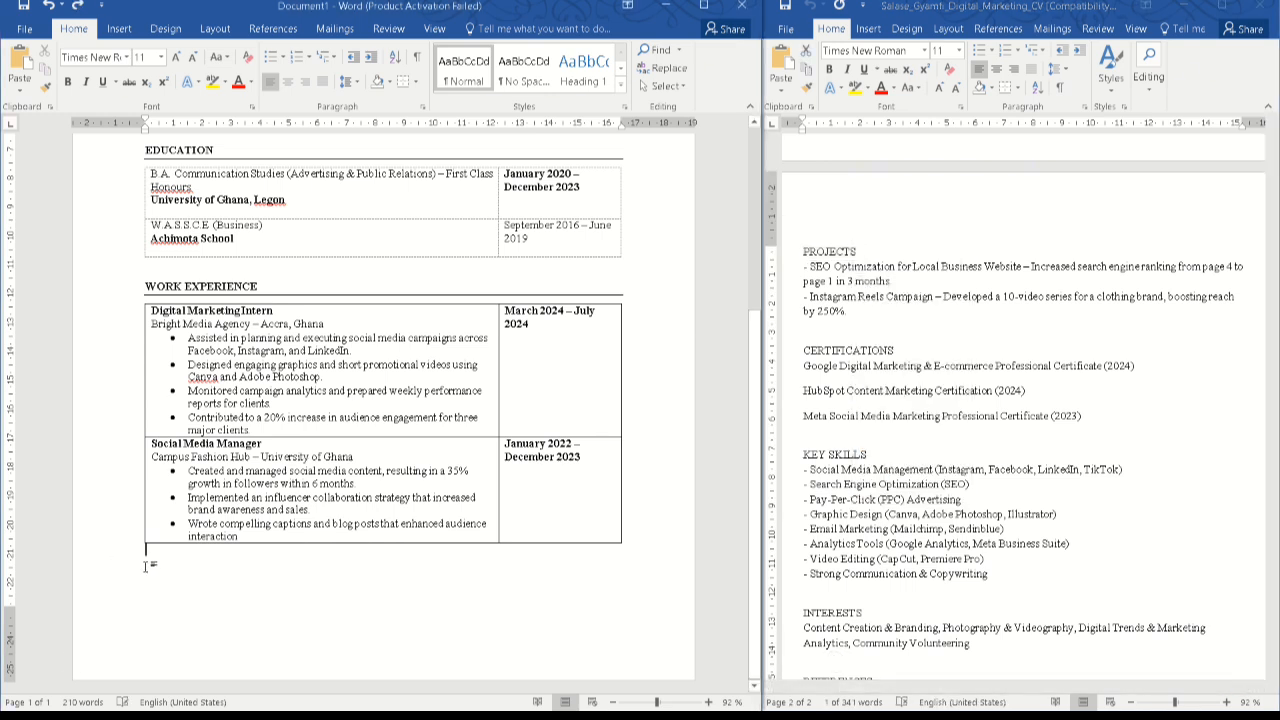
pyautogui.rightClick(146, 567)
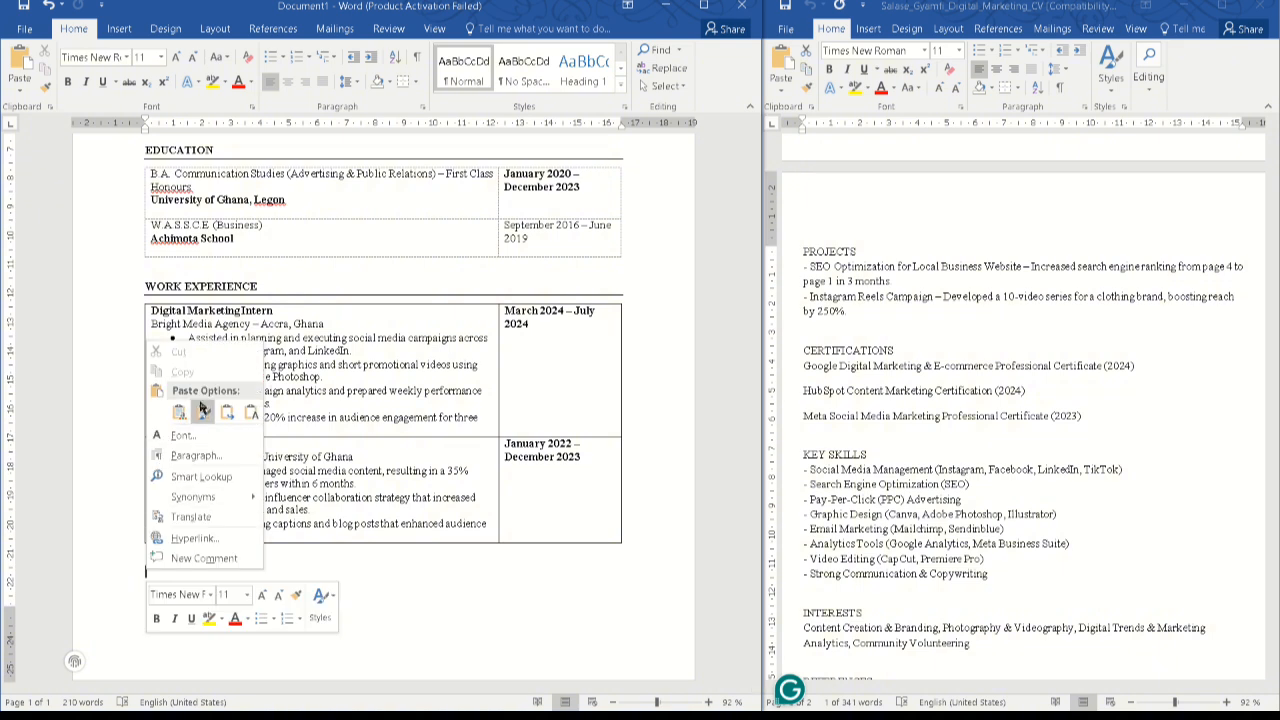
pyautogui.click(250, 412)
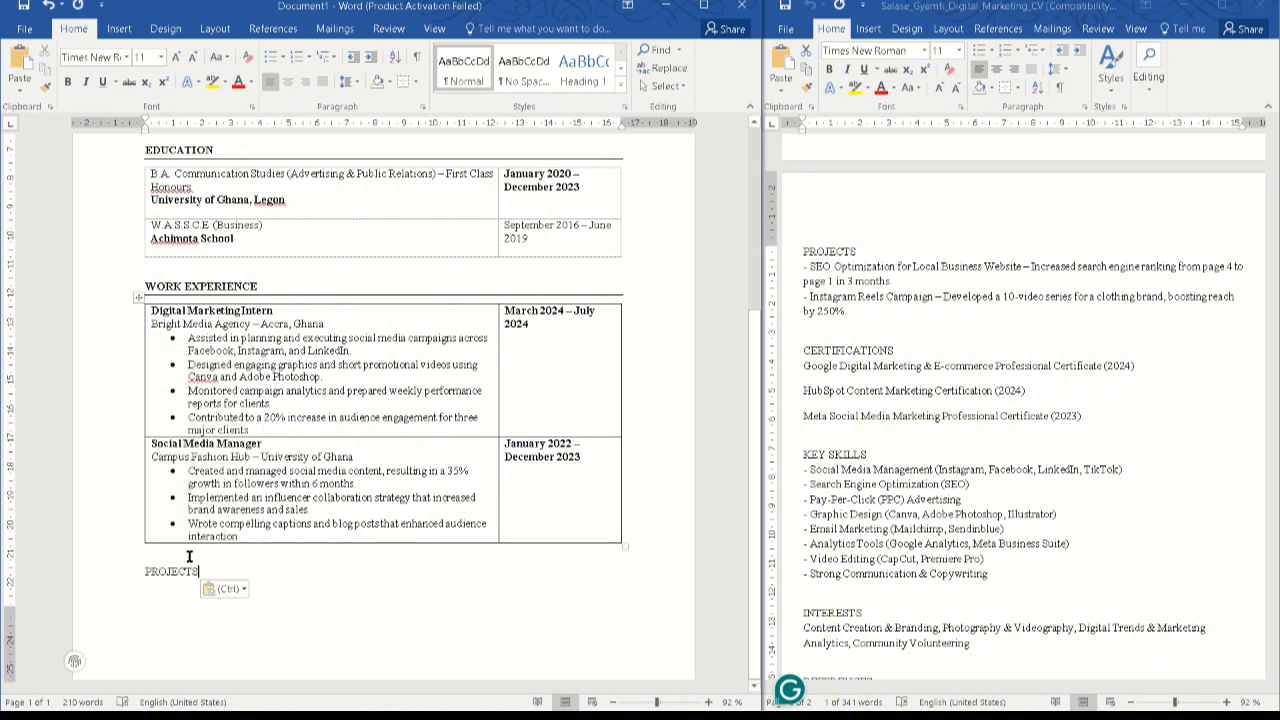
# Make the PROJECTS heading below the work experience table bold and add a bottom border line to it
pyautogui.moveTo(198, 567); pyautogui.dragTo(148, 568)
pyautogui.click(153, 545)
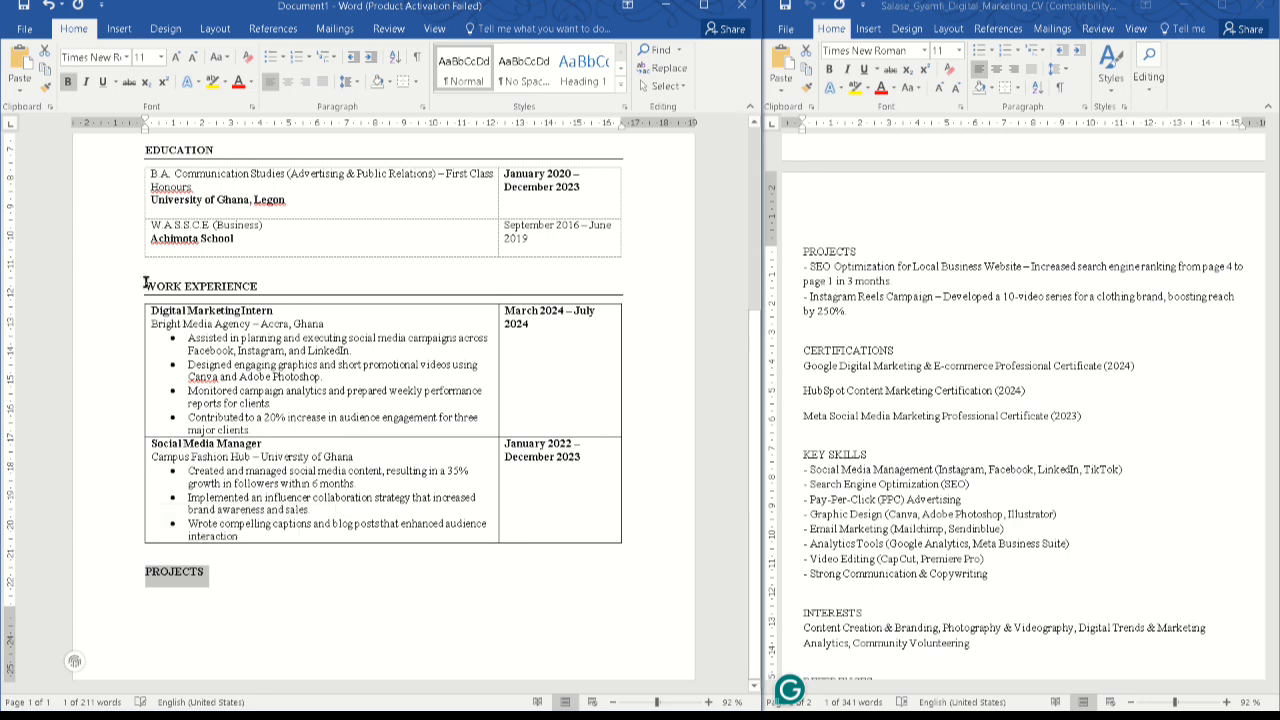
pyautogui.click(402, 81)
pyautogui.click(400, 376)
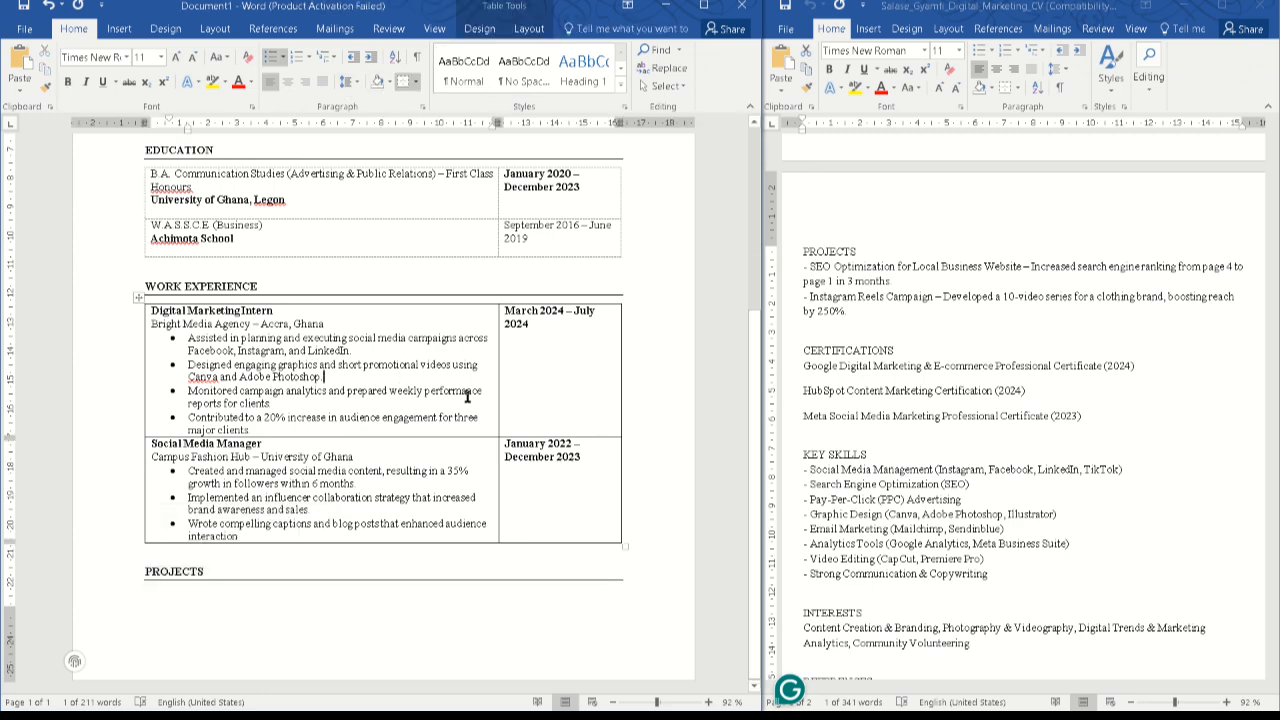
# Copy the SEO Optimization and Instagram Reels Campaign project entries from the source CV
pyautogui.scroll(1, 467, 397)
pyautogui.scroll(-1, 467, 397)
pyautogui.click(848, 306)
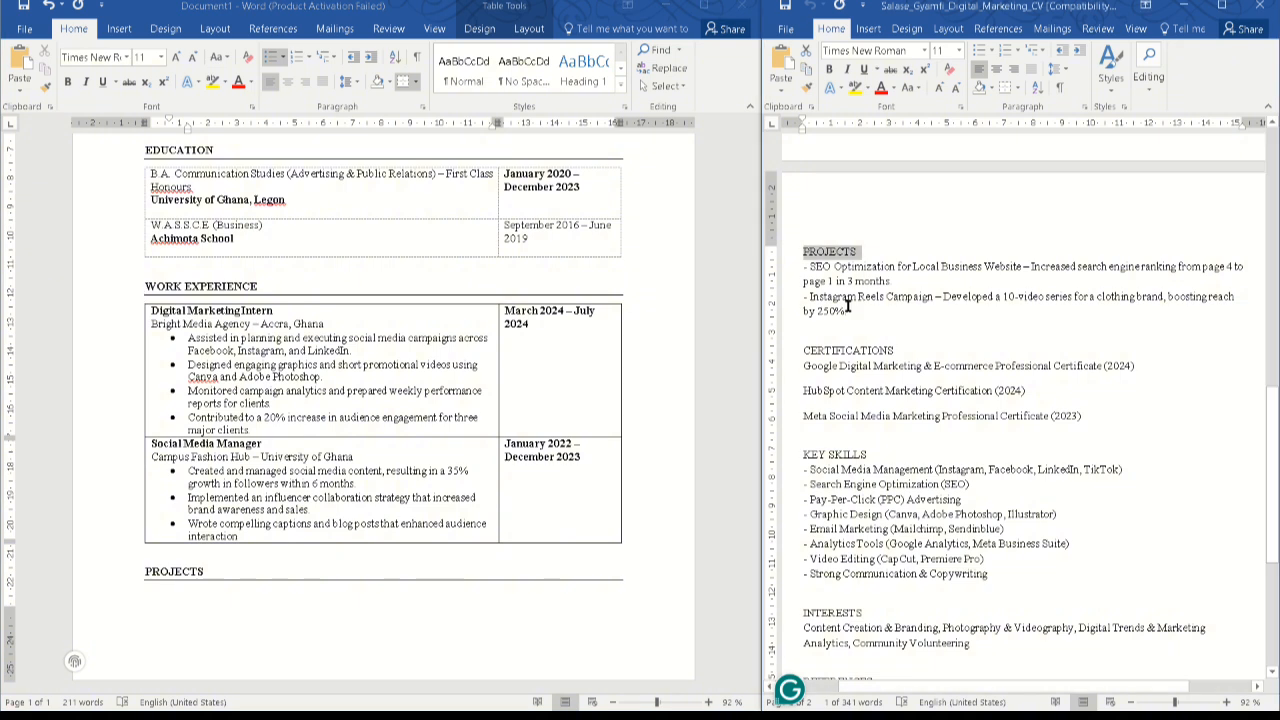
pyautogui.moveTo(848, 308); pyautogui.dragTo(803, 266)
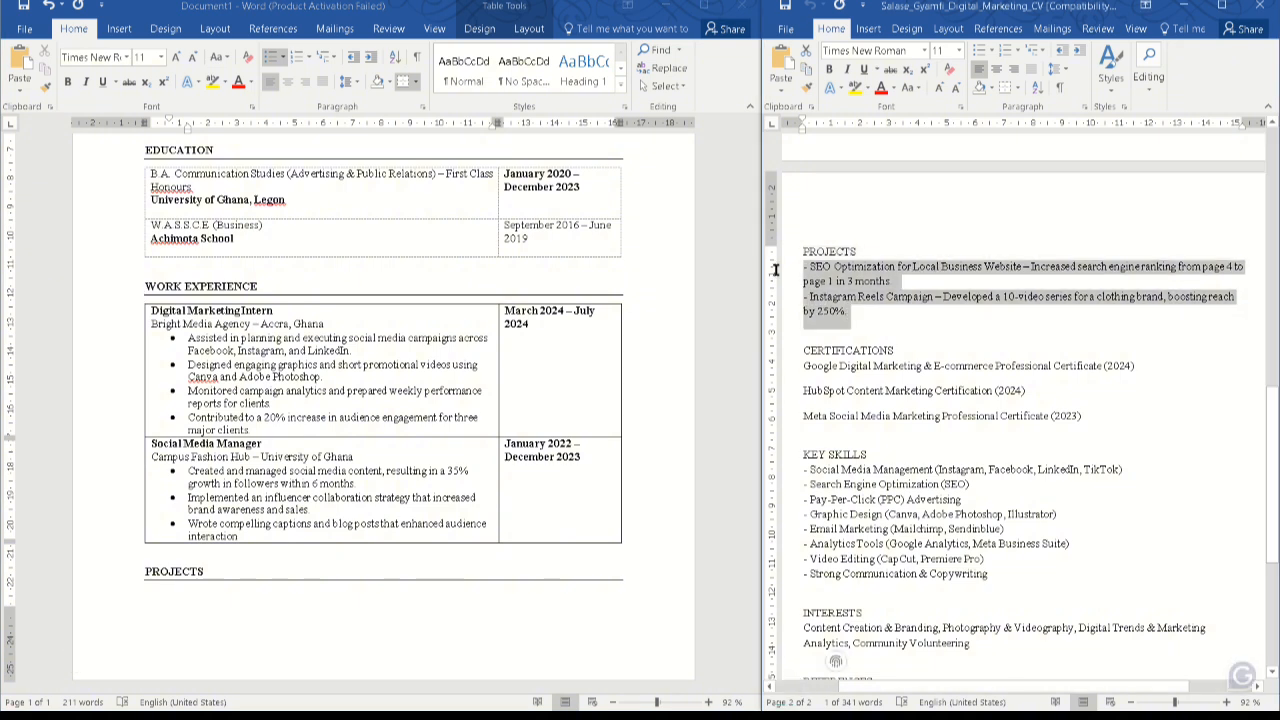
pyautogui.rightClick(825, 284)
pyautogui.click(842, 312)
# Undo the bottom border on the PROJECTS heading and delete the heading below the work experience table
pyautogui.click(156, 594)
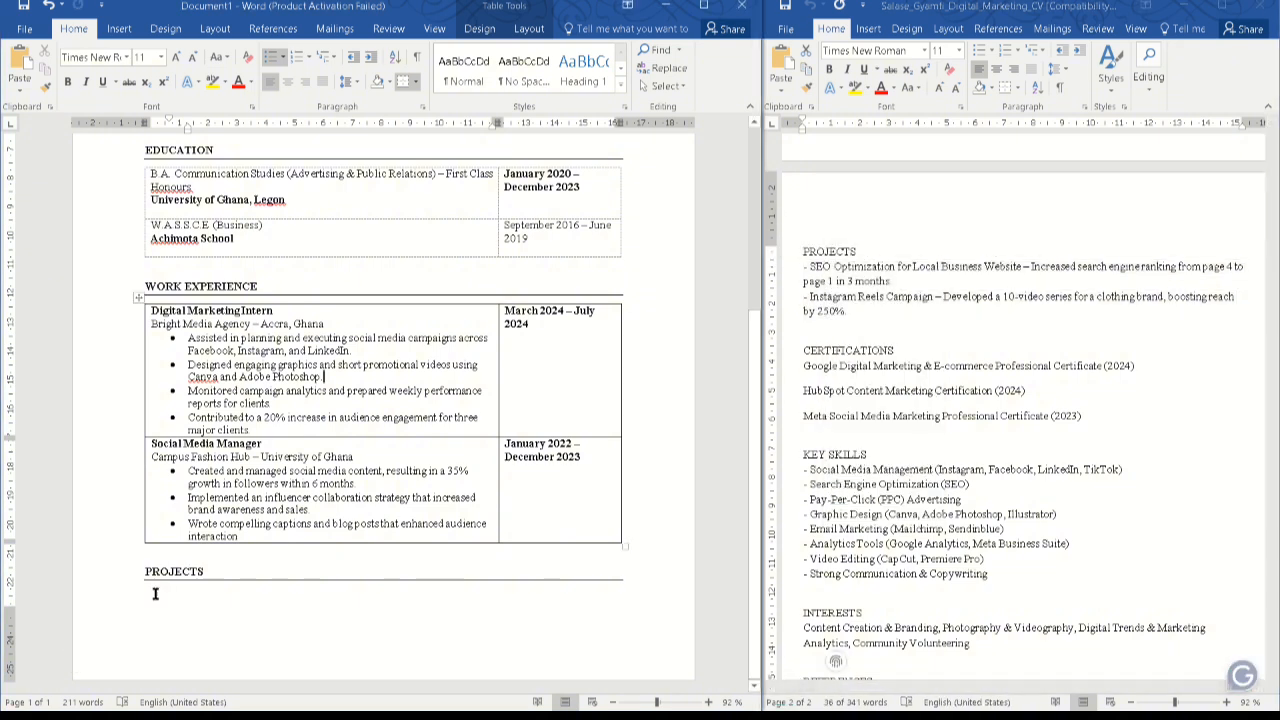
pyautogui.click(146, 571)
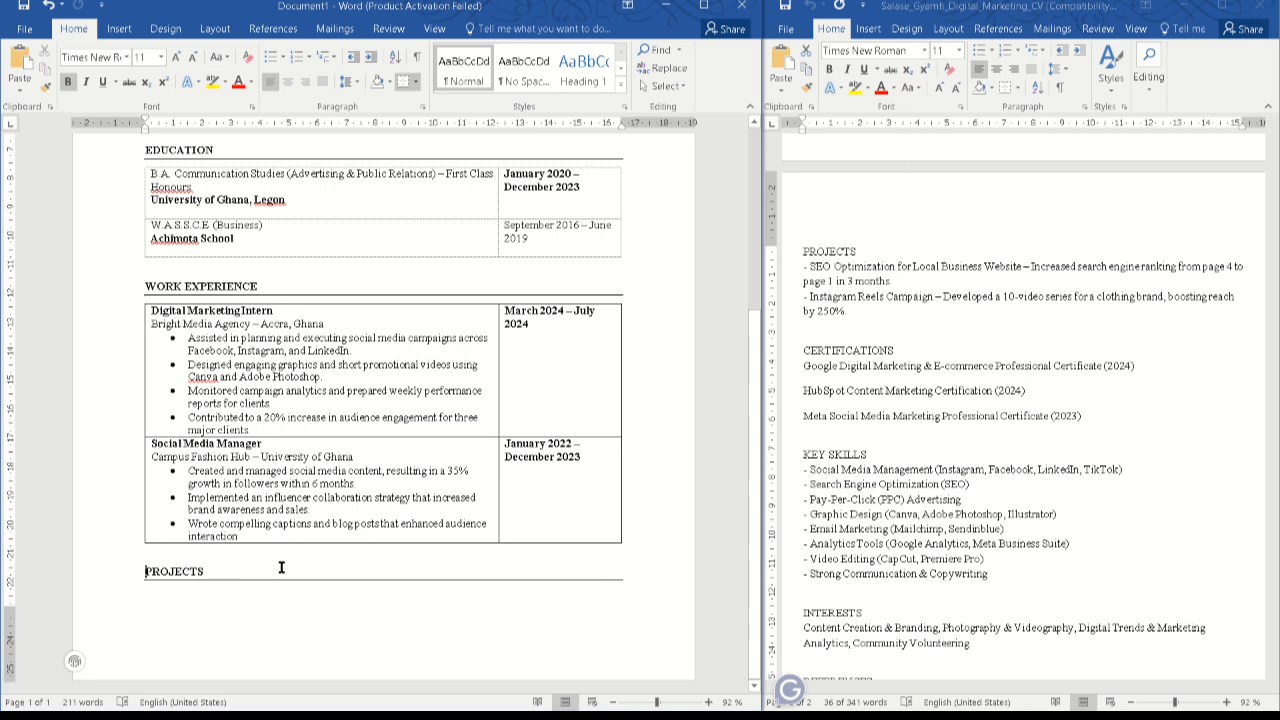
pyautogui.moveTo(145, 571); pyautogui.dragTo(438, 576)
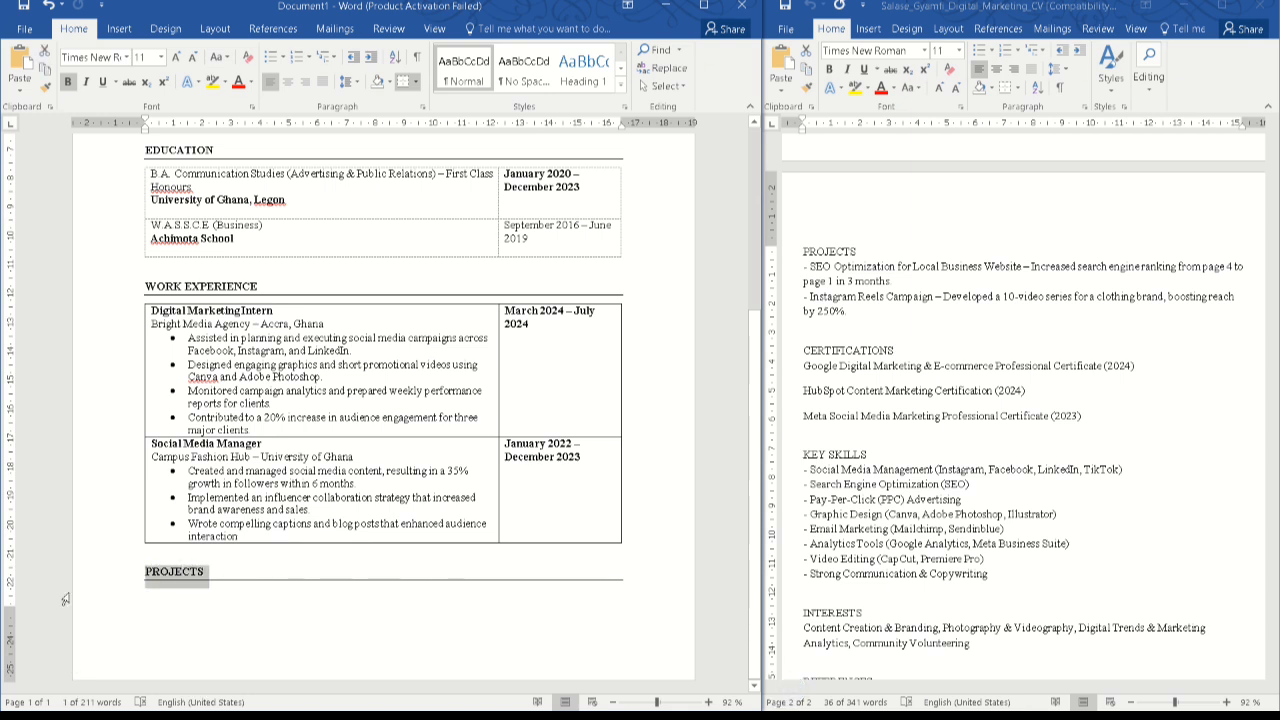
pyautogui.hotkey('ctrl', 'z')
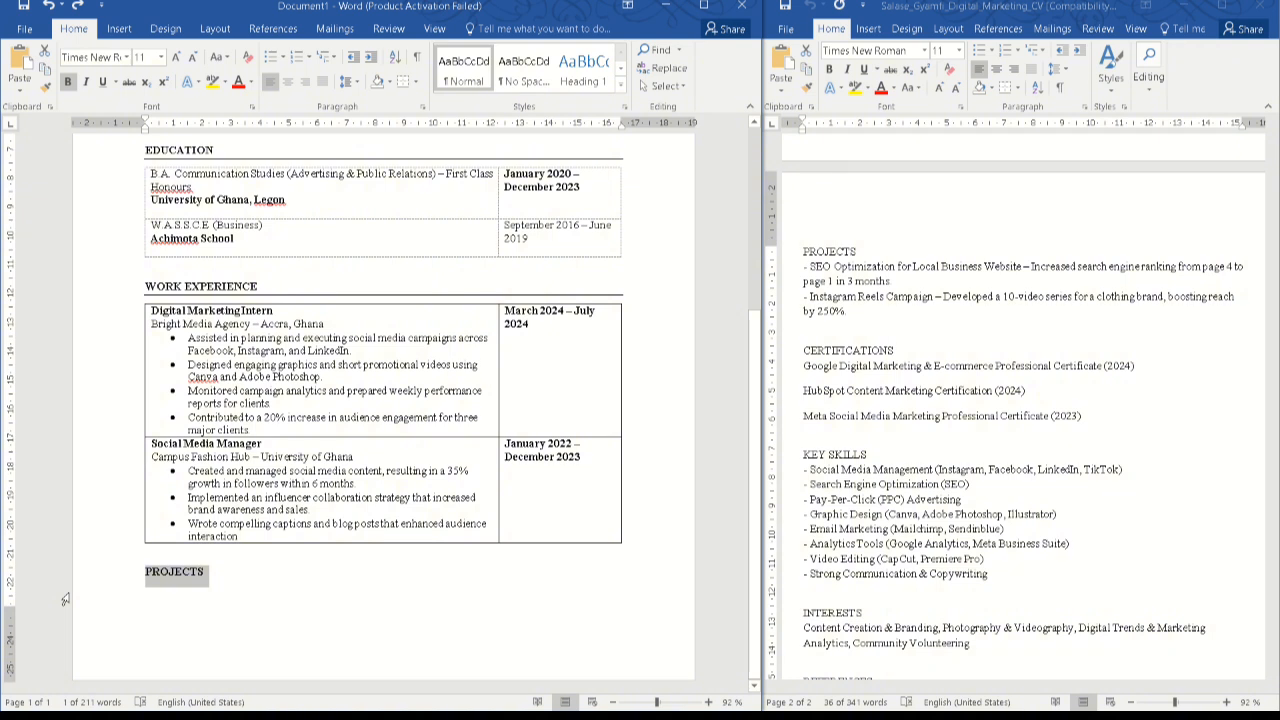
pyautogui.press('Delete')
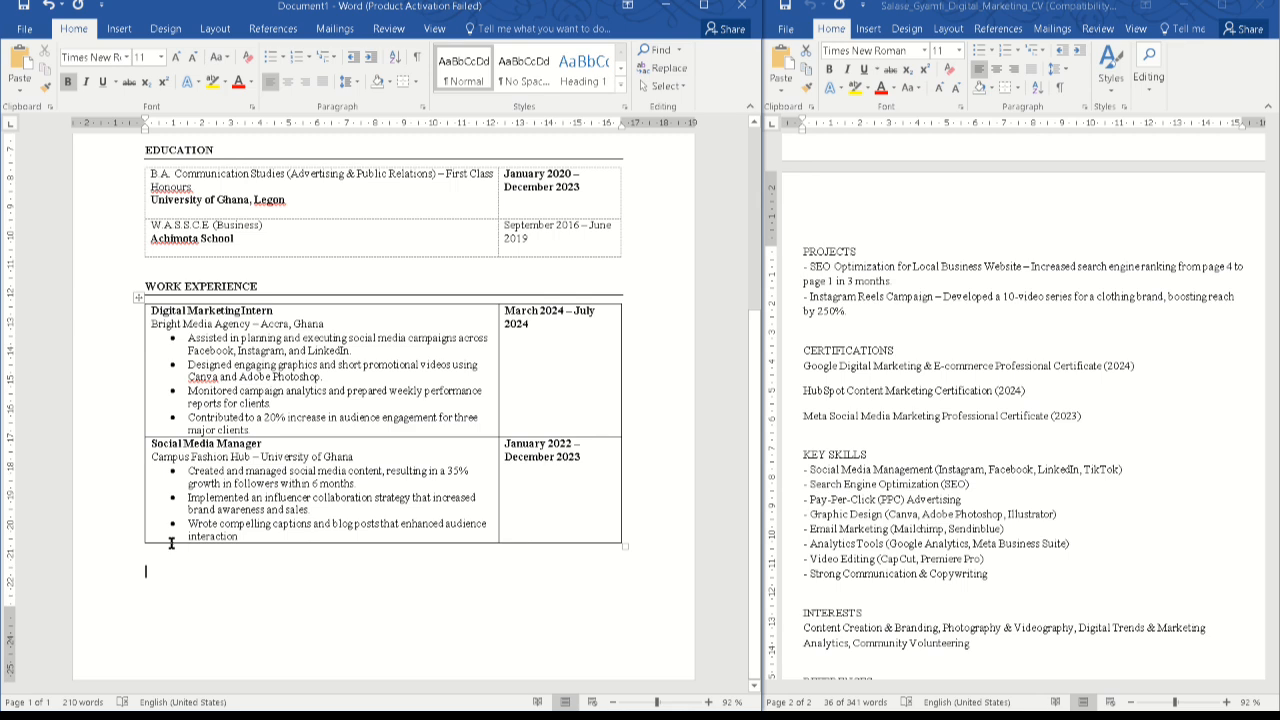
# Add two line breaks below the work experience table to continue the document on a second page
pyautogui.press('Return')
pyautogui.press('Return')
pyautogui.scroll(-3, 165, 600)
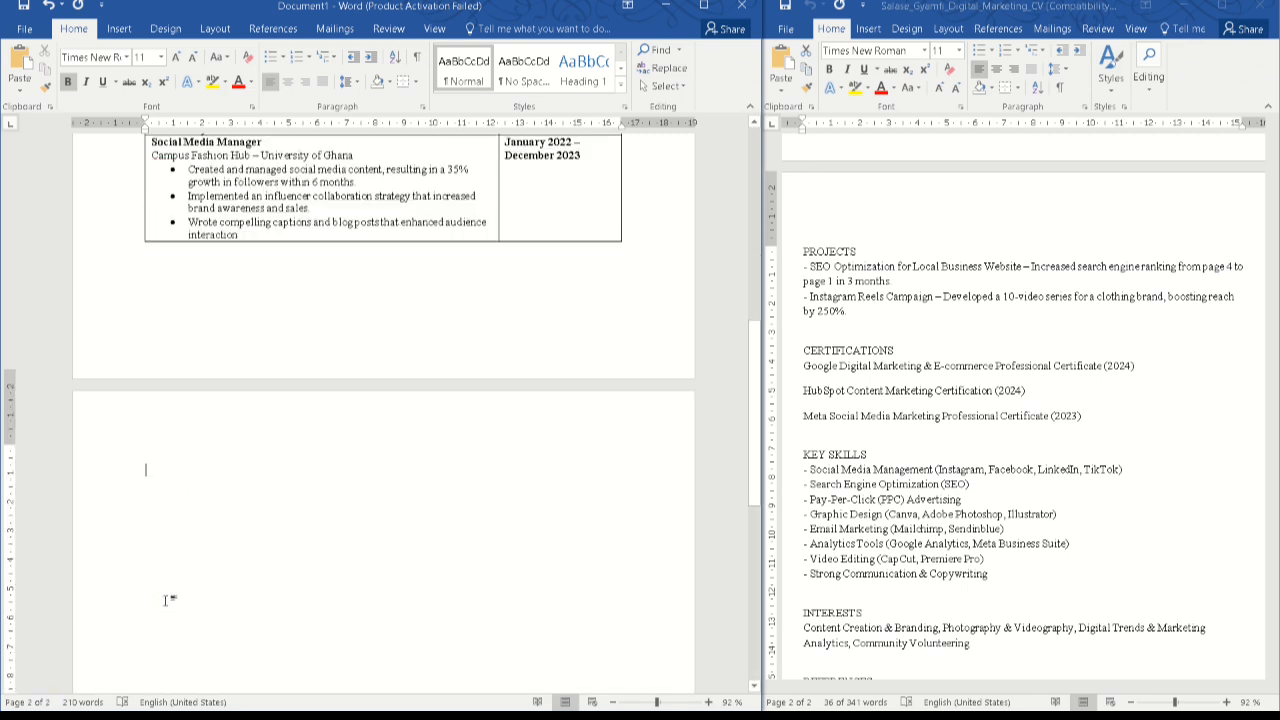
pyautogui.scroll(-3, 165, 600)
# Paste the two copied project entries as text only at the start of the second page
pyautogui.click(895, 383)
pyautogui.scroll(-4, 895, 384)
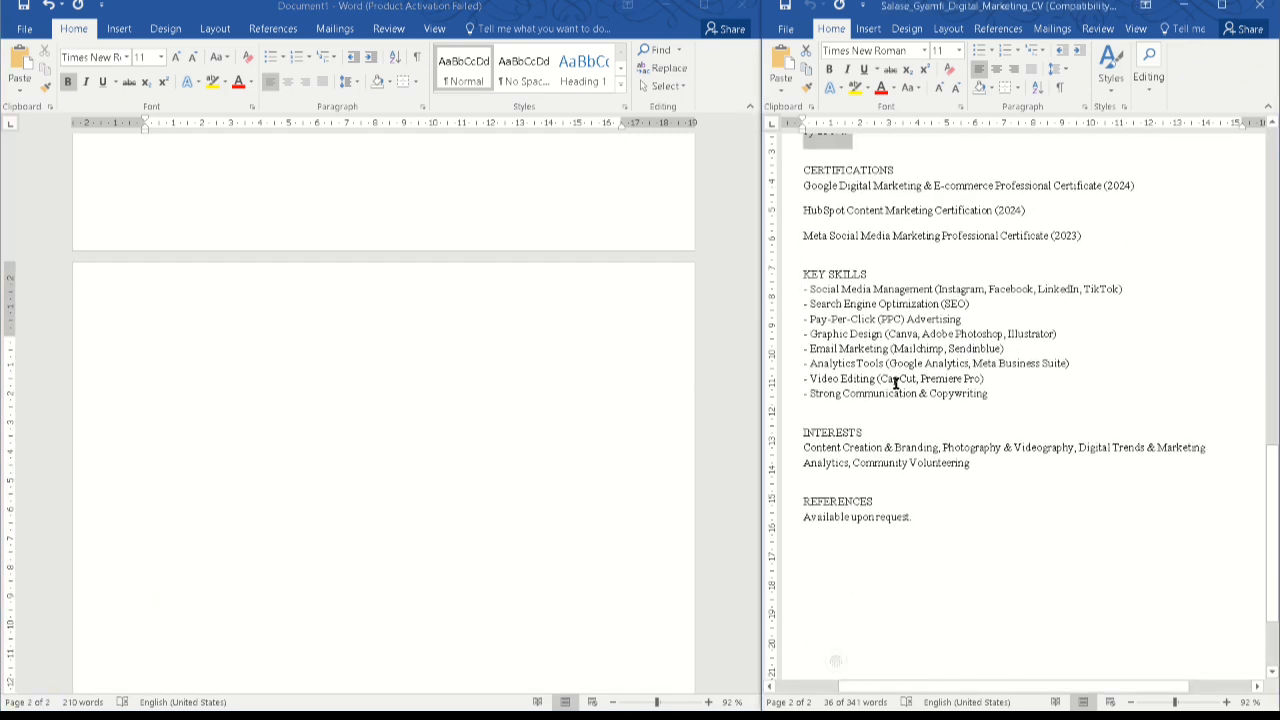
pyautogui.scroll(2, 895, 383)
pyautogui.click(850, 275)
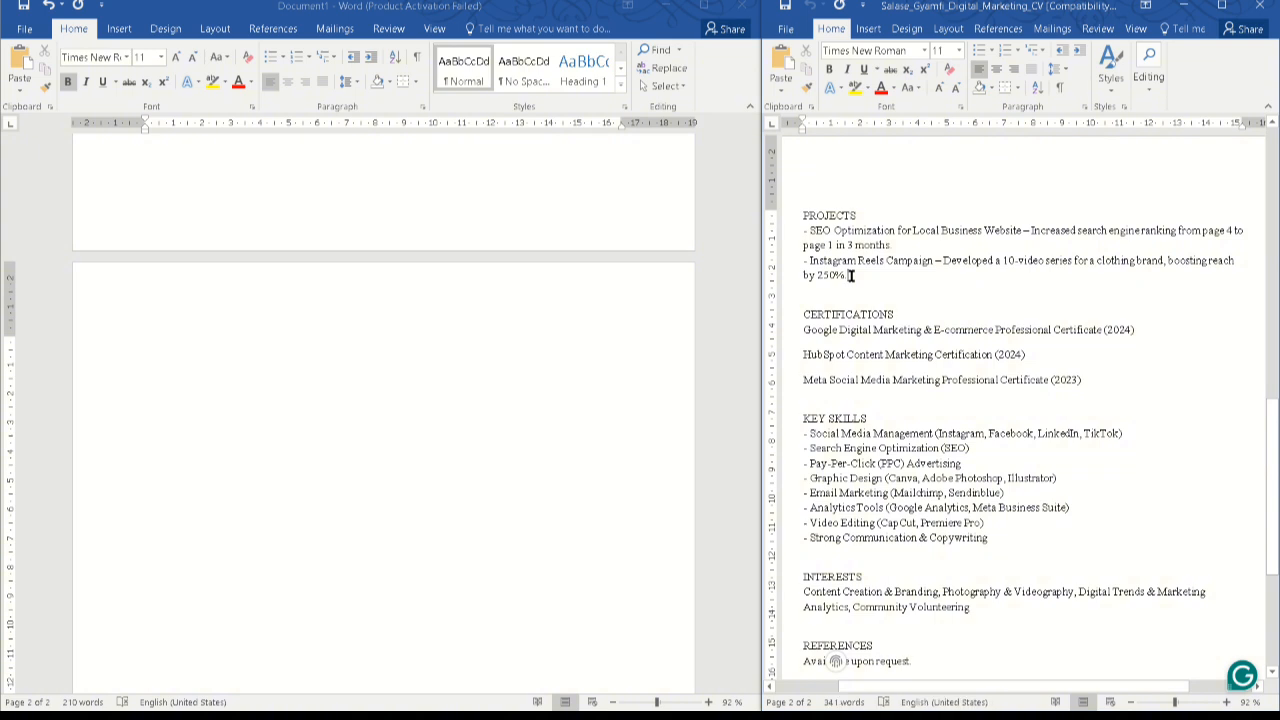
pyautogui.click(126, 329)
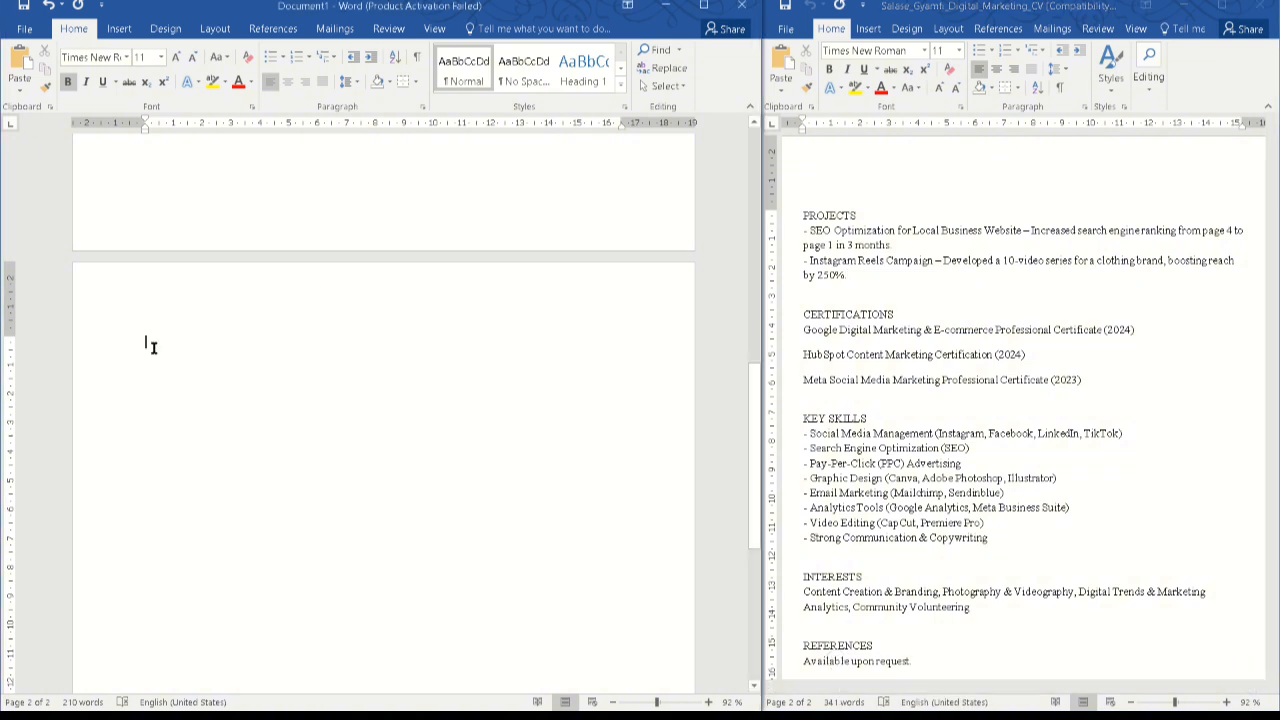
pyautogui.rightClick(150, 343)
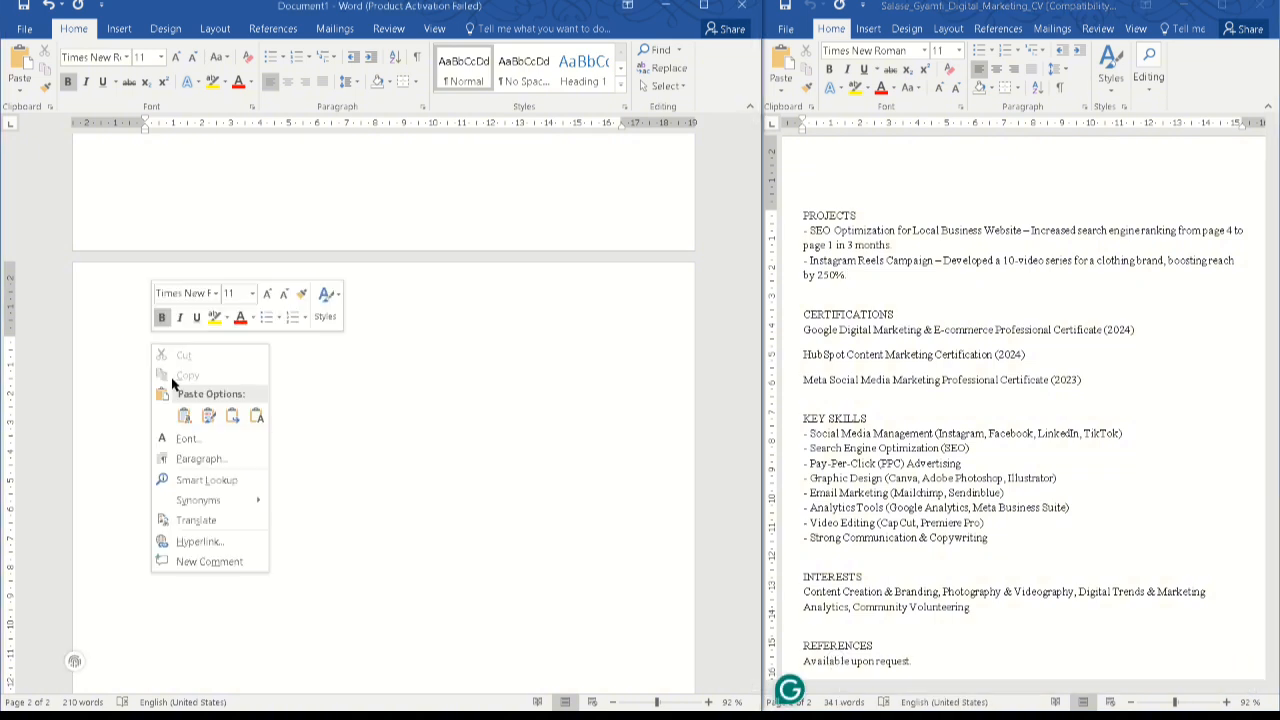
pyautogui.click(252, 419)
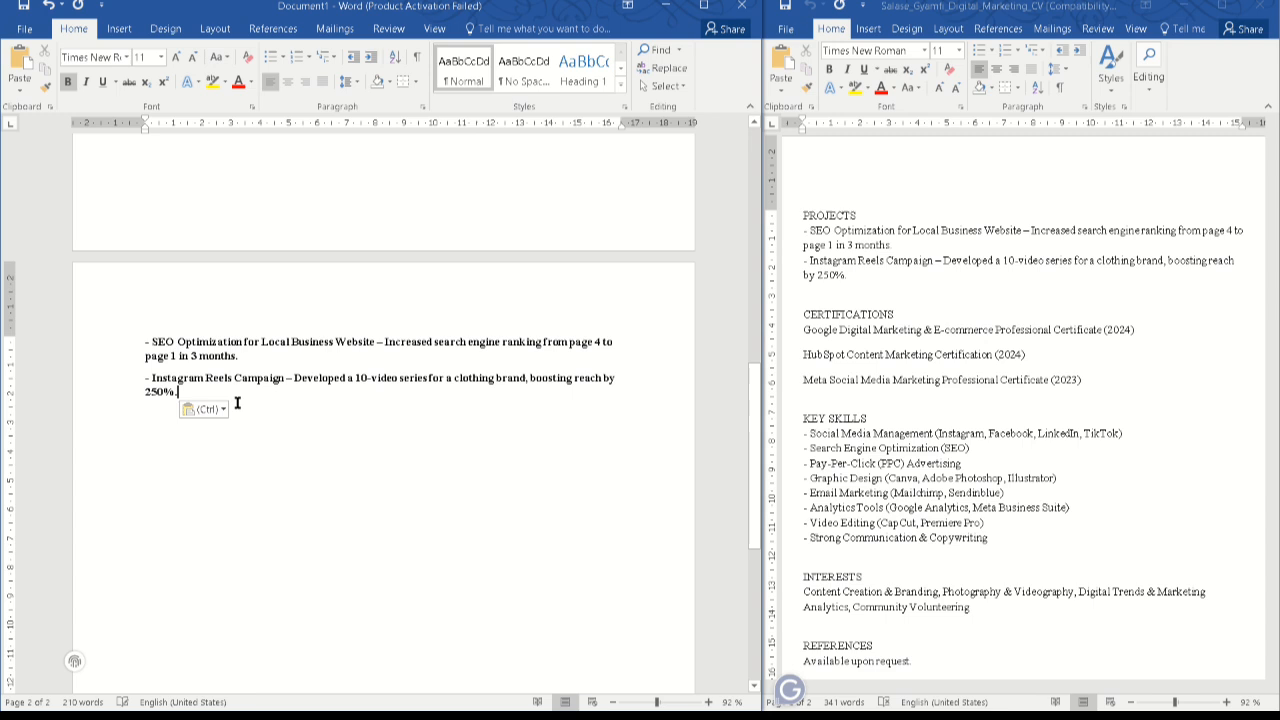
# Insert a bold PROJECTS heading above the two project entries and add a bottom border line to it
pyautogui.click(144, 327)
pyautogui.press('Return')
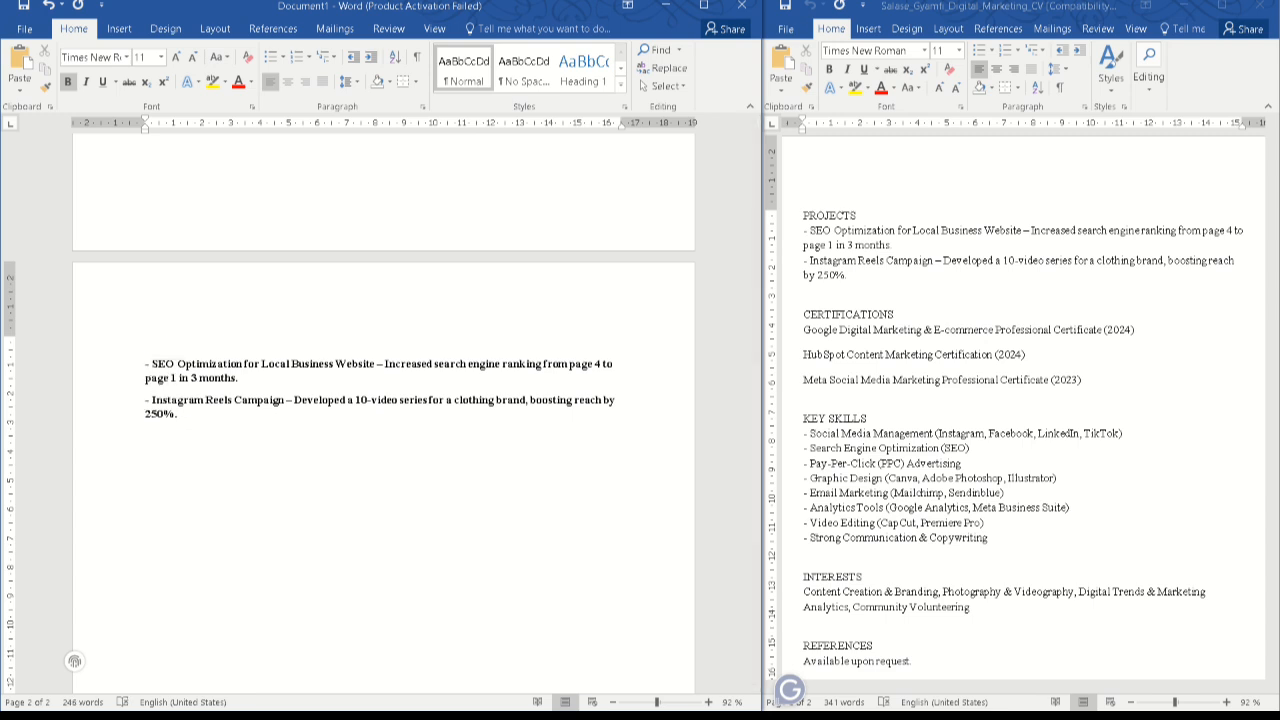
pyautogui.write('PRO')
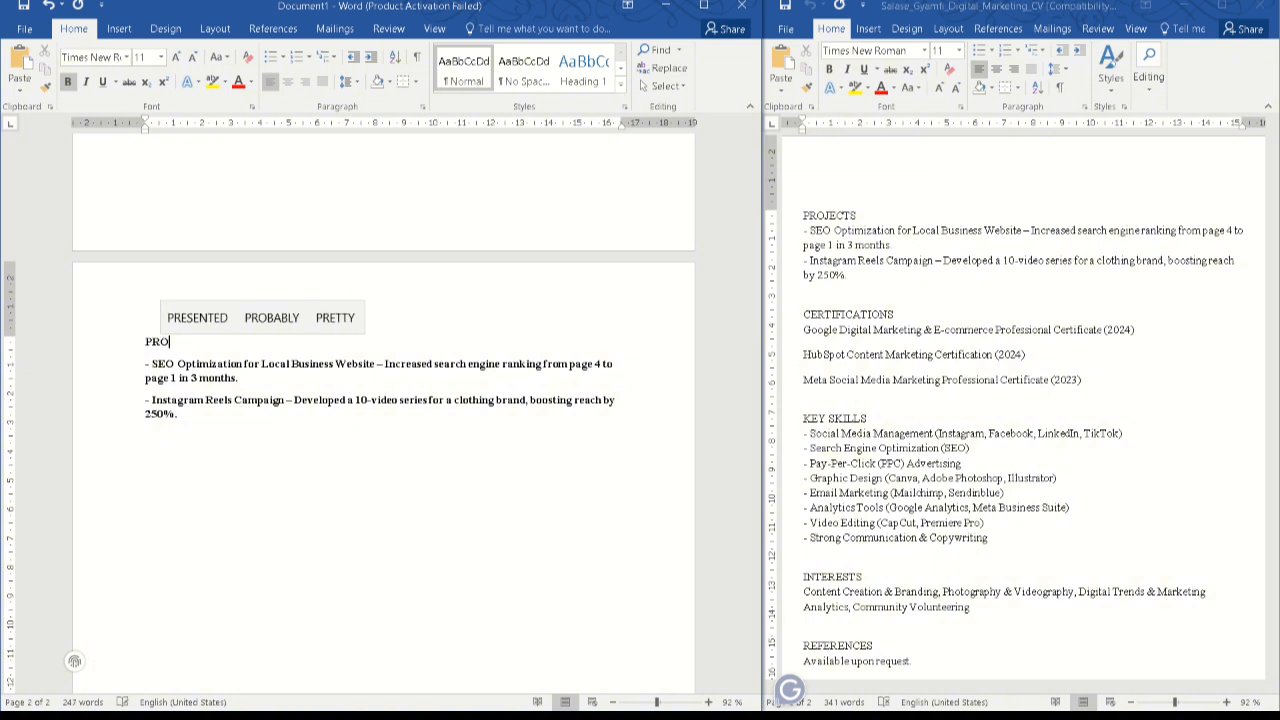
pyautogui.write('JECTS')
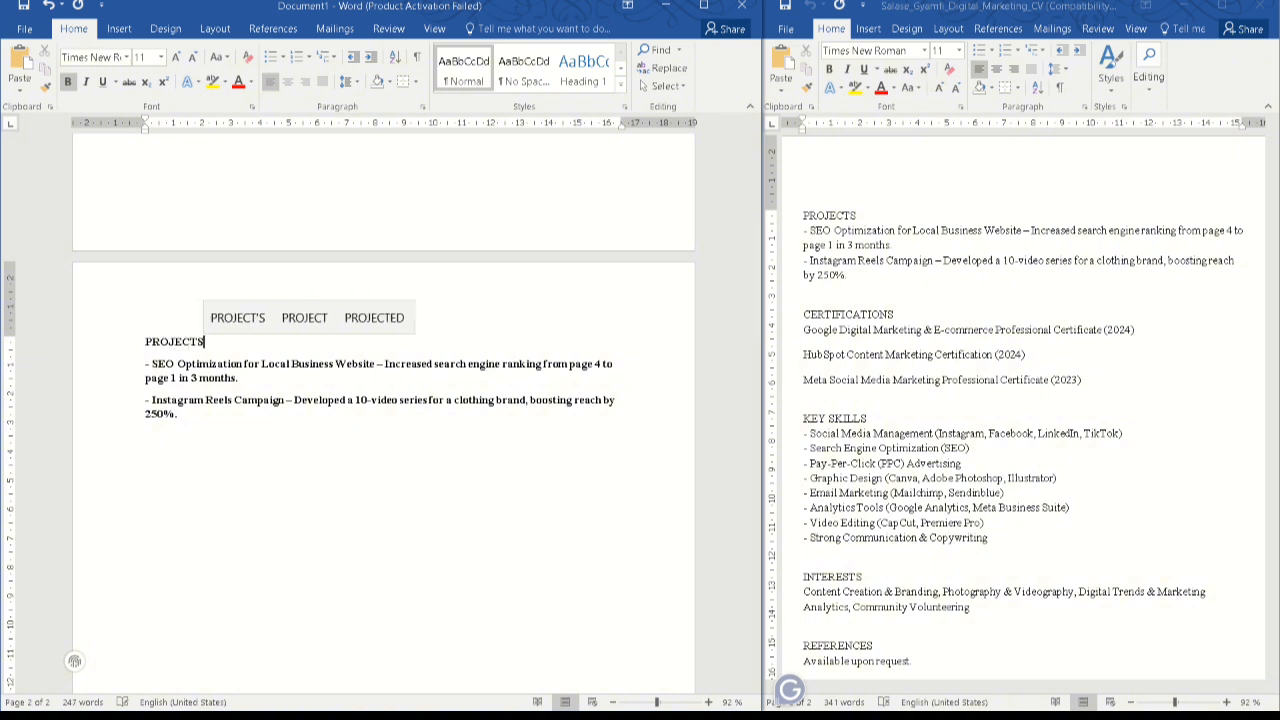
pyautogui.doubleClick(146, 340)
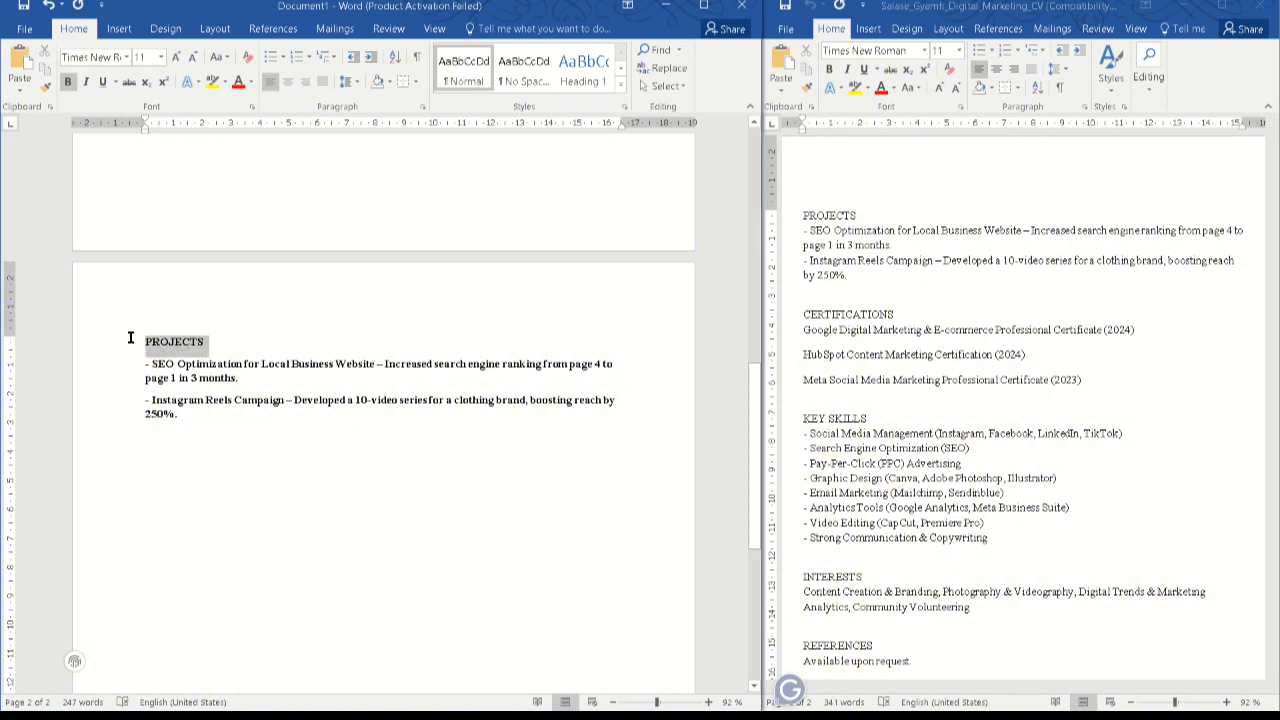
pyautogui.click(401, 81)
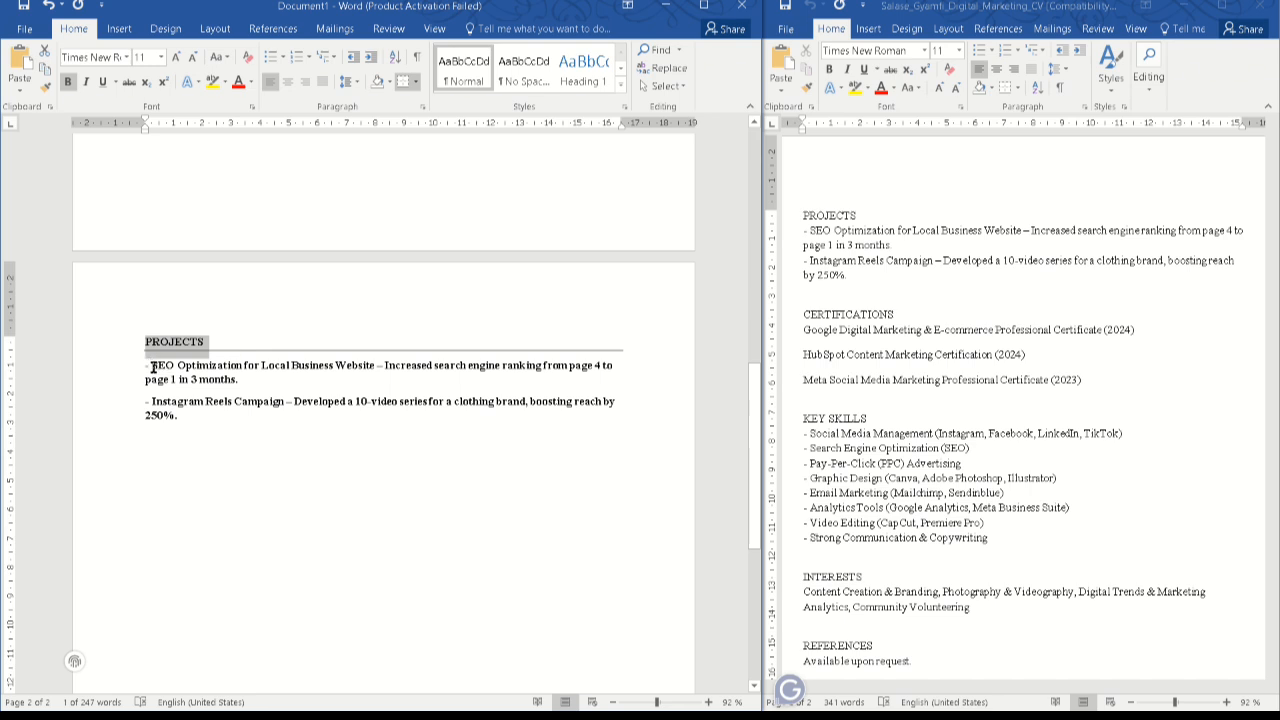
# Remove the bold formatting from the two project entries under the PROJECTS heading
pyautogui.moveTo(152, 367)
pyautogui.mouseDown()
pyautogui.moveTo(173, 386)
pyautogui.moveTo(152, 389)
pyautogui.moveTo(133, 370)
pyautogui.mouseUp()
pyautogui.click(179, 414)
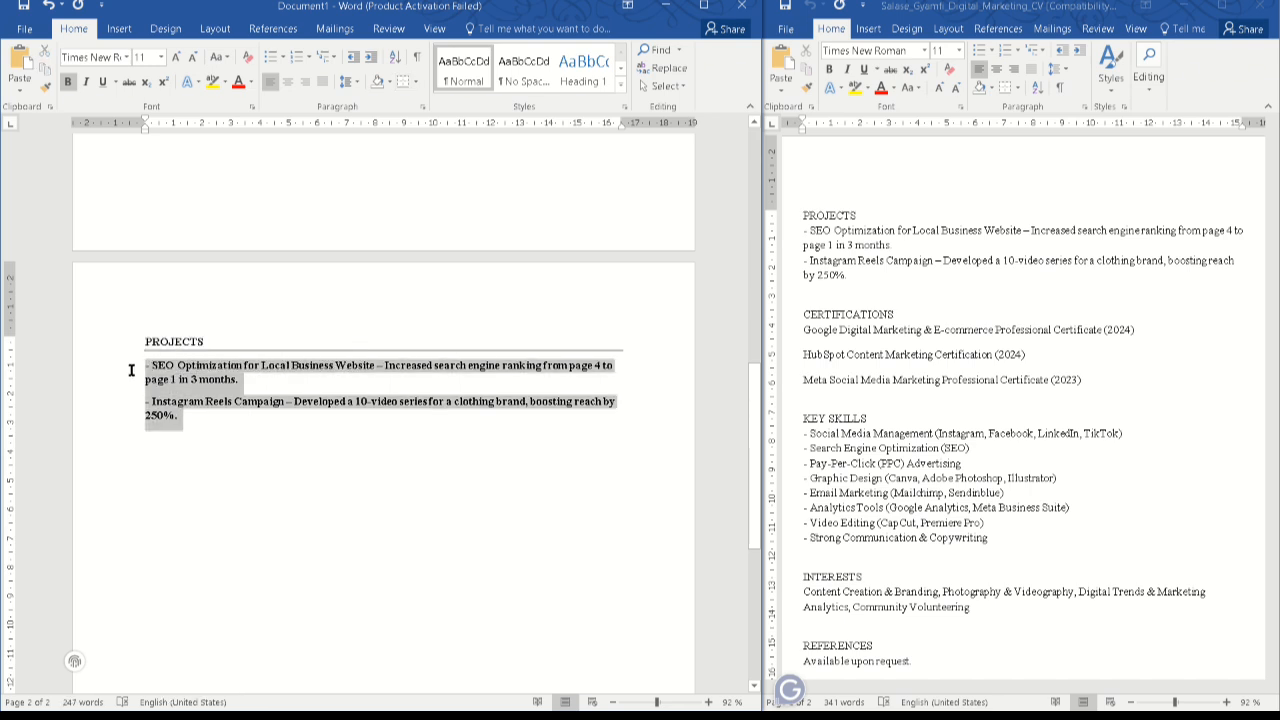
pyautogui.click(67, 81)
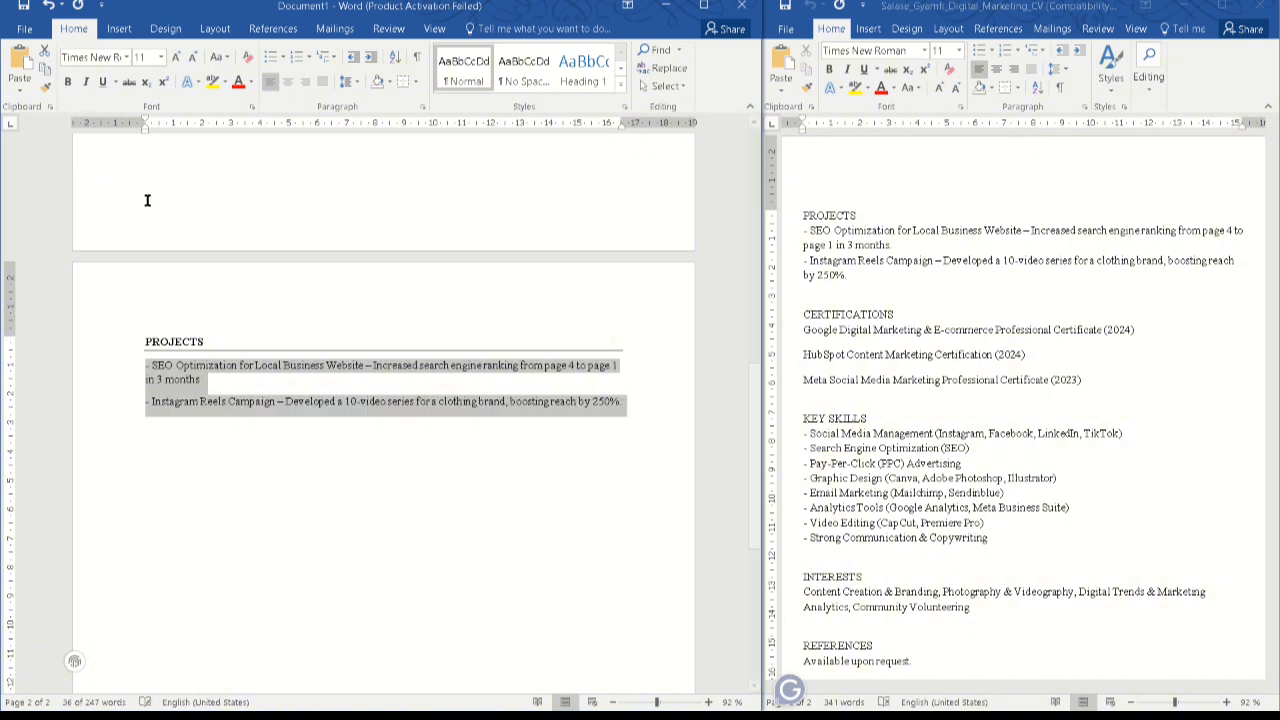
# Delete the leading hyphen and space from the SEO Optimization and Instagram Reels Campaign entries
pyautogui.click(153, 367)
pyautogui.press('BackSpace')
pyautogui.press('BackSpace')
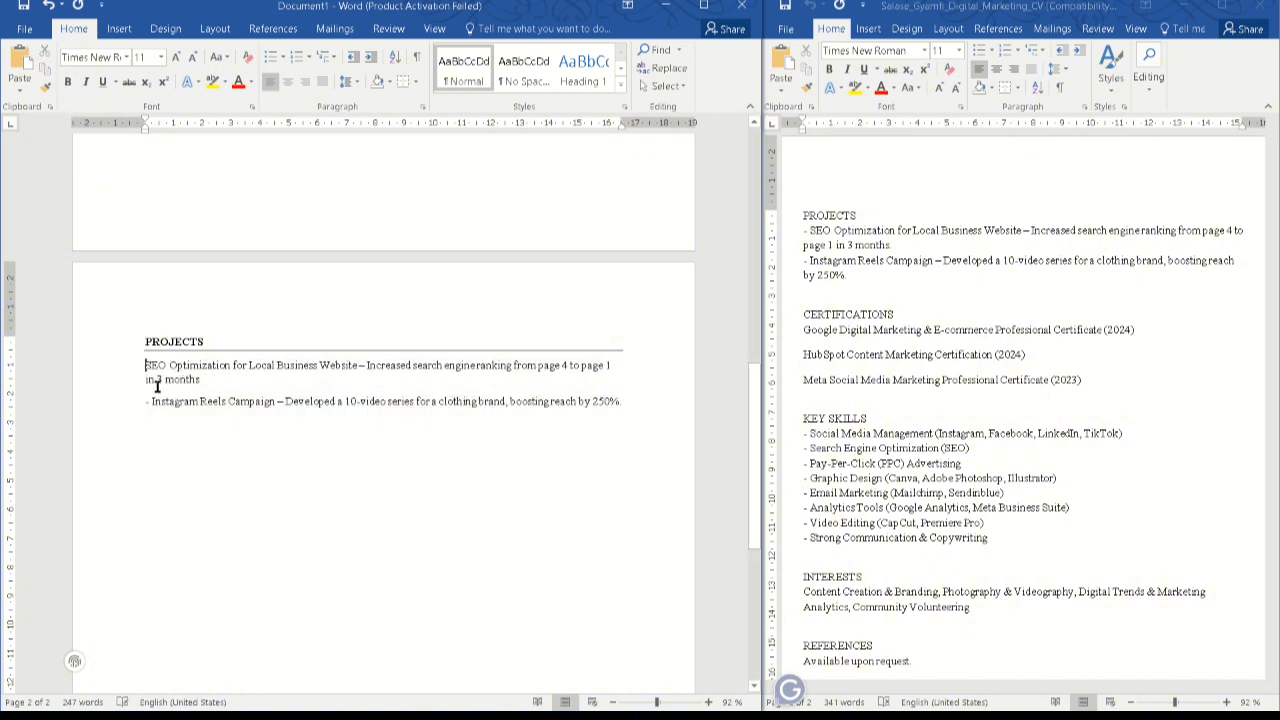
pyautogui.click(150, 401)
pyautogui.press('BackSpace')
pyautogui.press('BackSpace')
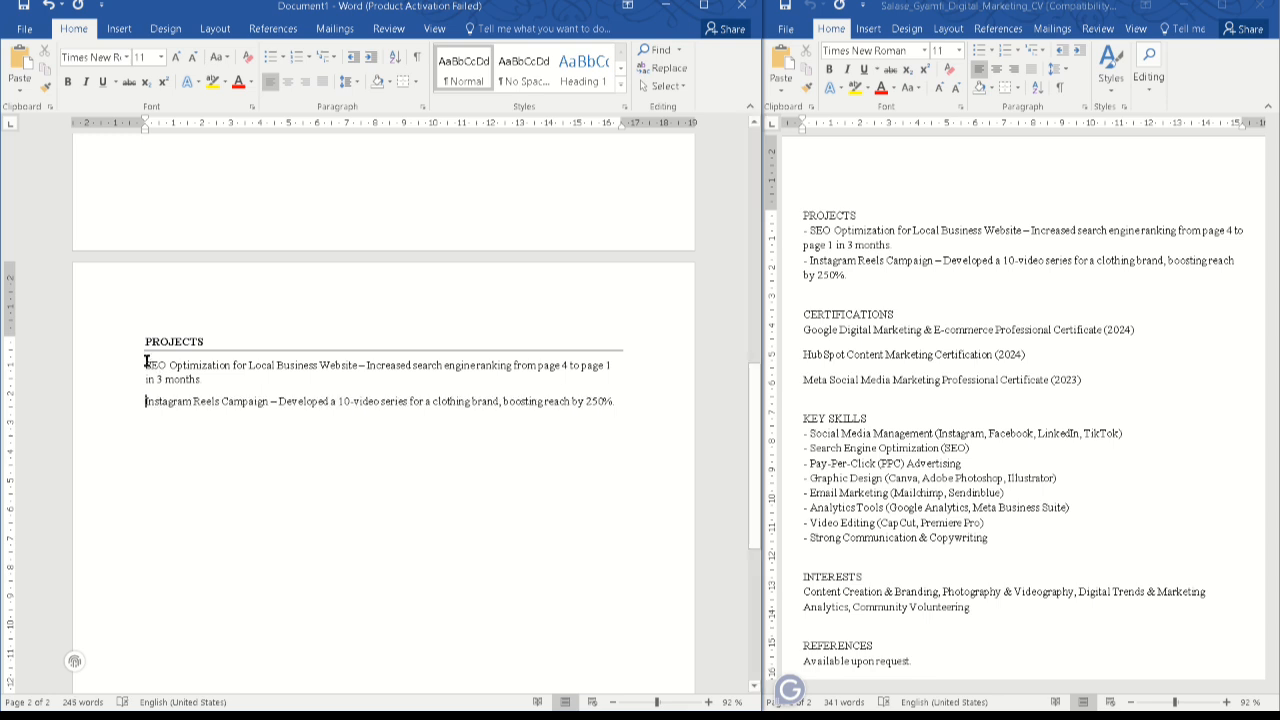
# Format the two project entries as a bulleted list
pyautogui.moveTo(146, 362); pyautogui.dragTo(193, 401)
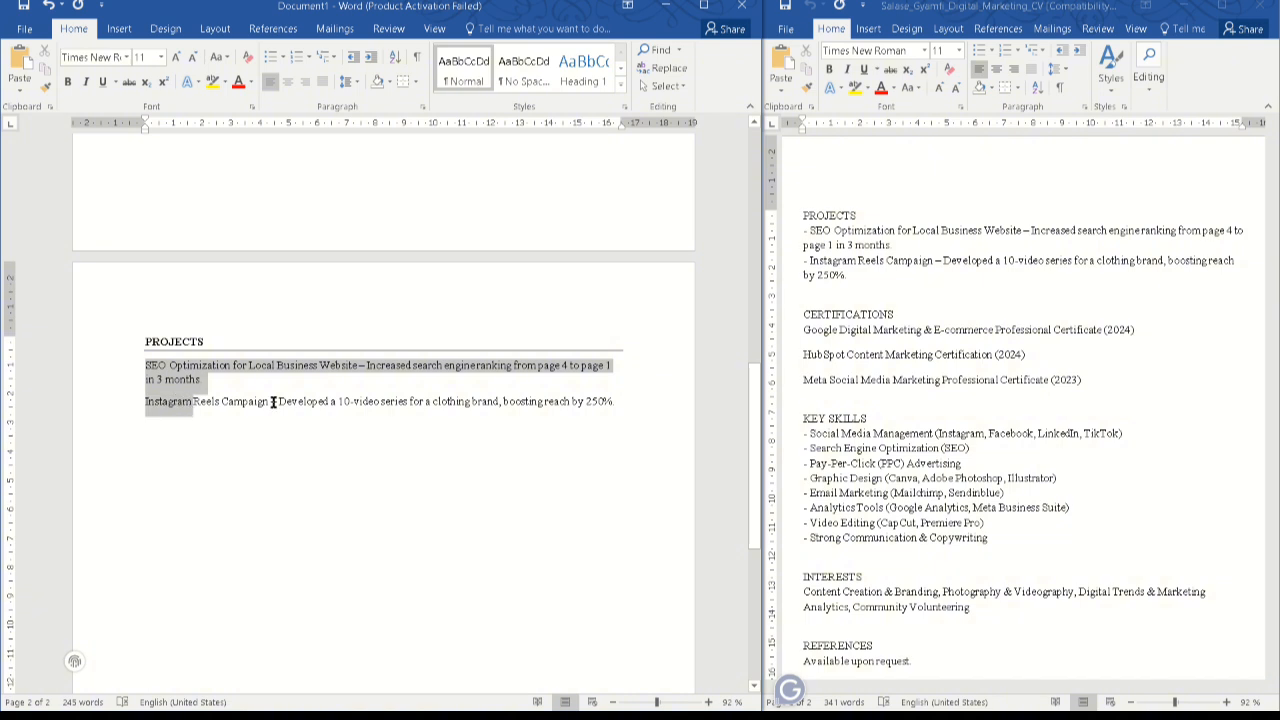
pyautogui.moveTo(273, 401); pyautogui.dragTo(656, 402)
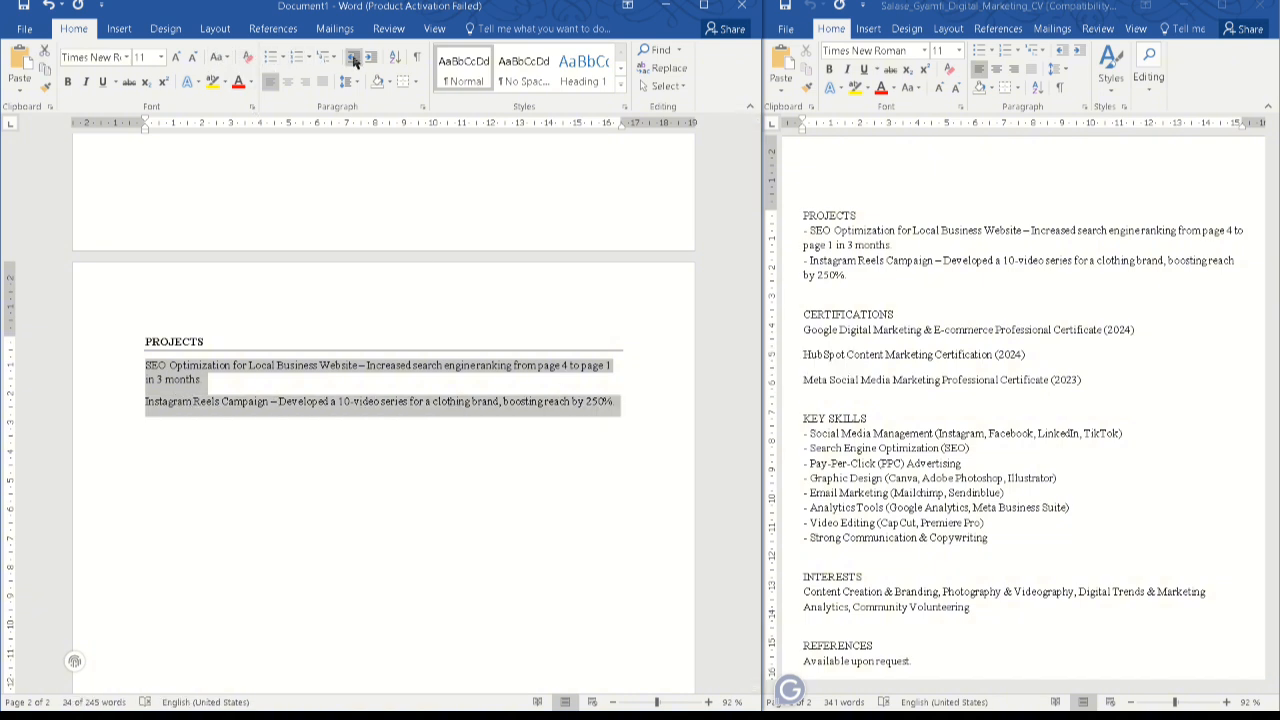
pyautogui.click(270, 57)
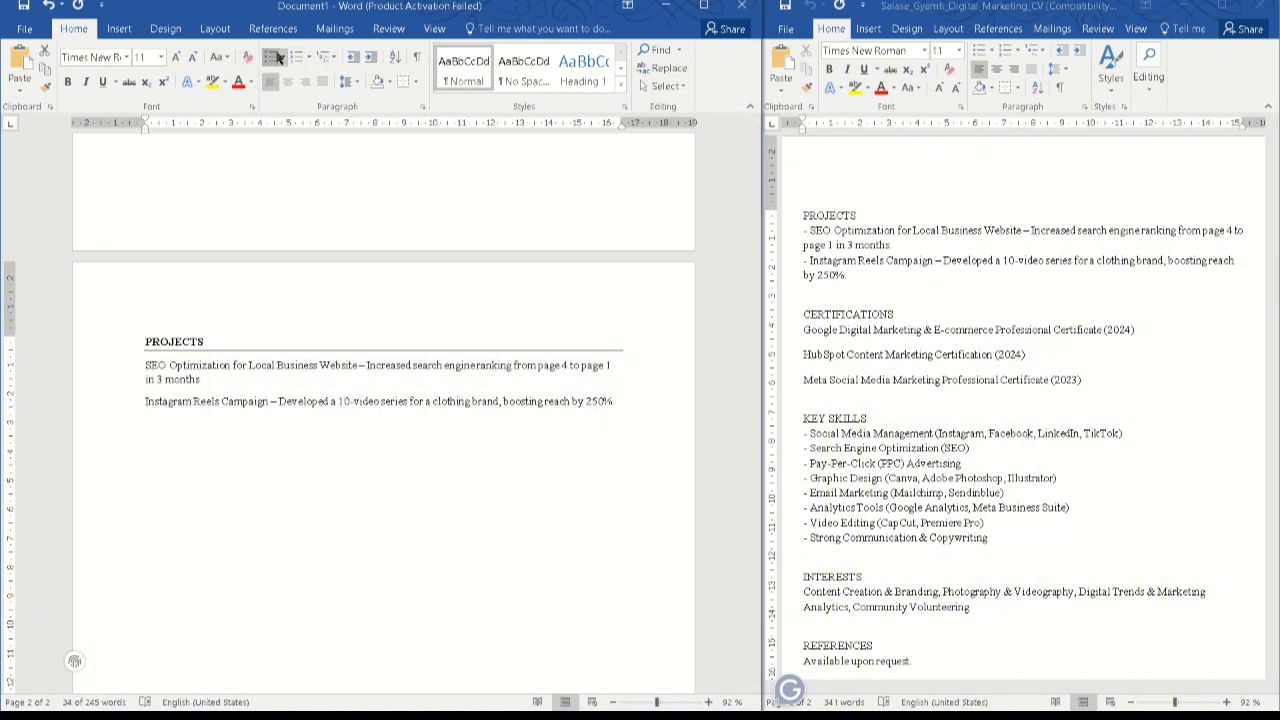
pyautogui.click(271, 438)
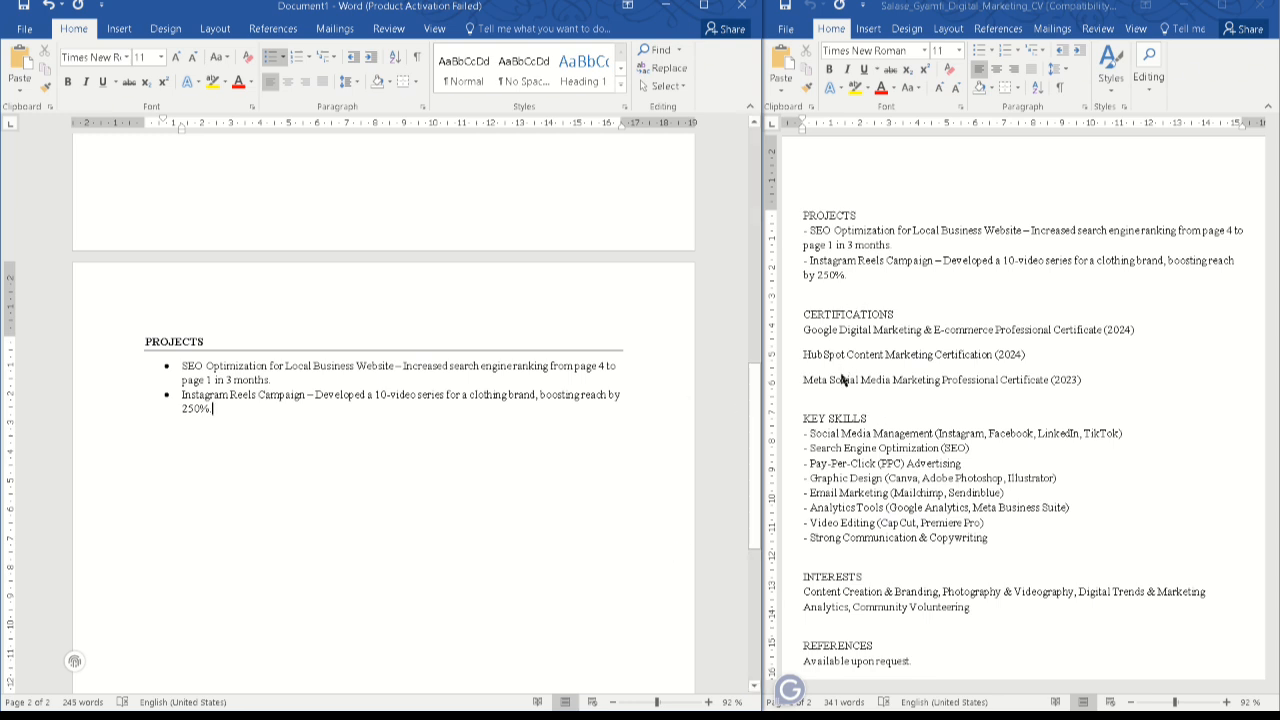
# Copy the CERTIFICATIONS heading and its three certificates from the original CV document
pyautogui.click(804, 311)
pyautogui.click(806, 315)
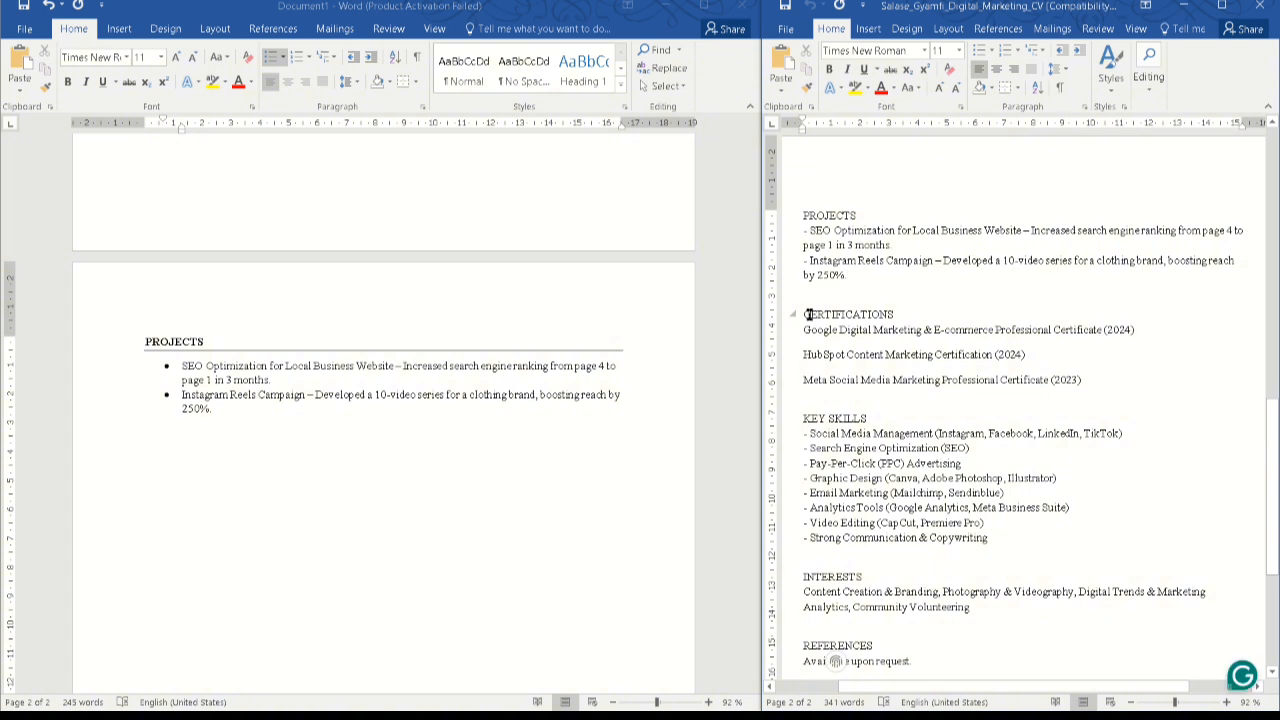
pyautogui.moveTo(804, 313); pyautogui.dragTo(1015, 382)
pyautogui.rightClick(1015, 382)
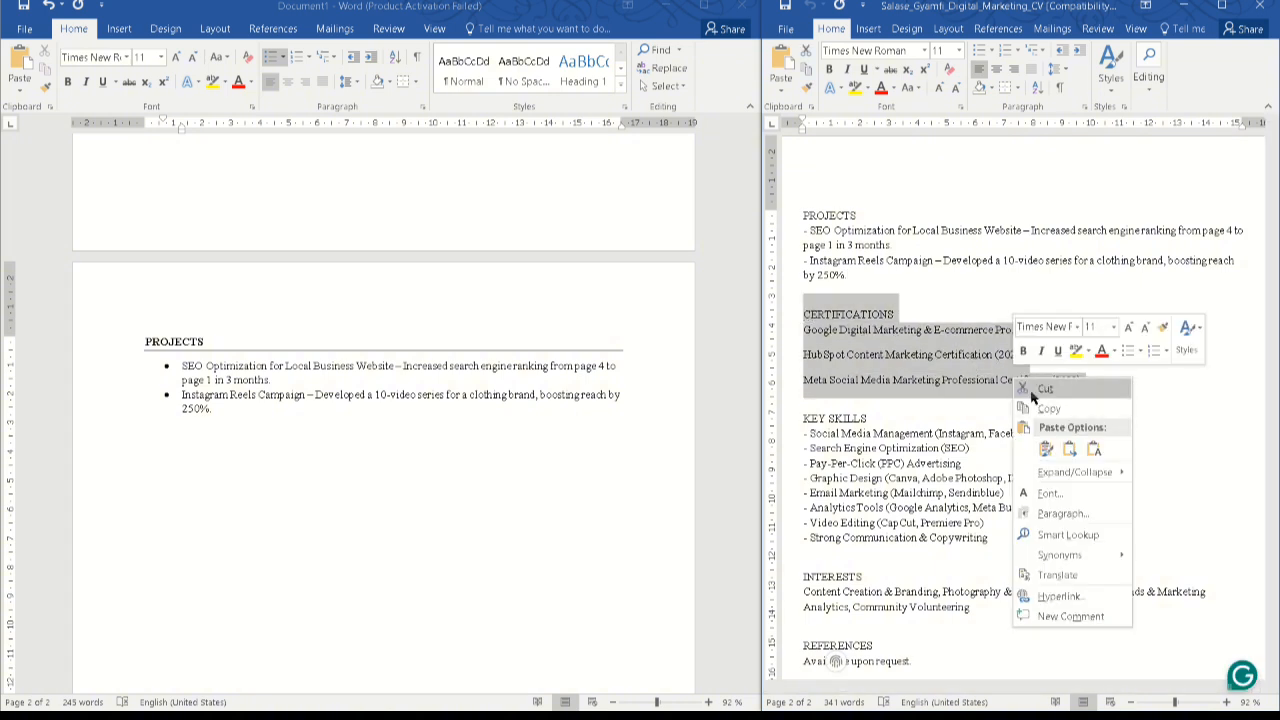
pyautogui.click(1033, 402)
# Paste the copied certifications as text only below the projects list, leaving a blank line between the sections
pyautogui.click(157, 466)
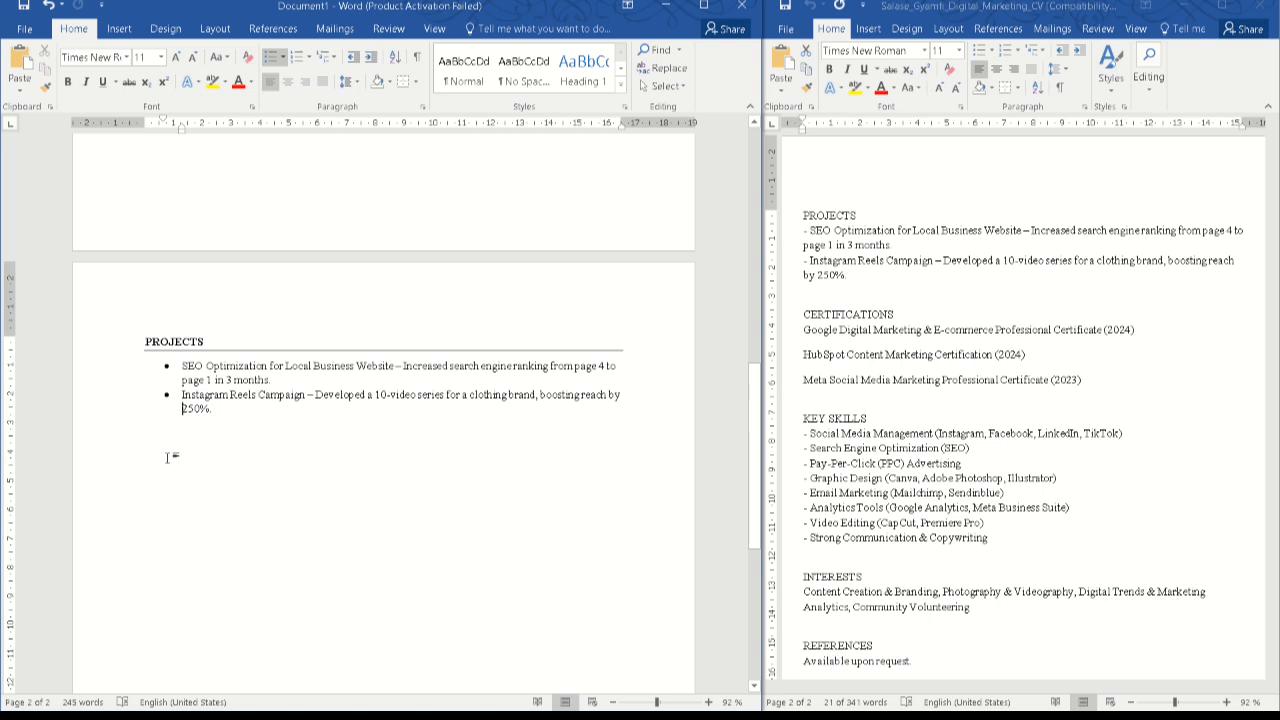
pyautogui.click(232, 415)
pyautogui.press('Return')
pyautogui.press('Return')
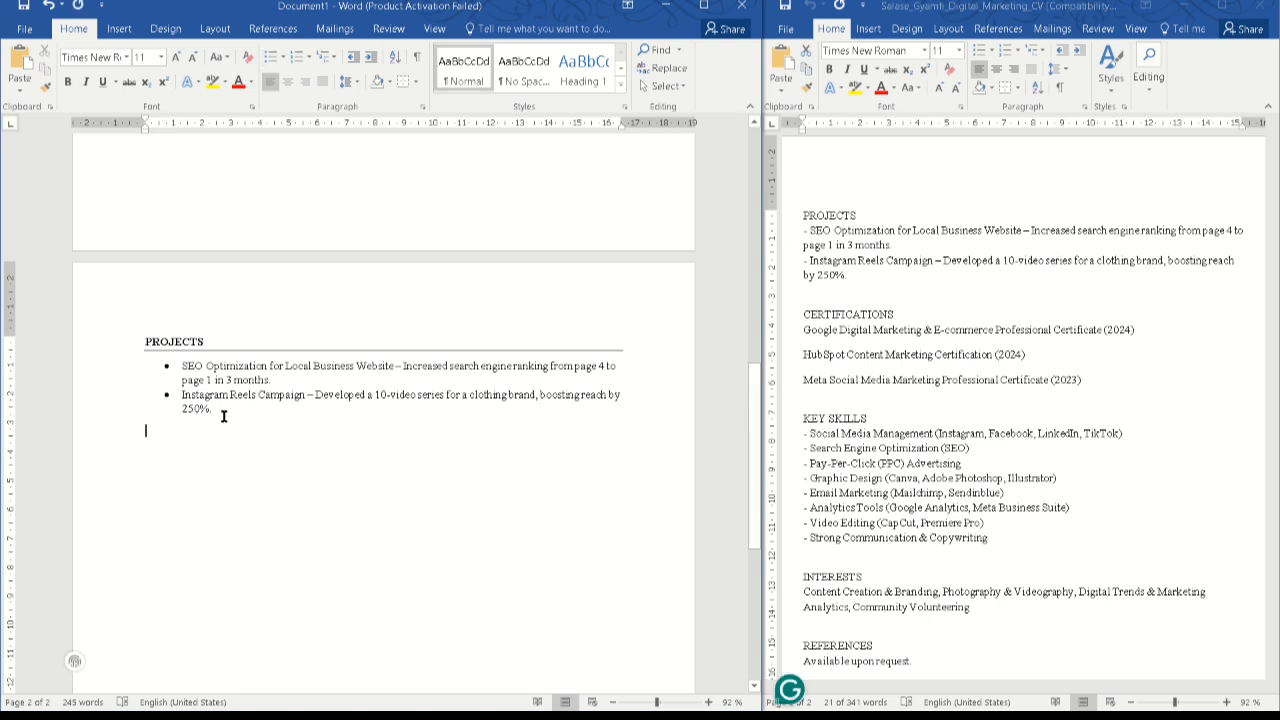
pyautogui.press('Return')
pyautogui.rightClick(145, 454)
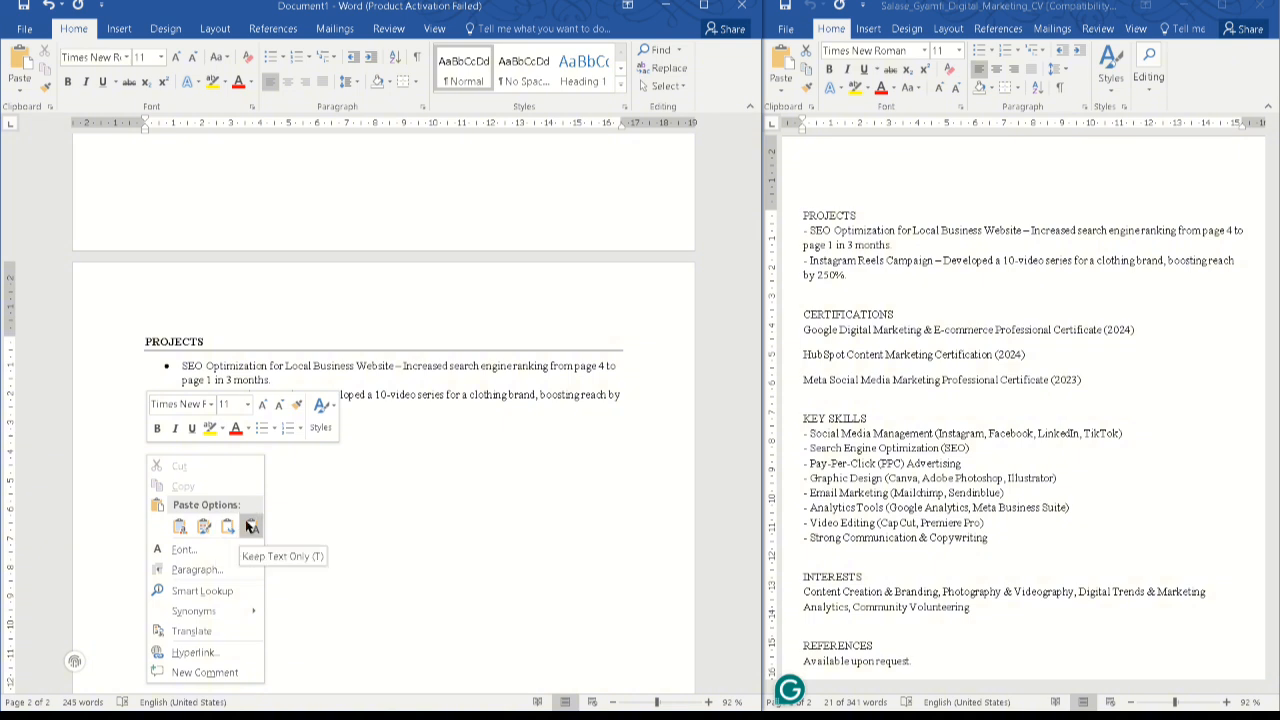
pyautogui.click(247, 523)
# Make the CERTIFICATIONS heading bold and add a bottom border line to it
pyautogui.moveTo(236, 454)
pyautogui.mouseDown()
pyautogui.moveTo(147, 454)
pyautogui.moveTo(240, 455)
pyautogui.mouseUp()
pyautogui.click(150, 455)
pyautogui.click(256, 436)
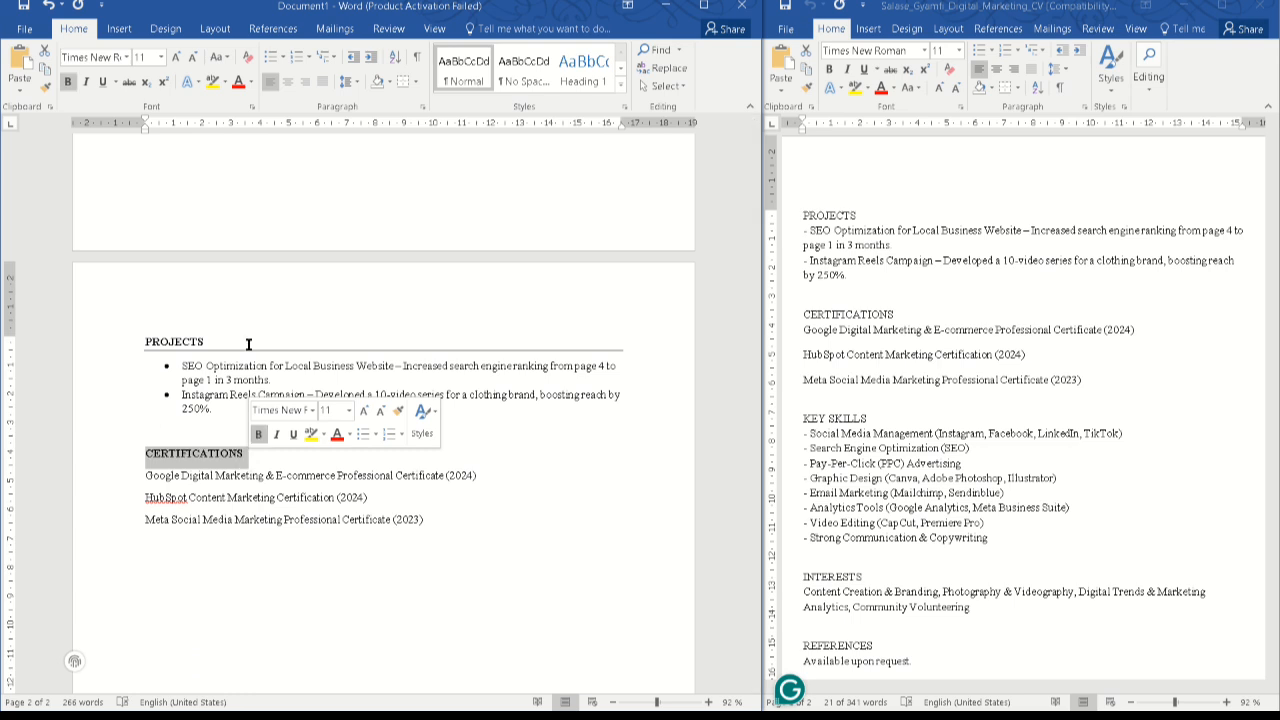
pyautogui.click(401, 84)
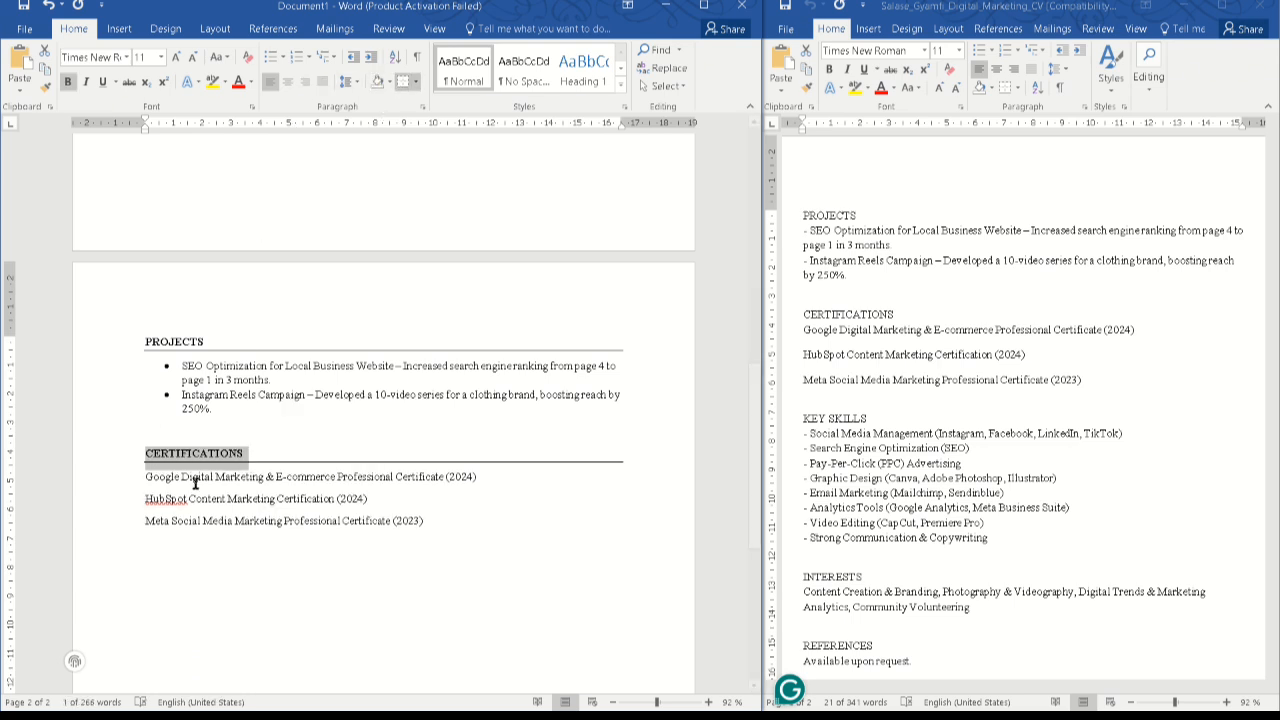
# Format the three certificates under CERTIFICATIONS as a bulleted list
pyautogui.click(221, 522)
pyautogui.moveTo(425, 521); pyautogui.dragTo(145, 498)
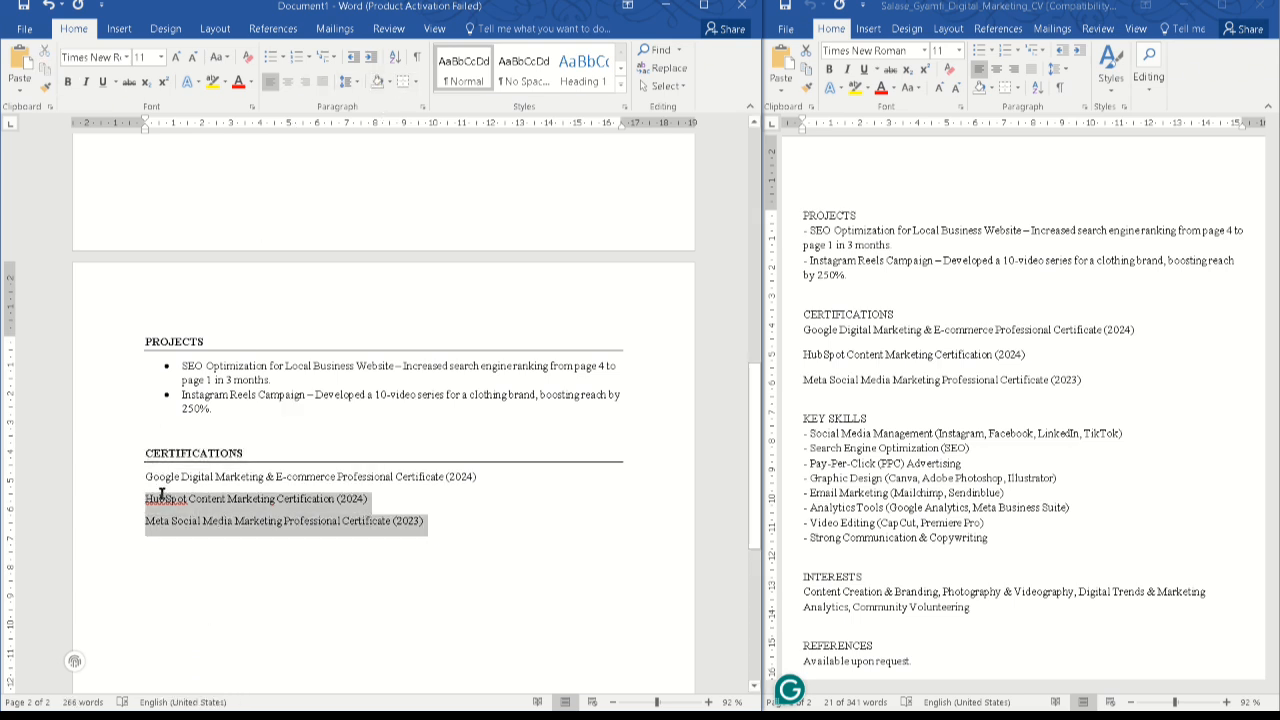
pyautogui.click(227, 562)
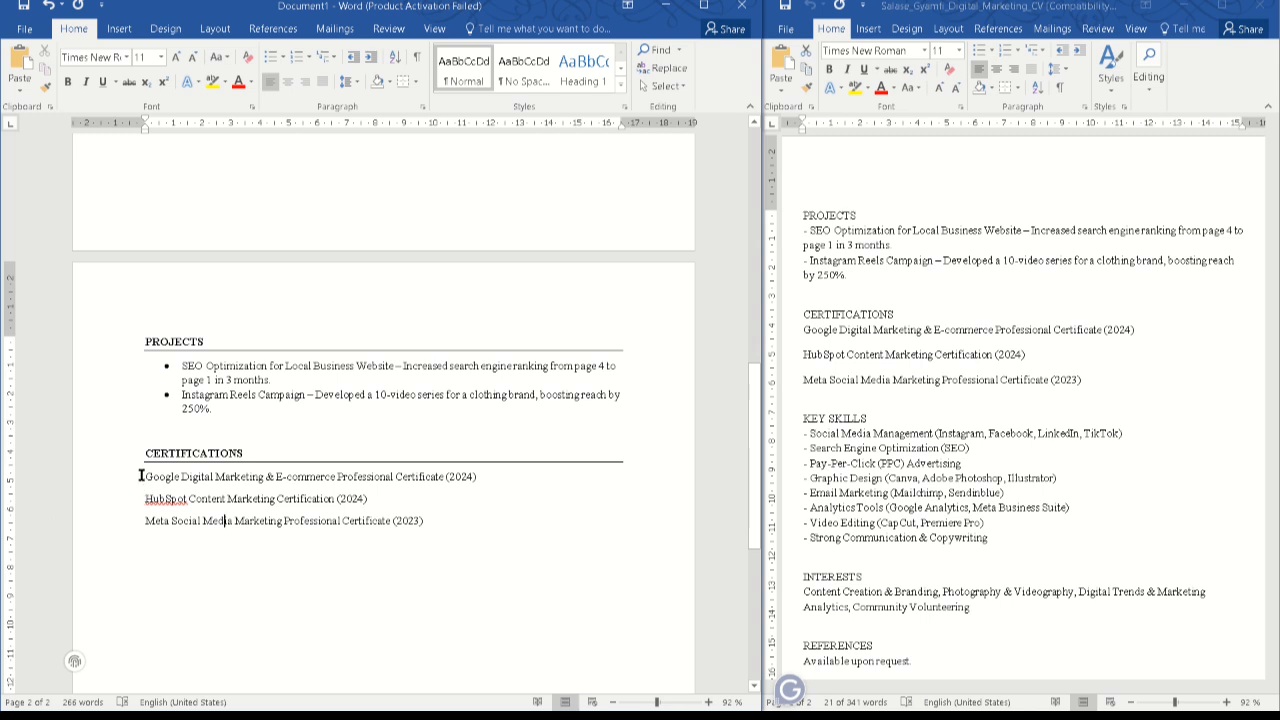
pyautogui.moveTo(141, 476); pyautogui.dragTo(282, 499)
pyautogui.click(287, 521)
pyautogui.moveTo(146, 477); pyautogui.dragTo(485, 521)
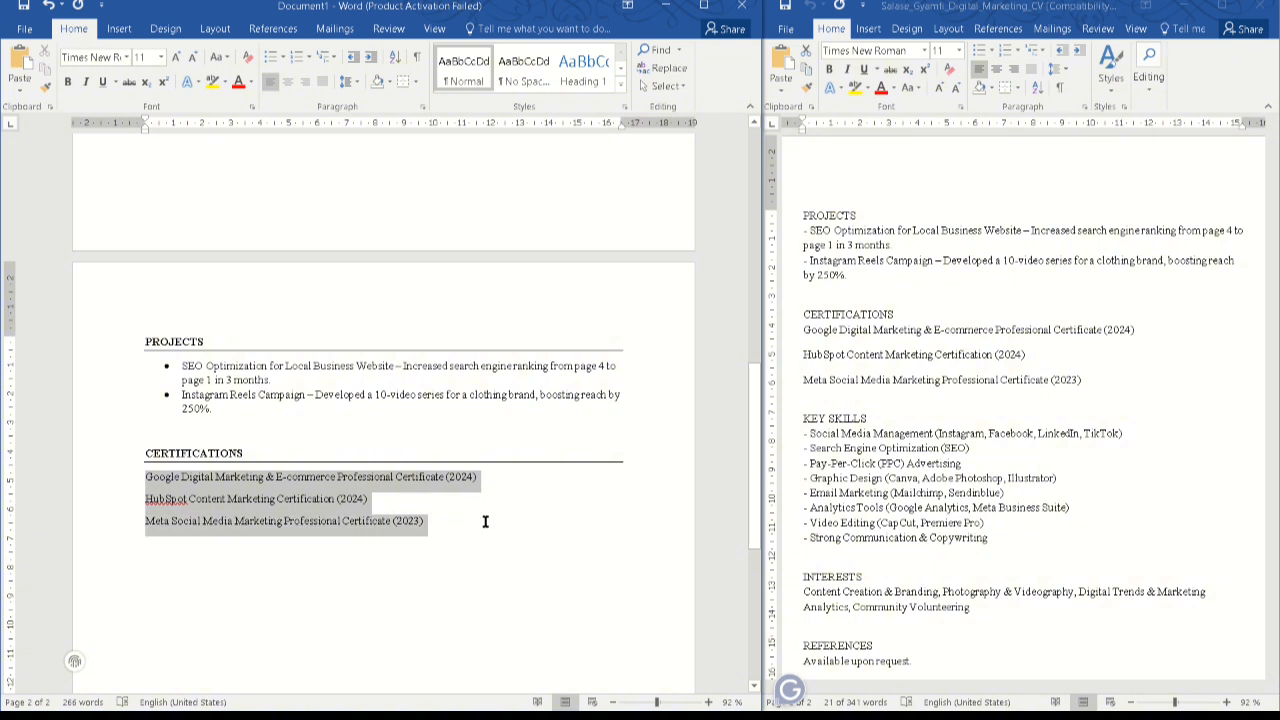
pyautogui.click(270, 56)
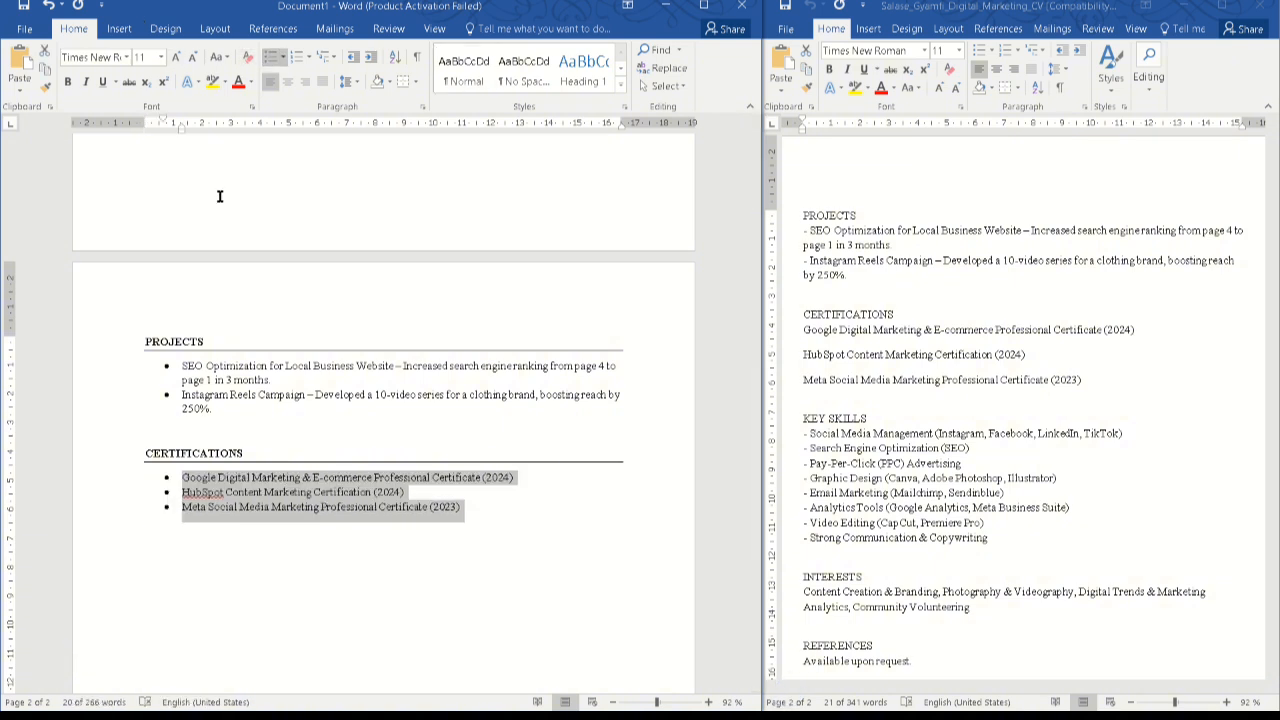
pyautogui.click(208, 481)
# End the bulleted list after the Meta Social Media Marketing certificate and start a plain line below it
pyautogui.scroll(-2, 131, 486)
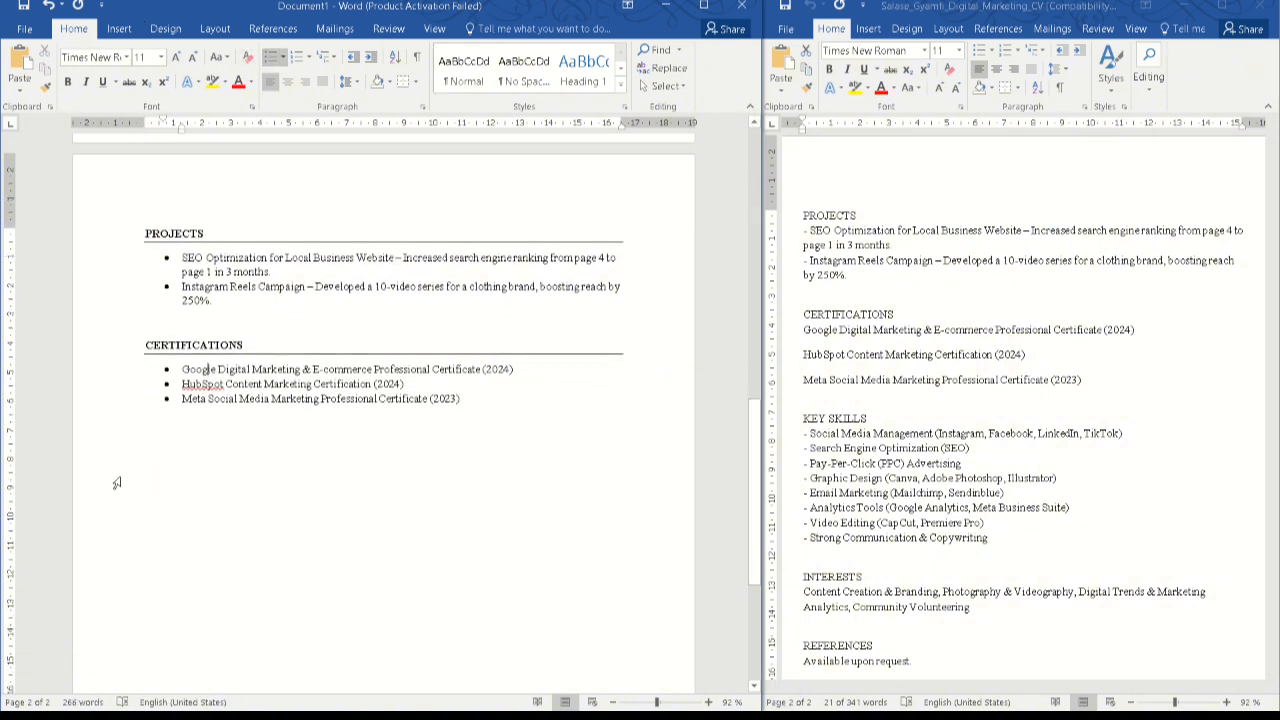
pyautogui.click(503, 418)
pyautogui.press('Return')
pyautogui.press('Return')
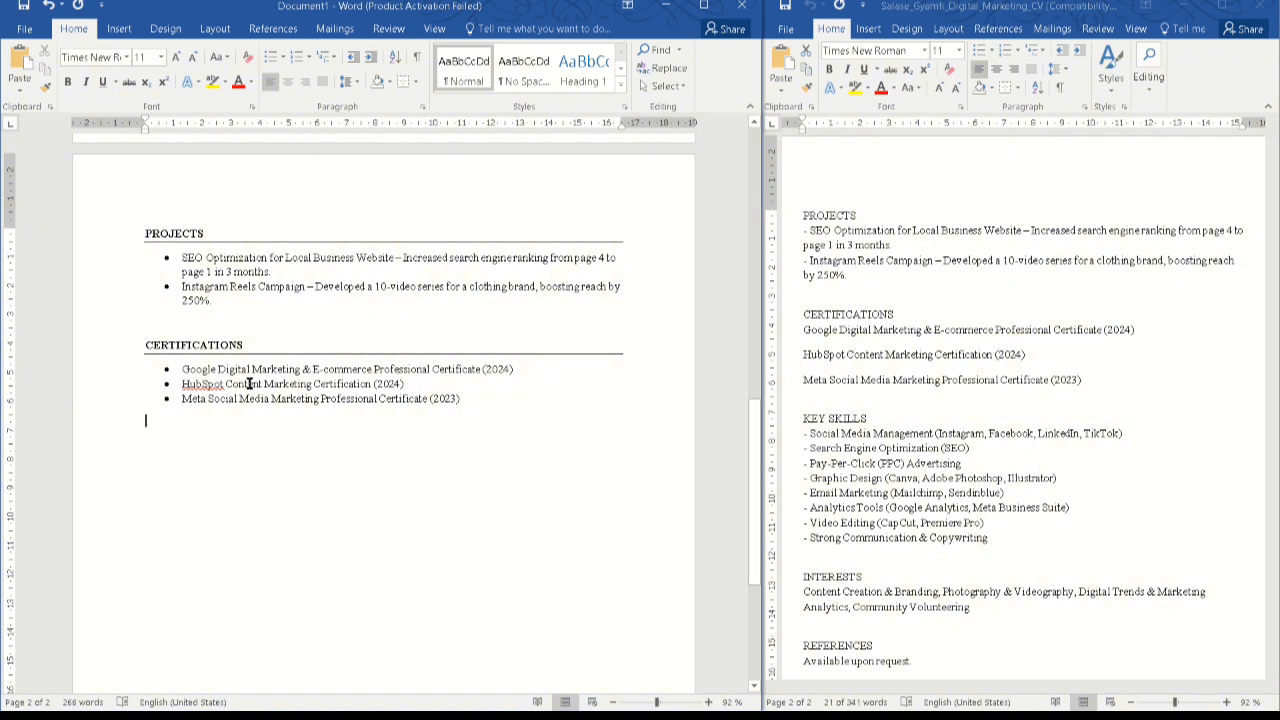
# Copy the KEY SKILLS heading and its eight skills from the original CV and paste them as text only below the certifications
pyautogui.scroll(-3, 826, 401)
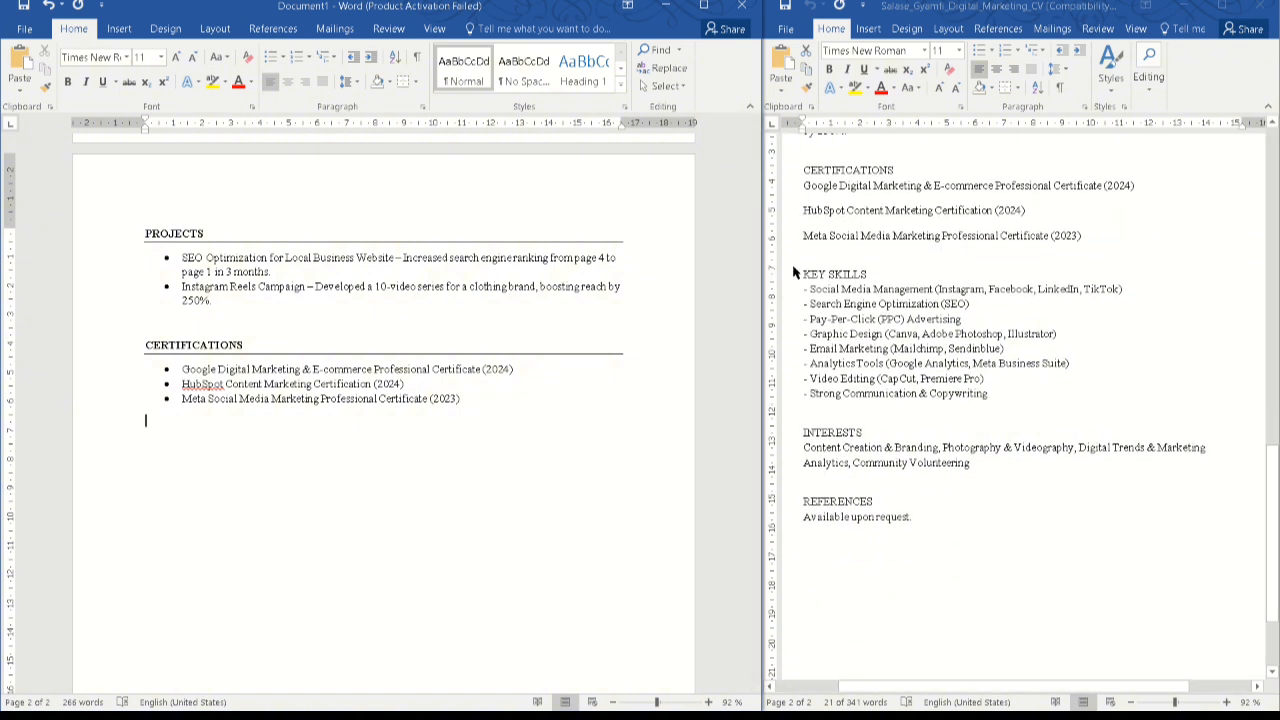
pyautogui.click(803, 272)
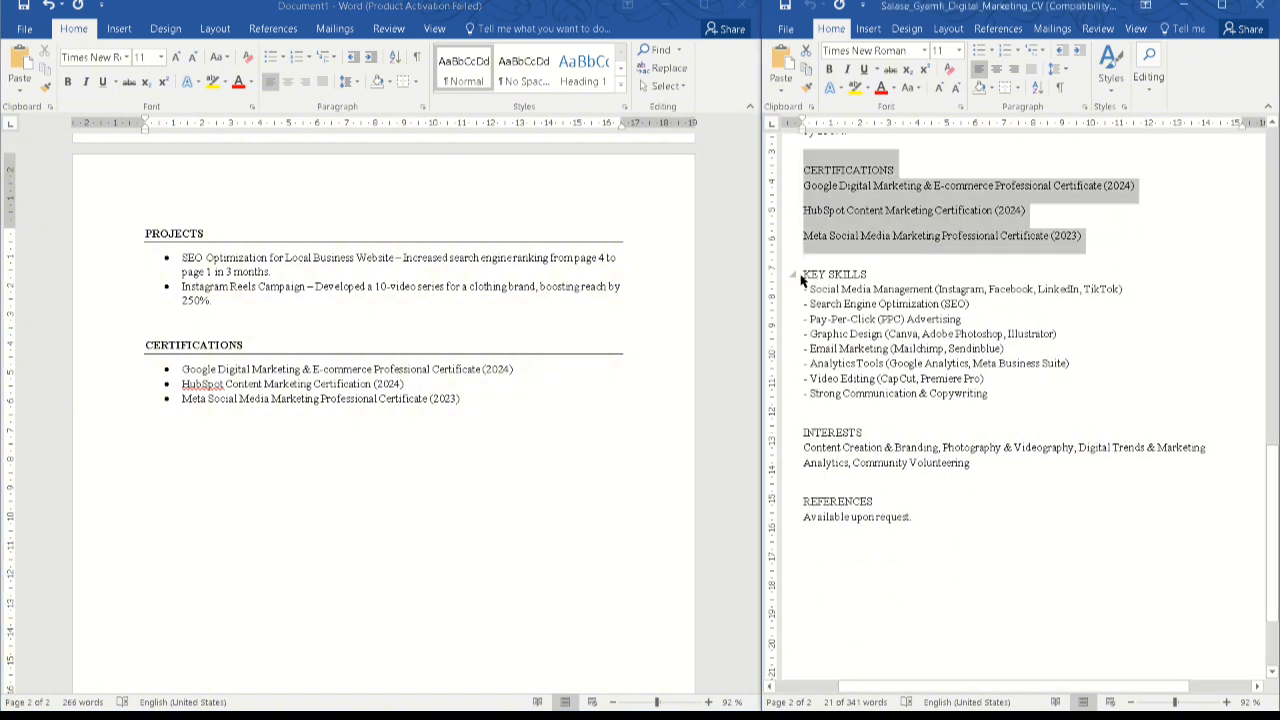
pyautogui.moveTo(803, 275); pyautogui.dragTo(988, 393)
pyautogui.rightClick(906, 385)
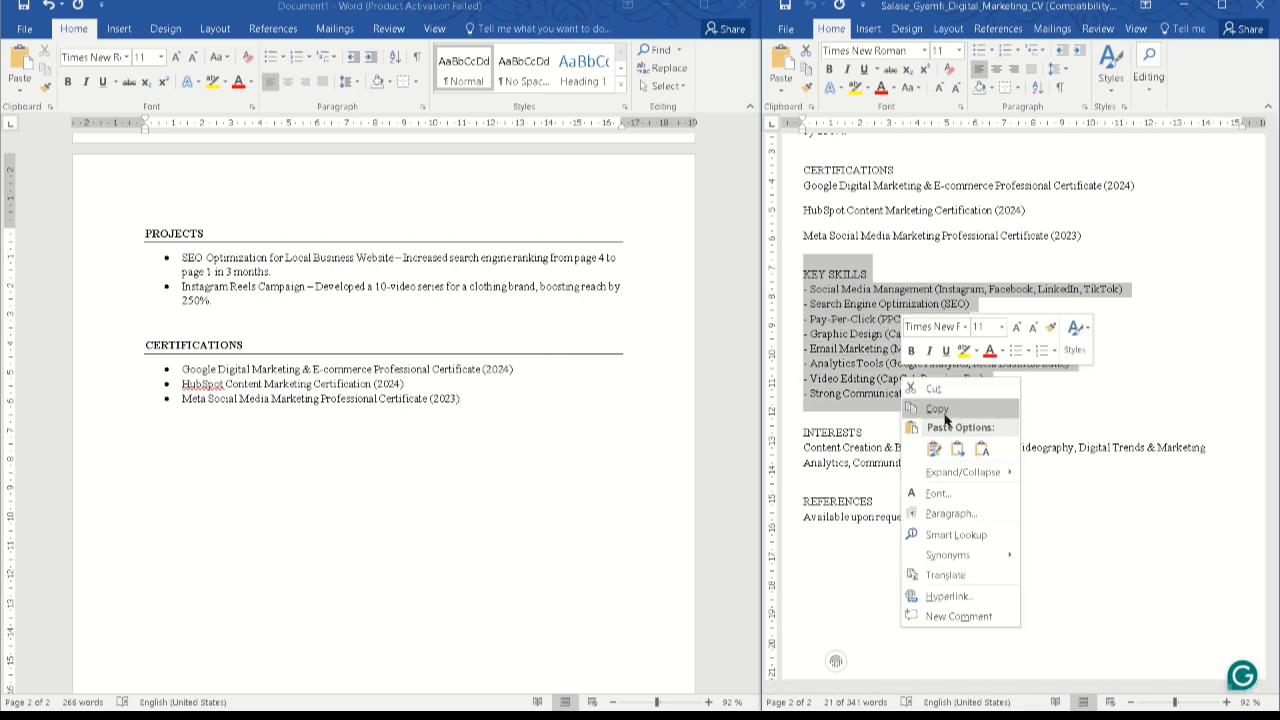
pyautogui.click(925, 407)
pyautogui.click(167, 486)
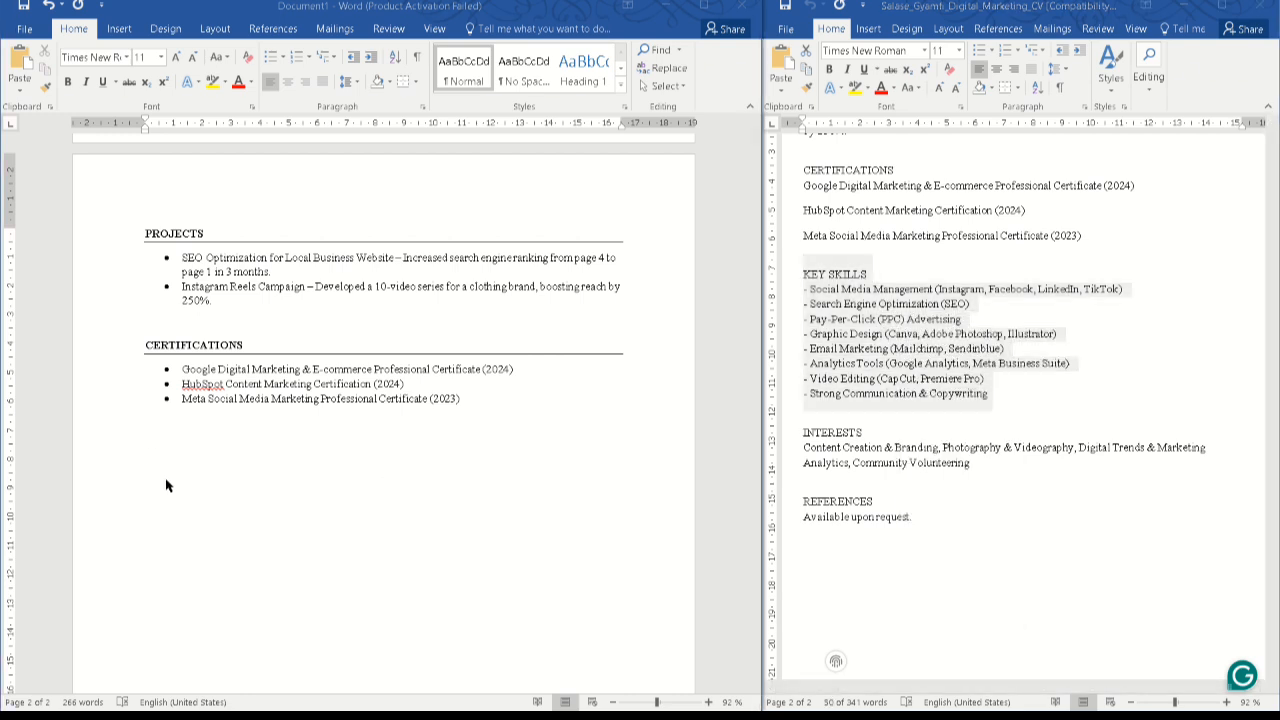
pyautogui.rightClick(146, 430)
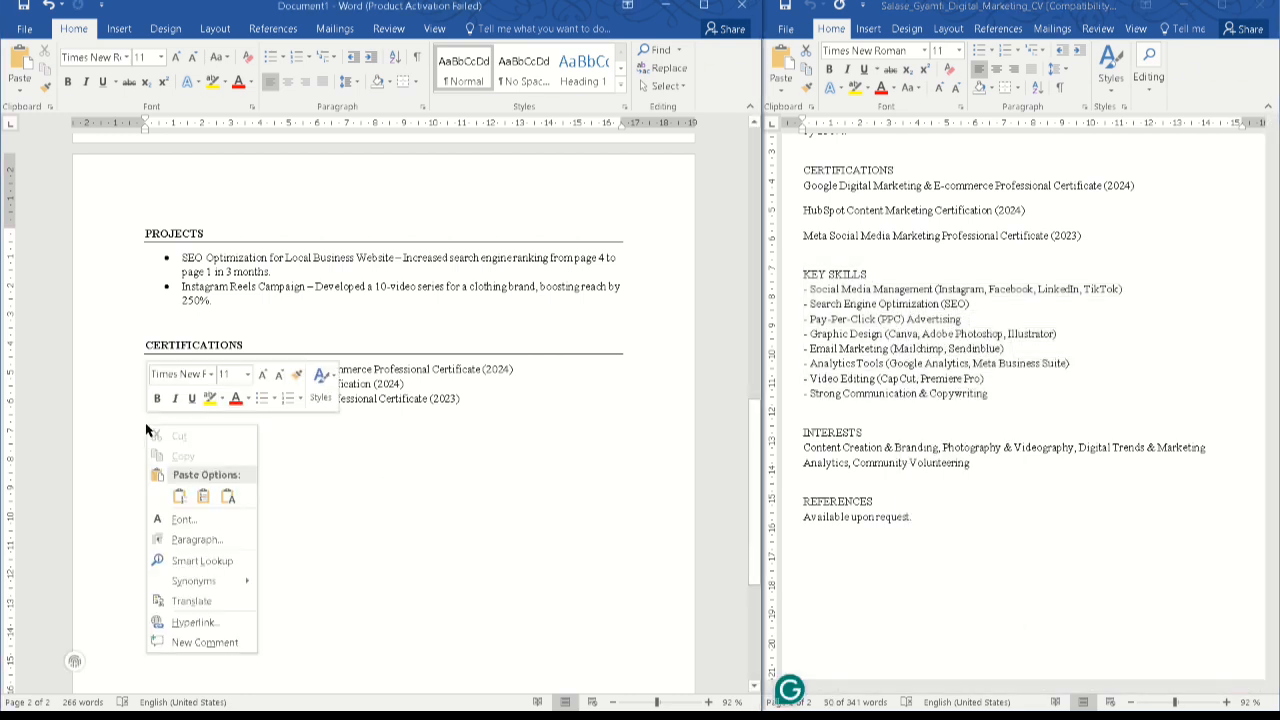
pyautogui.click(228, 496)
# Make the KEY SKILLS heading bold and add a bottom border line to it
pyautogui.moveTo(213, 428); pyautogui.dragTo(146, 422)
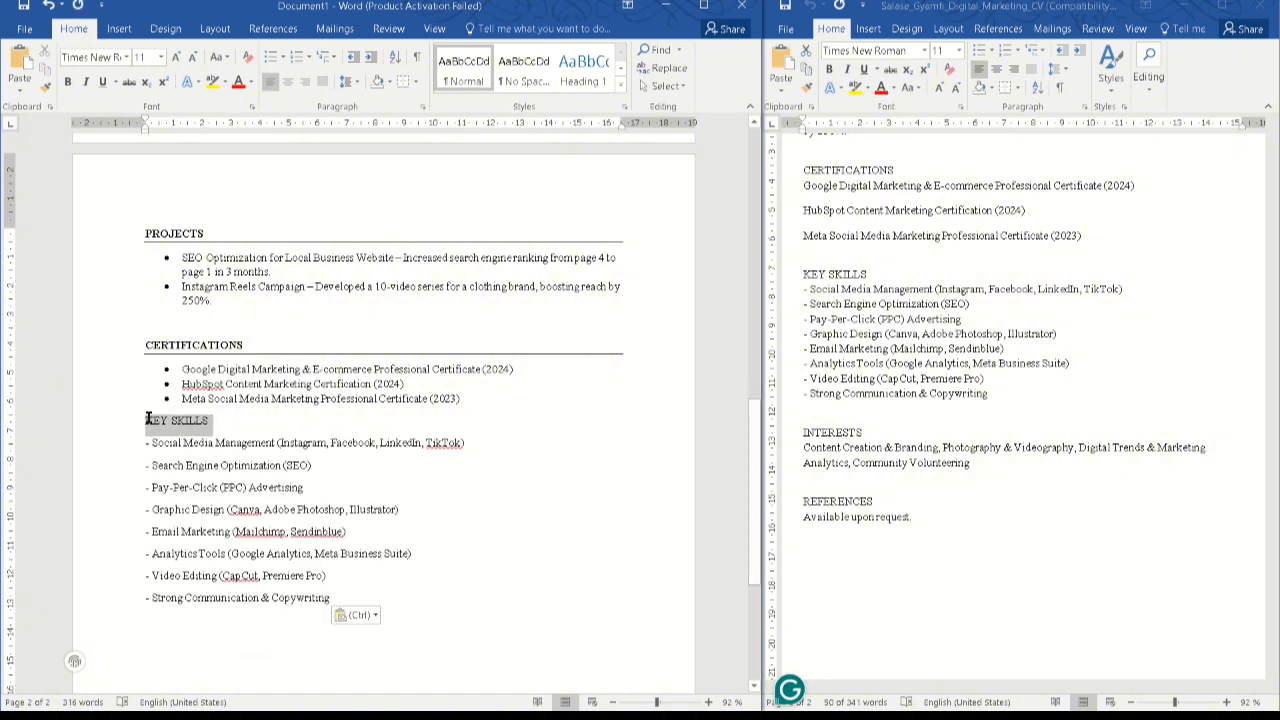
pyautogui.click(160, 393)
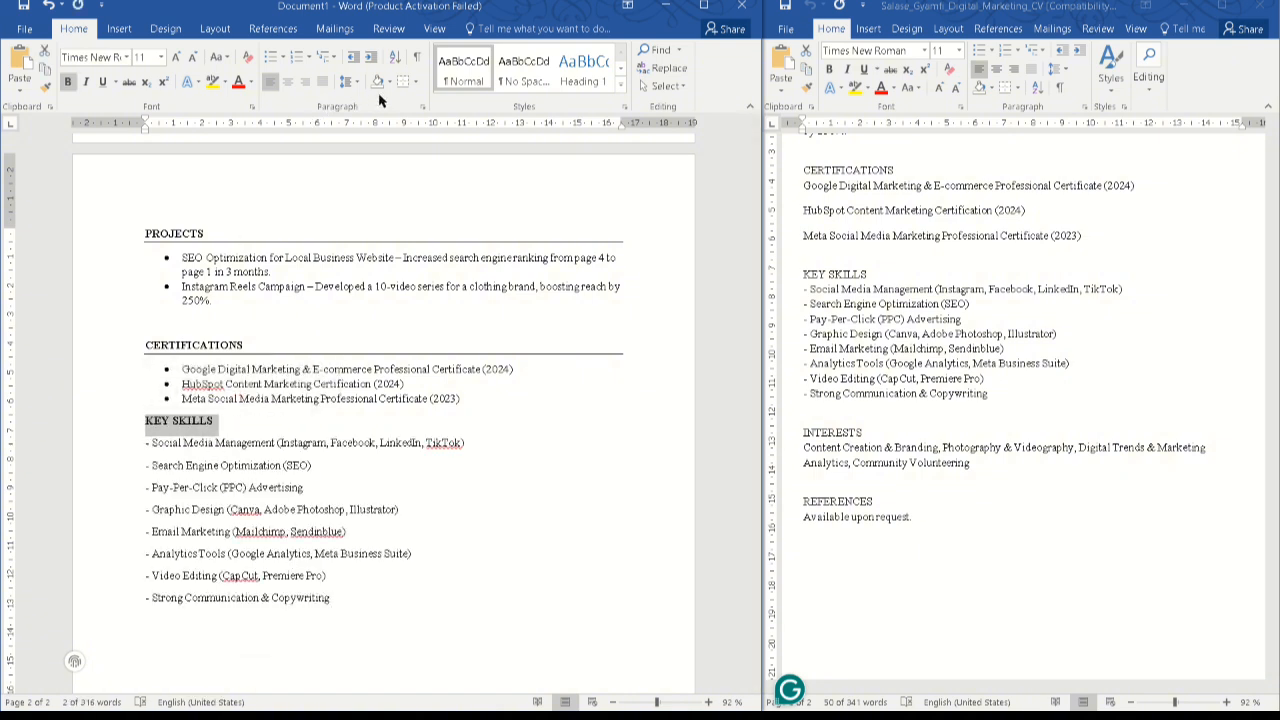
pyautogui.click(403, 81)
pyautogui.click(352, 488)
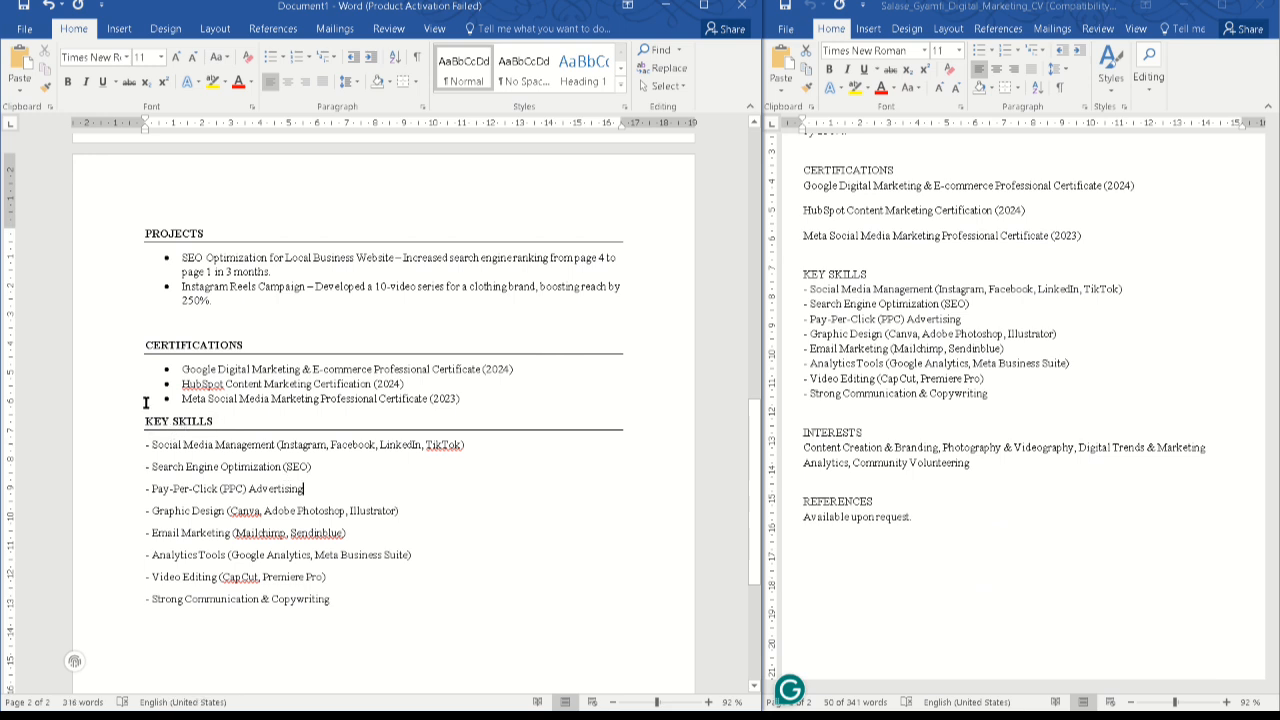
# Insert a blank line between the certifications list and the KEY SKILLS heading
pyautogui.click(145, 402)
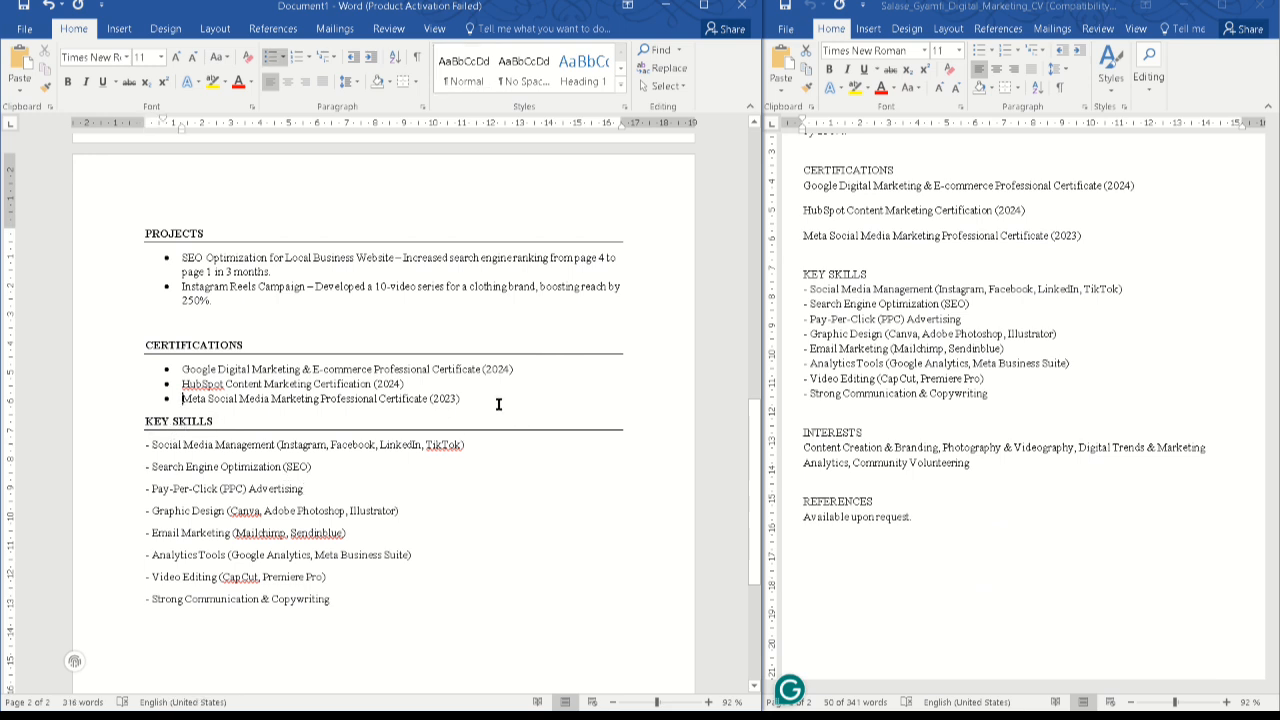
pyautogui.press('Return')
pyautogui.press('Return')
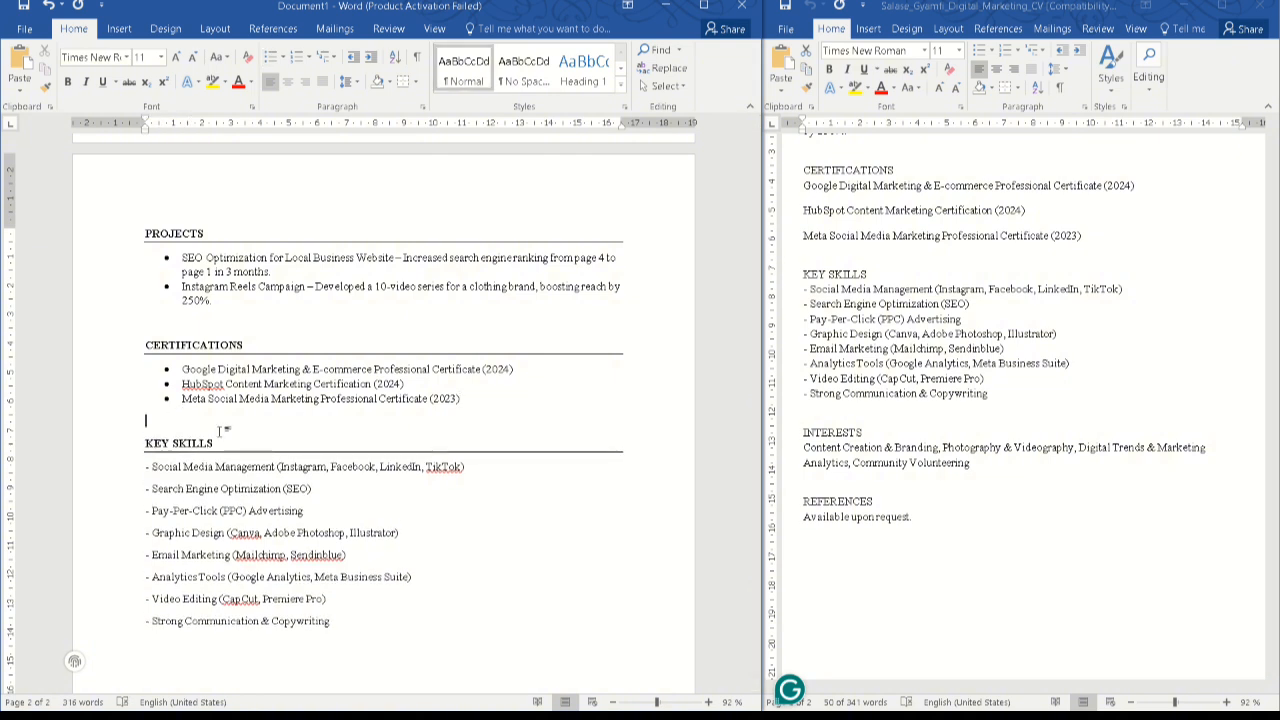
# Remove the leading dash and space from each of the eight lines under KEY SKILLS
pyautogui.scroll(-5, 219, 430)
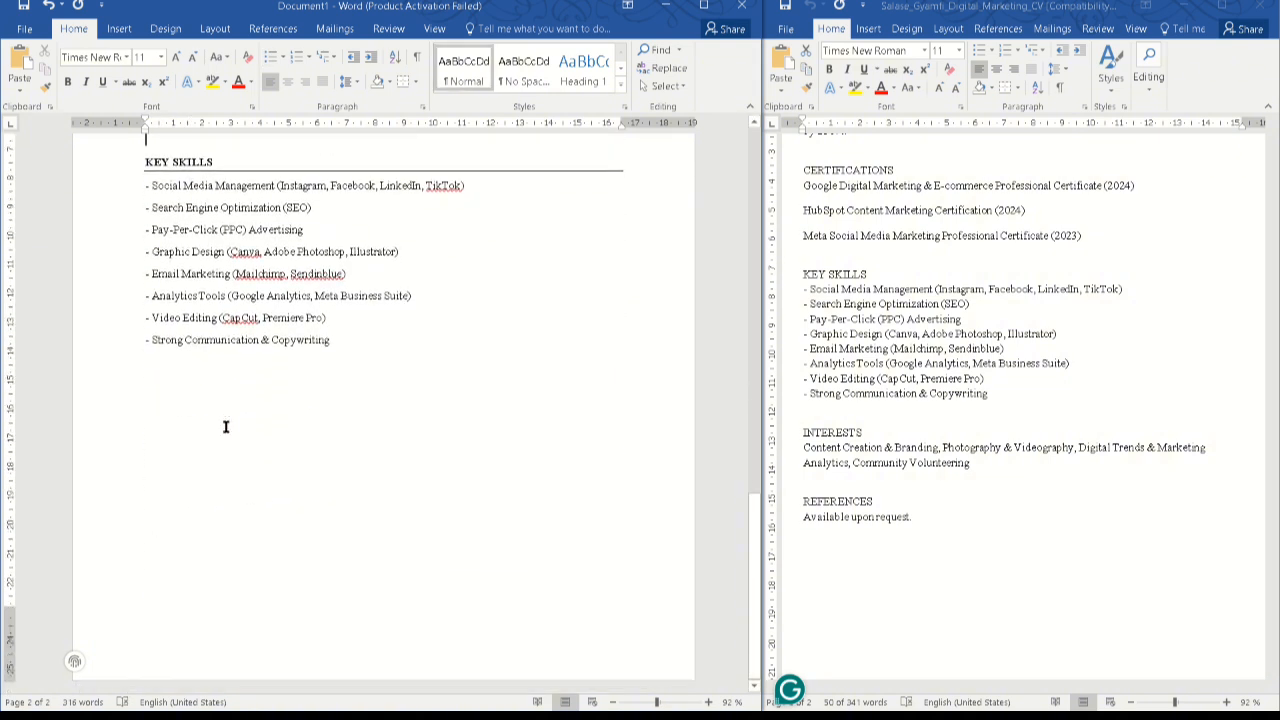
pyautogui.scroll(3, 225, 427)
pyautogui.moveTo(145, 330); pyautogui.dragTo(151, 336)
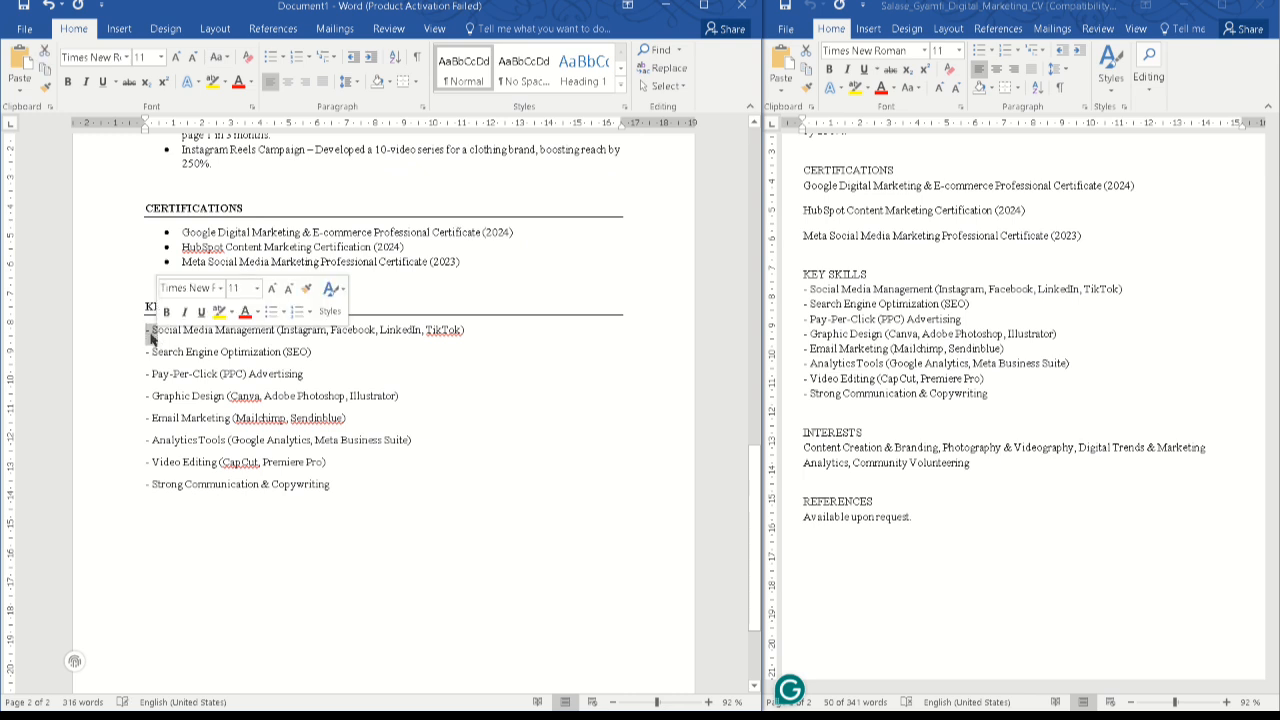
pyautogui.press('Delete')
pyautogui.press('Delete')
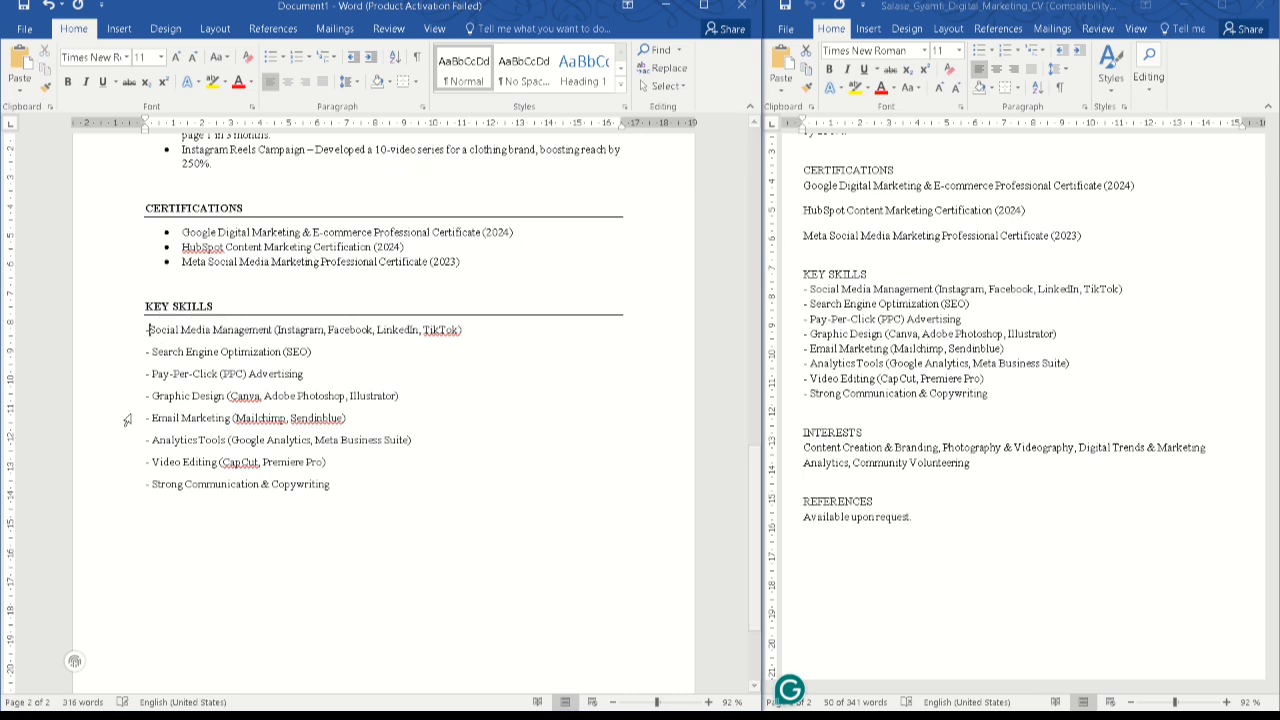
pyautogui.click(147, 352)
pyautogui.press('Delete')
pyautogui.press('Delete')
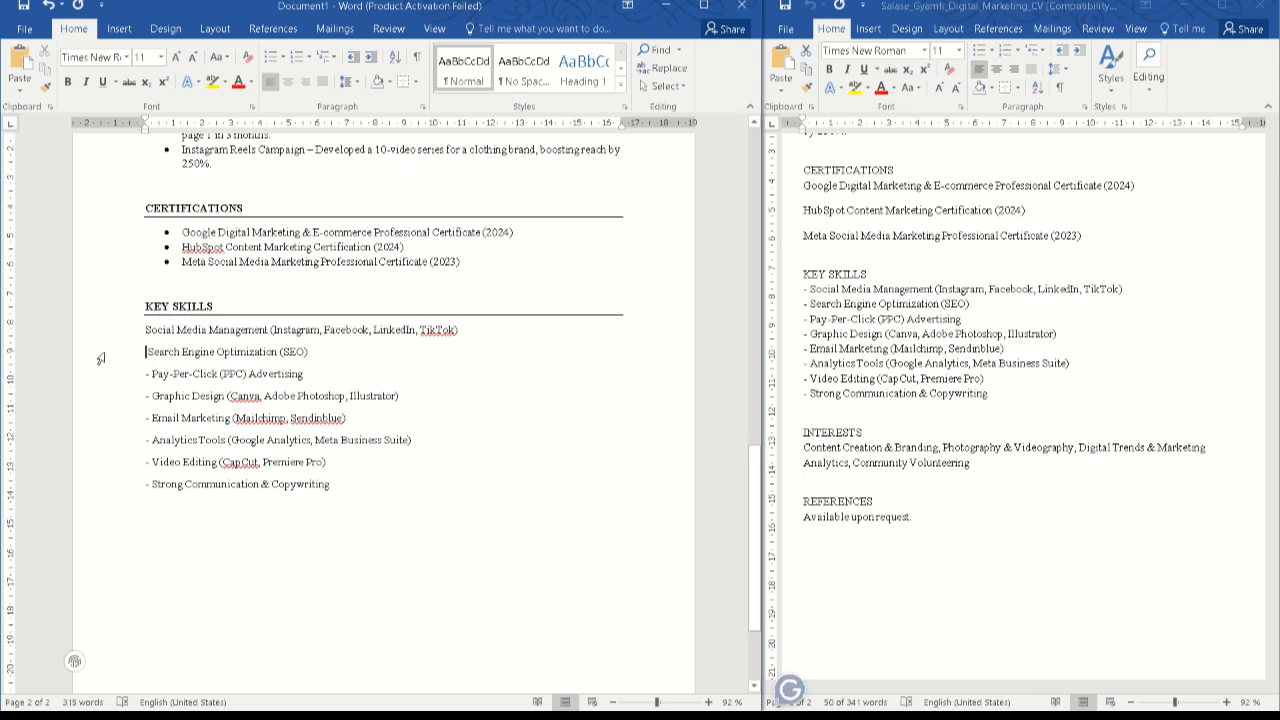
pyautogui.press('Delete')
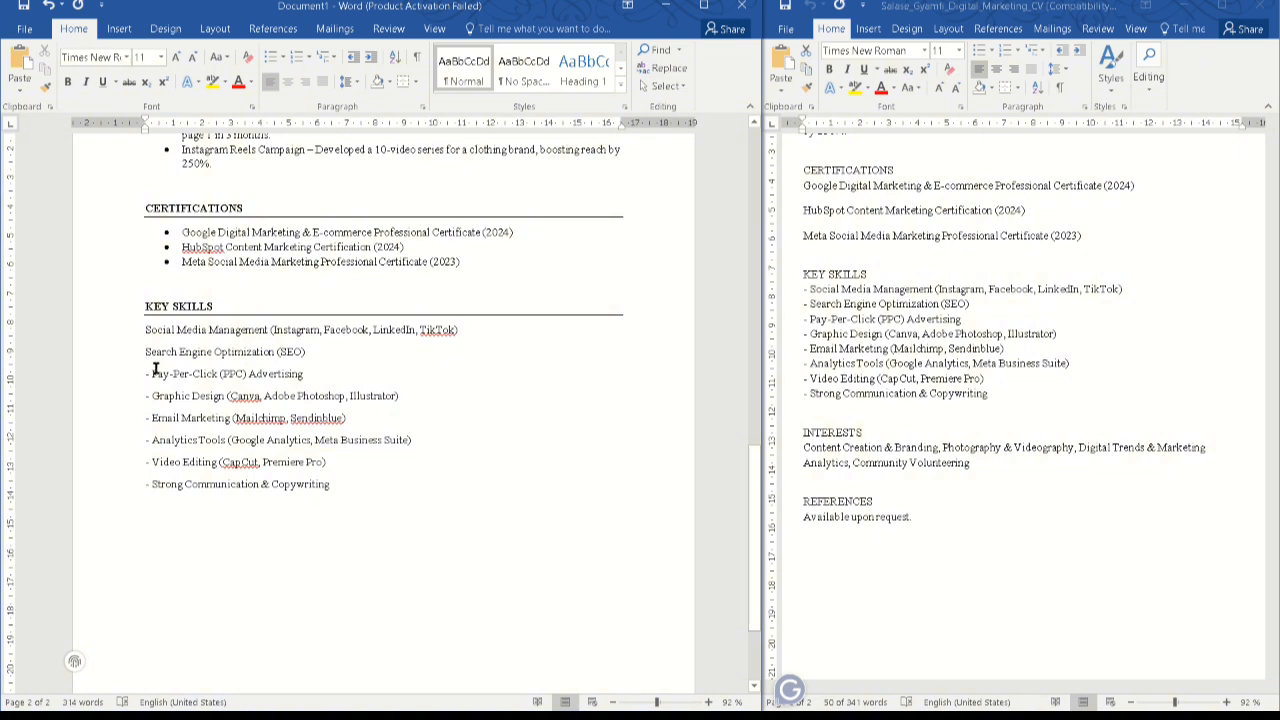
pyautogui.click(151, 373)
pyautogui.press('Delete')
pyautogui.press('Delete')
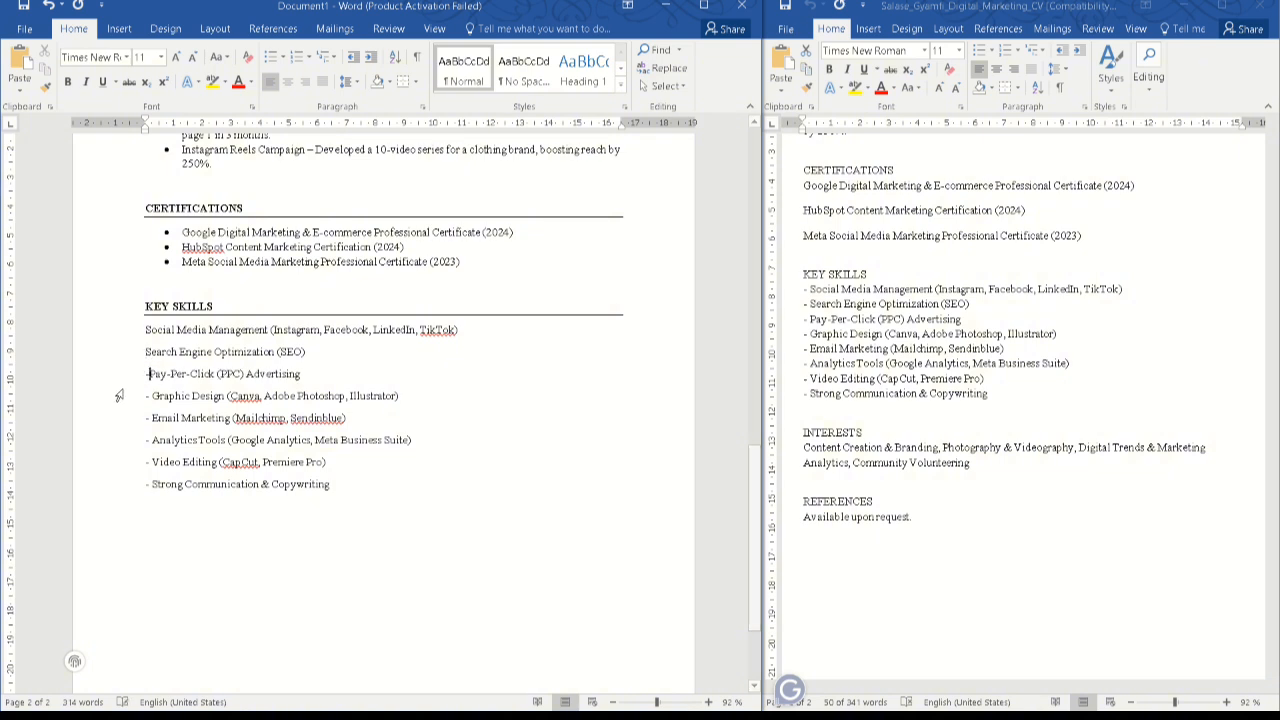
pyautogui.click(148, 396)
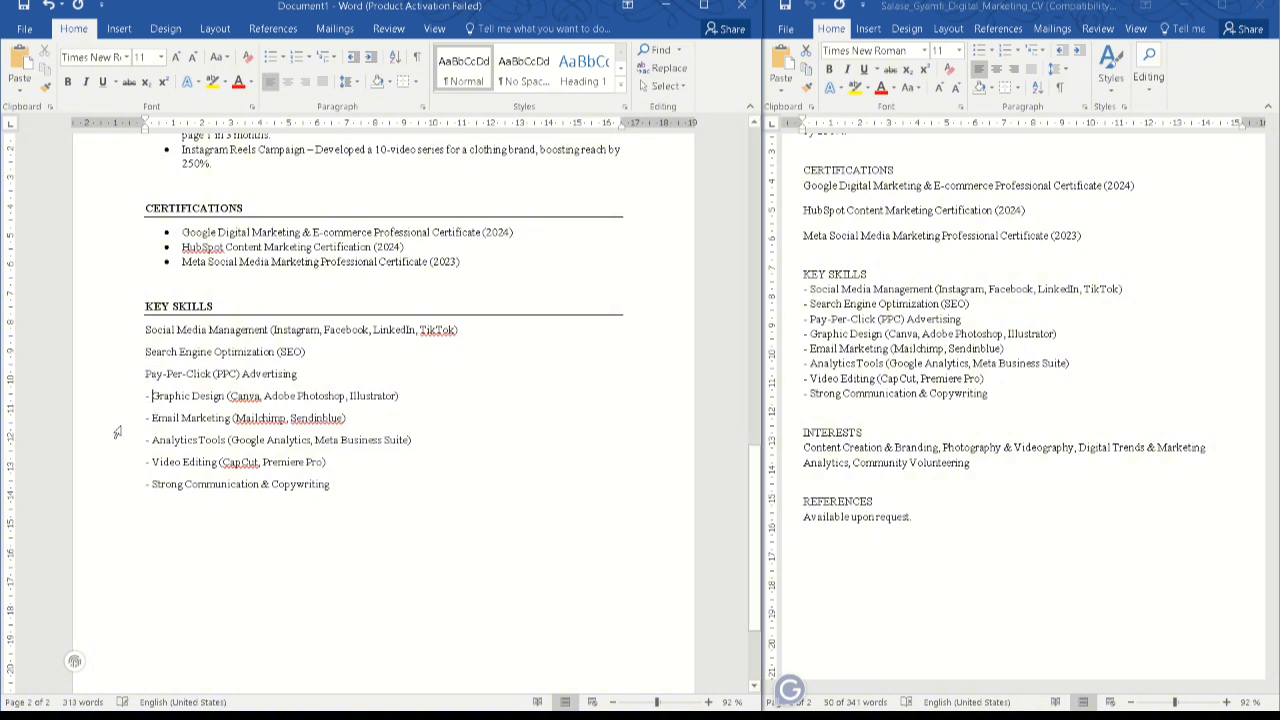
pyautogui.press('Delete')
pyautogui.press('Delete')
pyautogui.click(148, 418)
pyautogui.press('Delete')
pyautogui.press('Delete')
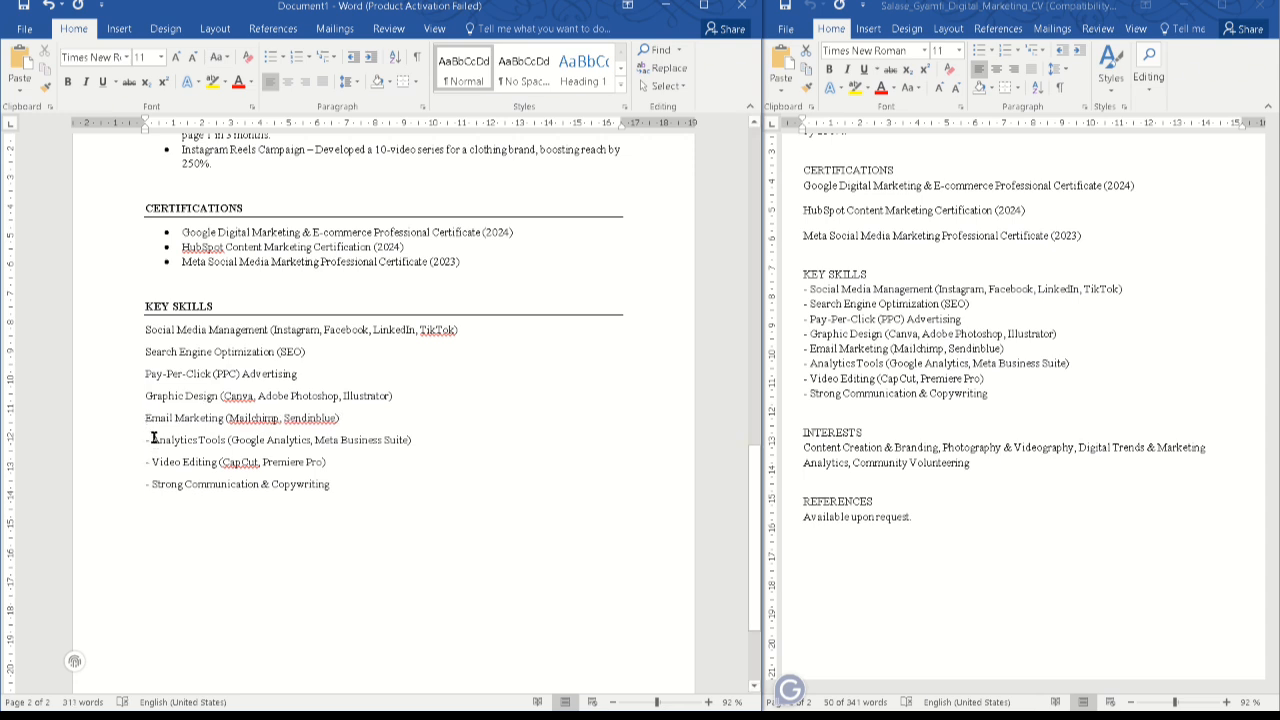
pyautogui.click(151, 440)
pyautogui.press('Delete')
pyautogui.press('Delete')
pyautogui.click(150, 462)
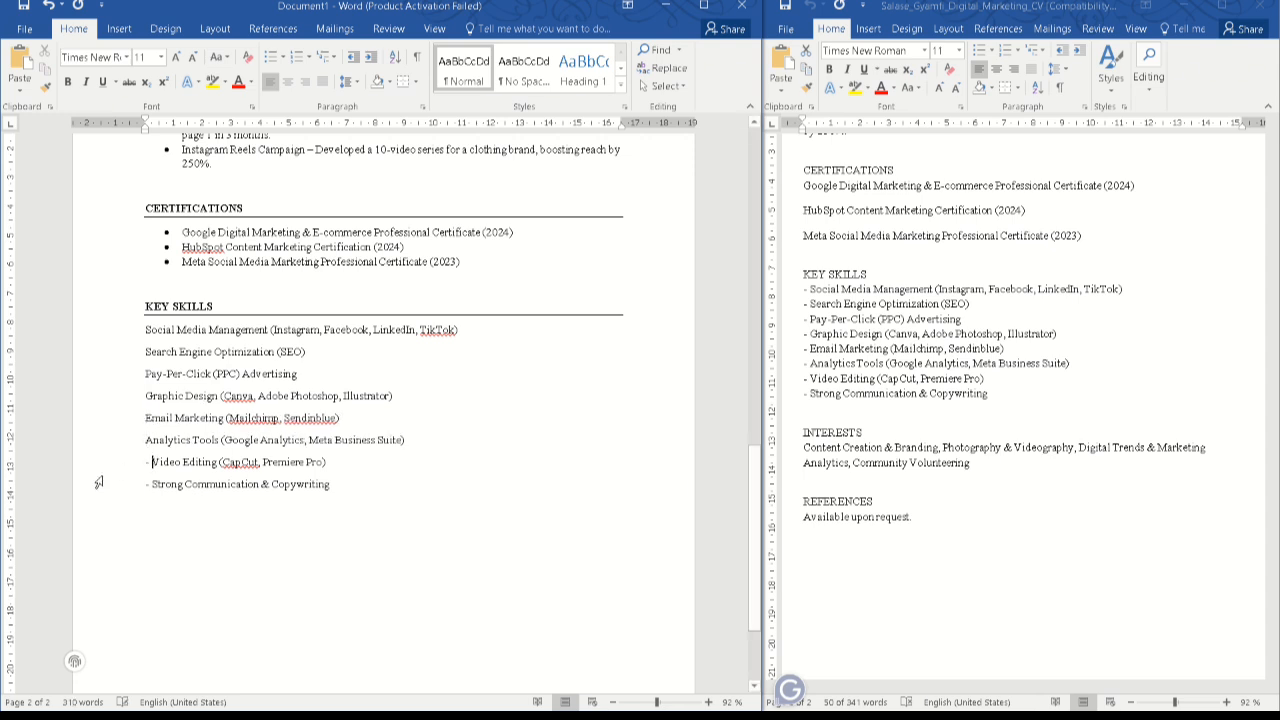
pyautogui.press('BackSpace')
pyautogui.press('BackSpace')
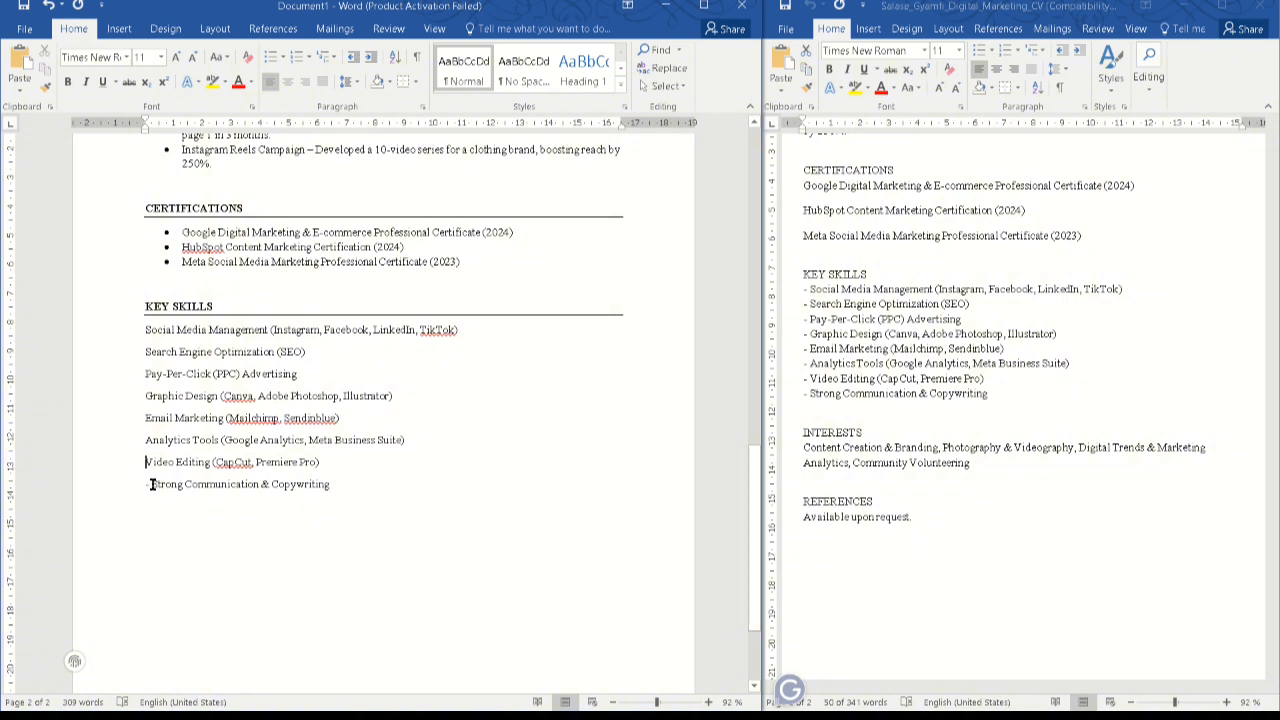
pyautogui.click(151, 484)
pyautogui.press('Delete')
pyautogui.press('Delete')
# Format the eight lines under KEY SKILLS as a list with solid round bullets
pyautogui.click(331, 488)
pyautogui.moveTo(305, 480); pyautogui.dragTo(162, 334)
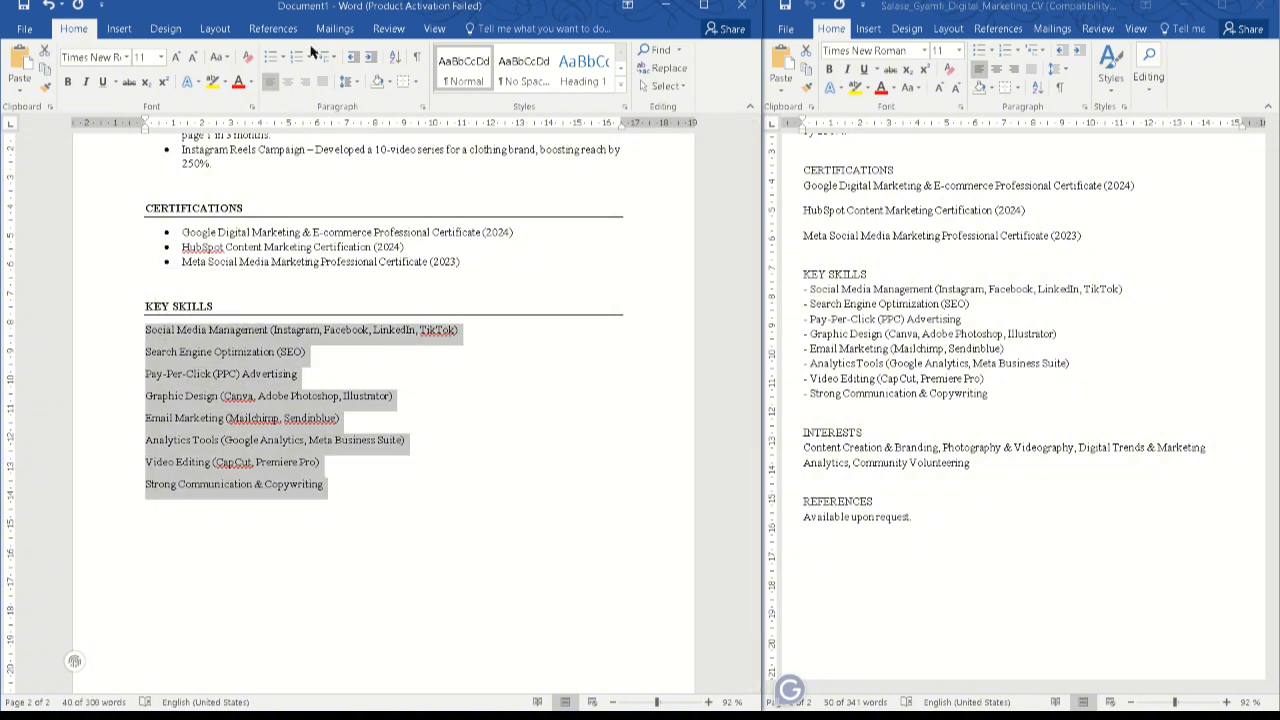
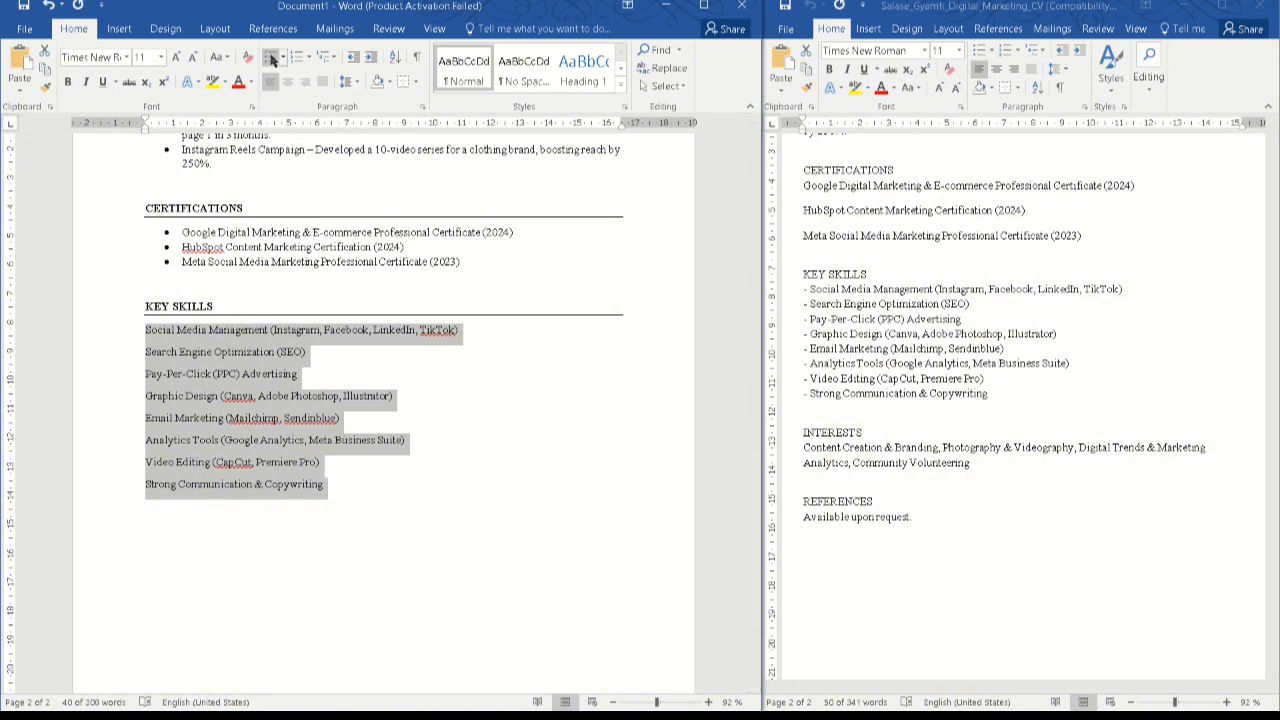
pyautogui.click(272, 58)
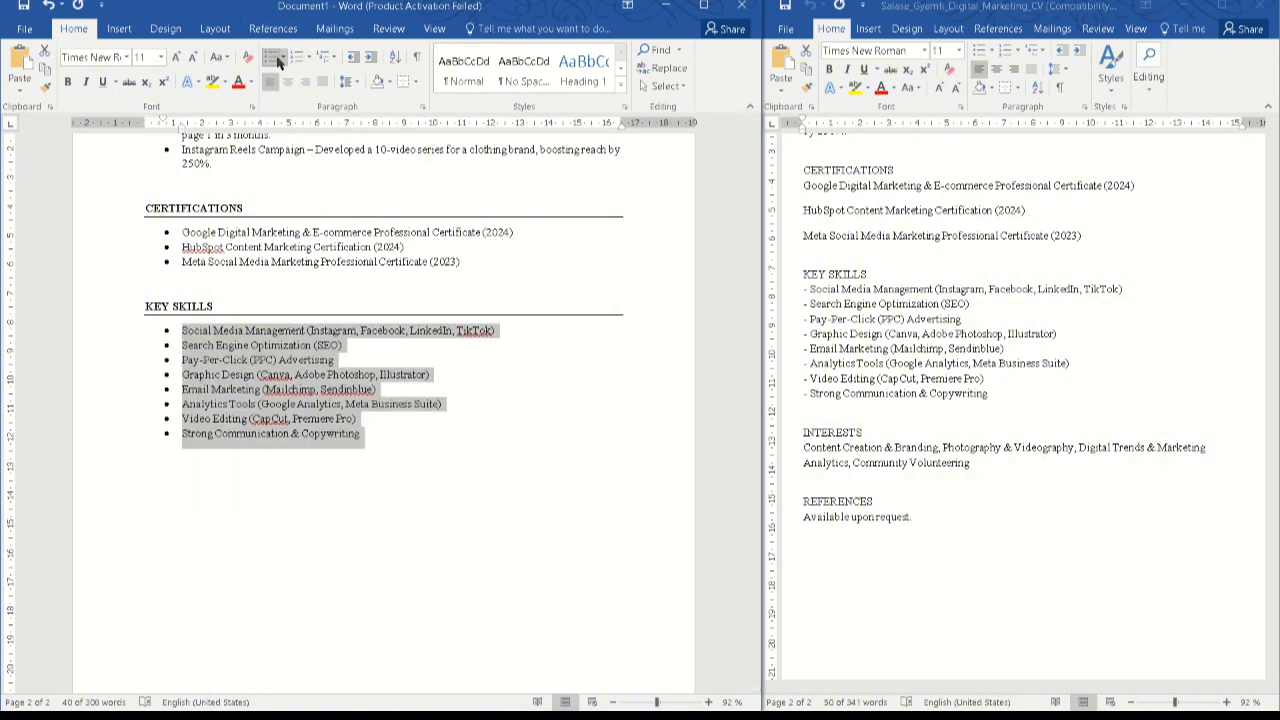
pyautogui.click(283, 58)
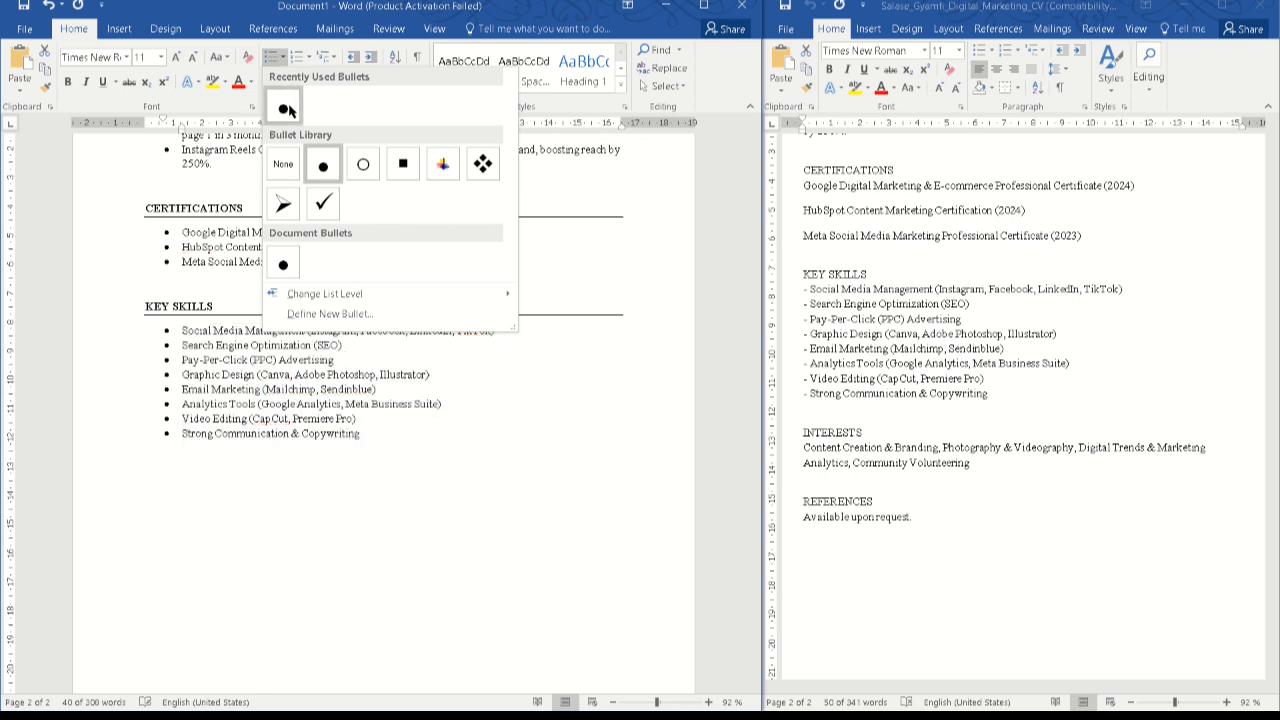
pyautogui.click(265, 428)
pyautogui.click(345, 445)
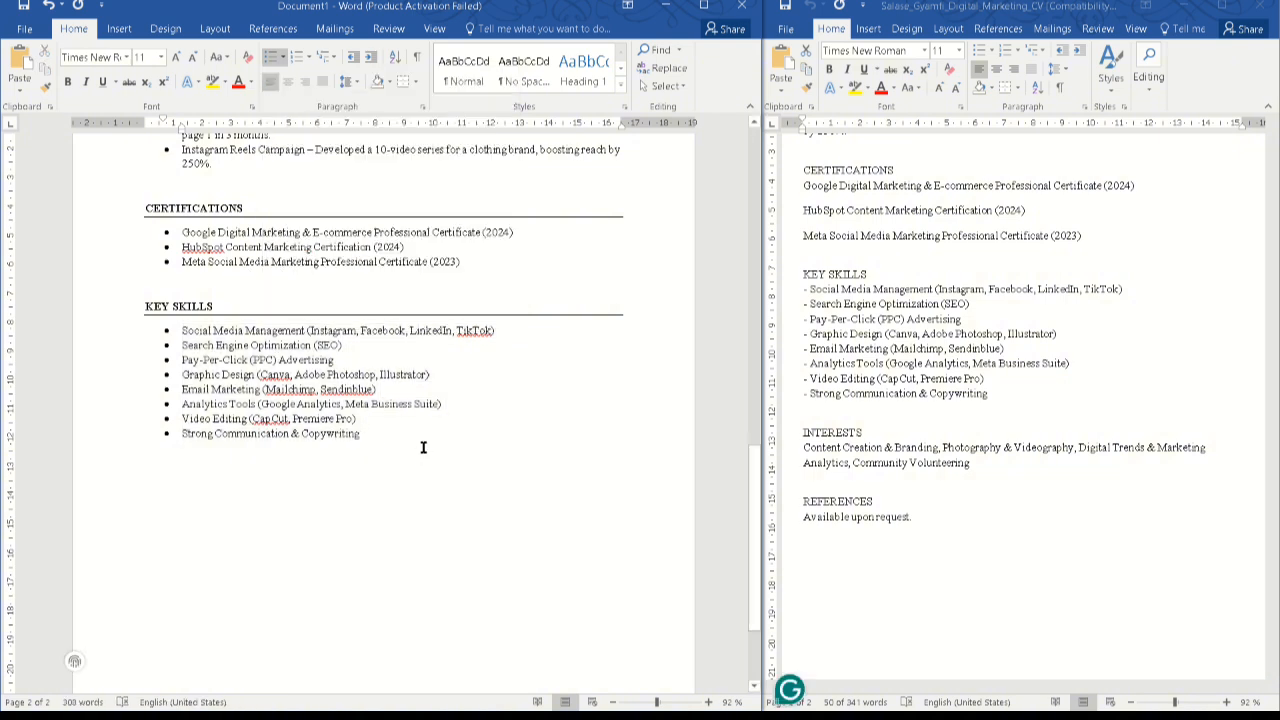
# End the bulleted list after Strong Communication & Copywriting and start a plain line below it
pyautogui.click(376, 447)
pyautogui.press('Return')
pyautogui.press('Return')
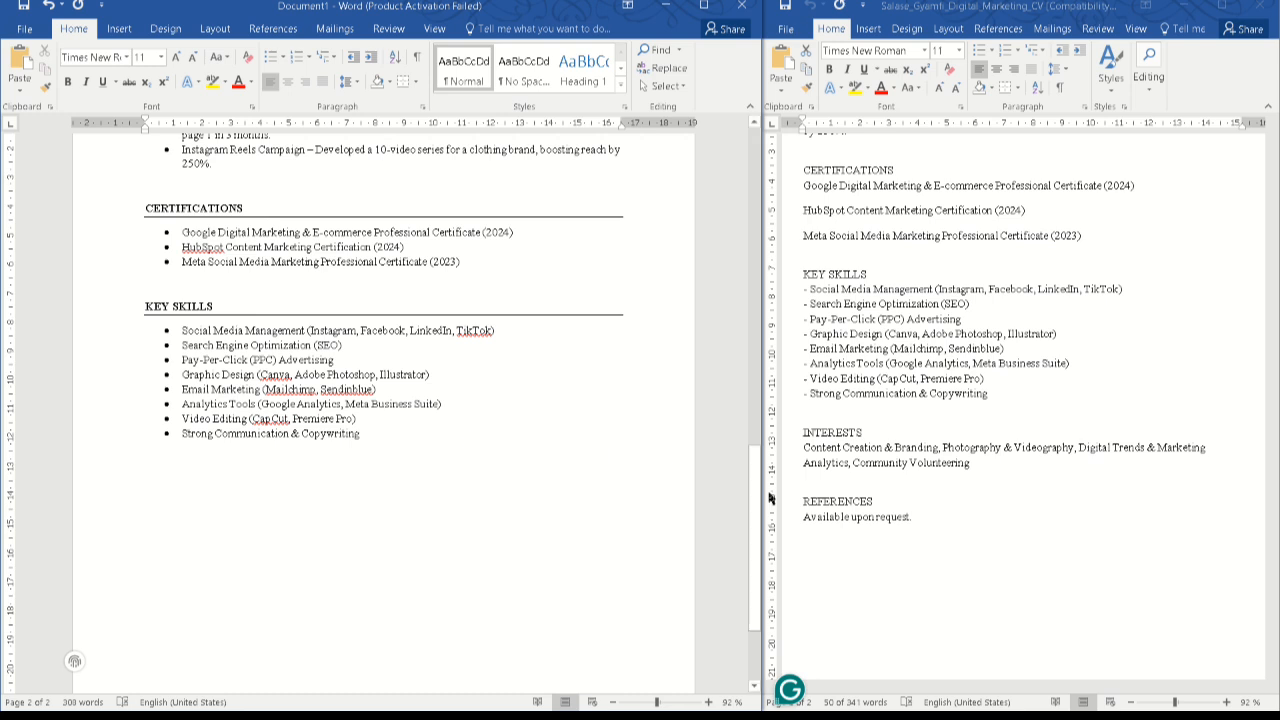
# Cut the INTERESTS heading and its paragraph from the original CV and paste them as text only below the key skills
pyautogui.moveTo(991, 471); pyautogui.dragTo(800, 434)
pyautogui.press('super+c')
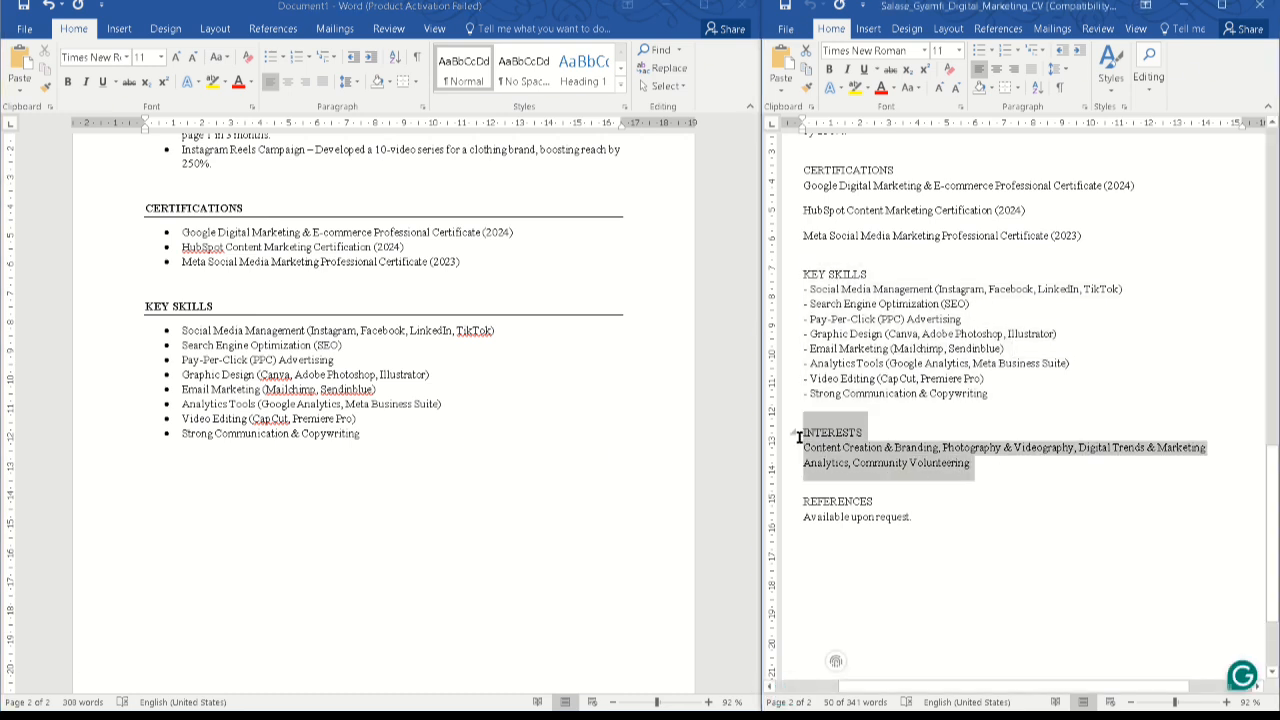
pyautogui.rightClick(825, 446)
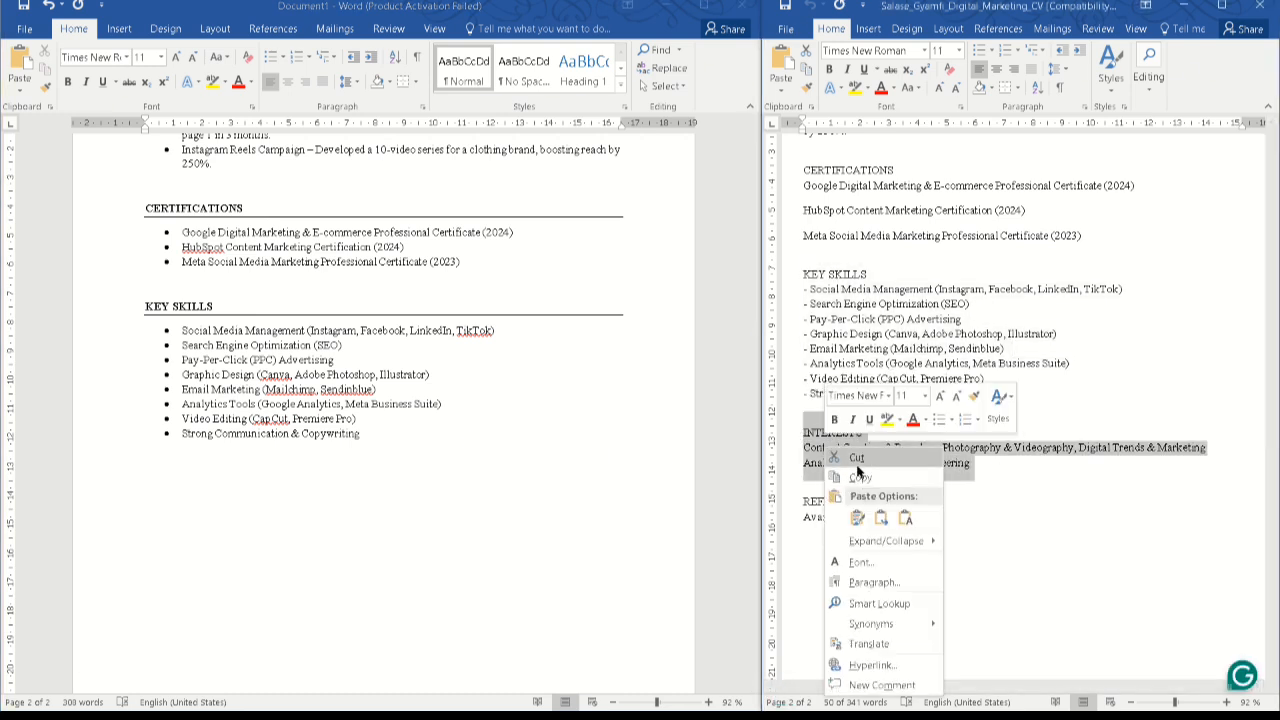
pyautogui.click(857, 457)
pyautogui.click(178, 480)
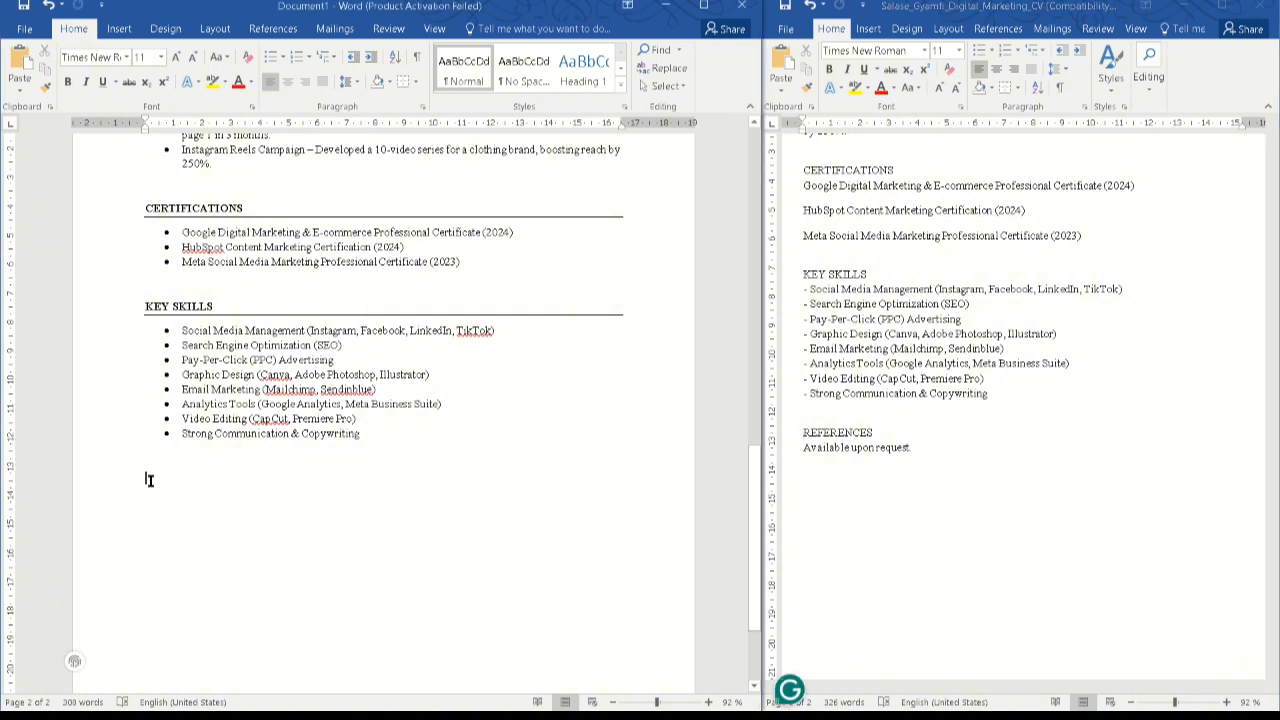
pyautogui.rightClick(148, 480)
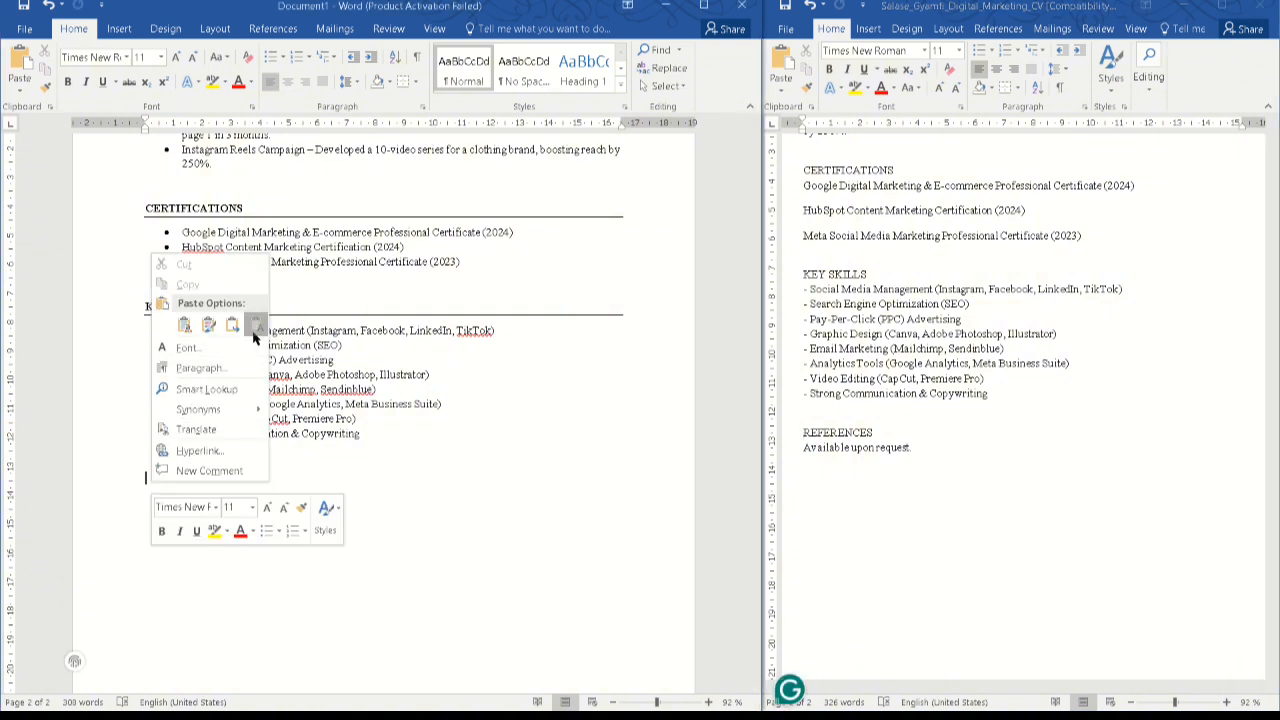
pyautogui.click(256, 325)
# Make the INTERESTS heading bold and add a bottom border line to it
pyautogui.doubleClick(170, 477)
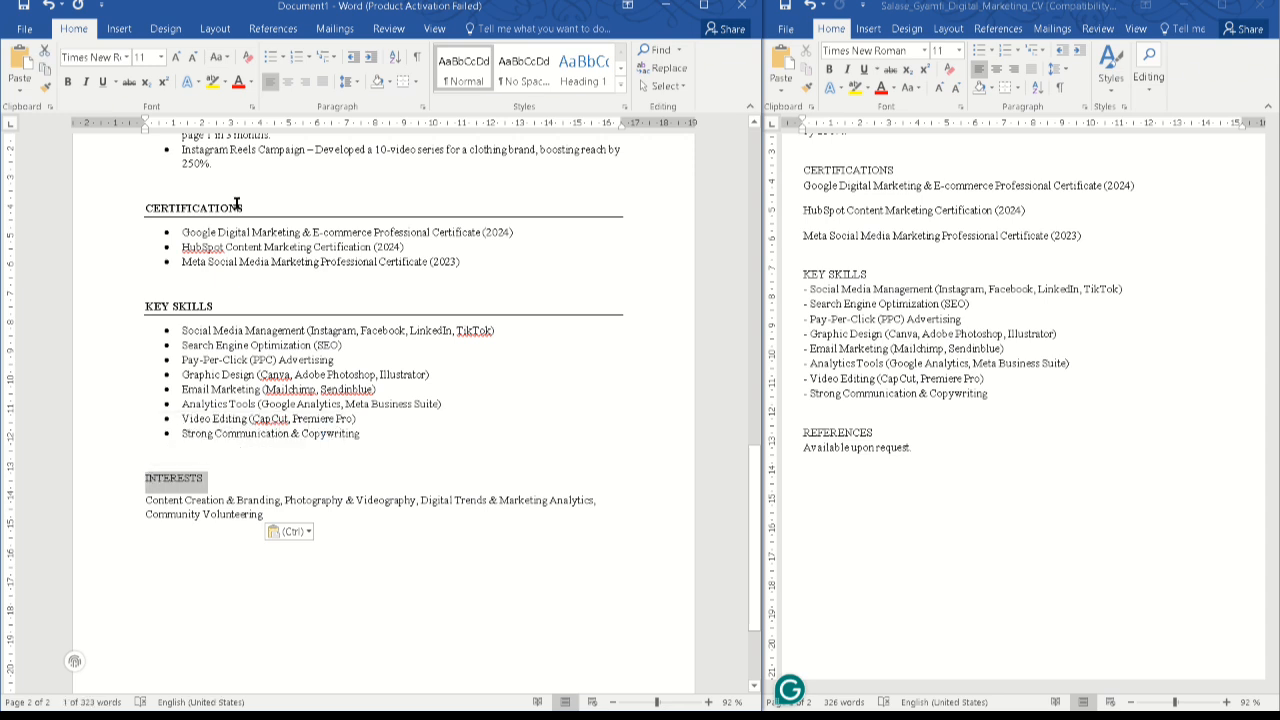
pyautogui.click(67, 81)
pyautogui.click(258, 522)
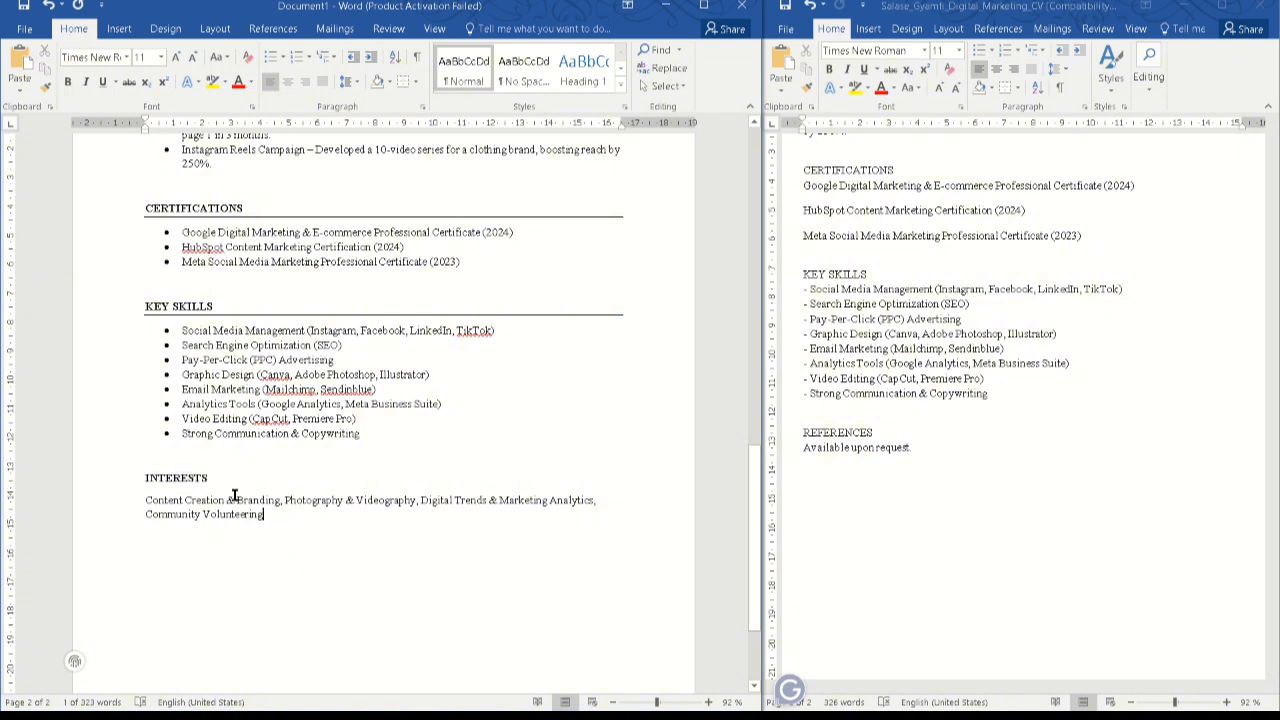
pyautogui.moveTo(210, 479); pyautogui.dragTo(124, 476)
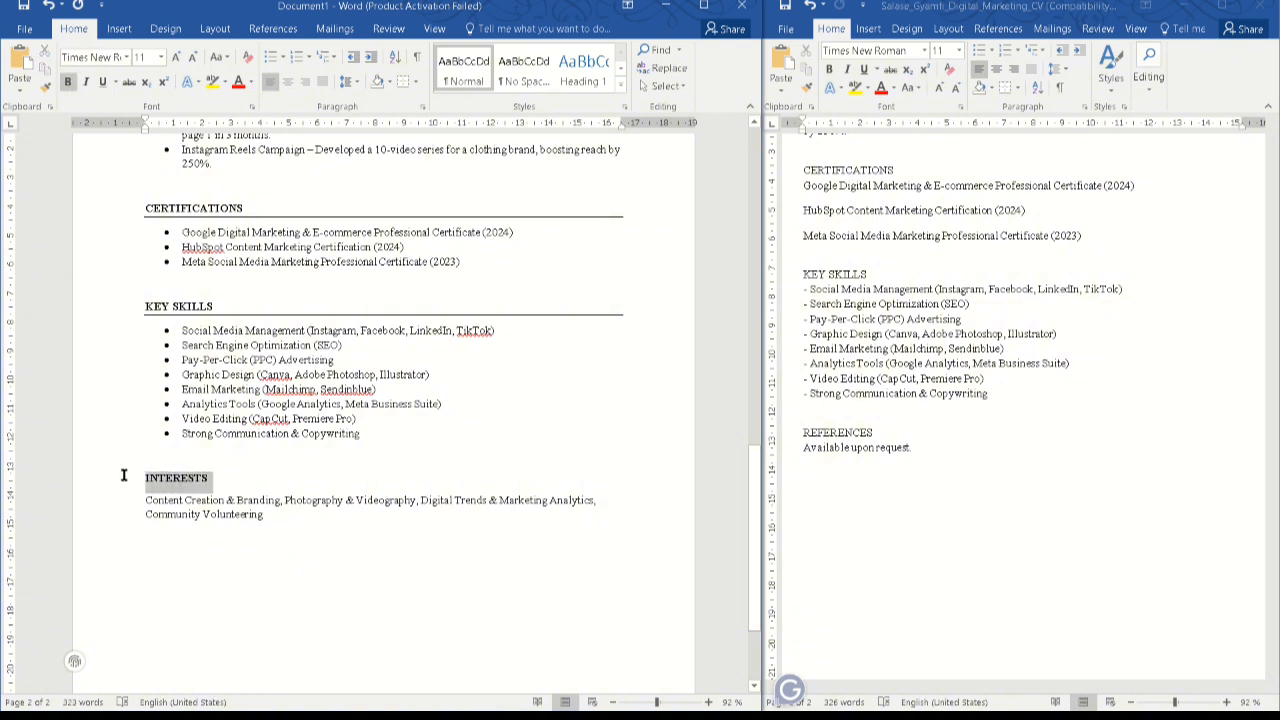
pyautogui.click(403, 81)
pyautogui.click(330, 523)
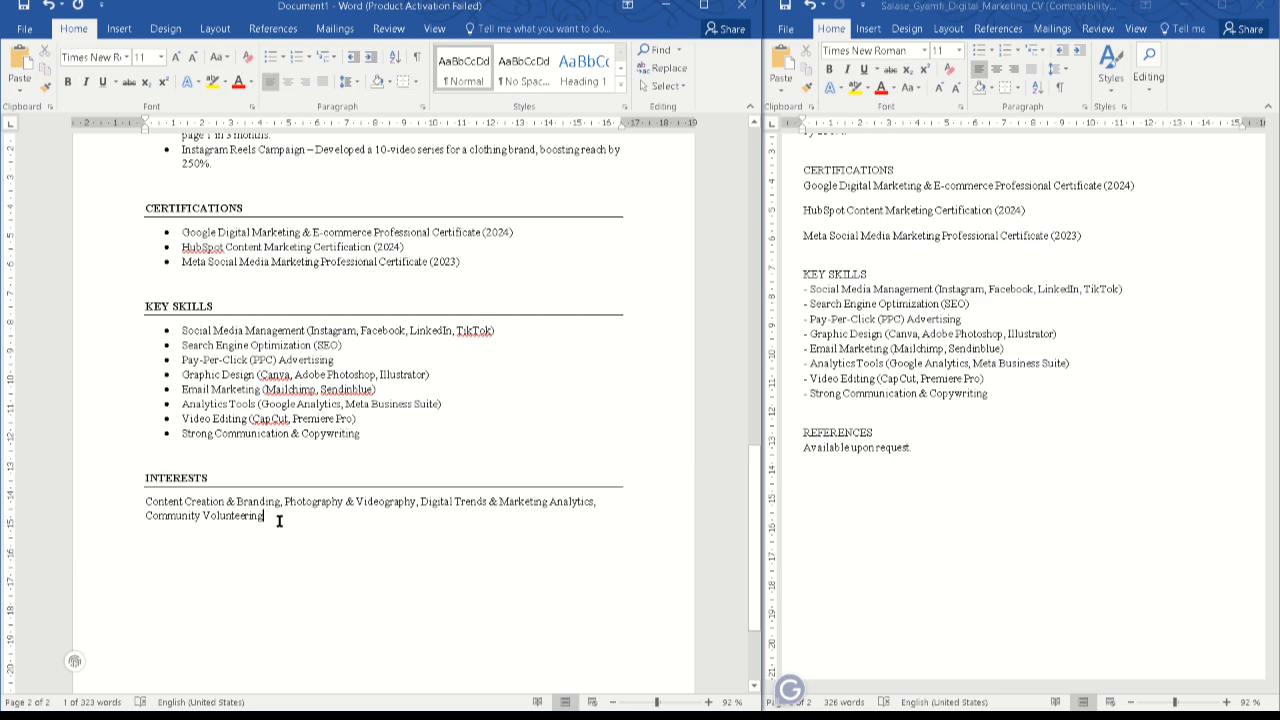
# Delete the comma and space after "Content Creation & Branding" and format the interests paragraph as a bullet
pyautogui.scroll(-2, 277, 520)
pyautogui.scroll(2, 277, 515)
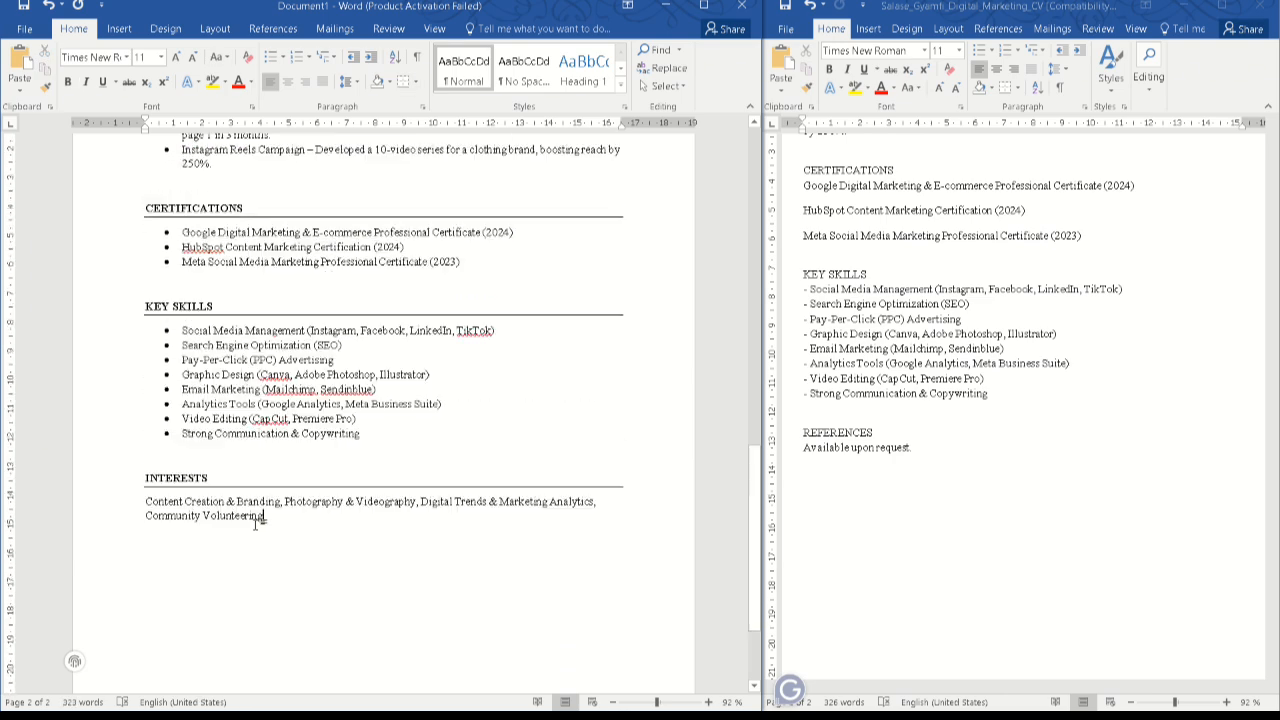
pyautogui.scroll(-3, 260, 450)
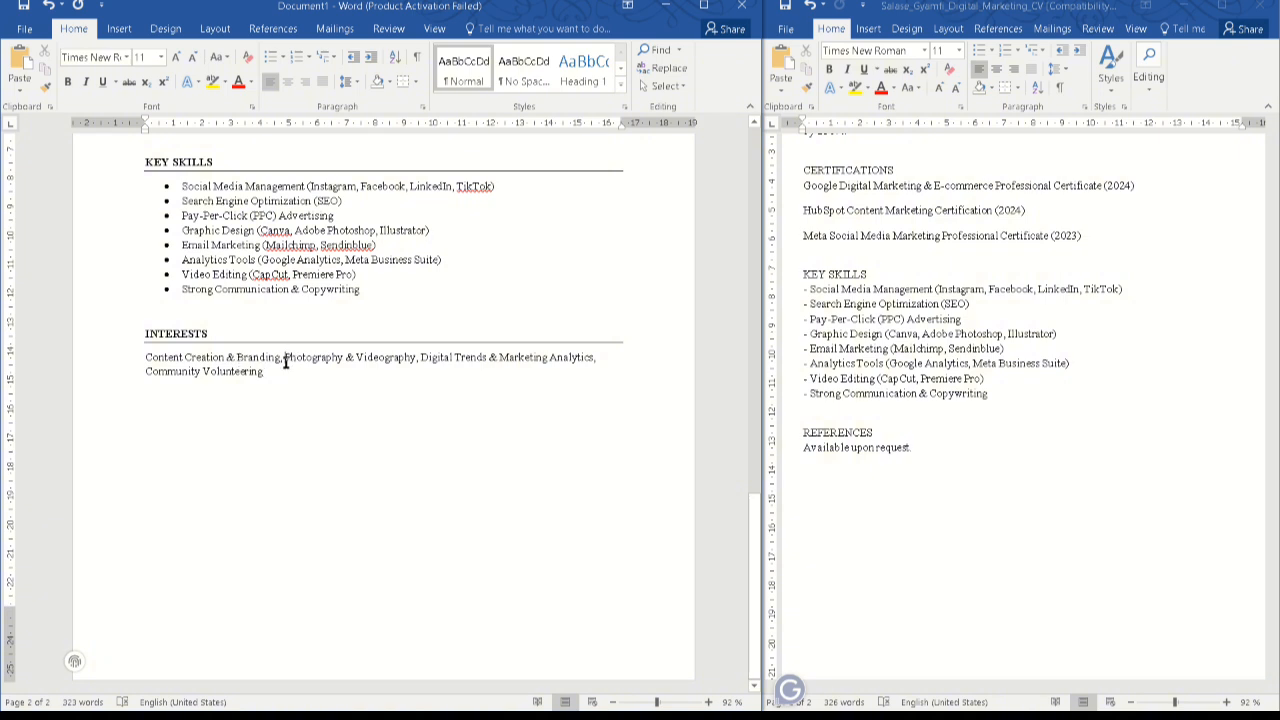
pyautogui.press('BackSpace')
pyautogui.press('BackSpace')
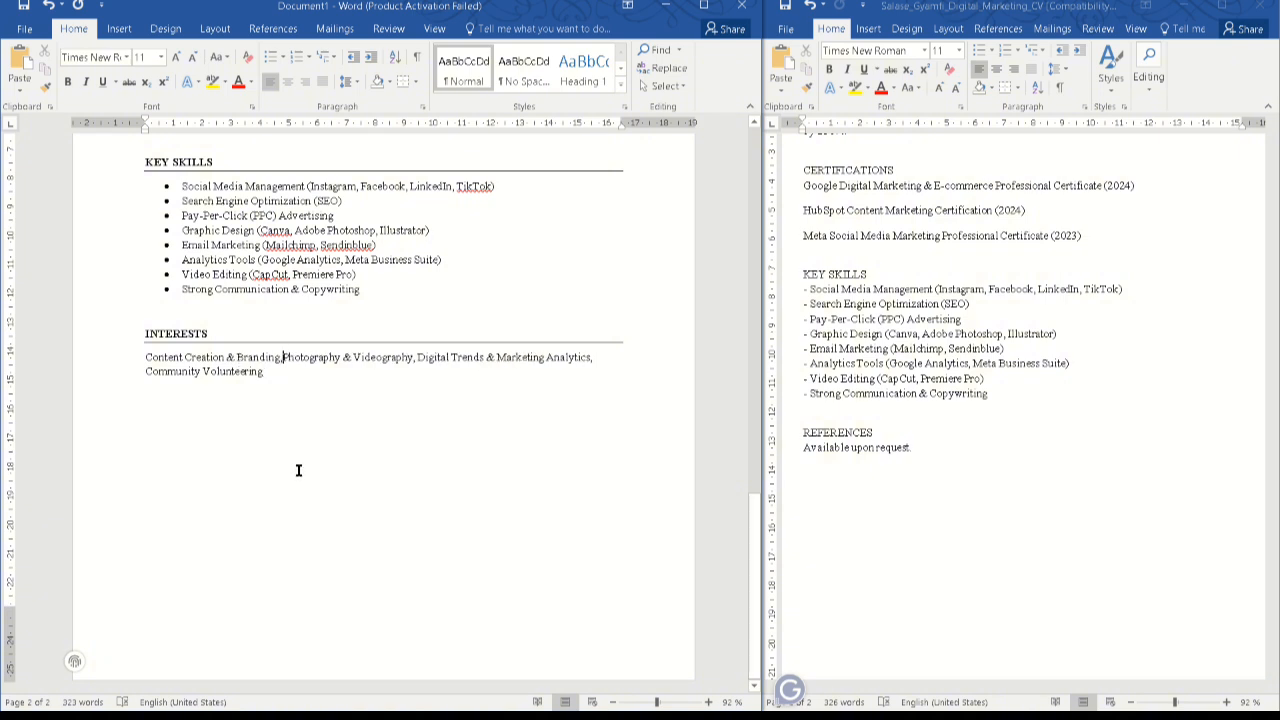
pyautogui.click(148, 358)
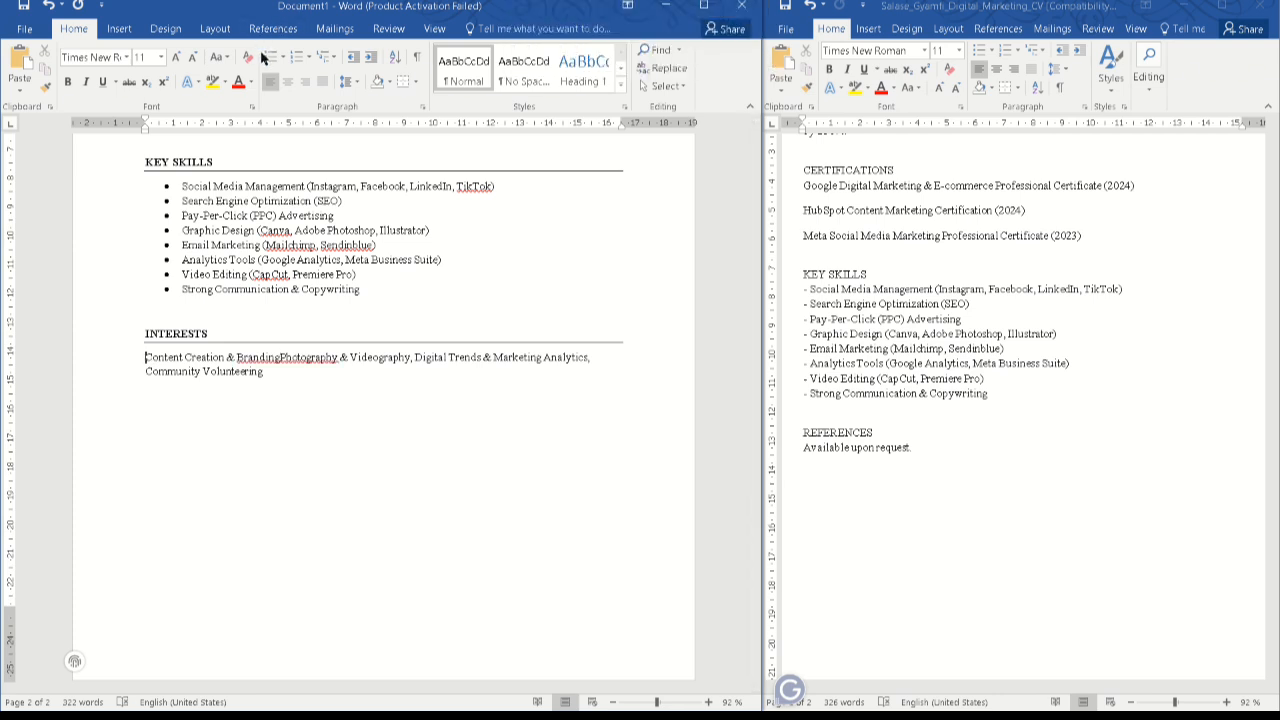
pyautogui.click(268, 57)
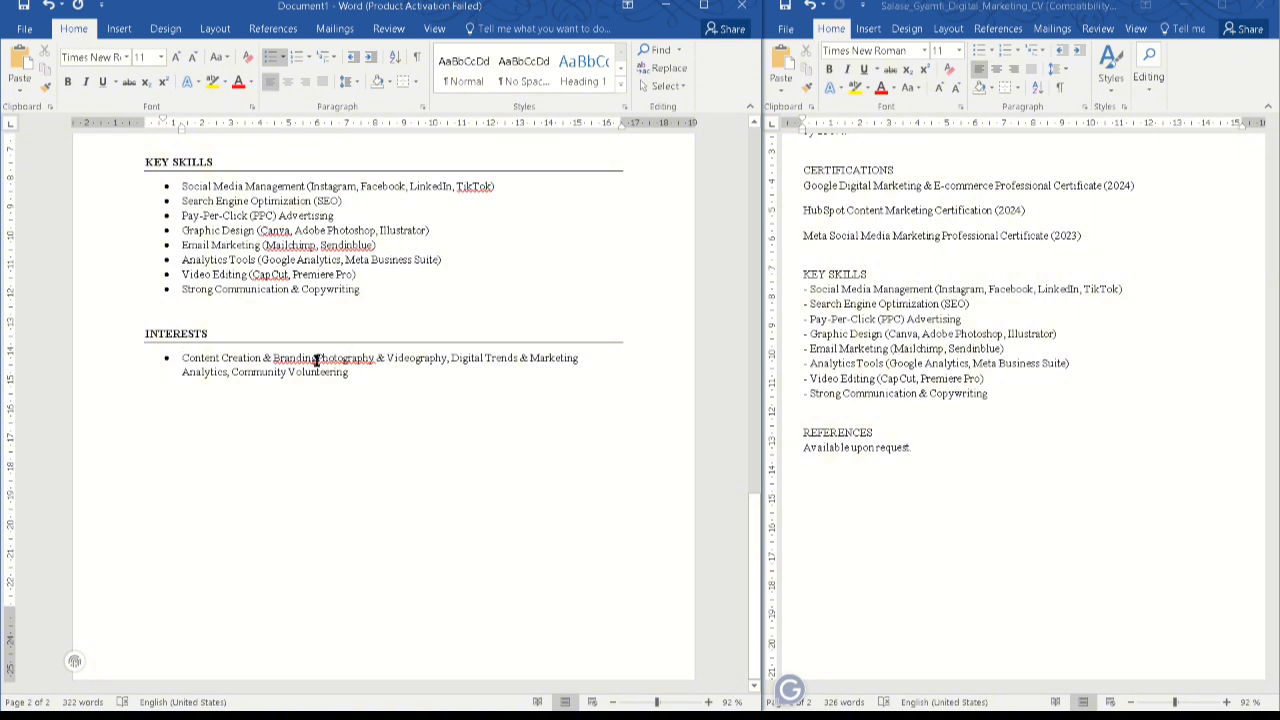
# Split the interests into four bullets without separating commas: Content Creation & Branding, Photography & Videography, Digital Trends & Marketing Analytics, and Community Volunteering
pyautogui.press('Return')
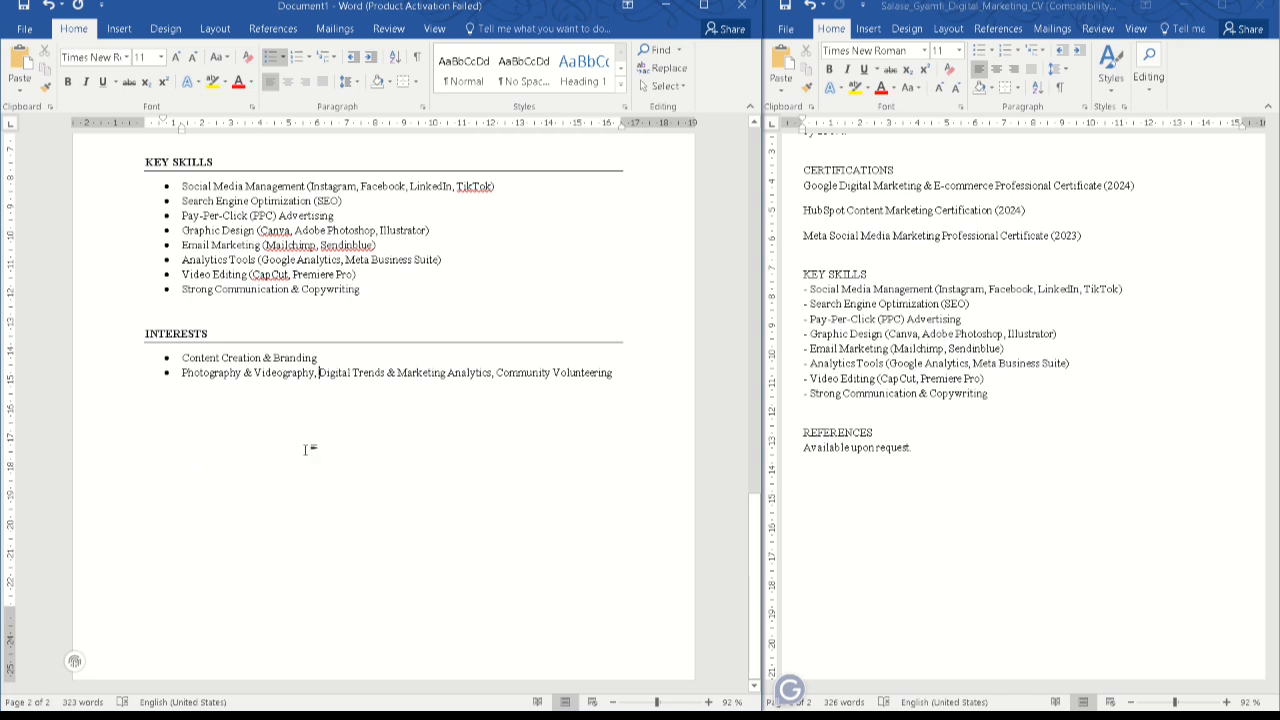
pyautogui.press('BackSpace')
pyautogui.press('BackSpace')
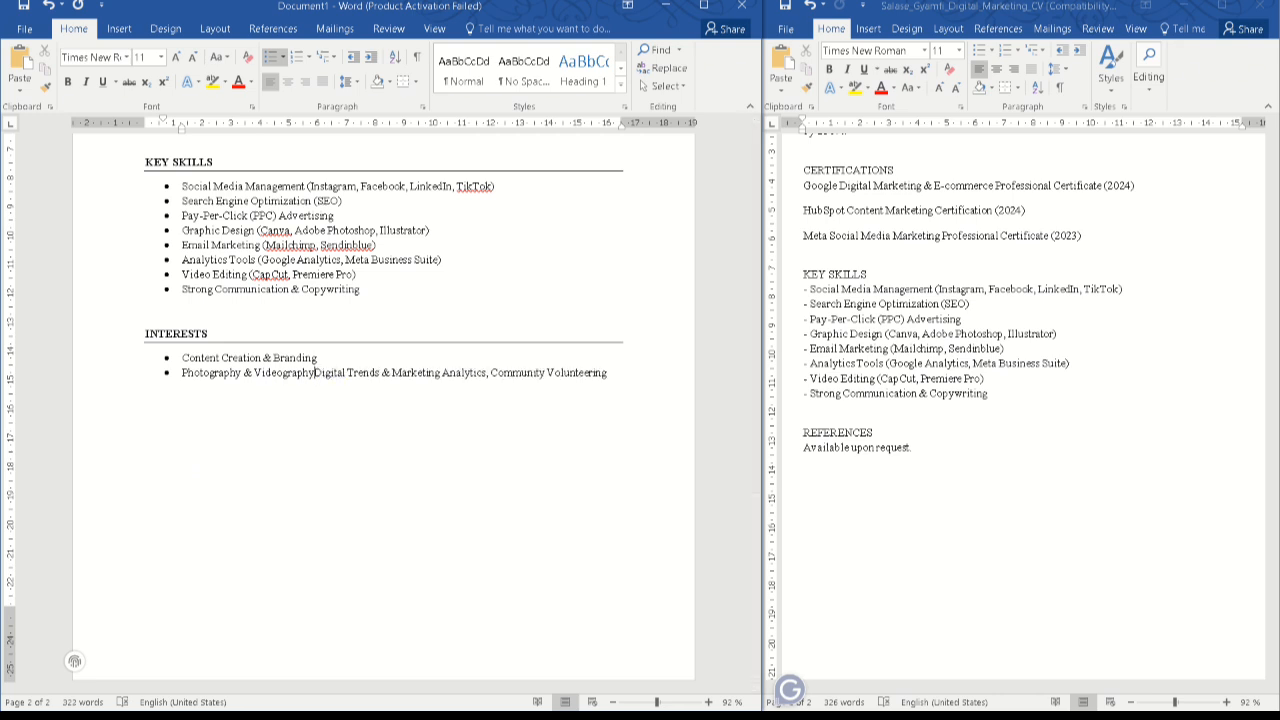
pyautogui.press('Return')
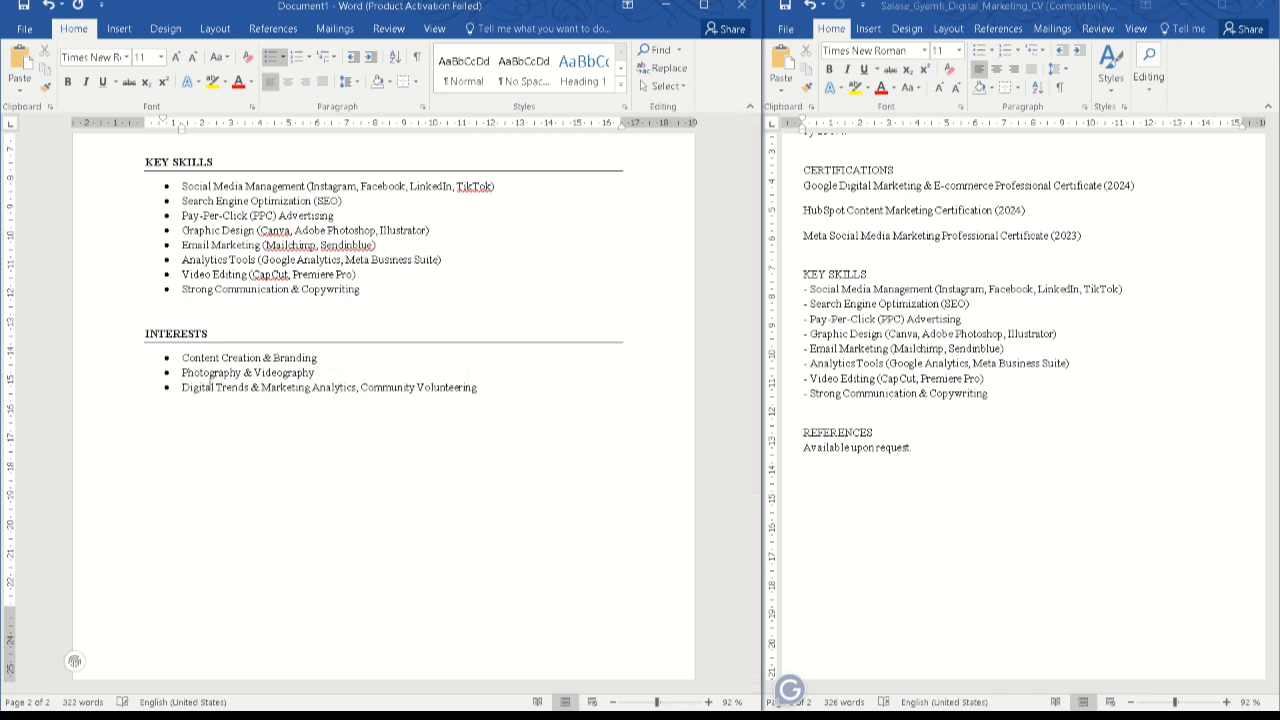
pyautogui.click(363, 390)
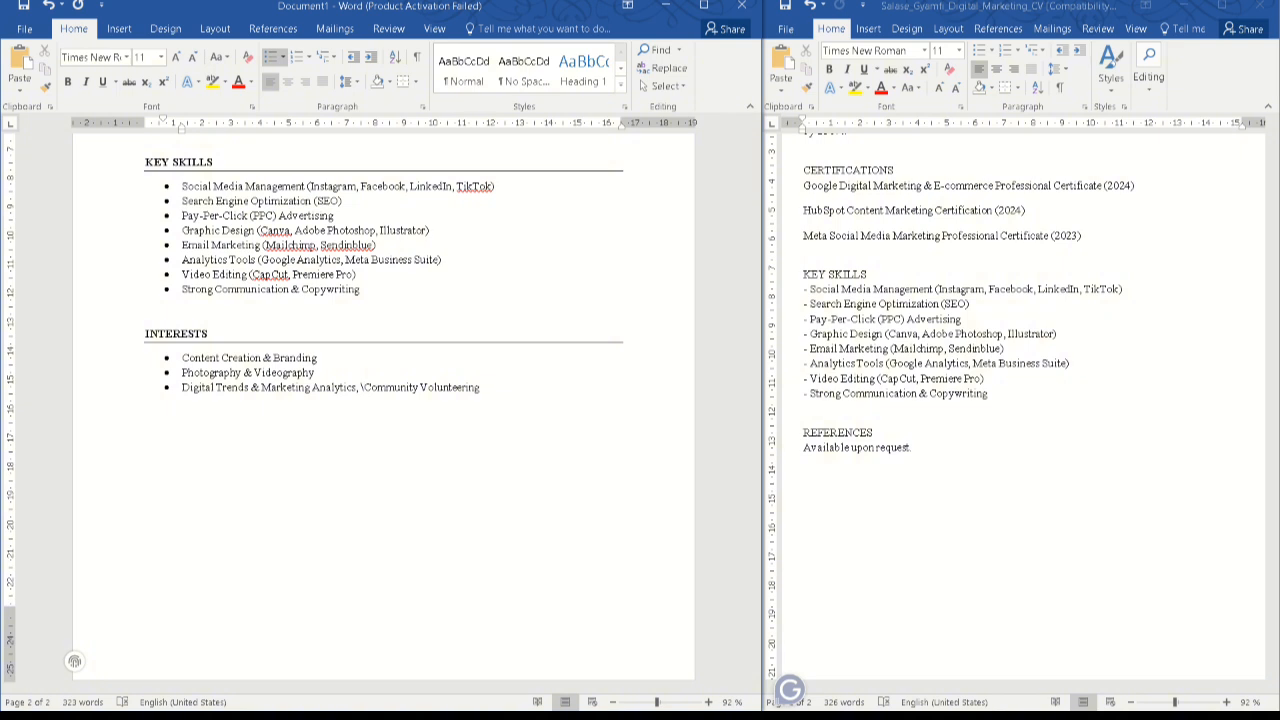
pyautogui.press('BackSpace')
pyautogui.press('BackSpace')
pyautogui.press('Return')
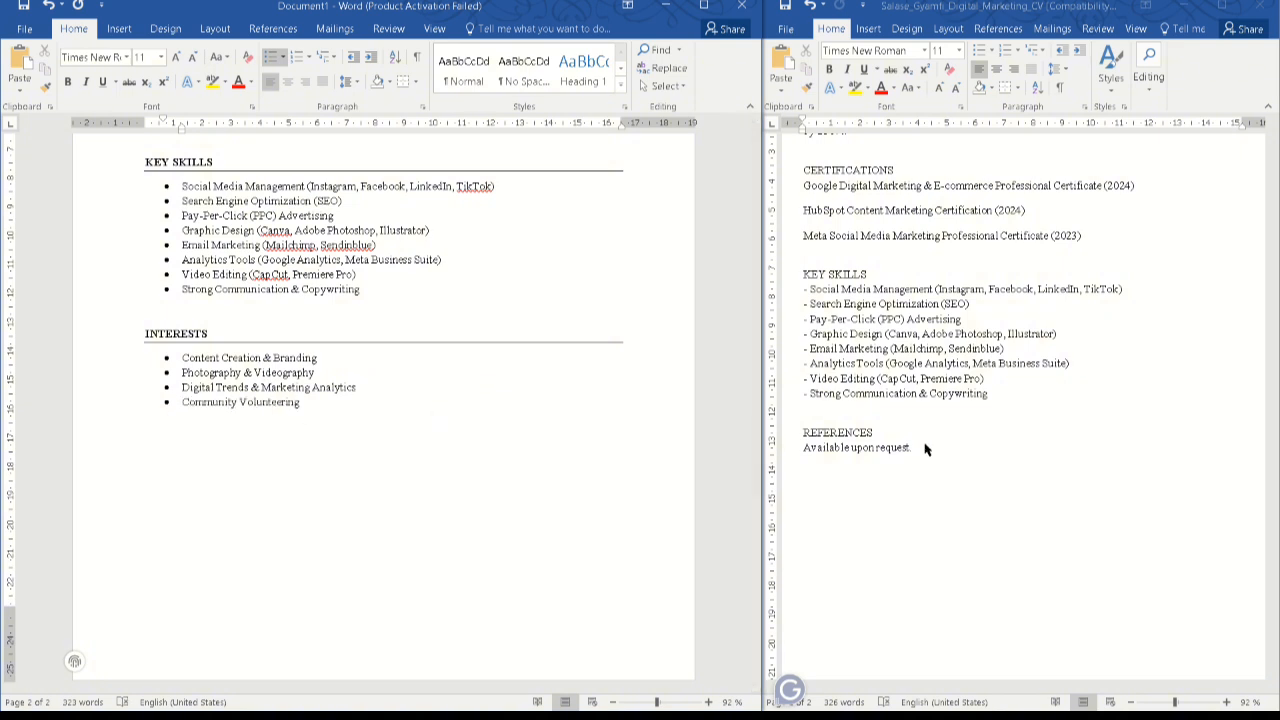
# Copy the REFERENCES heading and its line from the original CV and paste them as text only below the interests bullets
pyautogui.moveTo(924, 448); pyautogui.dragTo(796, 432)
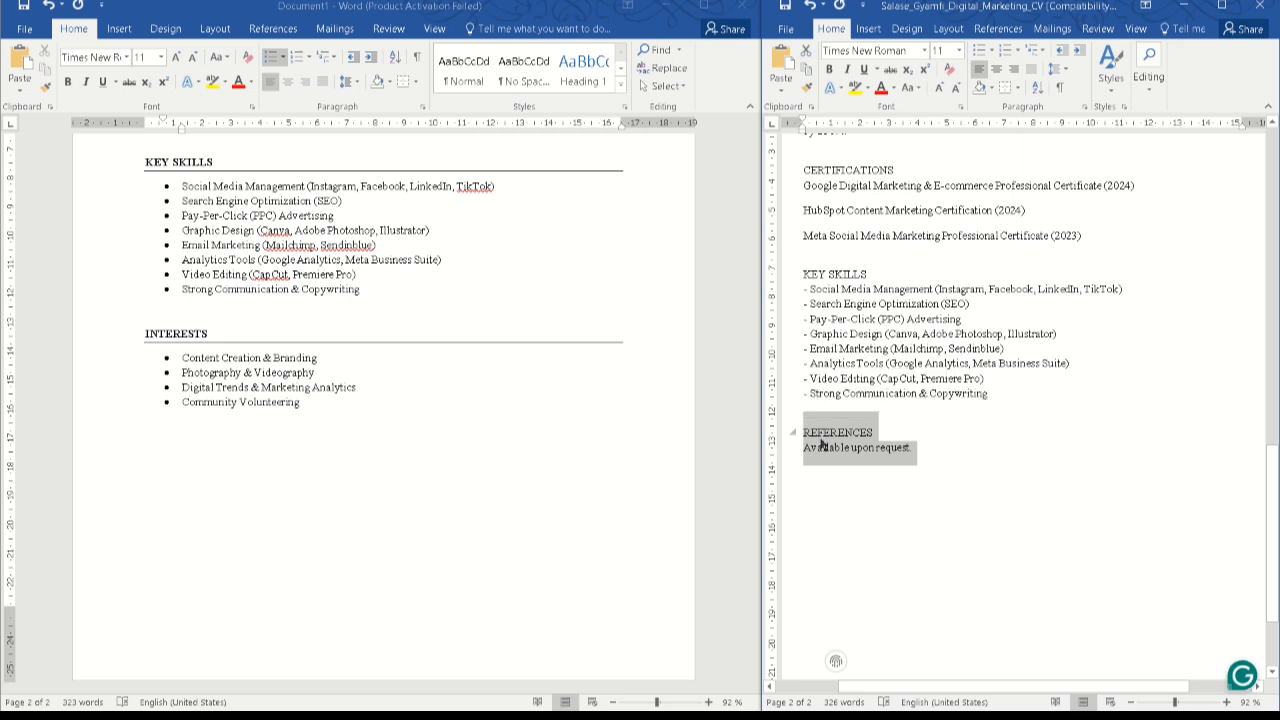
pyautogui.rightClick(822, 438)
pyautogui.click(857, 471)
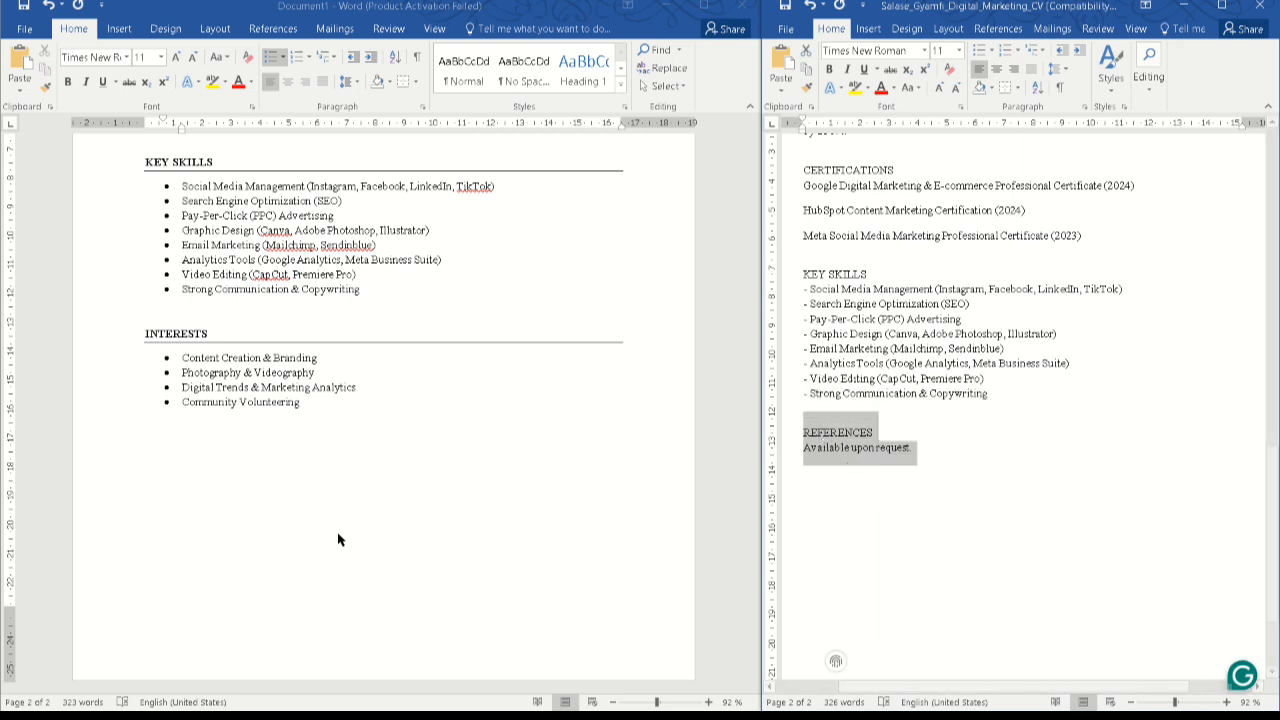
pyautogui.click(191, 446)
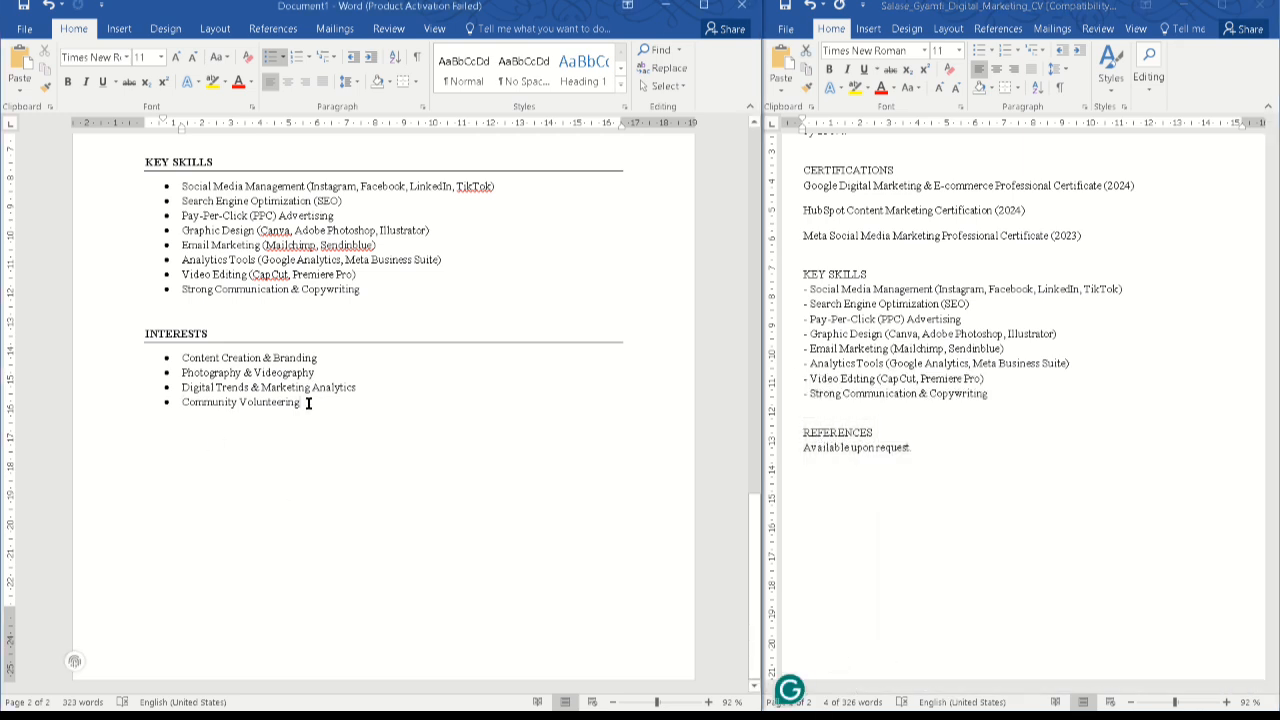
pyautogui.press('Return')
pyautogui.press('Return')
pyautogui.press('Return')
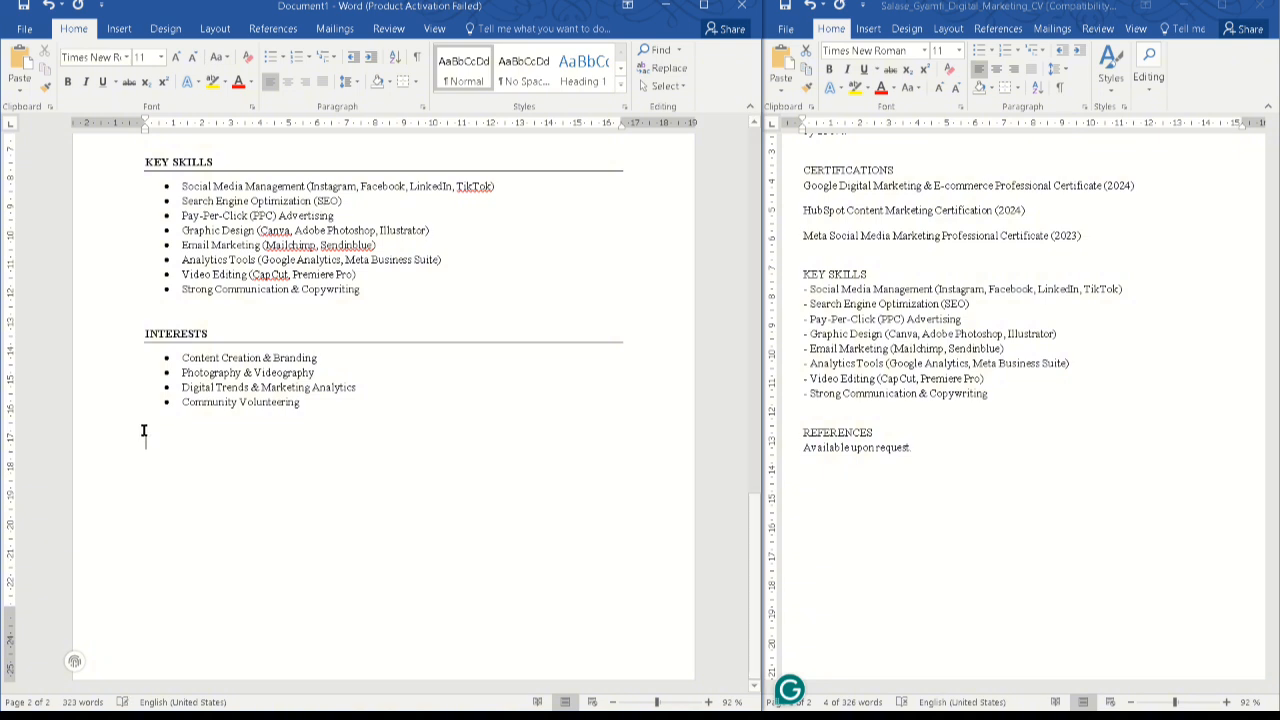
pyautogui.rightClick(145, 444)
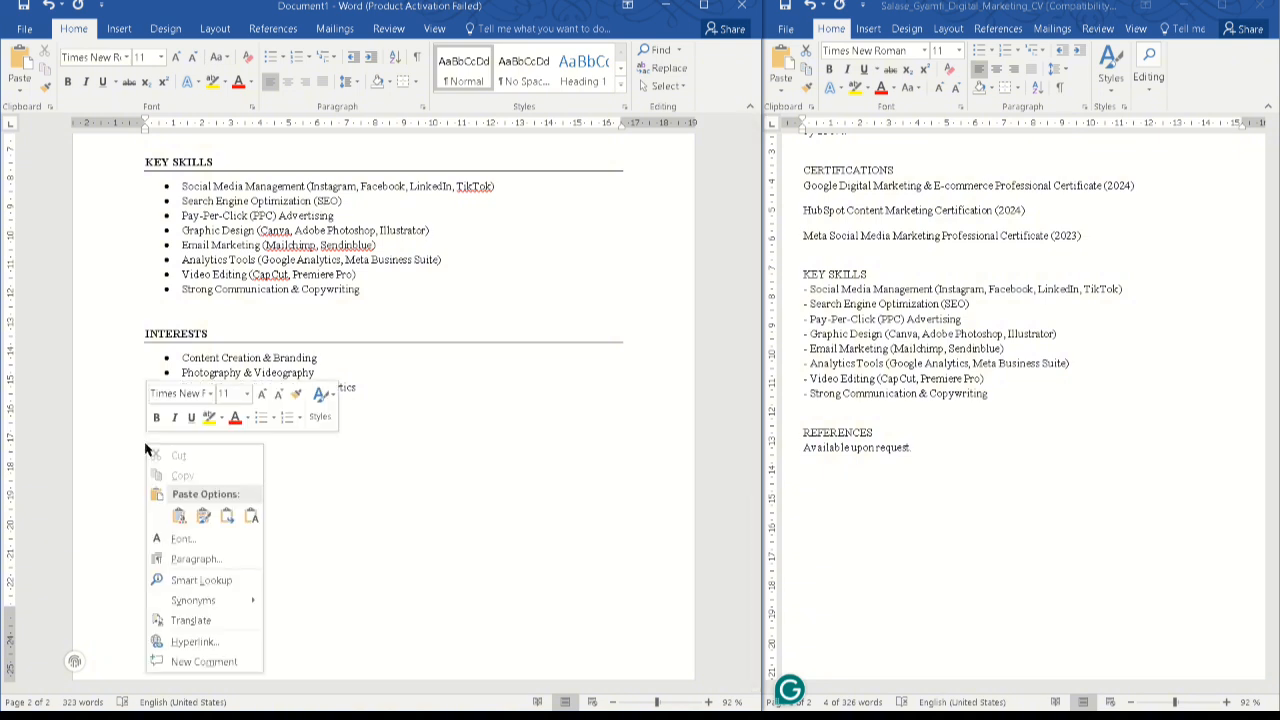
pyautogui.click(248, 514)
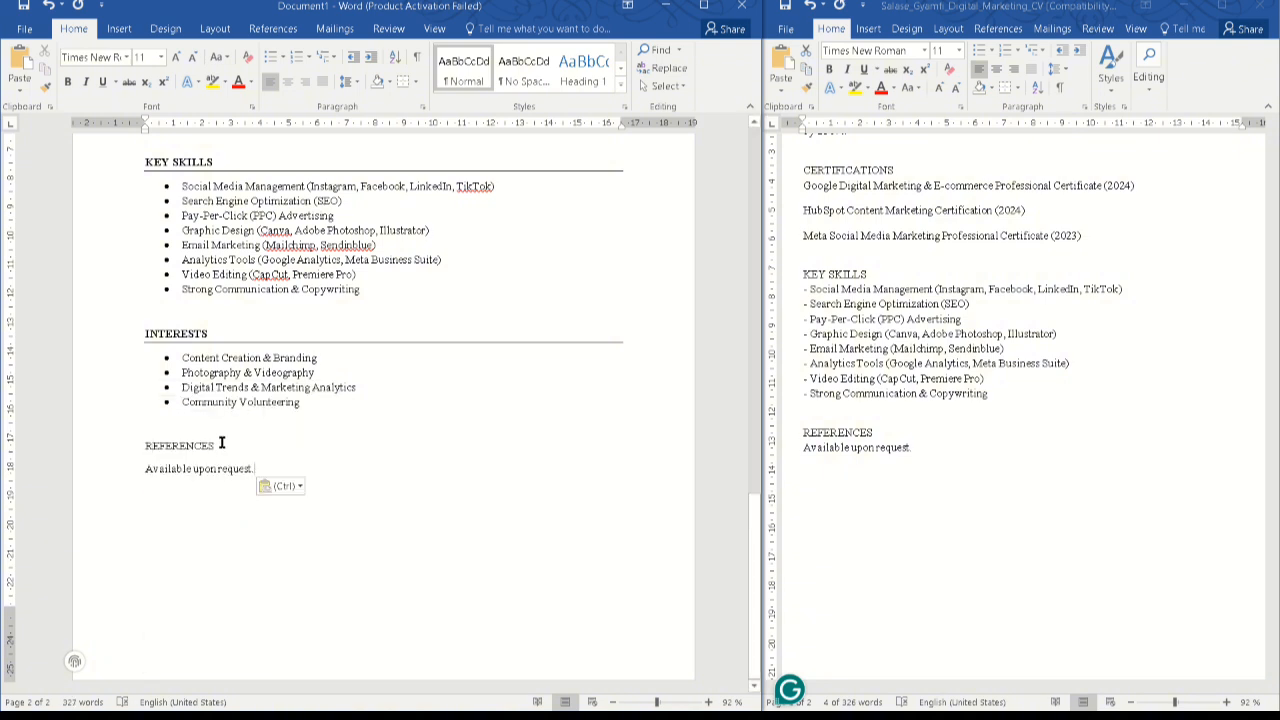
# Make the REFERENCES heading bold and add a bottom border line to it
pyautogui.moveTo(214, 445); pyautogui.dragTo(148, 446)
pyautogui.click(146, 446)
pyautogui.doubleClick(148, 446)
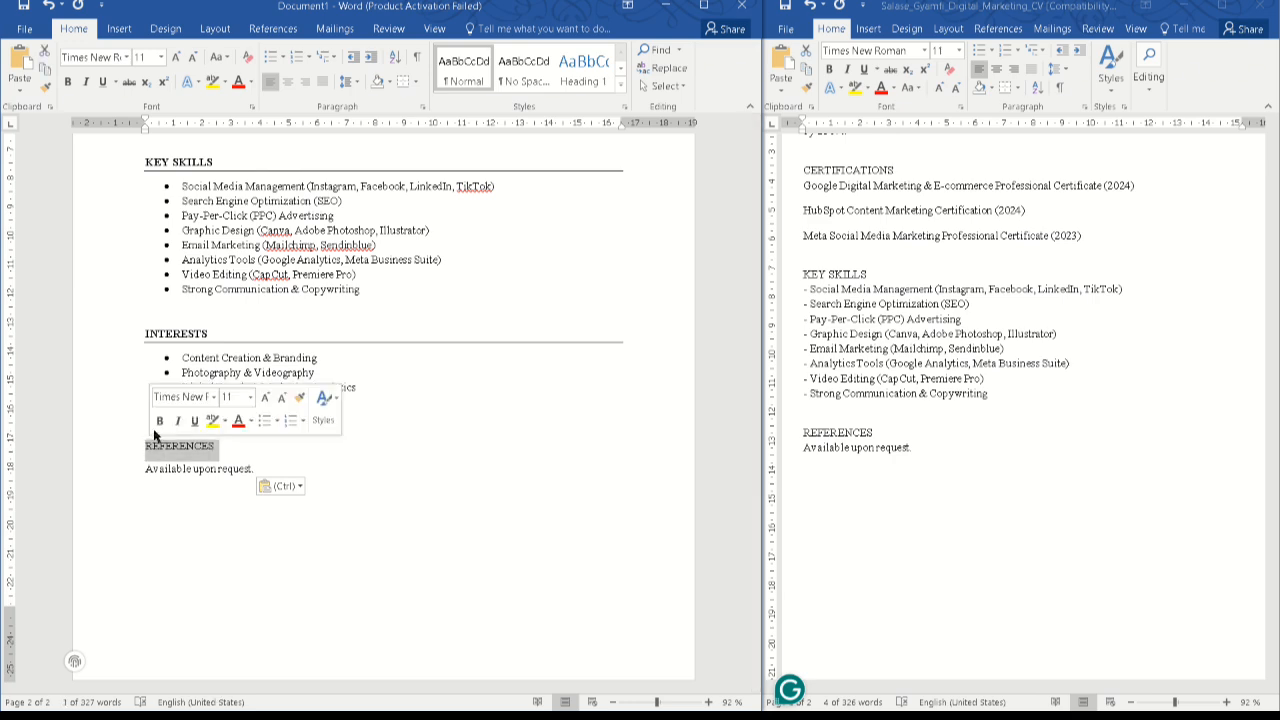
pyautogui.click(158, 421)
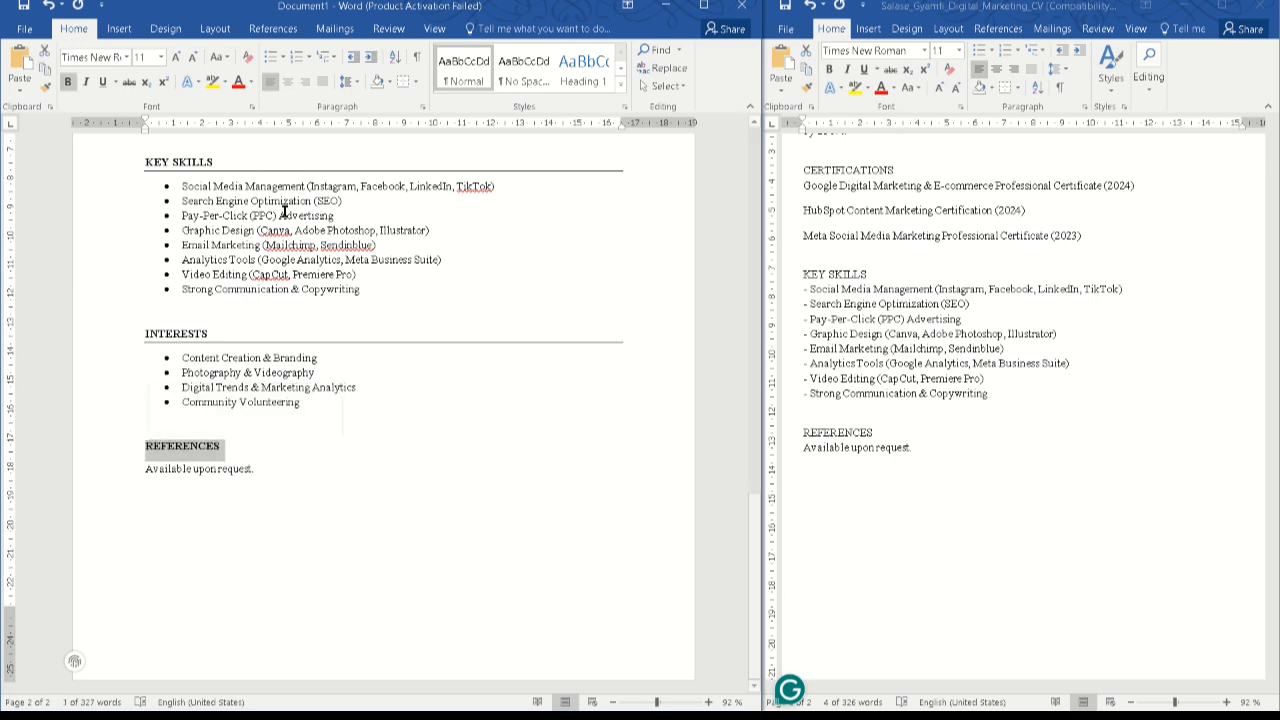
pyautogui.click(403, 81)
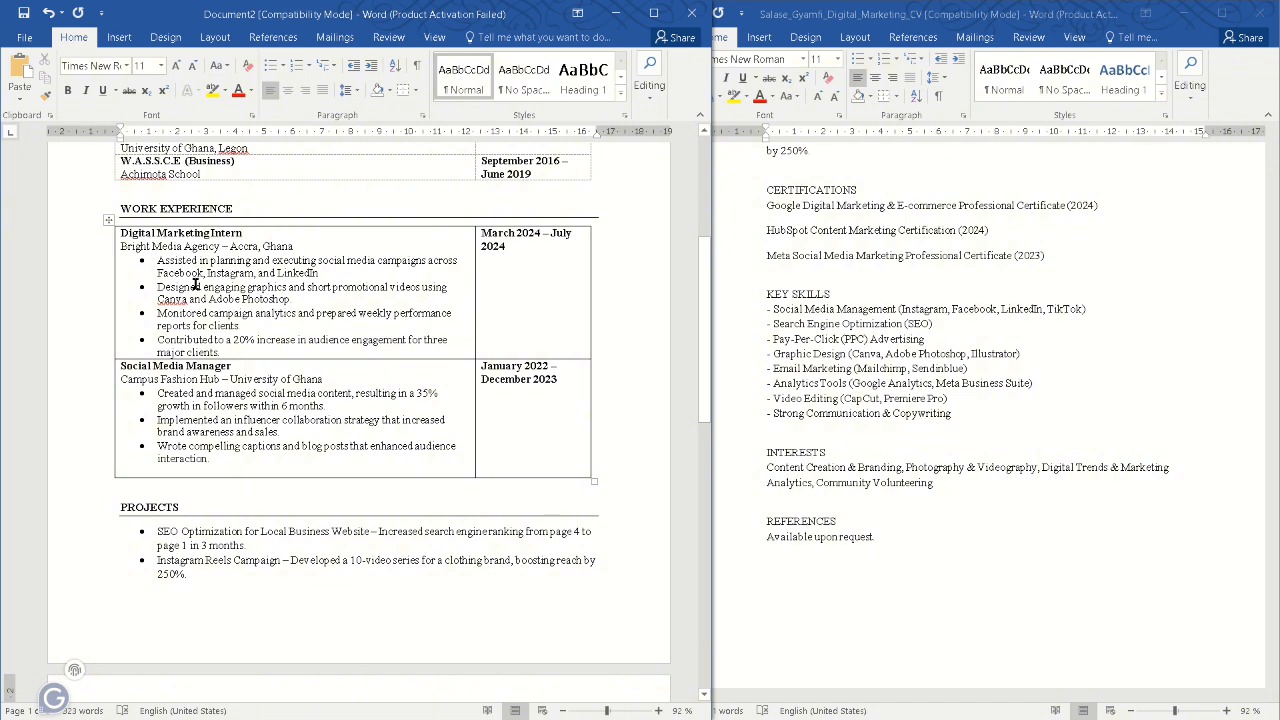
# Turn off the header row and total row options for the work experience table and apply a borderless plain table style
pyautogui.click(196, 286)
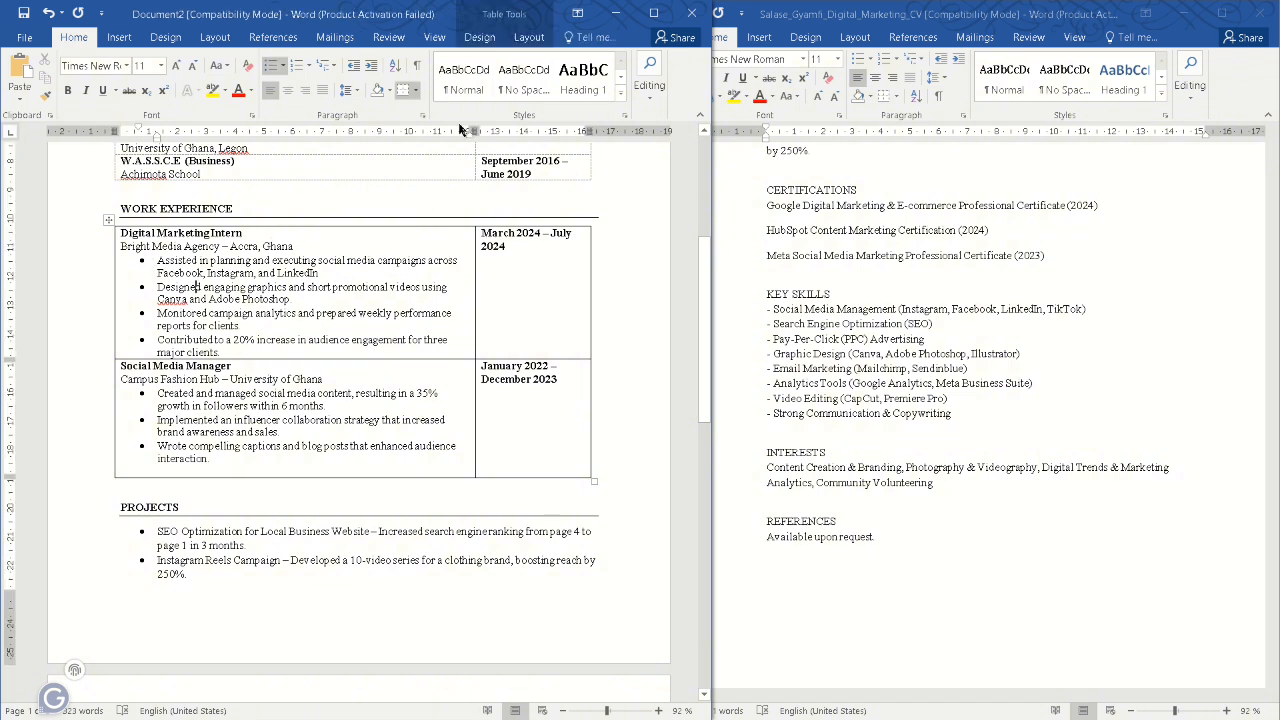
pyautogui.click(480, 37)
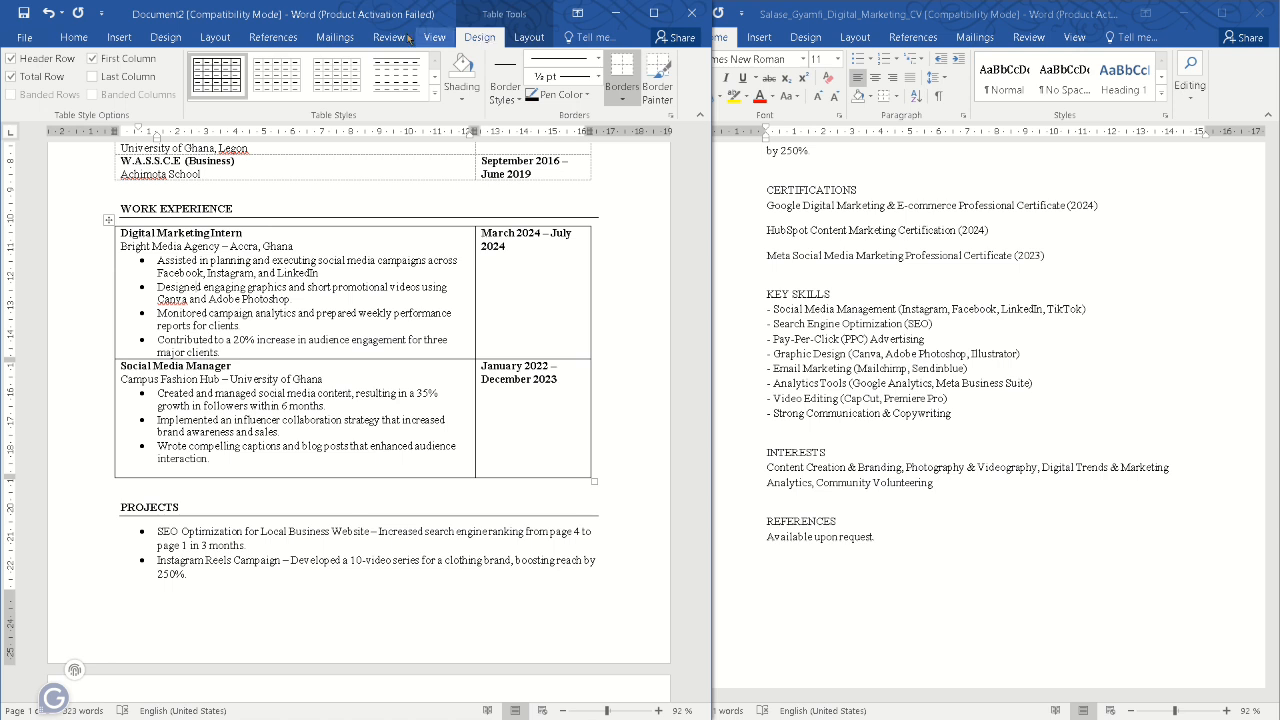
pyautogui.click(10, 58)
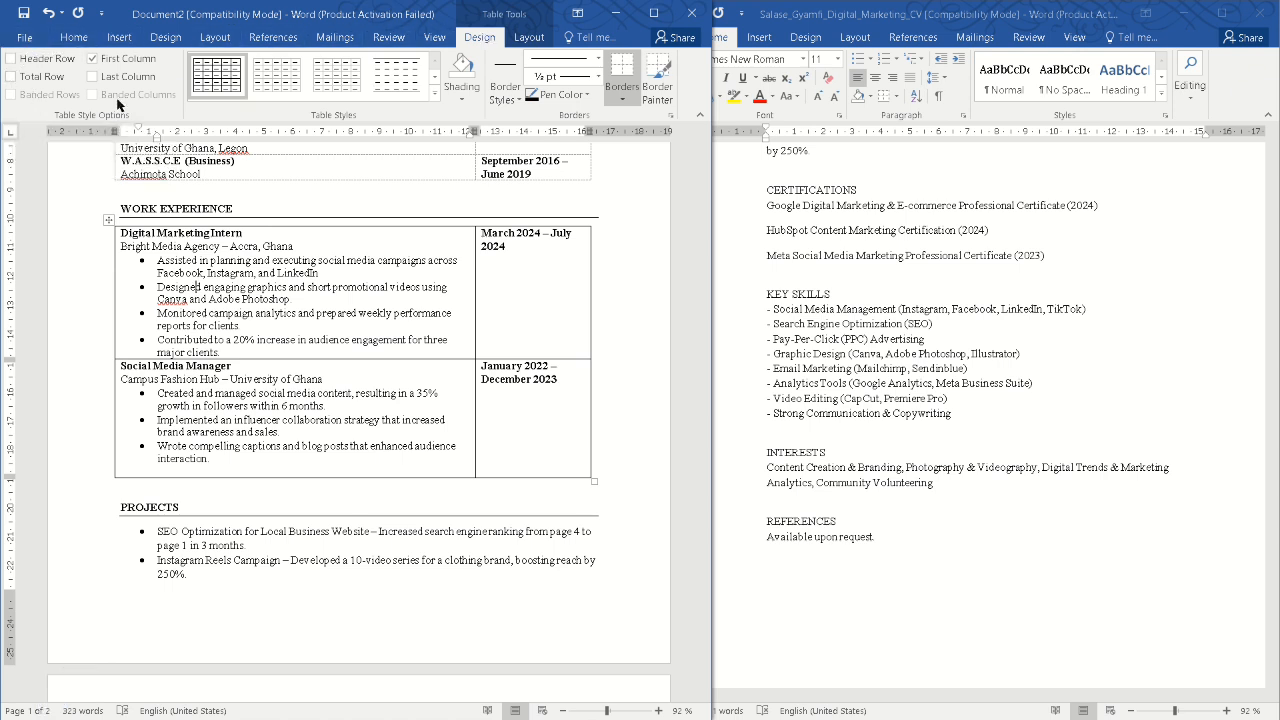
pyautogui.click(434, 95)
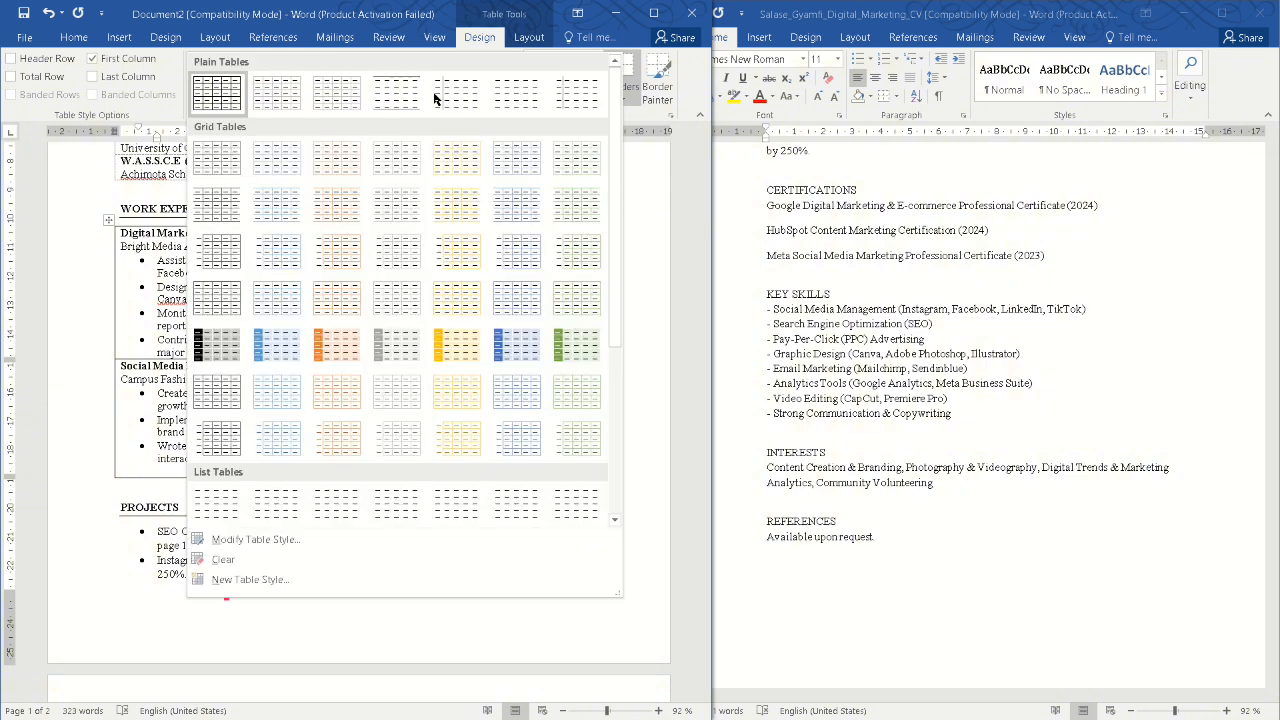
pyautogui.click(508, 95)
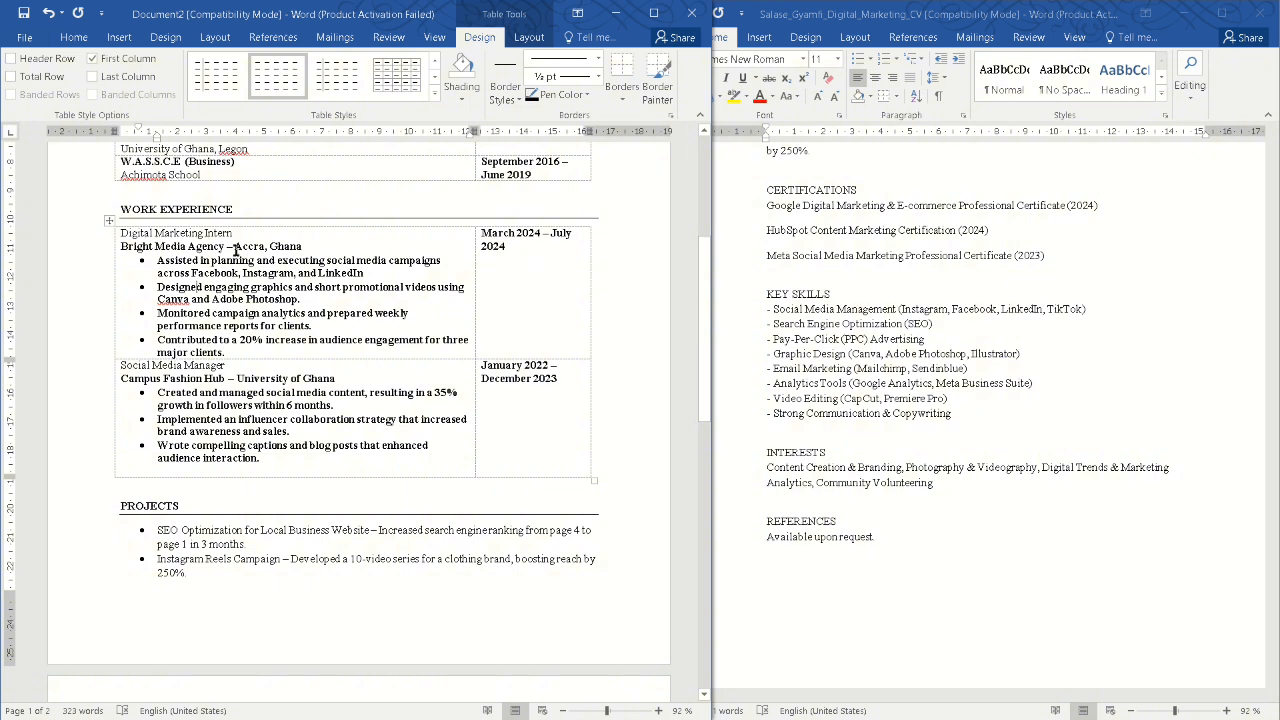
# Remove the bold from the employer line and bullets of the first job and make the title Digital Marketing Intern bold
pyautogui.moveTo(225, 354); pyautogui.dragTo(117, 249)
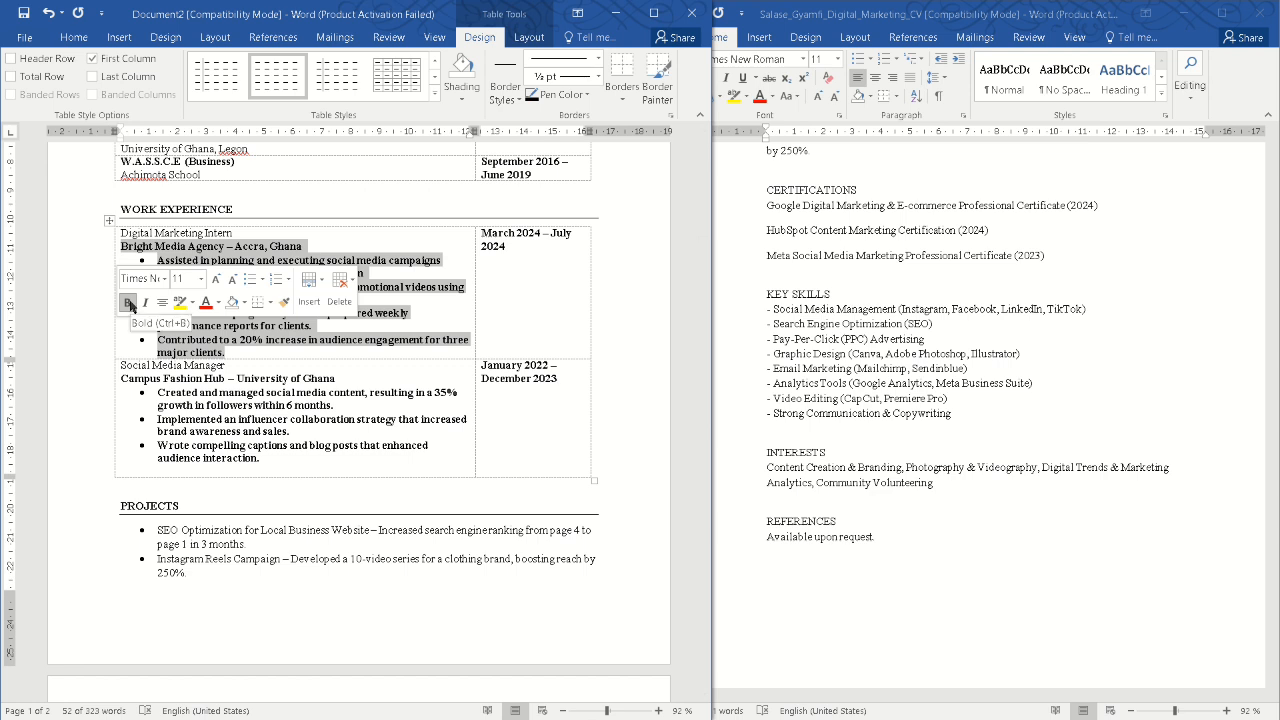
pyautogui.click(129, 303)
pyautogui.moveTo(245, 232); pyautogui.dragTo(129, 231)
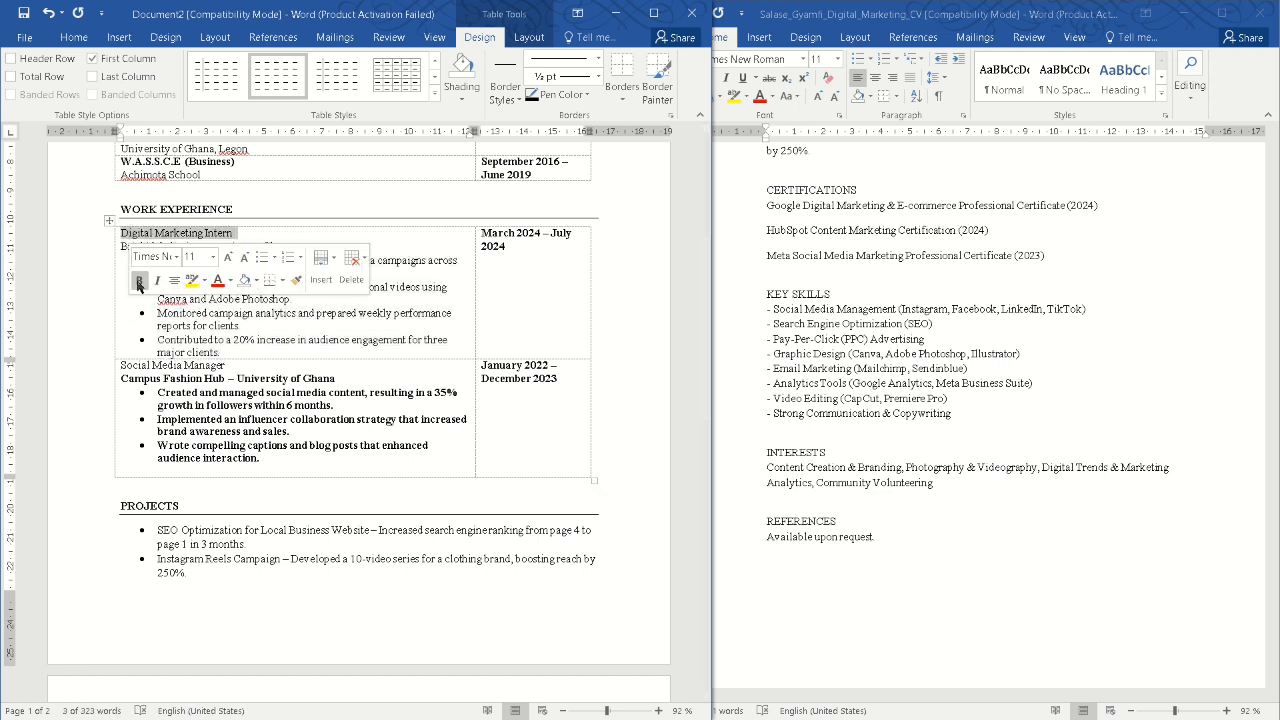
pyautogui.click(140, 281)
# Make the title Social Media Manager bold and remove the bold from its employer line and bullets
pyautogui.moveTo(230, 365); pyautogui.dragTo(129, 360)
pyautogui.click(141, 333)
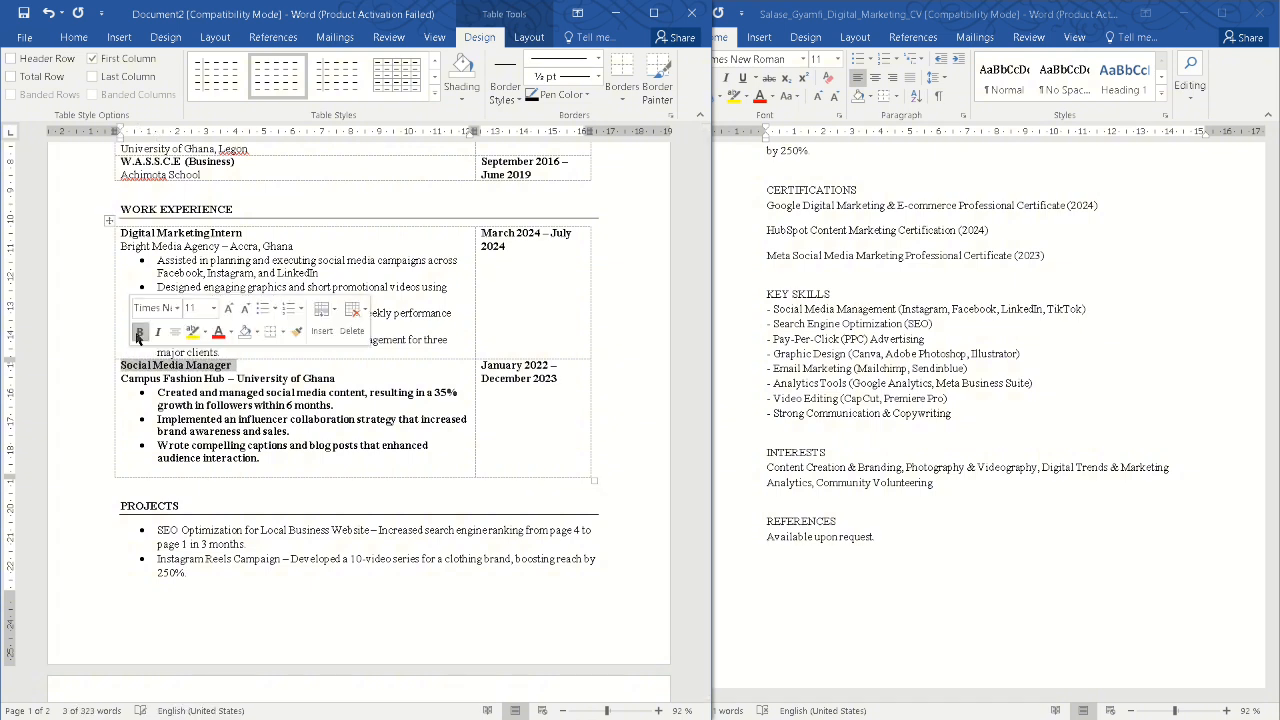
pyautogui.click(183, 396)
pyautogui.moveTo(273, 463); pyautogui.dragTo(136, 371)
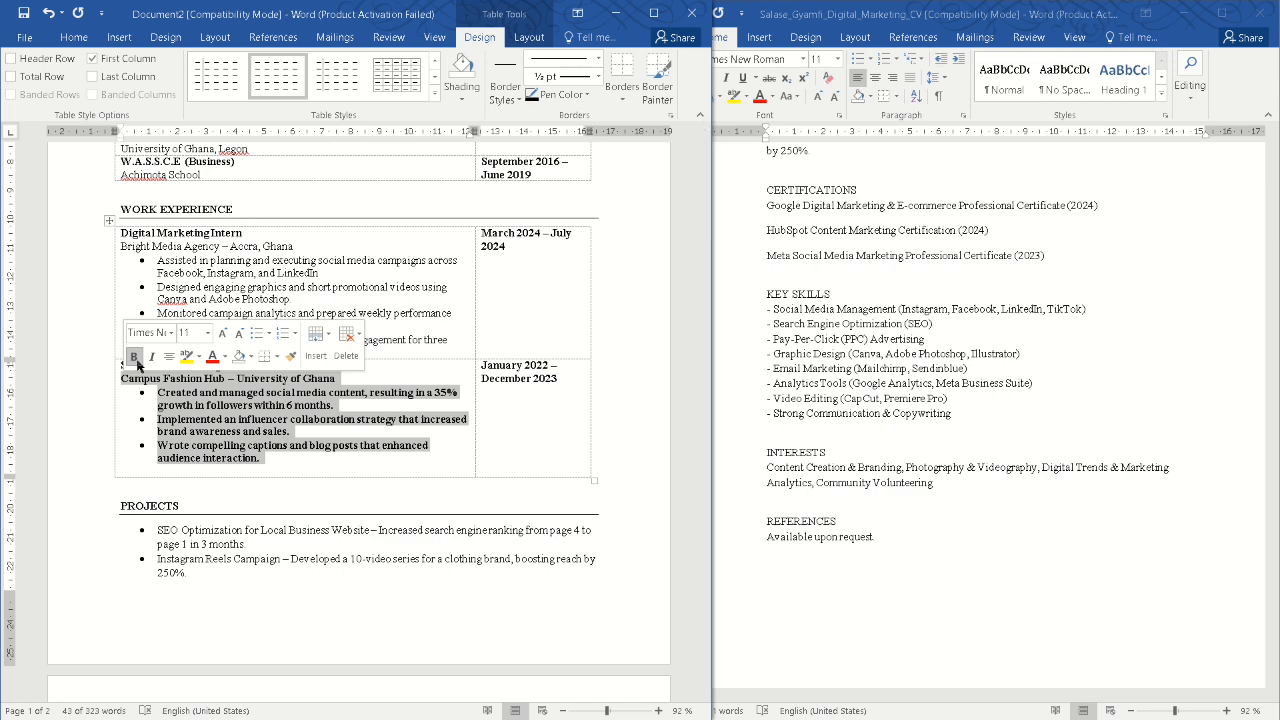
pyautogui.click(133, 356)
# Save the finished CV to the Desktop as a PDF, keeping the suggested file name
pyautogui.scroll(-1, 368, 459)
pyautogui.scroll(-5, 368, 459)
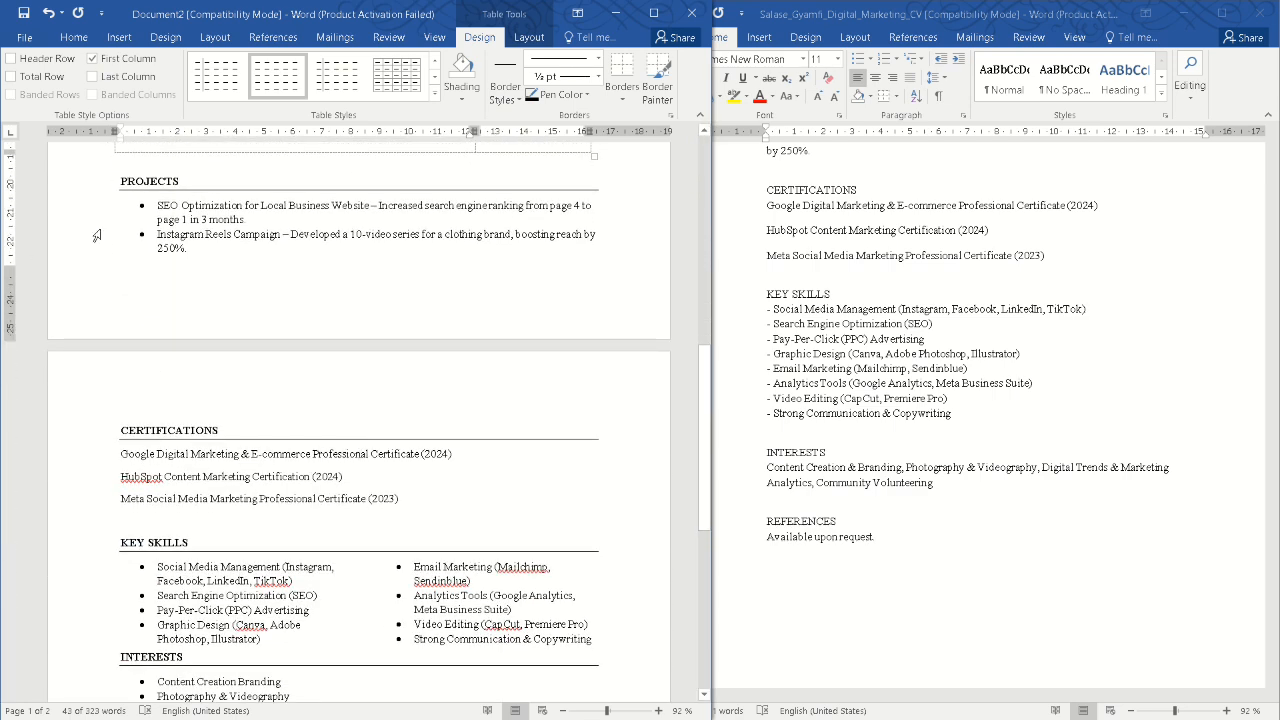
pyautogui.scroll(3, 94, 240)
pyautogui.scroll(3, 180, 207)
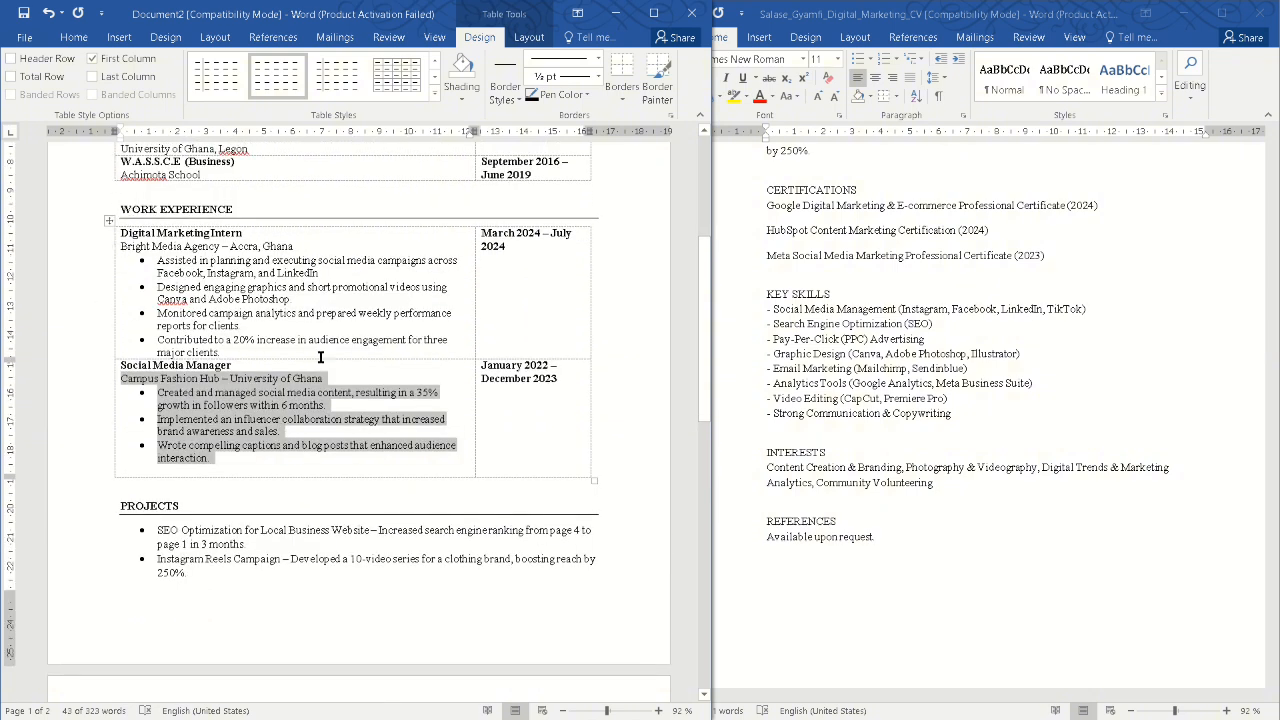
pyautogui.click(28, 38)
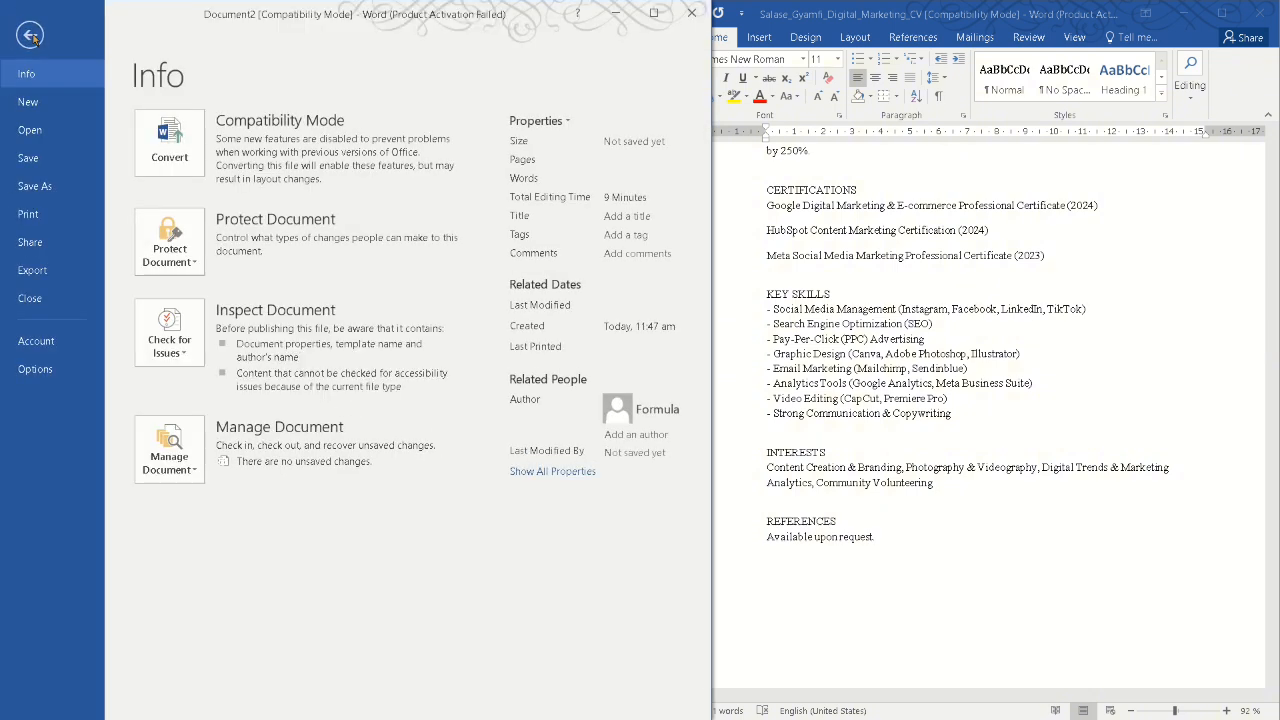
pyautogui.click(37, 195)
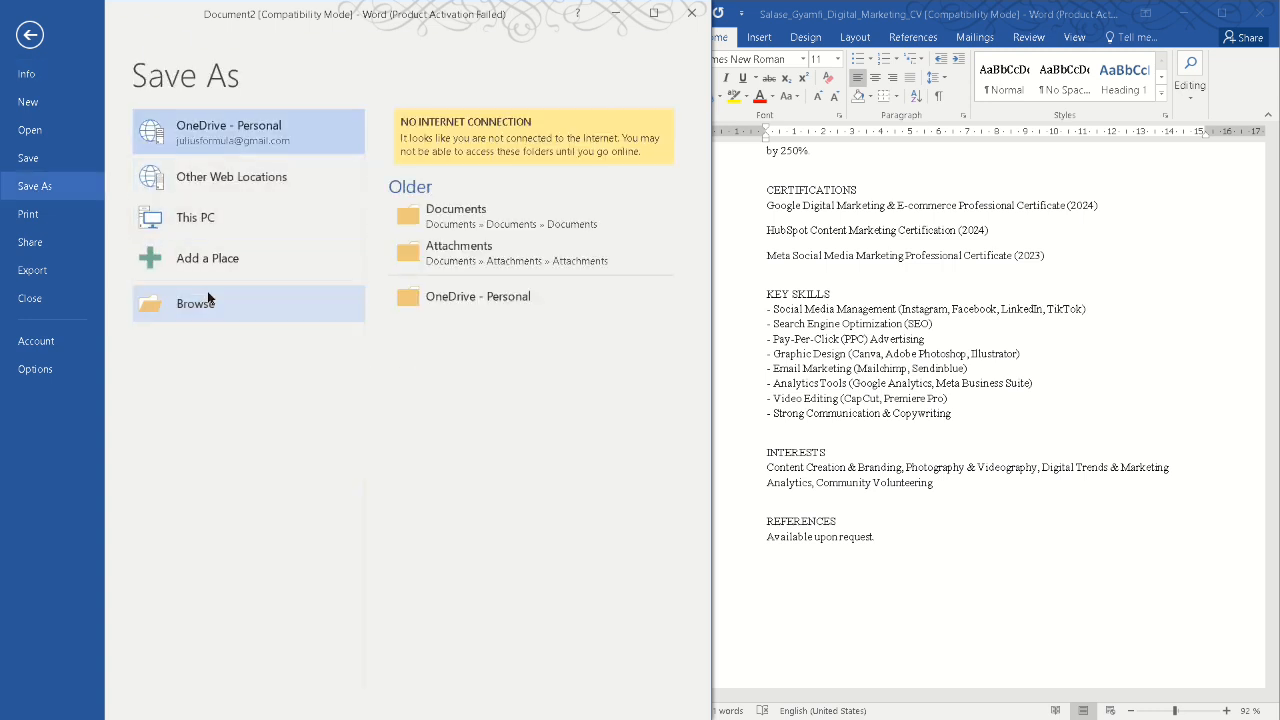
pyautogui.click(208, 300)
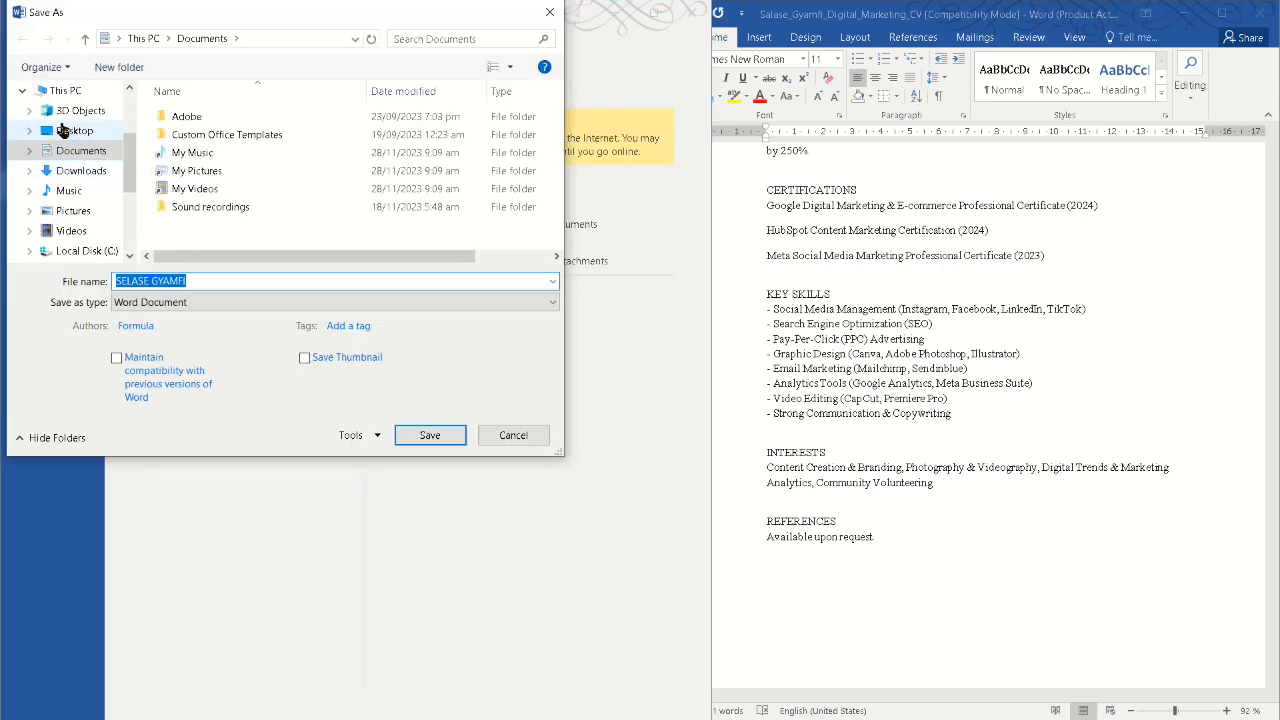
pyautogui.click(62, 131)
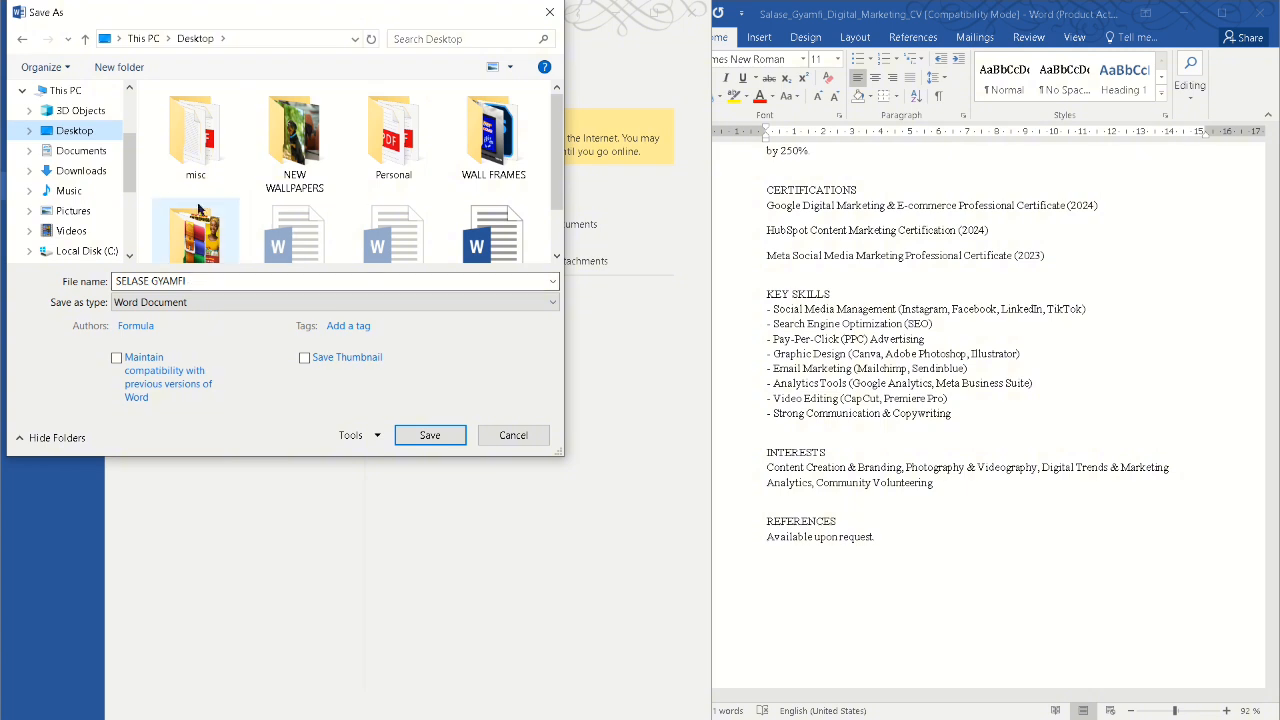
pyautogui.click(150, 302)
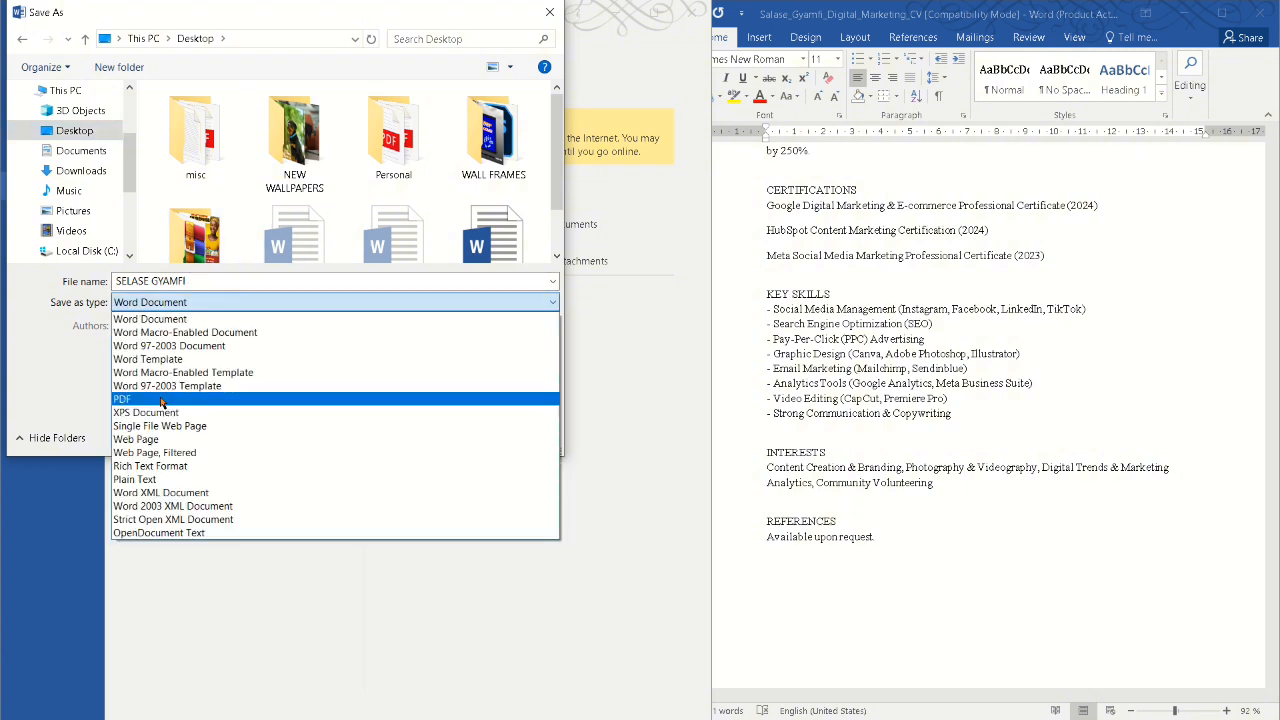
pyautogui.click(161, 399)
pyautogui.click(425, 446)
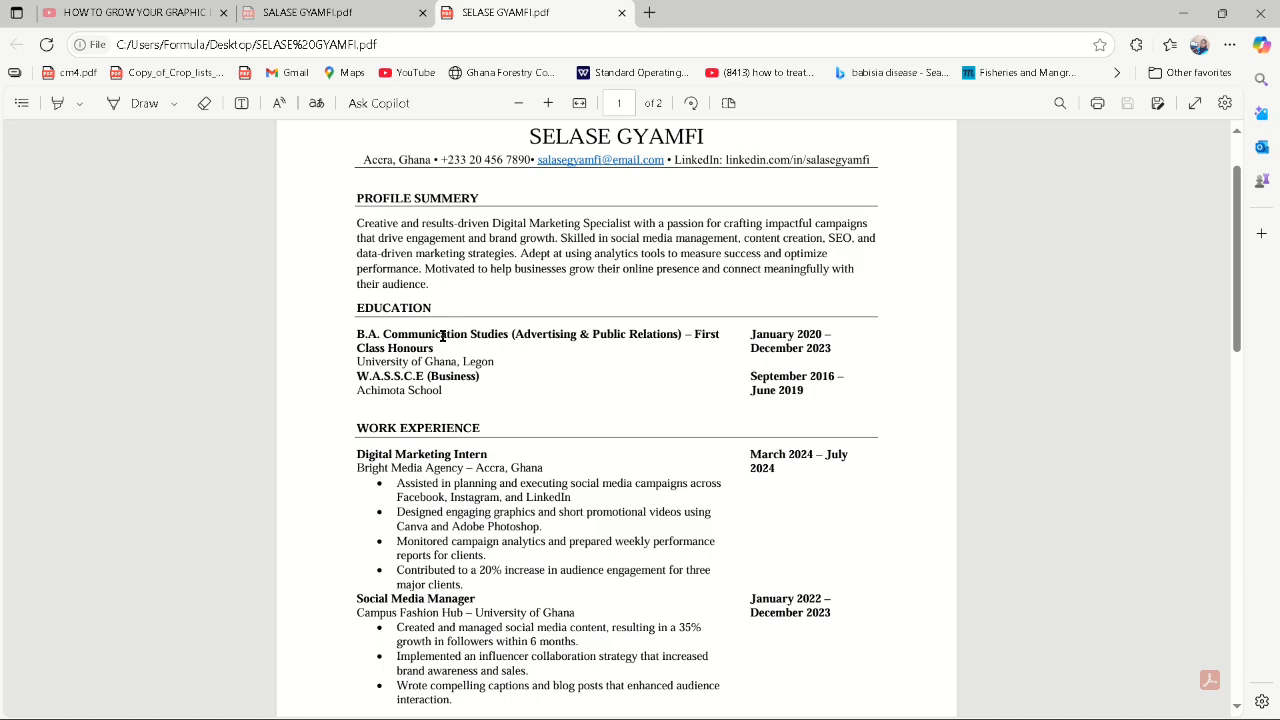
# Review both pages of the exported PDF, checking the headings, borderless tables and bulleted sections
pyautogui.scroll(-4, 443, 336)
pyautogui.scroll(5, 443, 336)
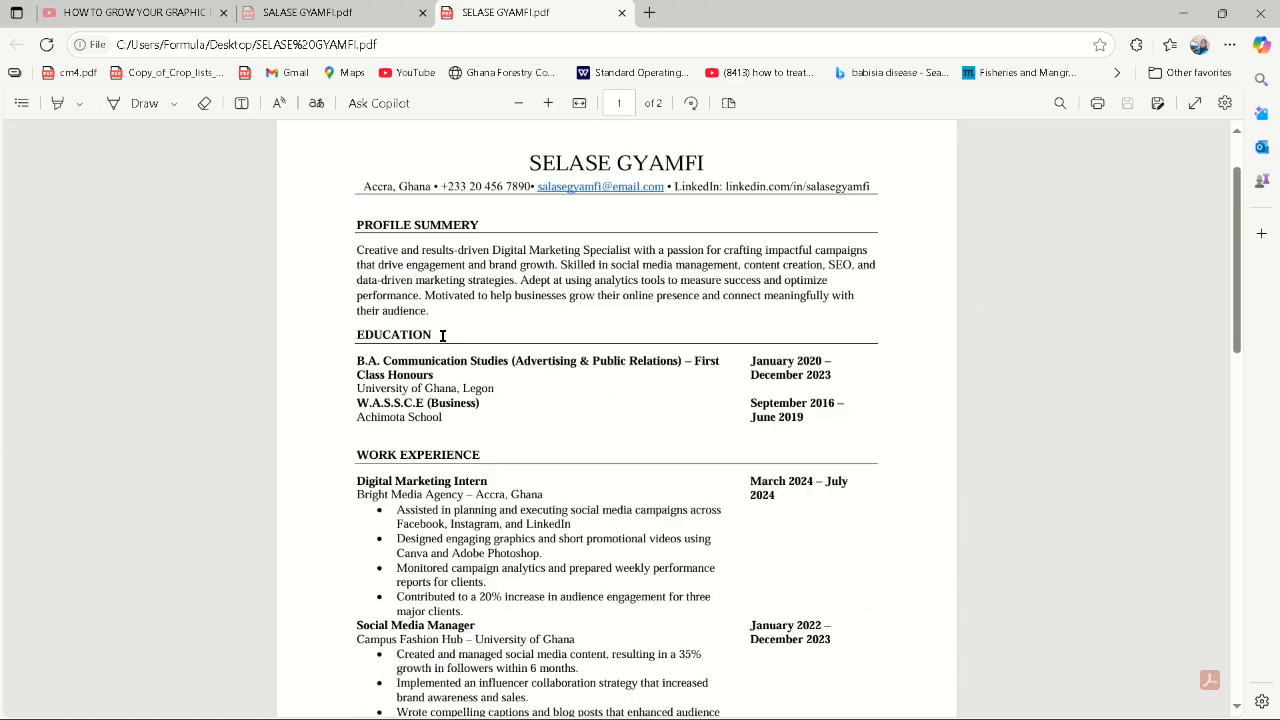
pyautogui.scroll(-8, 443, 336)
pyautogui.scroll(4, 443, 336)
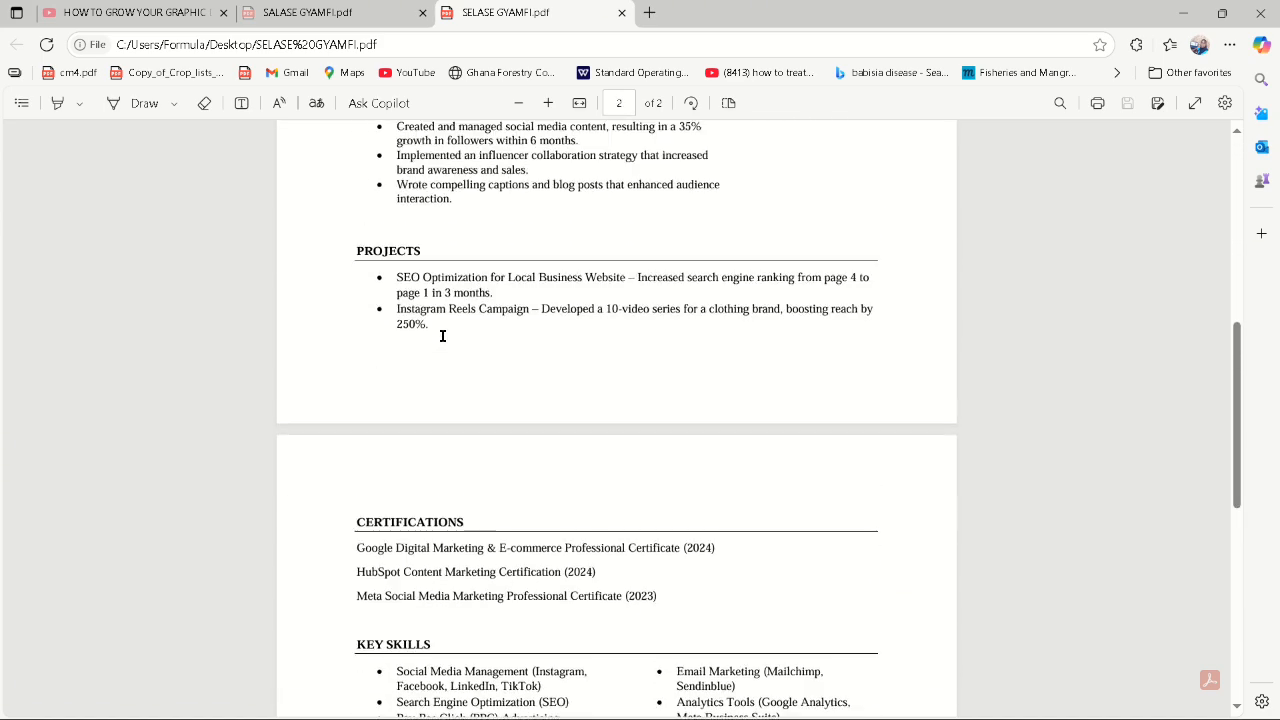
pyautogui.scroll(3, 443, 336)
pyautogui.scroll(-1, 443, 336)
pyautogui.scroll(2, 400, 325)
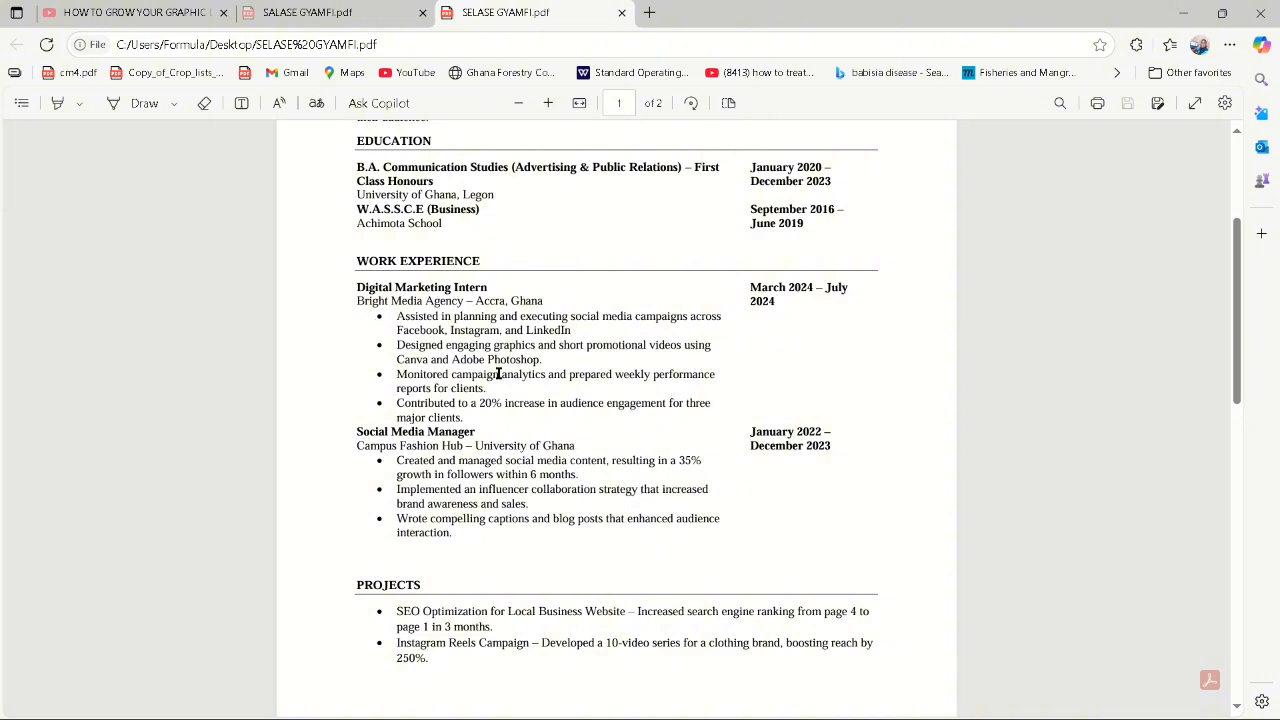
pyautogui.scroll(-4, 395, 340)
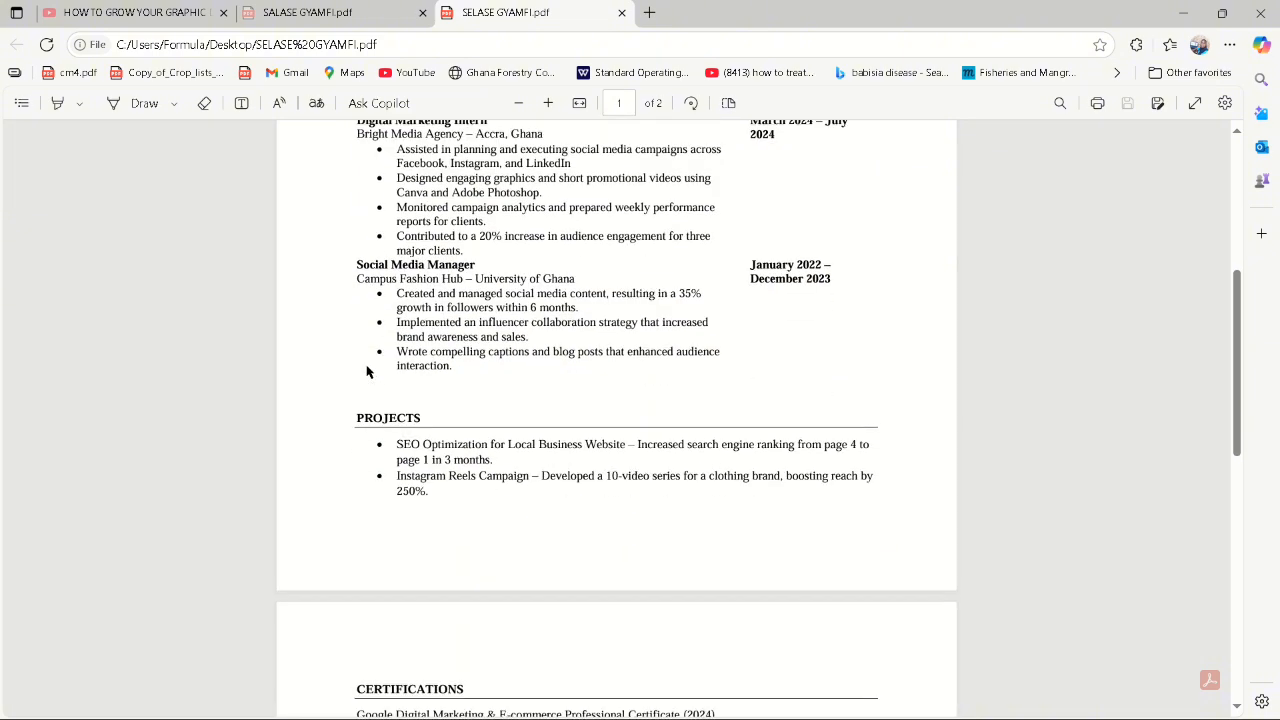
pyautogui.scroll(6, 367, 372)
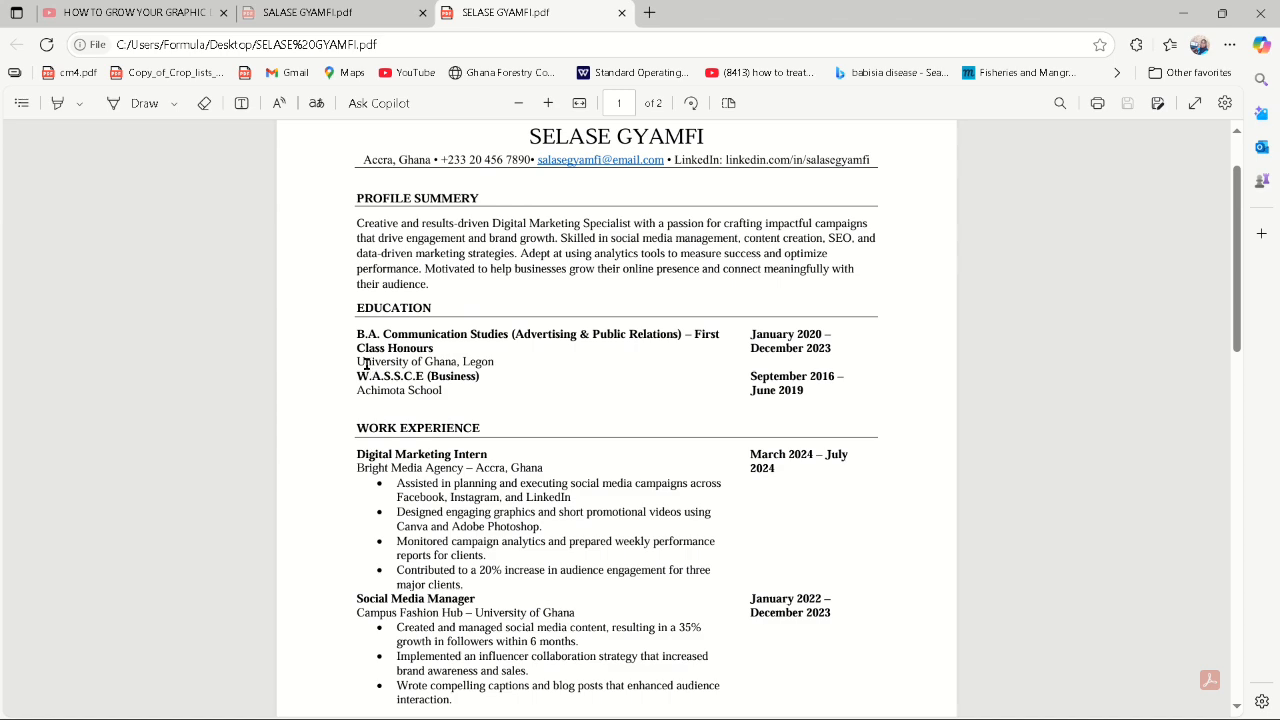
pyautogui.scroll(-2, 366, 365)
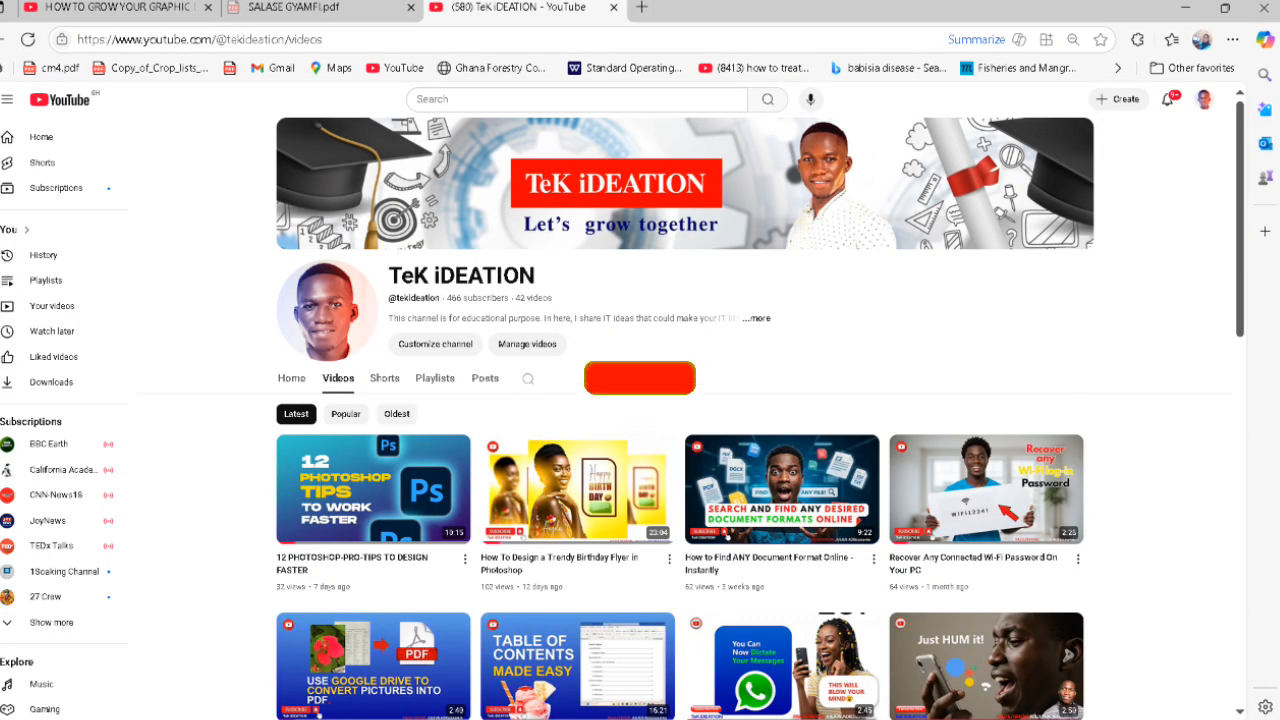